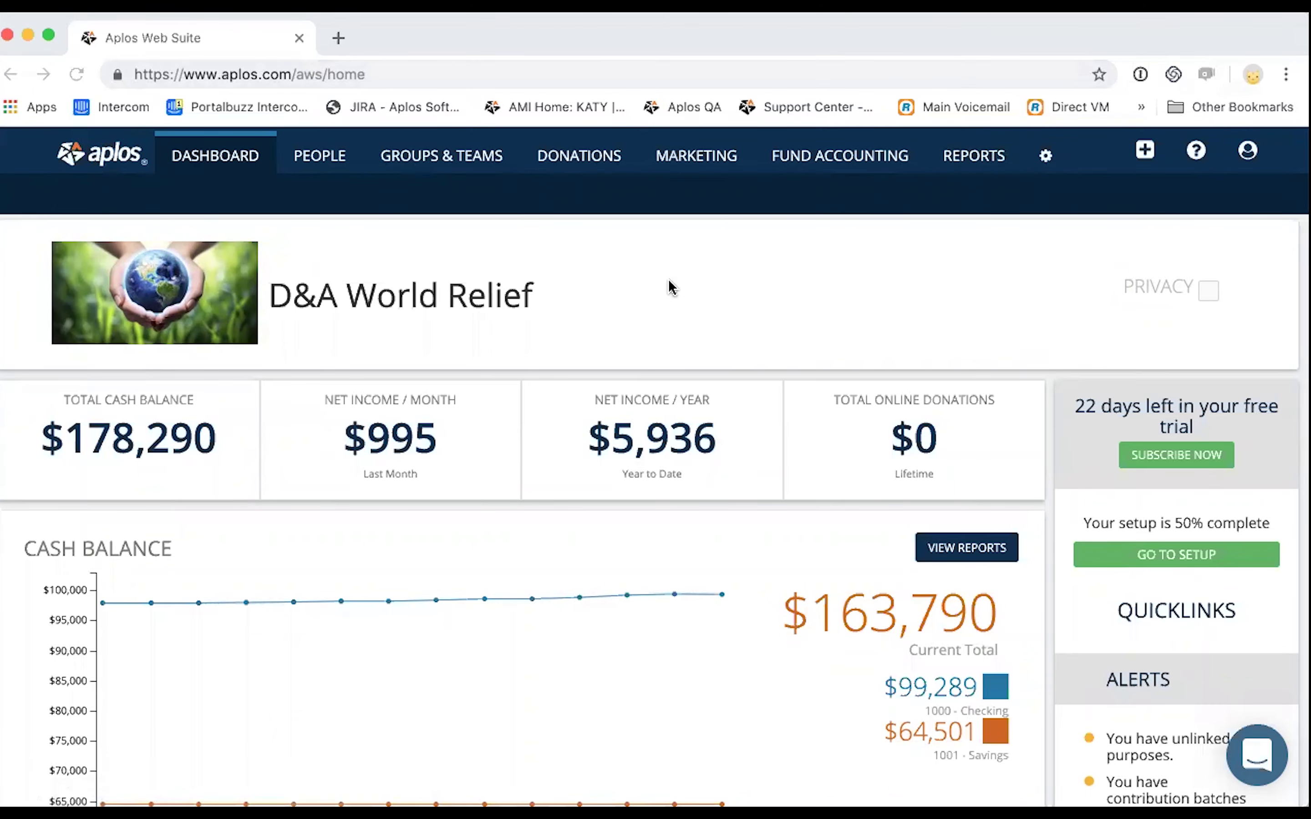
# Open the reports list and mark Income Statement and Balance Sheet under Most used reports as favorites.
pyautogui.scroll(-1, 672, 287)
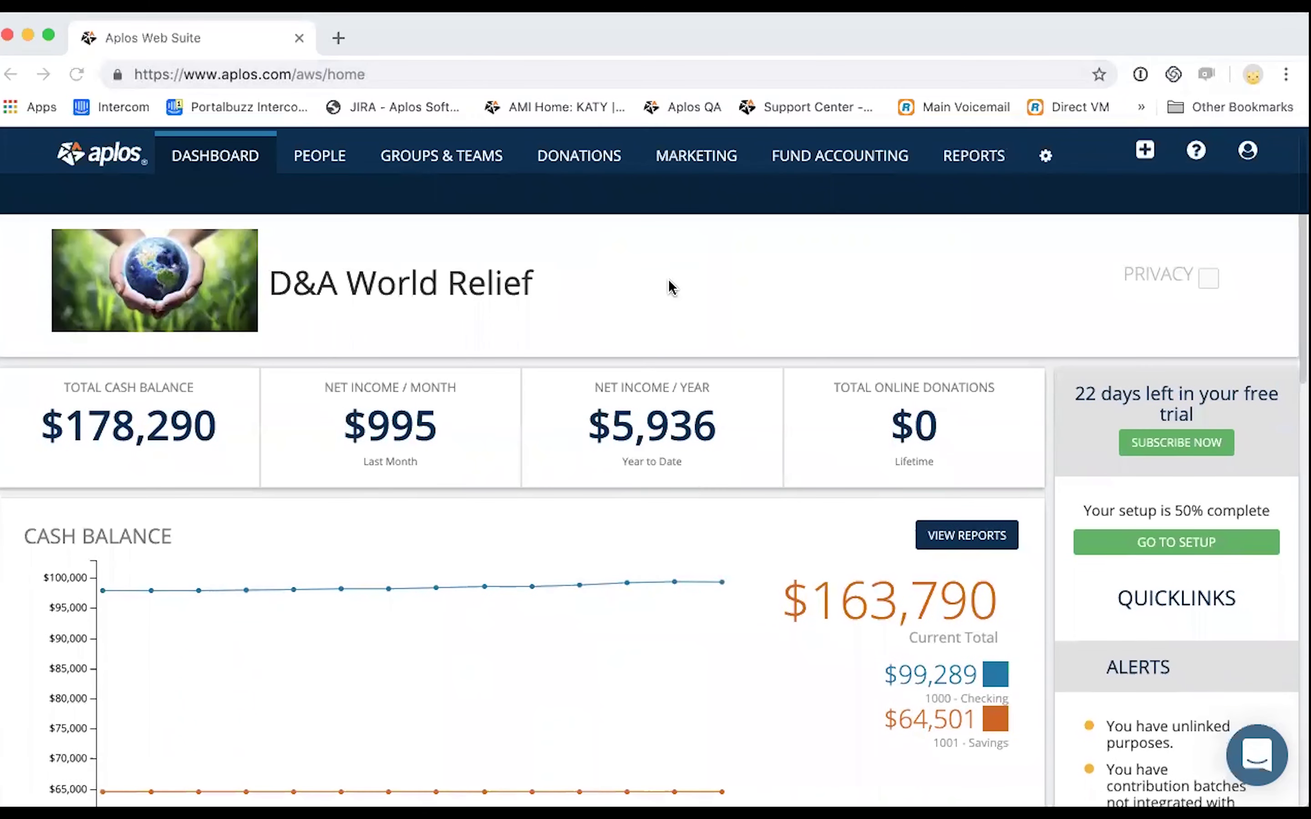
pyautogui.click(987, 159)
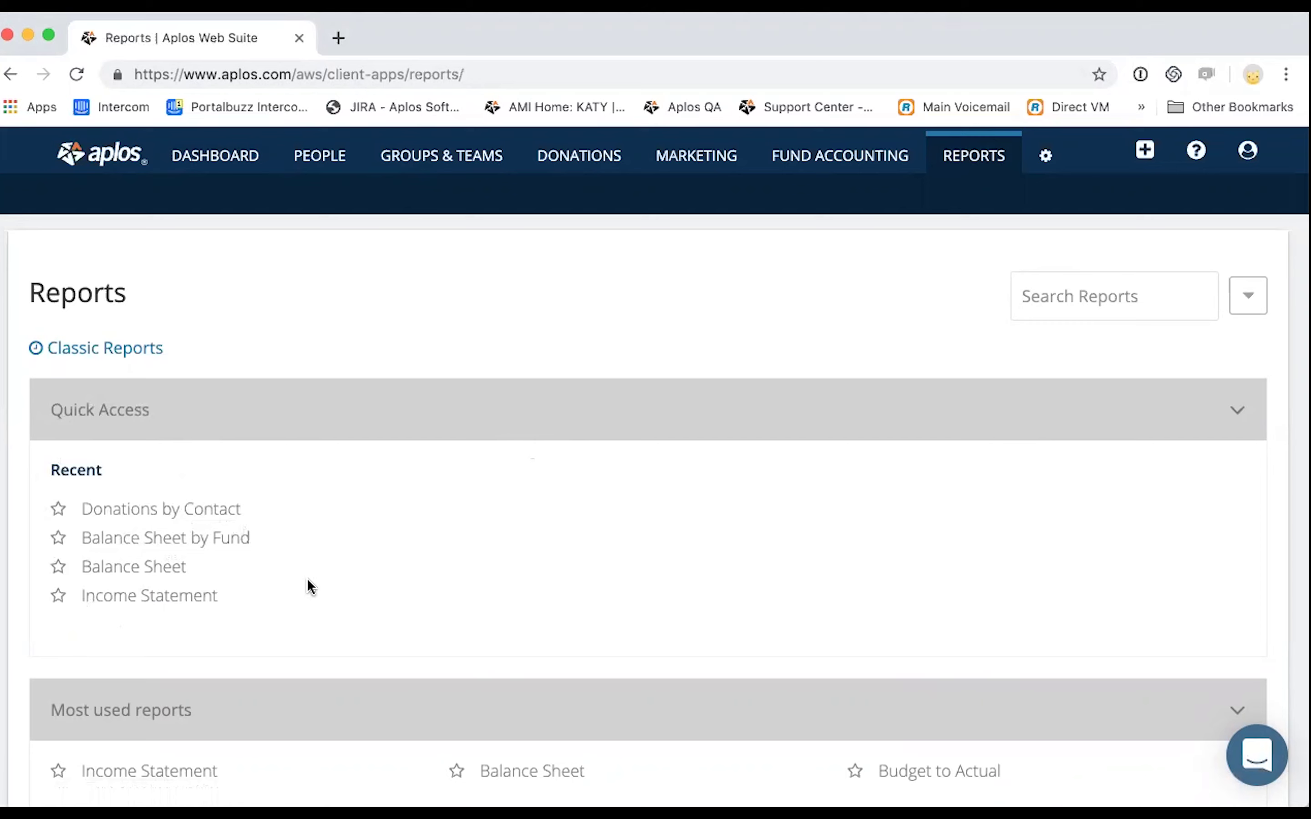
pyautogui.scroll(-1, 307, 586)
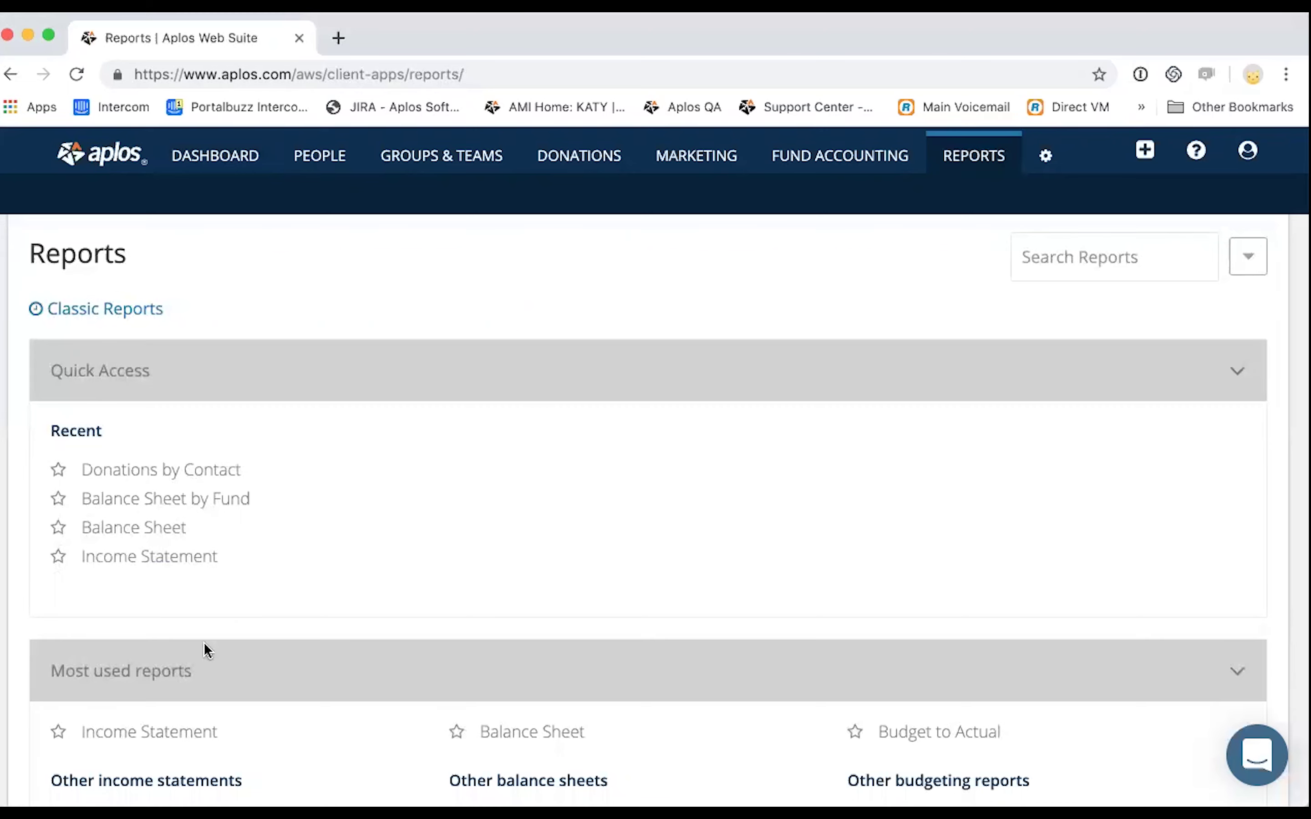
pyautogui.click(59, 733)
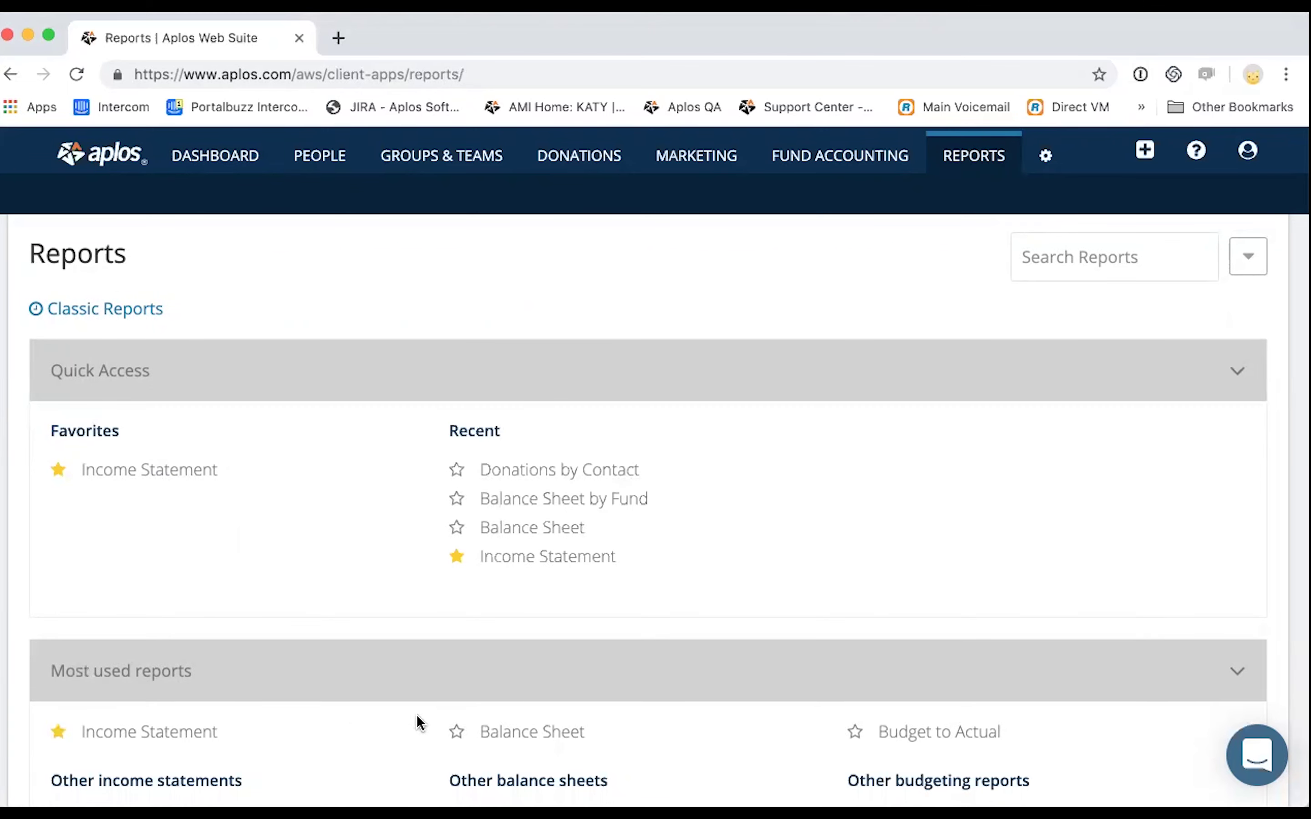
pyautogui.click(457, 733)
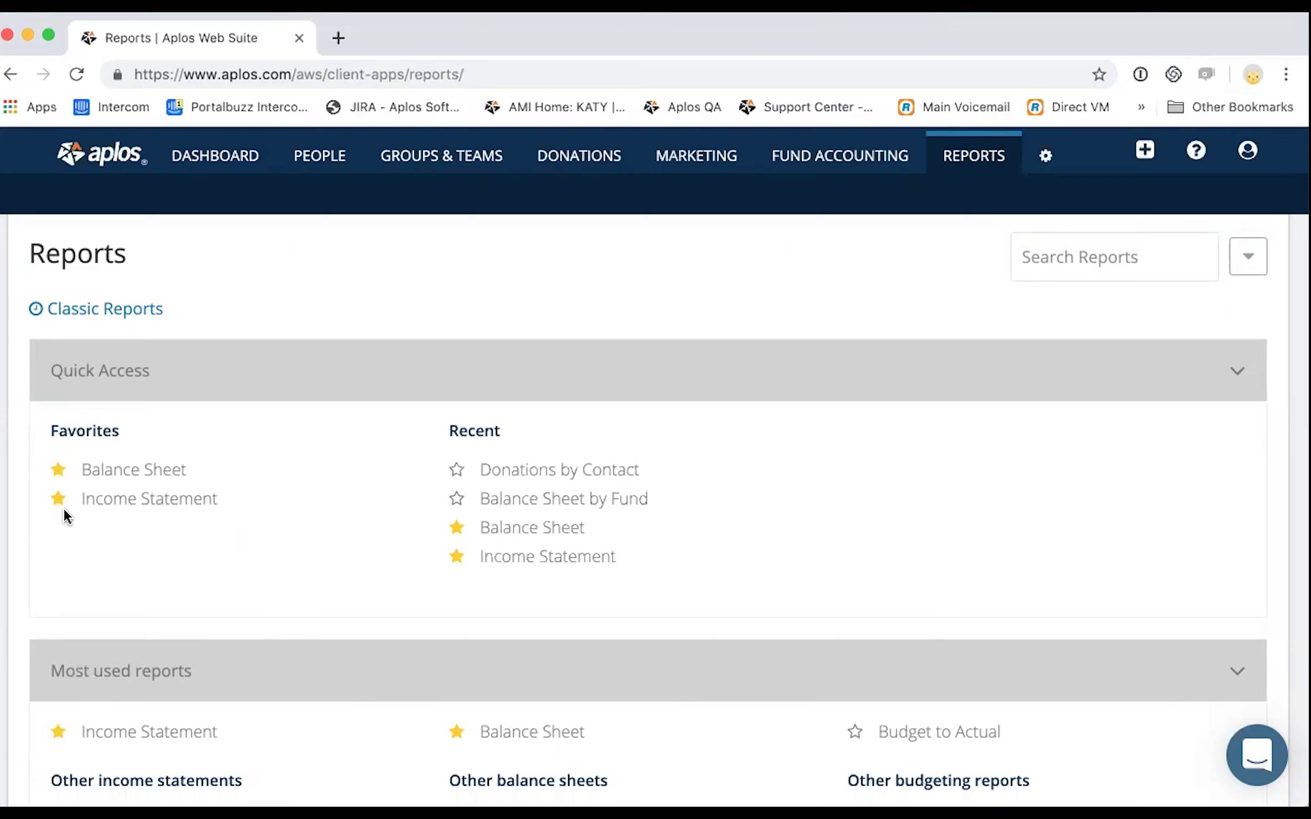
# Look through the most used, tag based, other and donations report groups down to the saved reports.
pyautogui.scroll(-5, 63, 509)
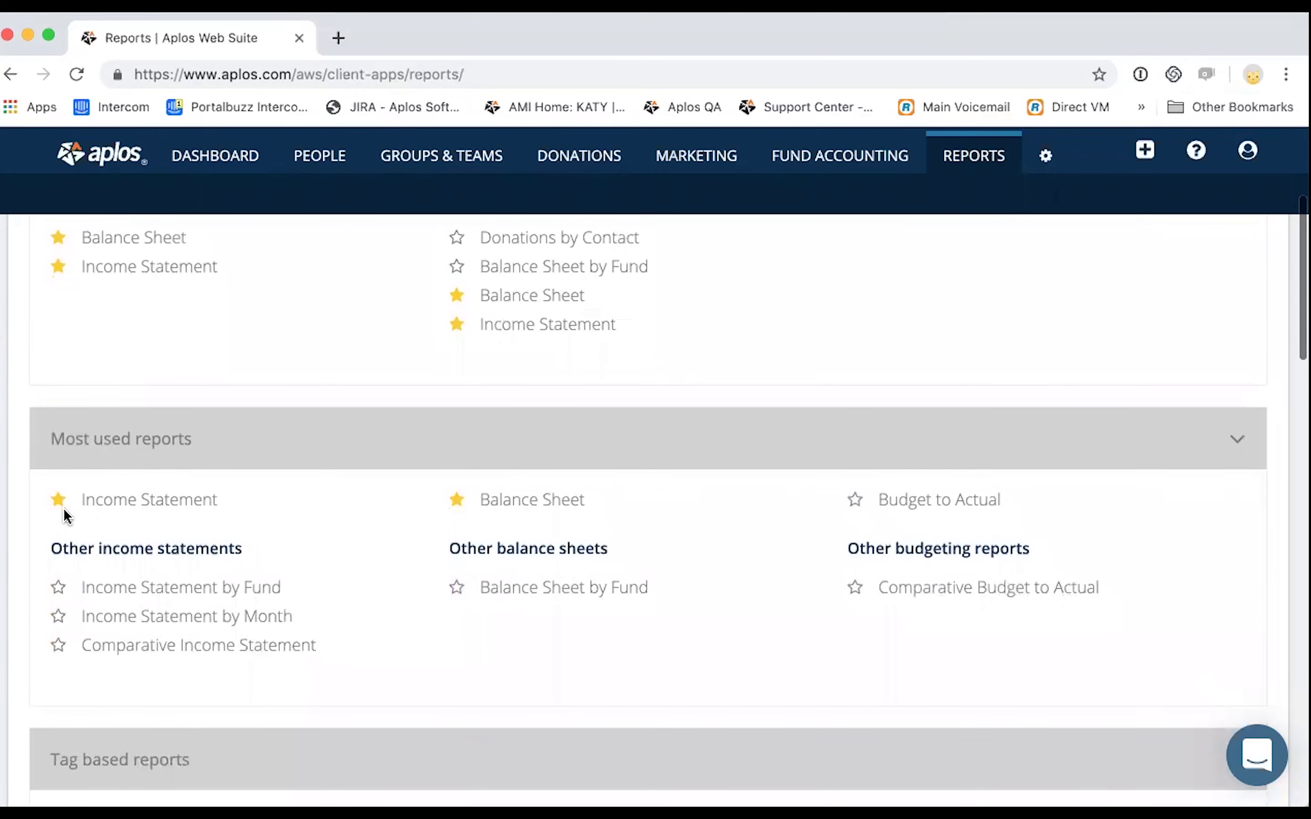
pyautogui.scroll(-2, 64, 508)
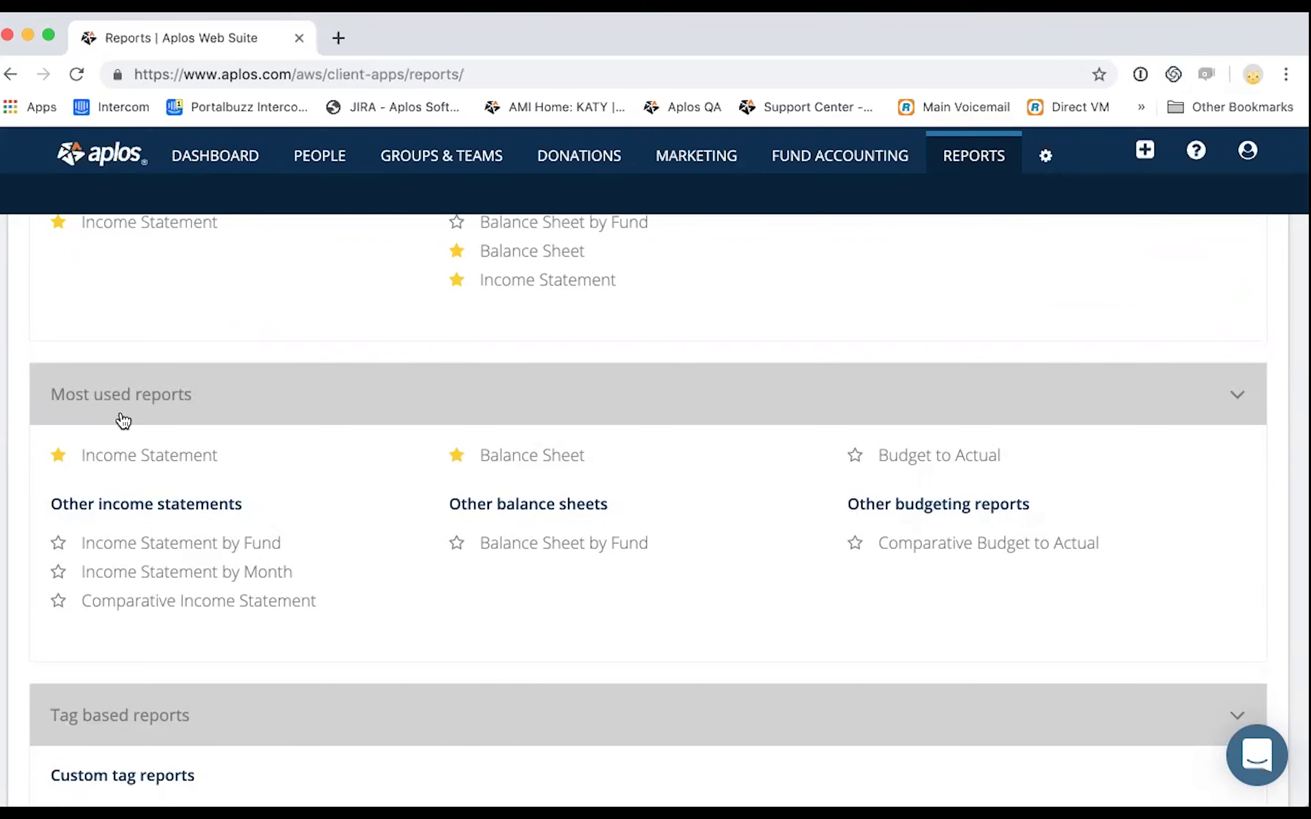
pyautogui.scroll(-1, 124, 421)
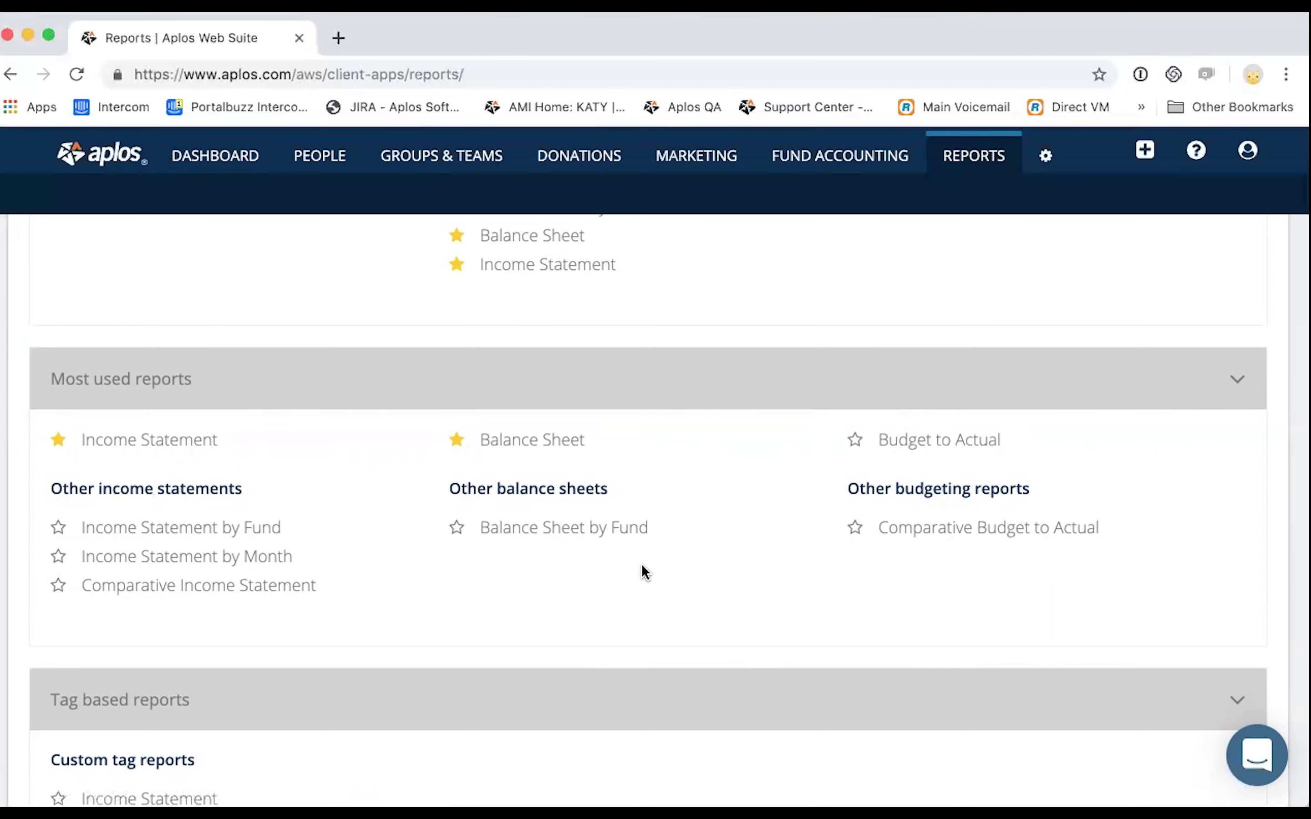
pyautogui.scroll(-3, 642, 565)
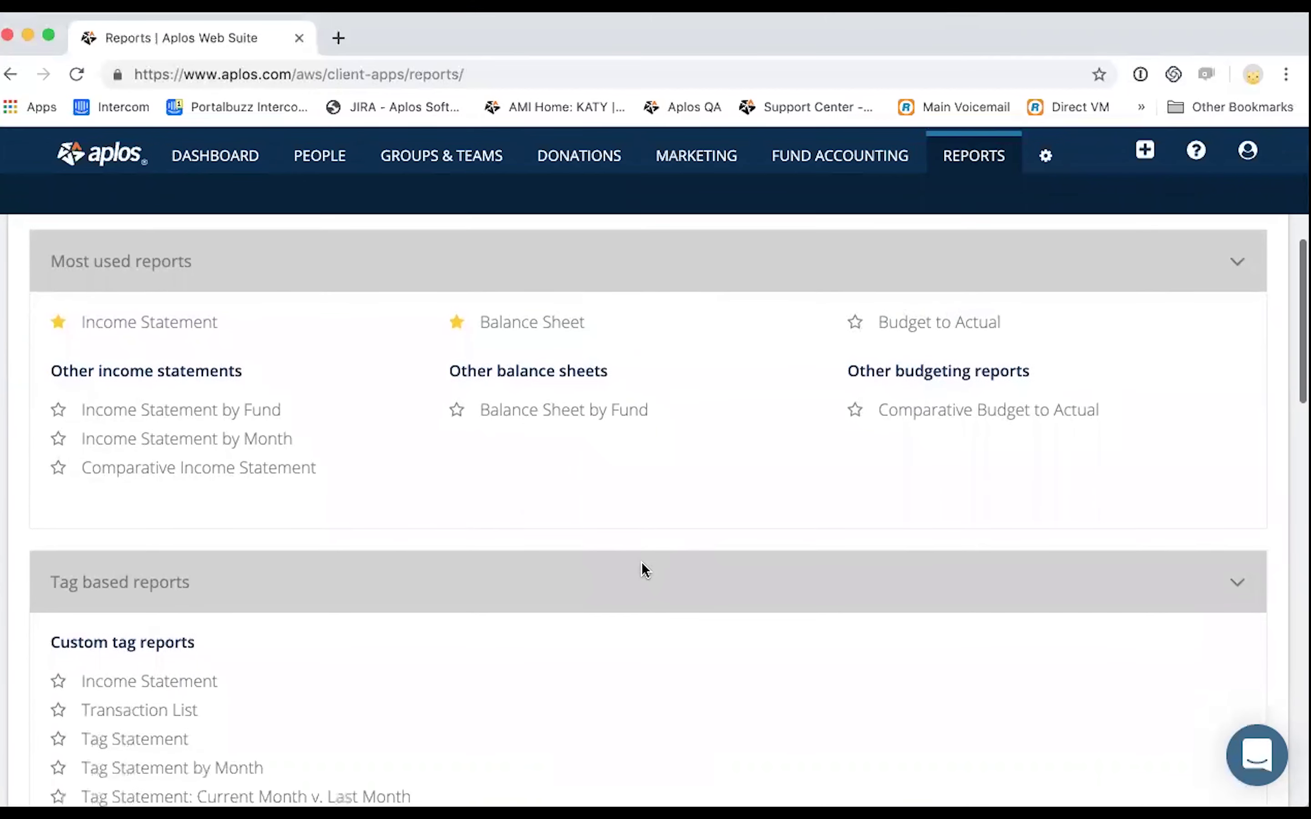
pyautogui.scroll(-6, 641, 569)
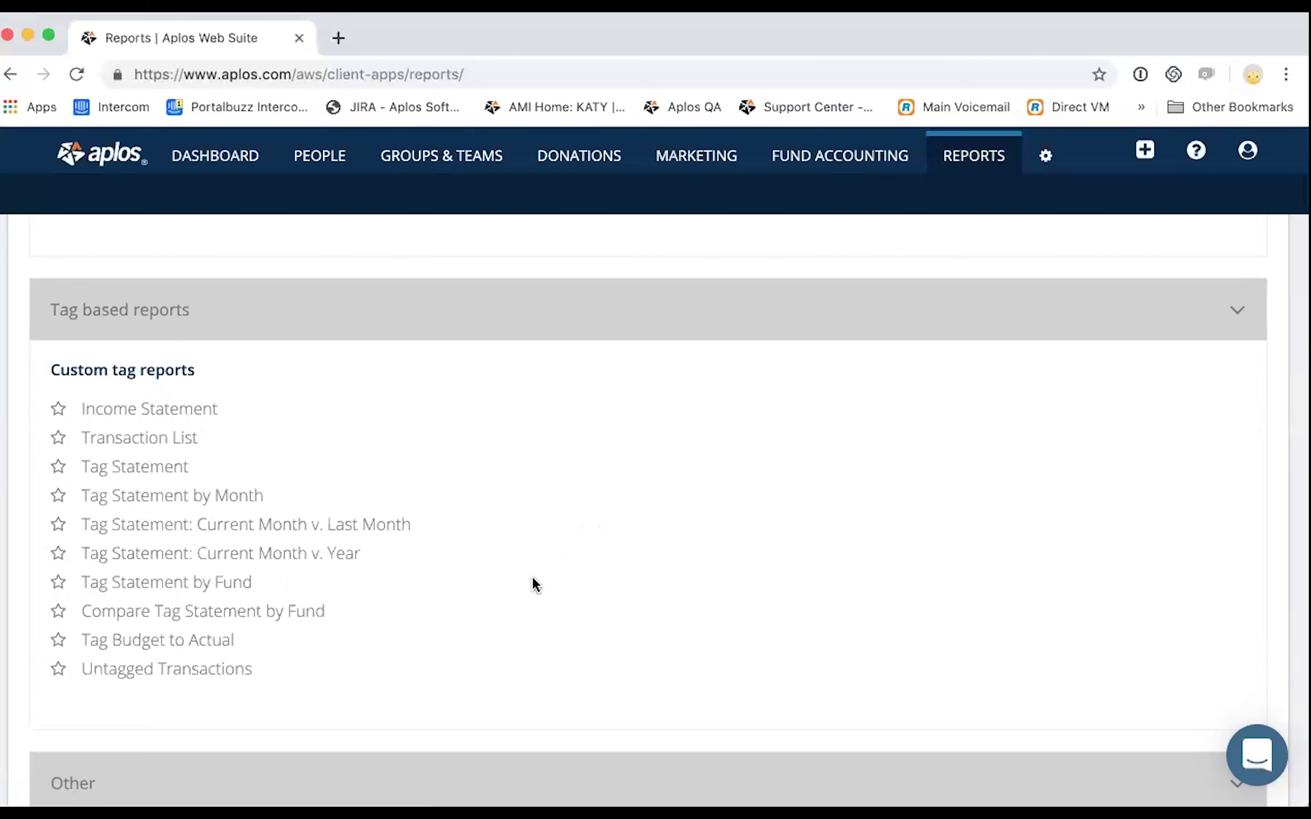
pyautogui.scroll(-3, 534, 583)
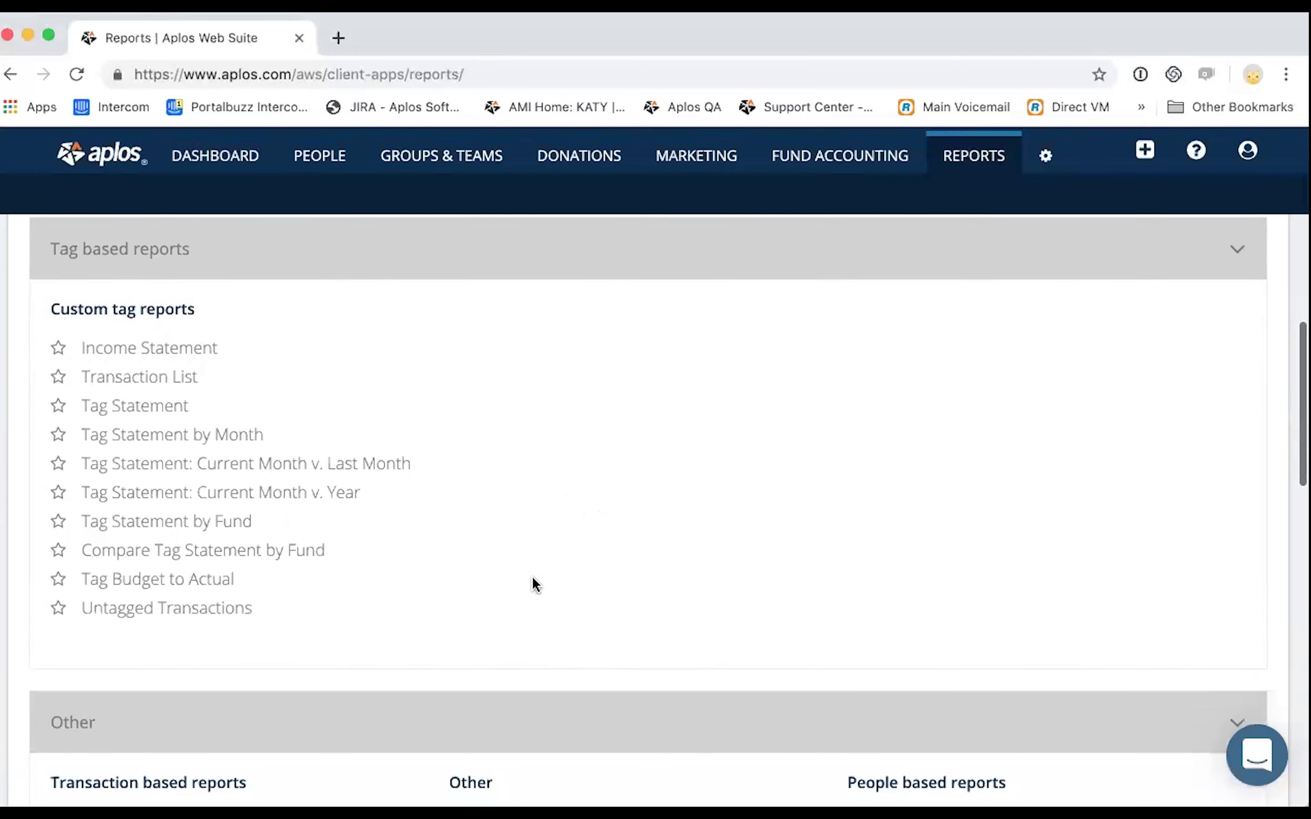
pyautogui.scroll(-2, 536, 586)
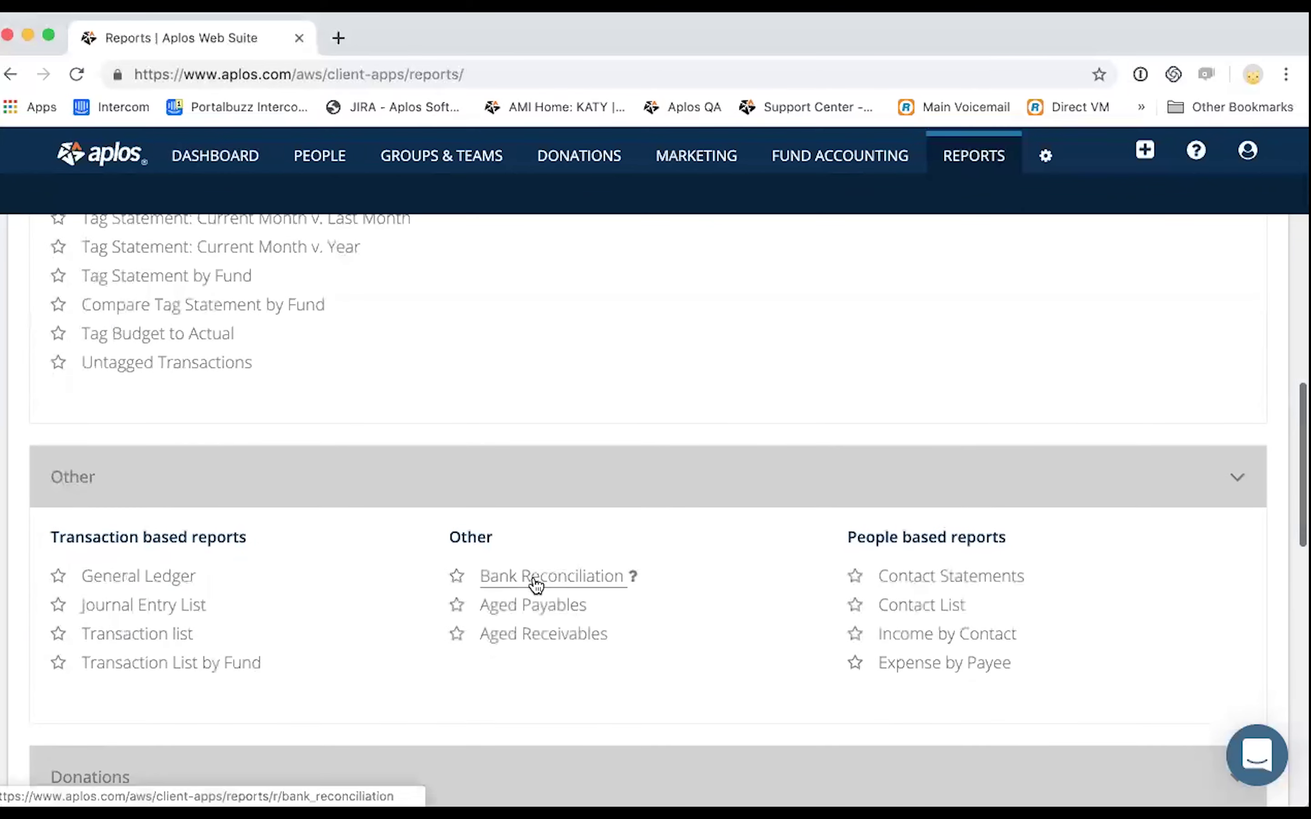
pyautogui.scroll(-1, 363, 478)
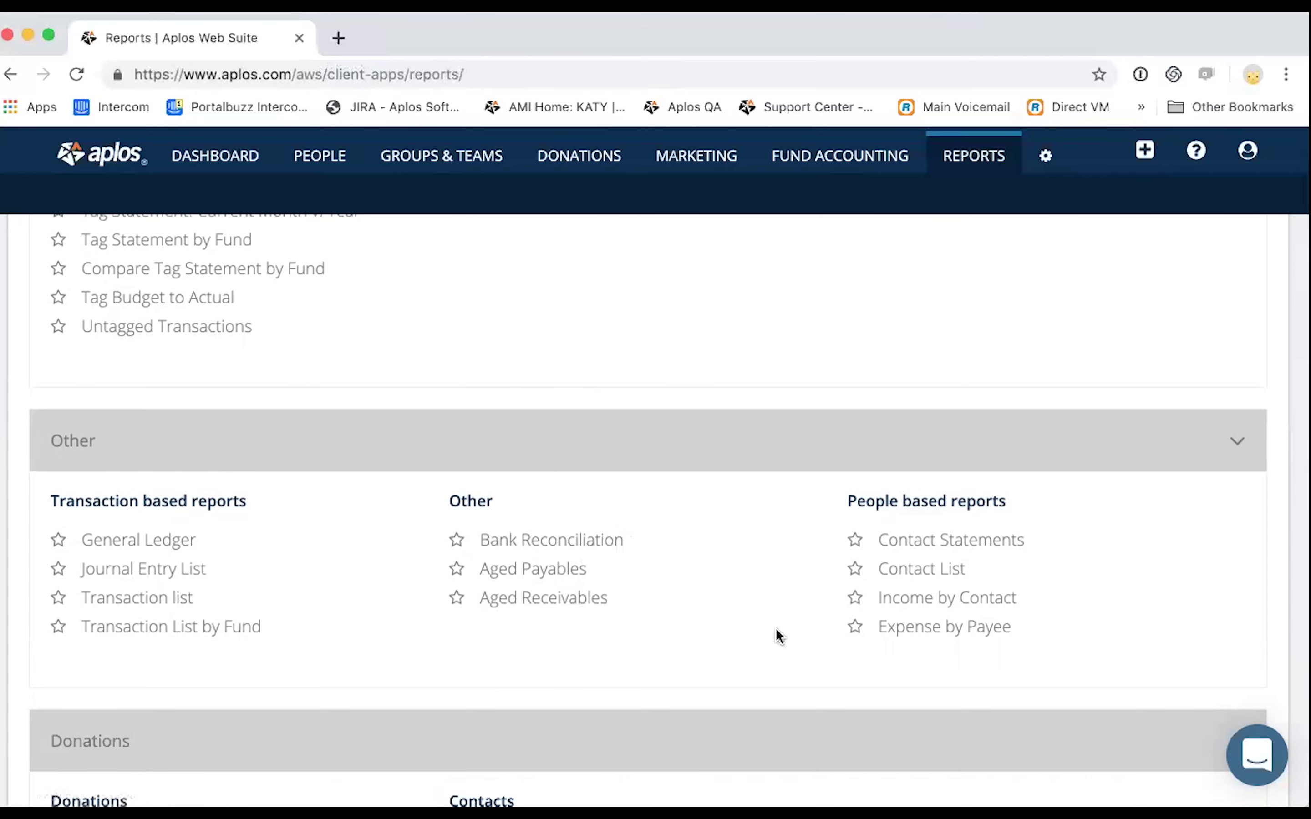
pyautogui.scroll(-3, 778, 637)
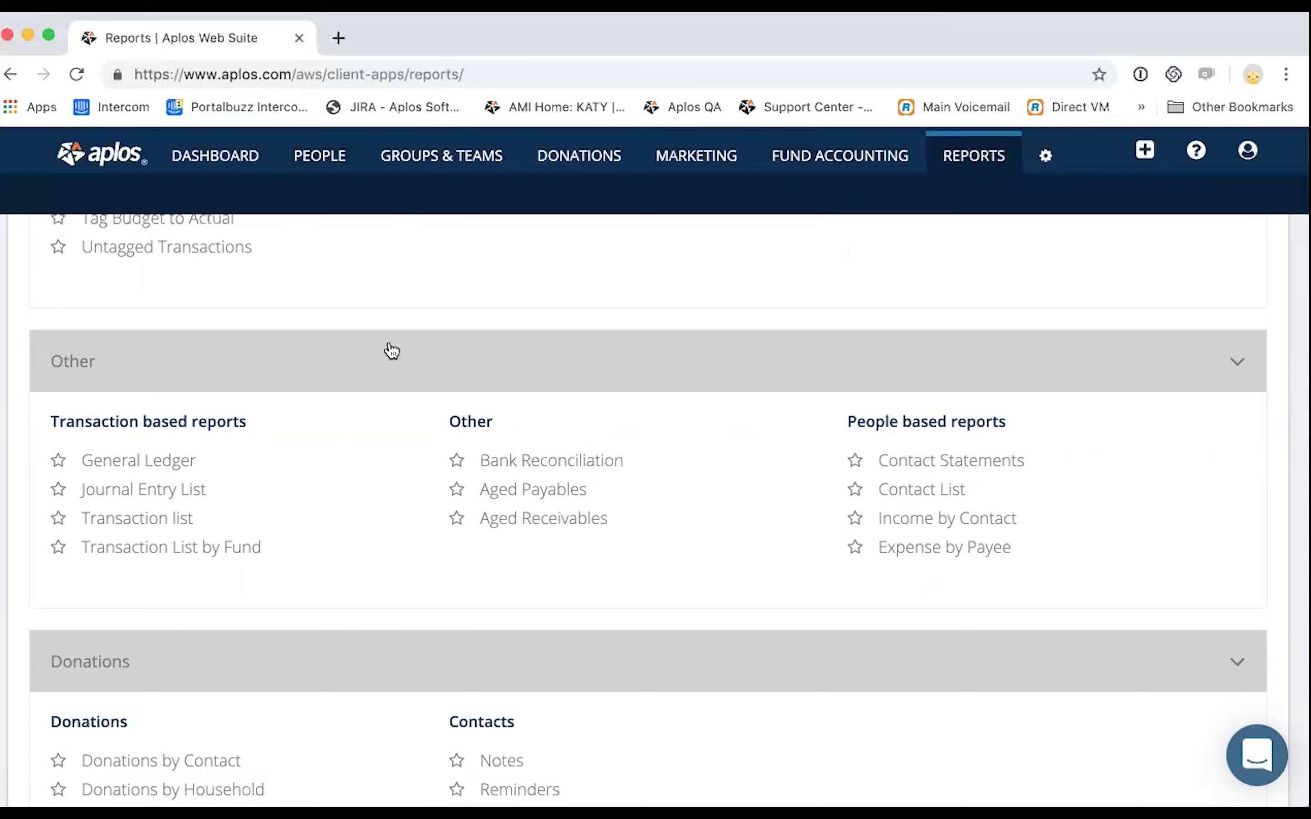
pyautogui.scroll(-1, 391, 351)
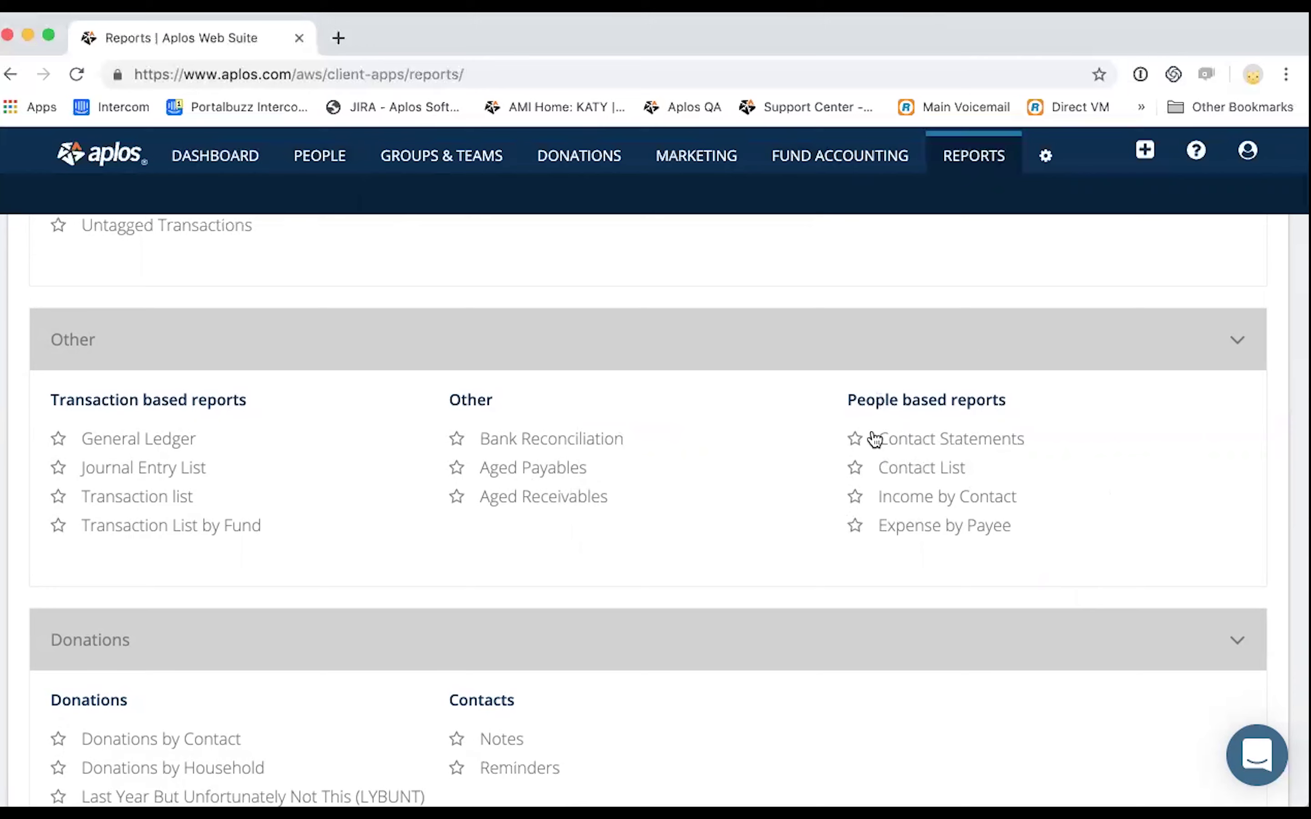
pyautogui.scroll(-3, 718, 524)
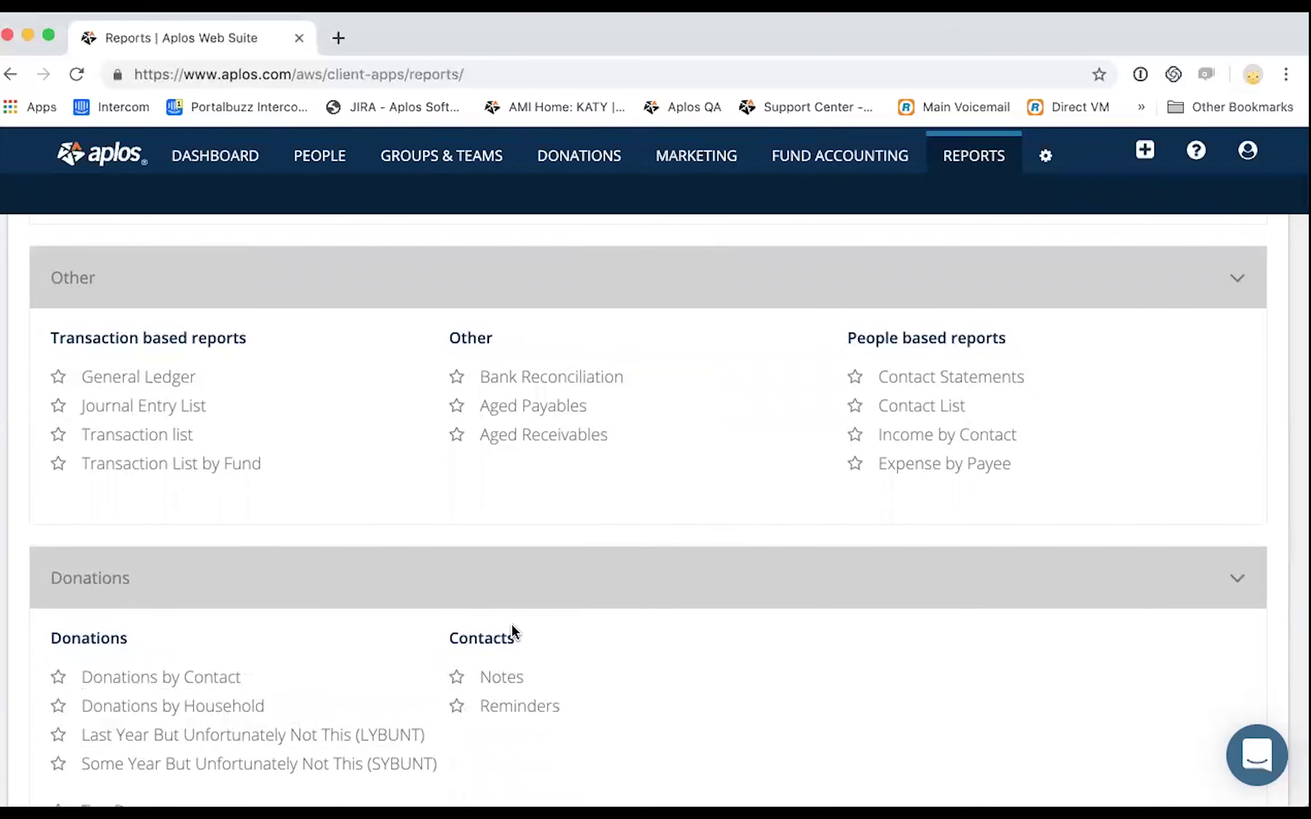
pyautogui.scroll(-8, 507, 622)
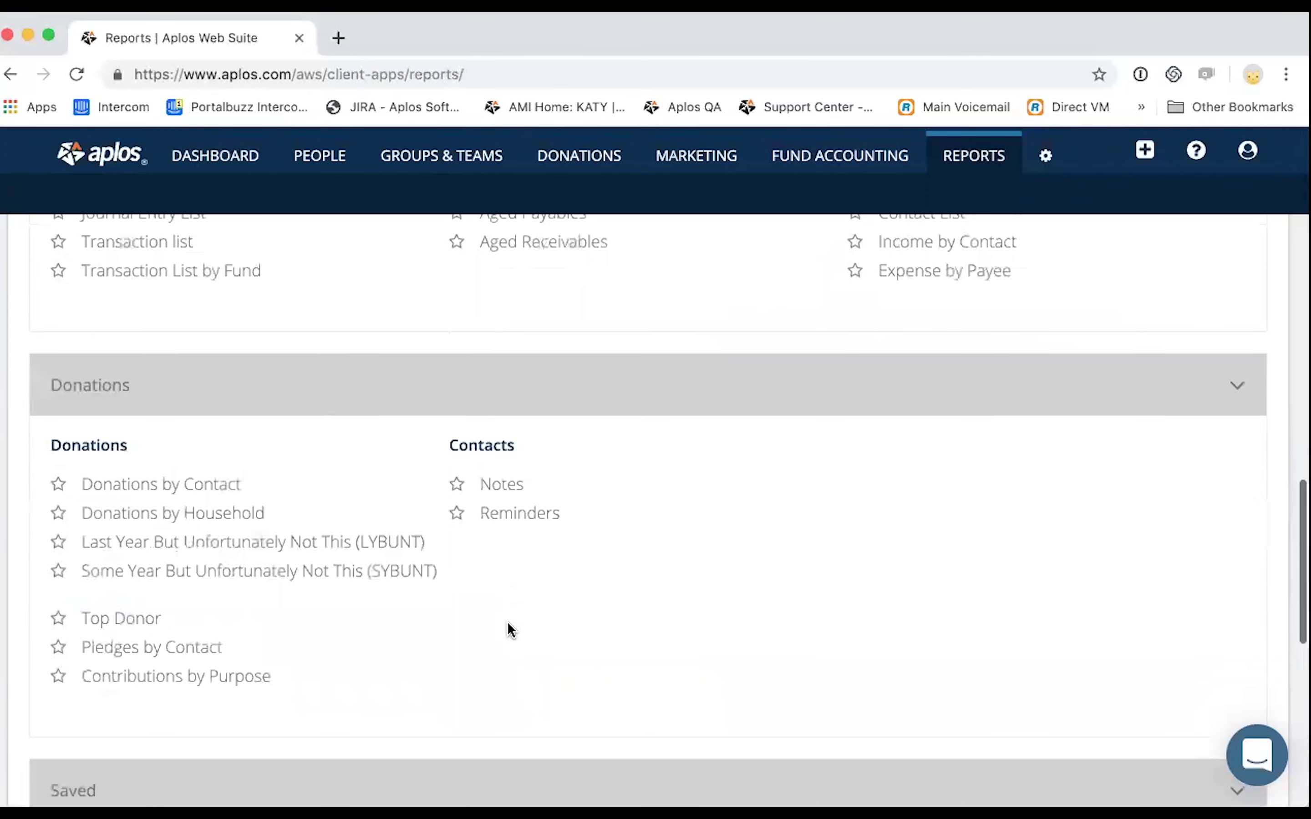
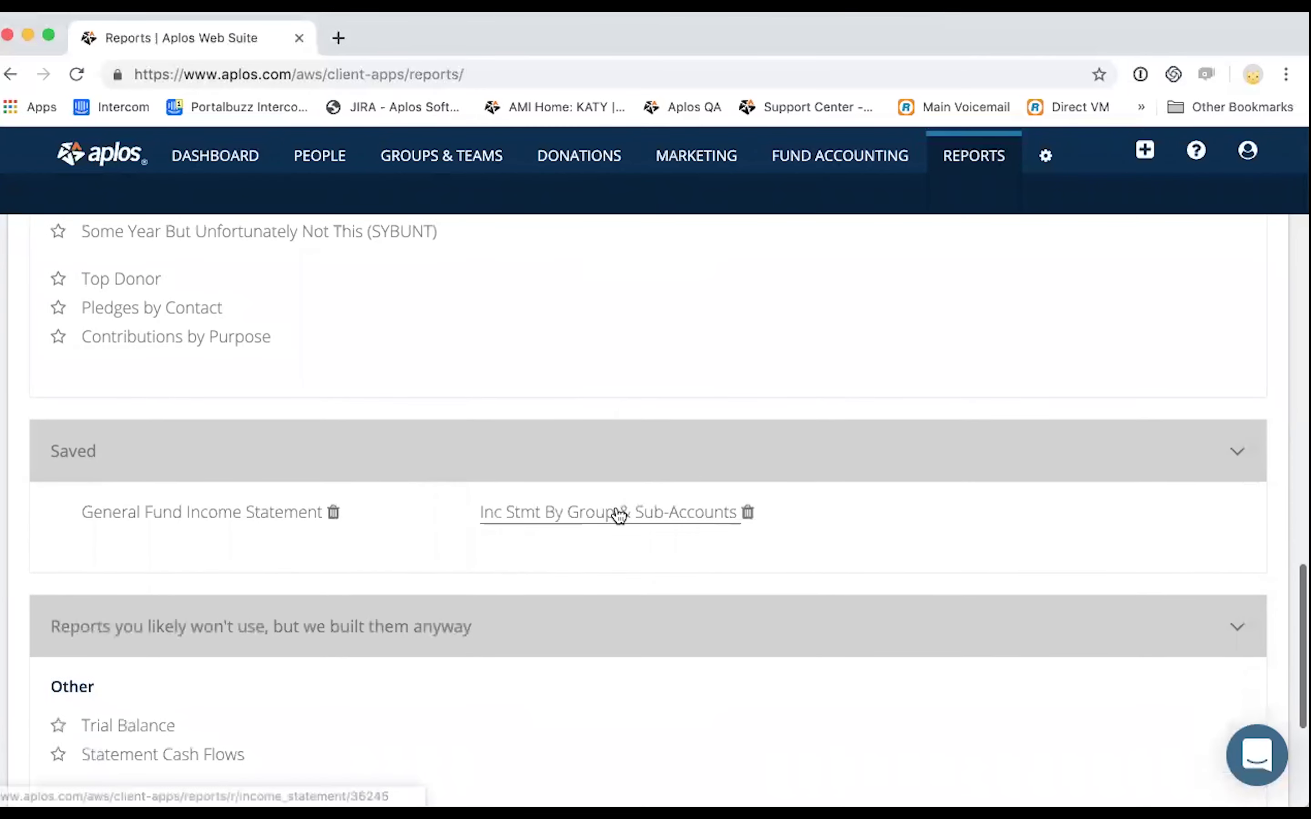
# Review the donations reports, the saved reports and the rarely used reports at the end of the list.
pyautogui.scroll(3, 618, 512)
pyautogui.scroll(3, 476, 565)
pyautogui.scroll(1, 476, 565)
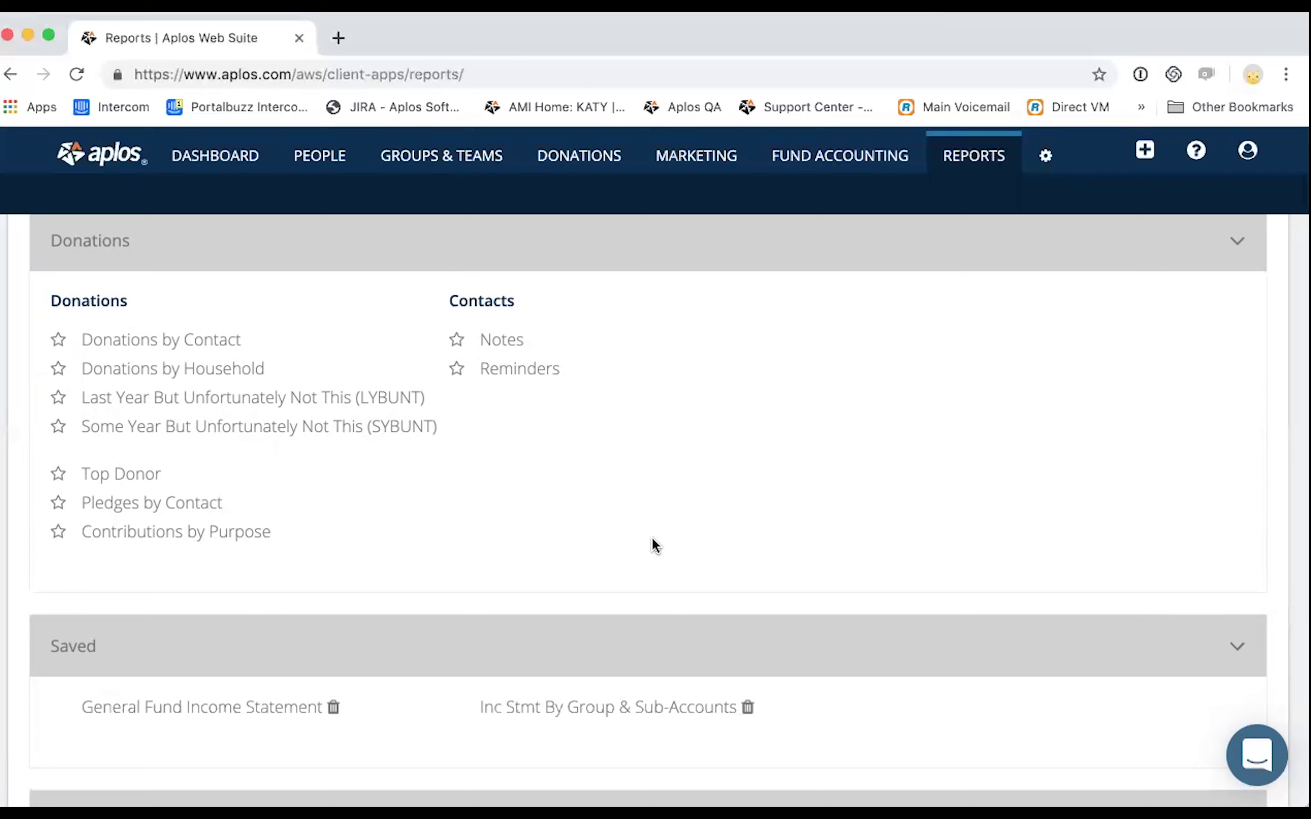
pyautogui.scroll(-1, 655, 545)
pyautogui.scroll(1, 656, 545)
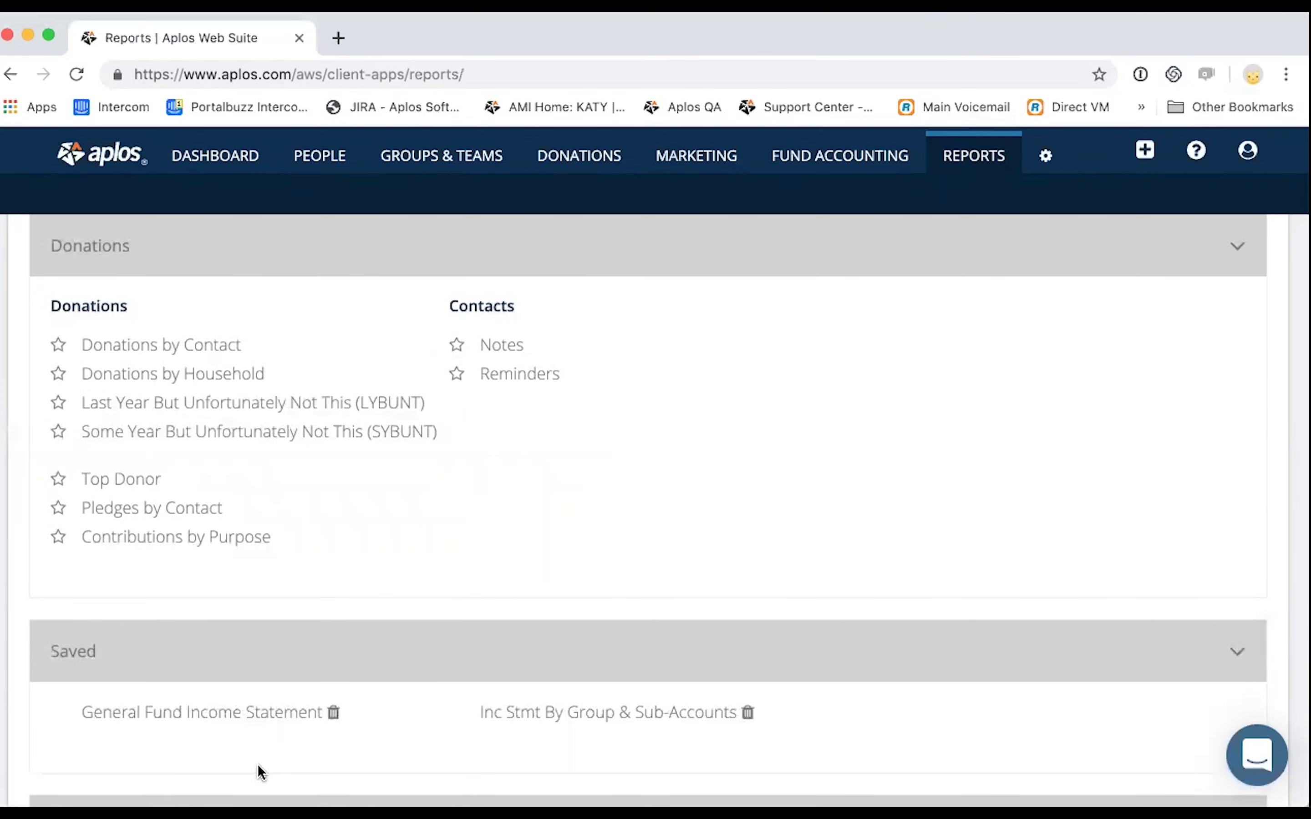
pyautogui.scroll(-5, 262, 772)
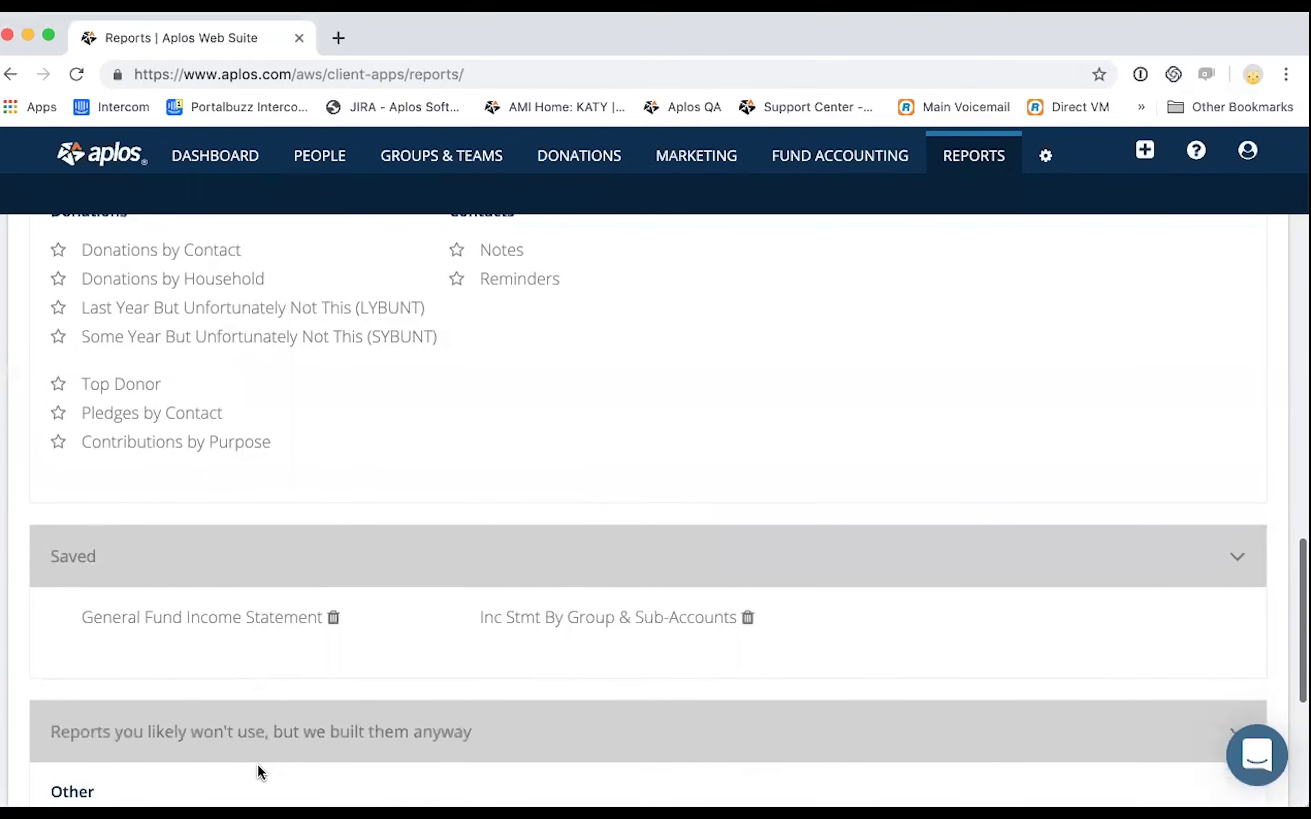
pyautogui.scroll(-3, 262, 772)
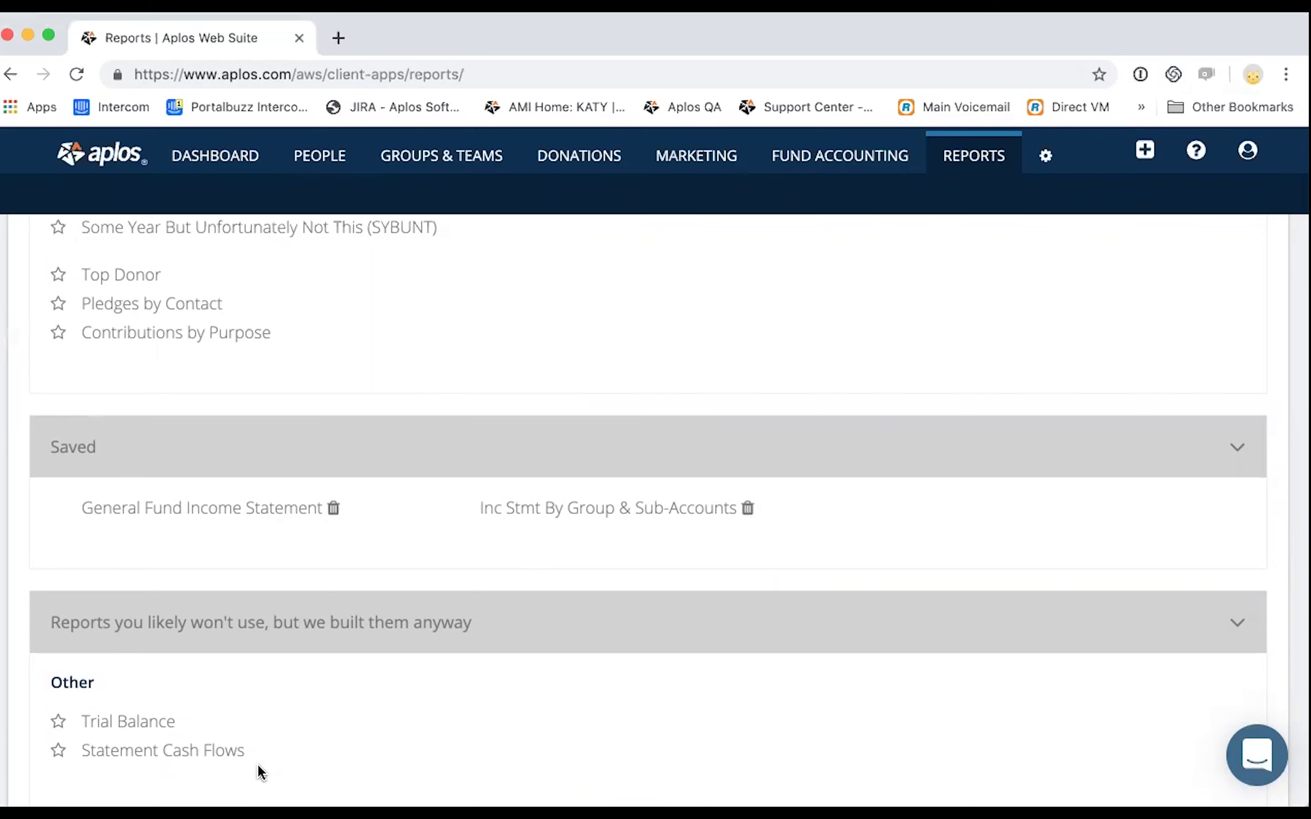
pyautogui.scroll(-1, 262, 772)
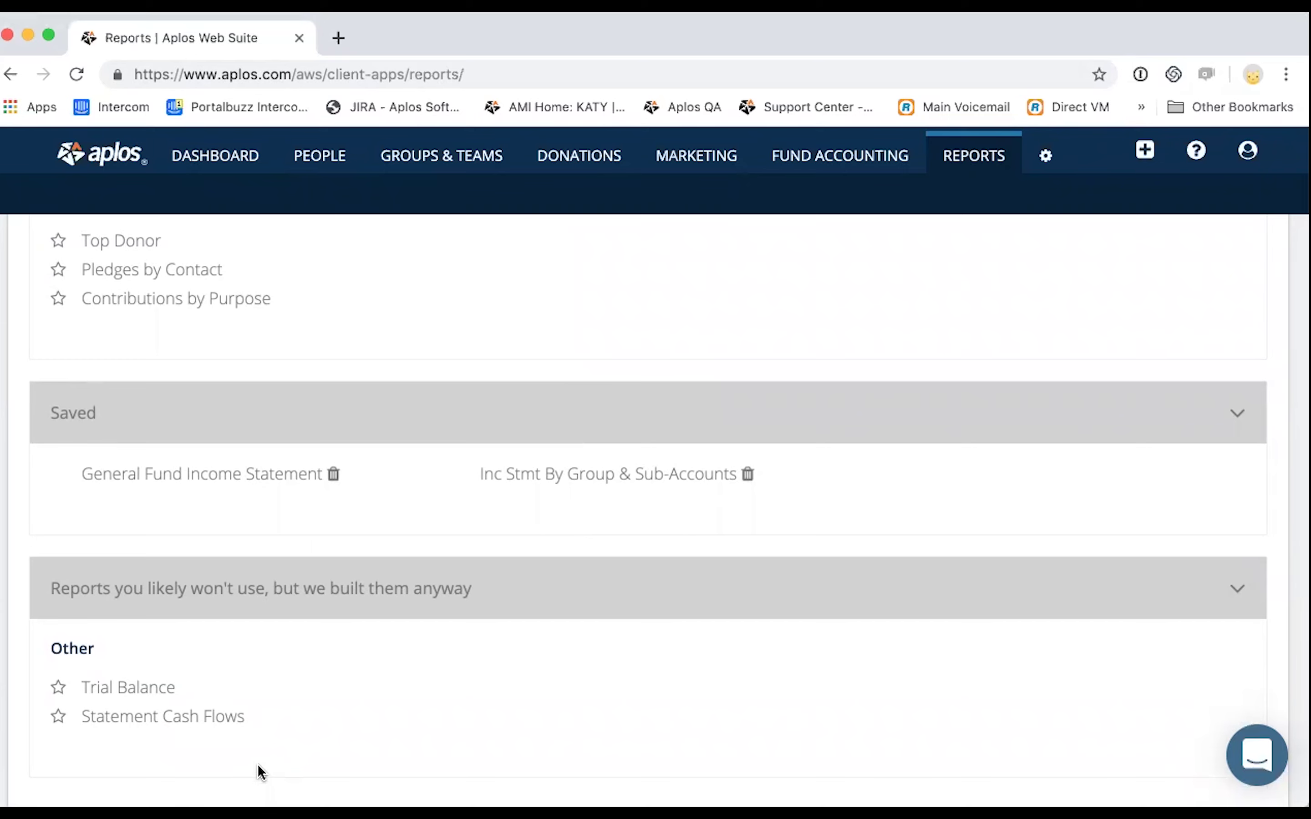
# Go over the report groups once more from Quick Access to Donations and return to the favorites.
pyautogui.scroll(5, 278, 597)
pyautogui.scroll(10, 280, 597)
pyautogui.scroll(5, 279, 596)
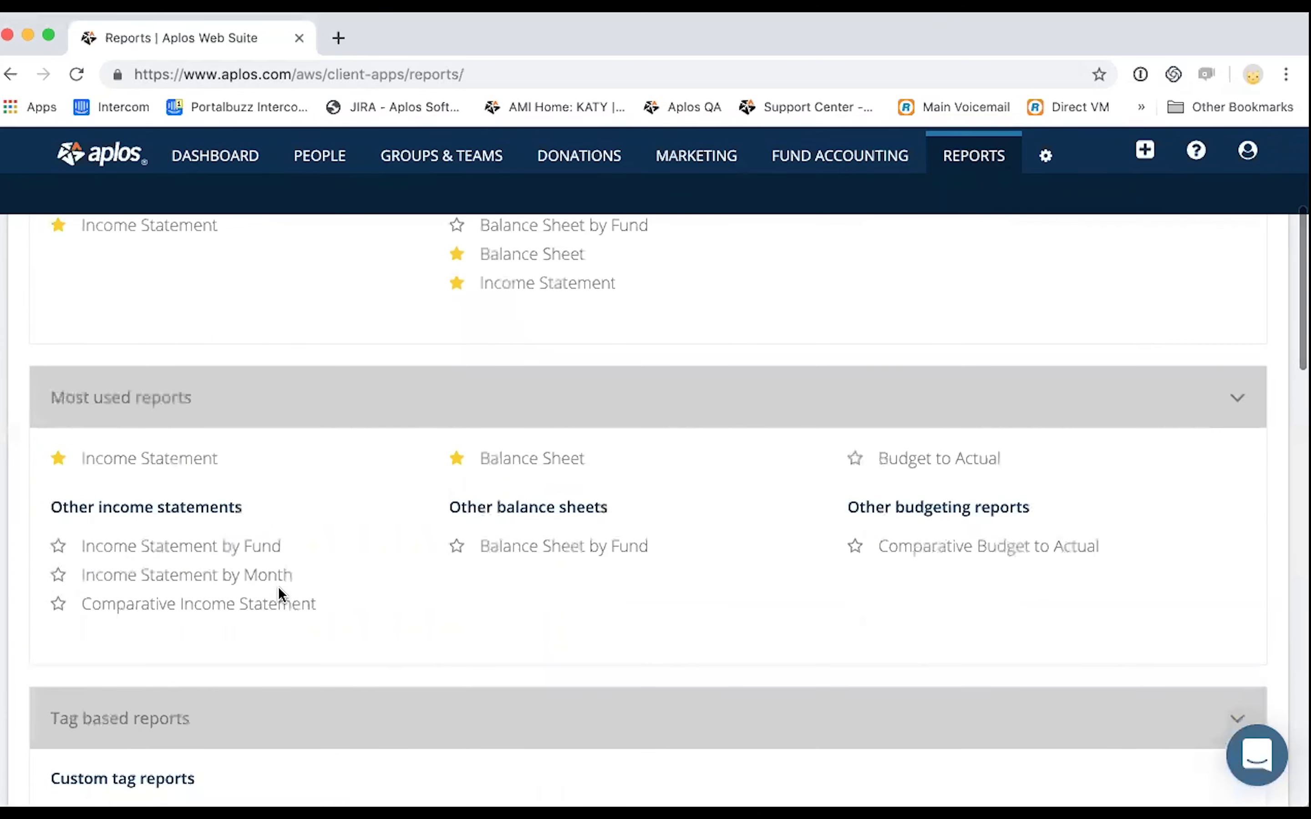
pyautogui.scroll(3, 279, 586)
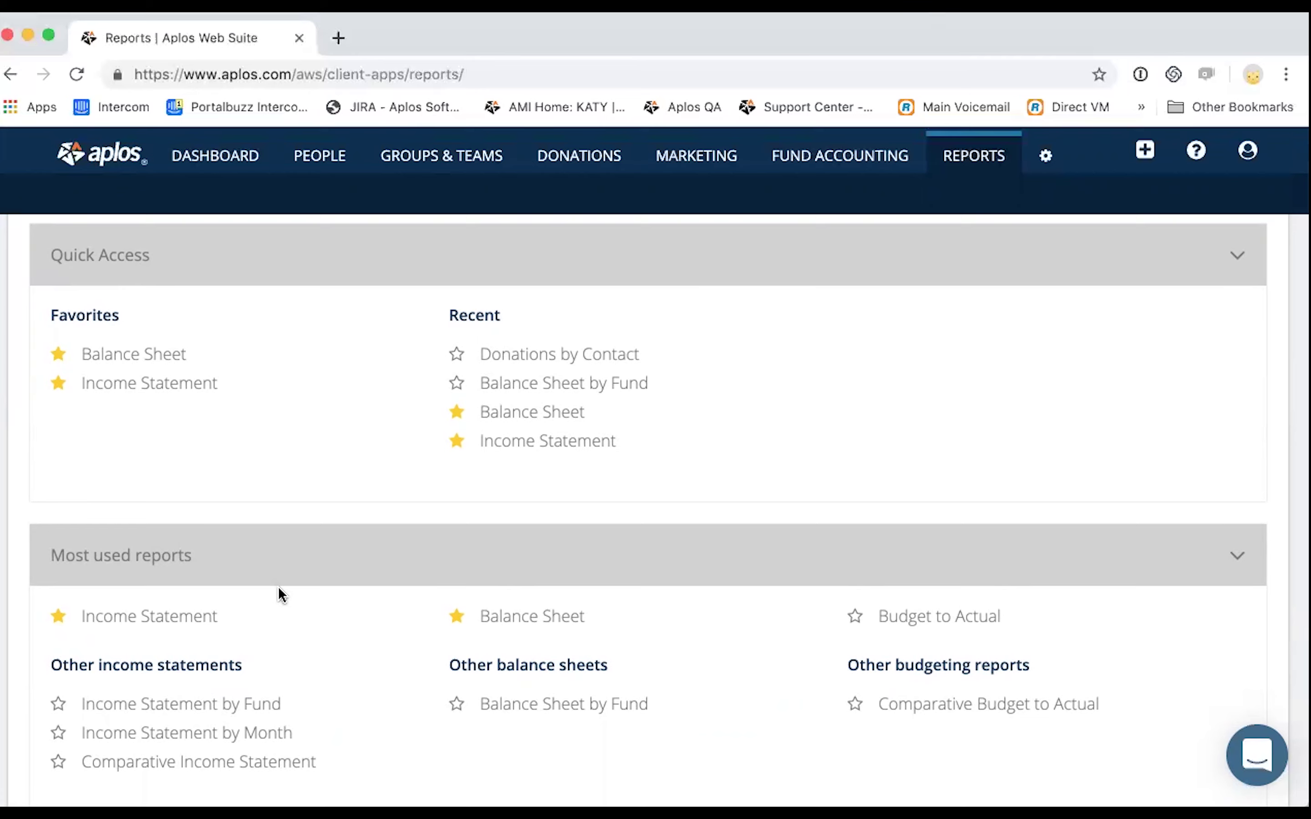
pyautogui.scroll(-8, 279, 589)
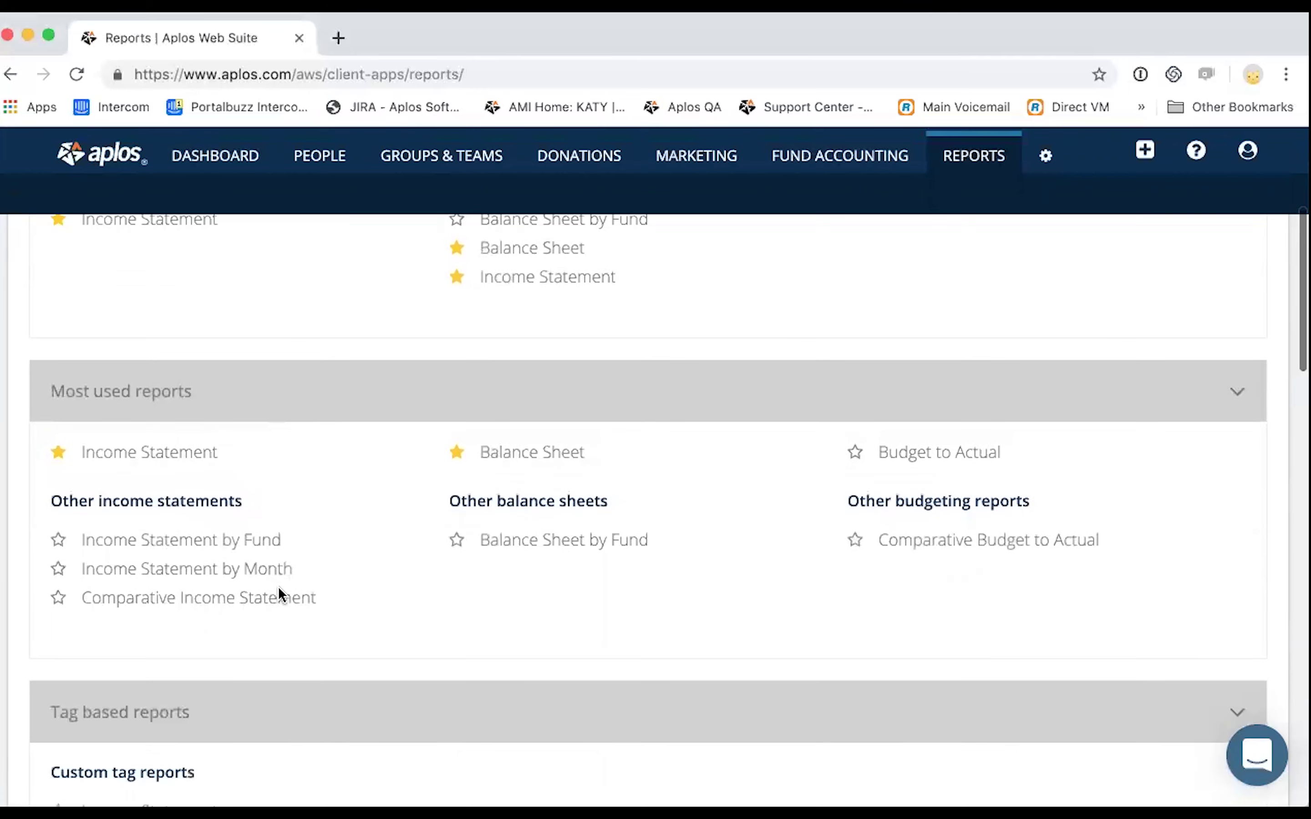
pyautogui.scroll(-5, 281, 595)
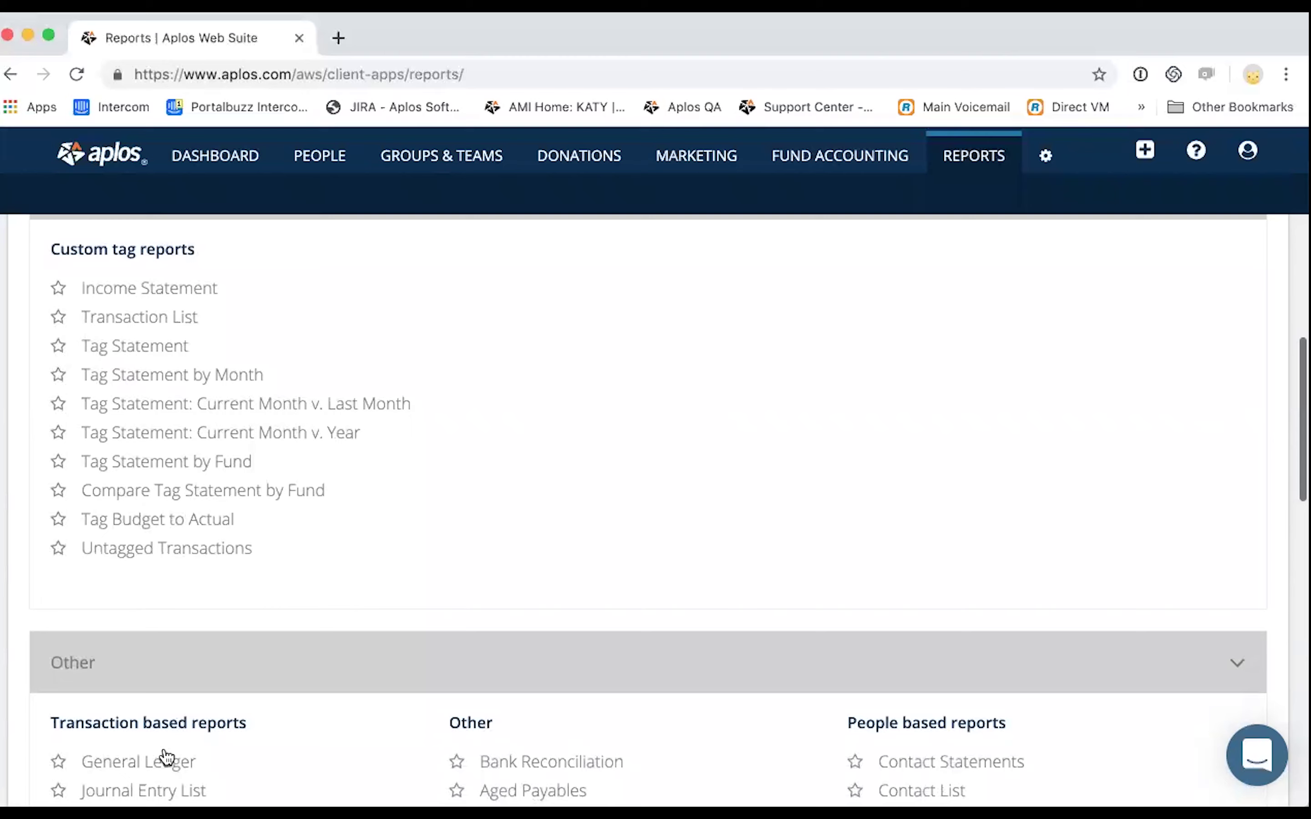
pyautogui.scroll(-7, 167, 758)
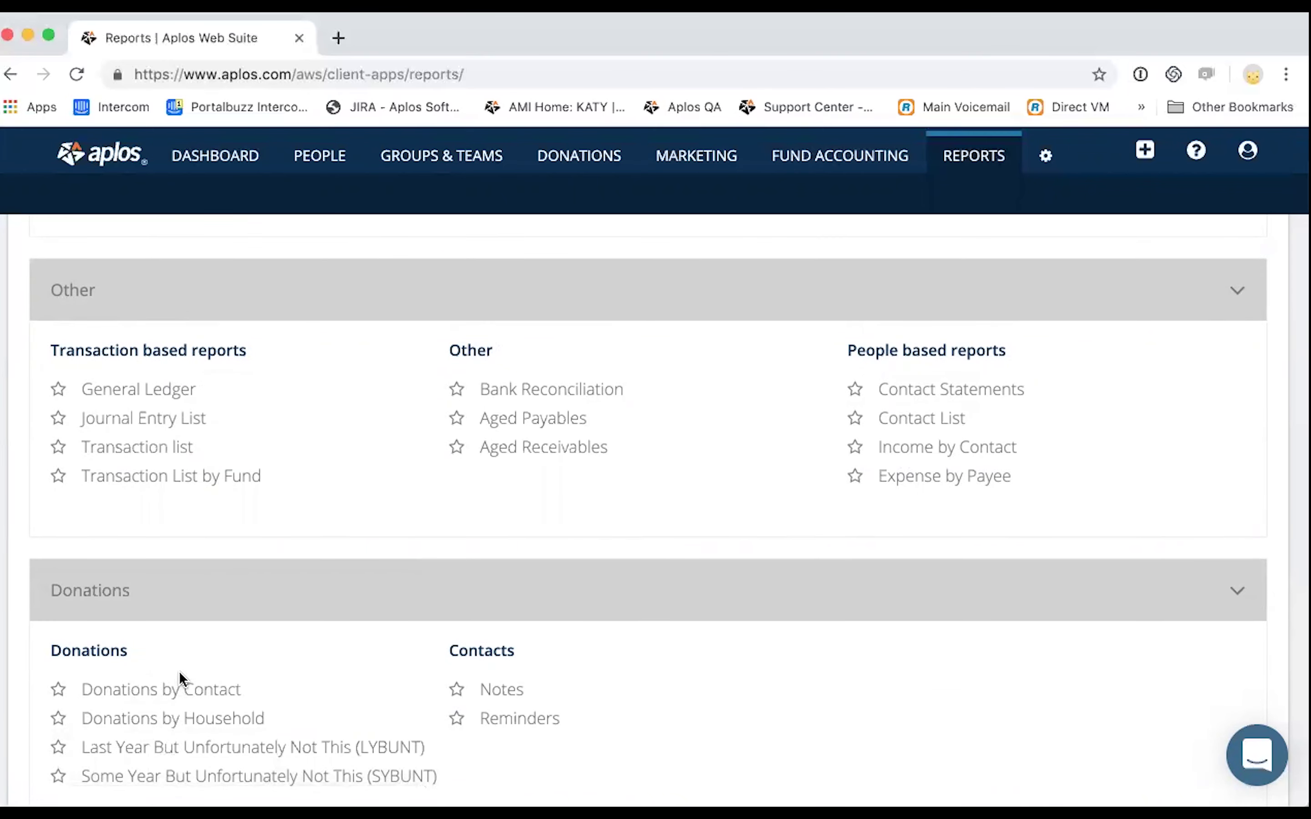
pyautogui.scroll(5, 180, 680)
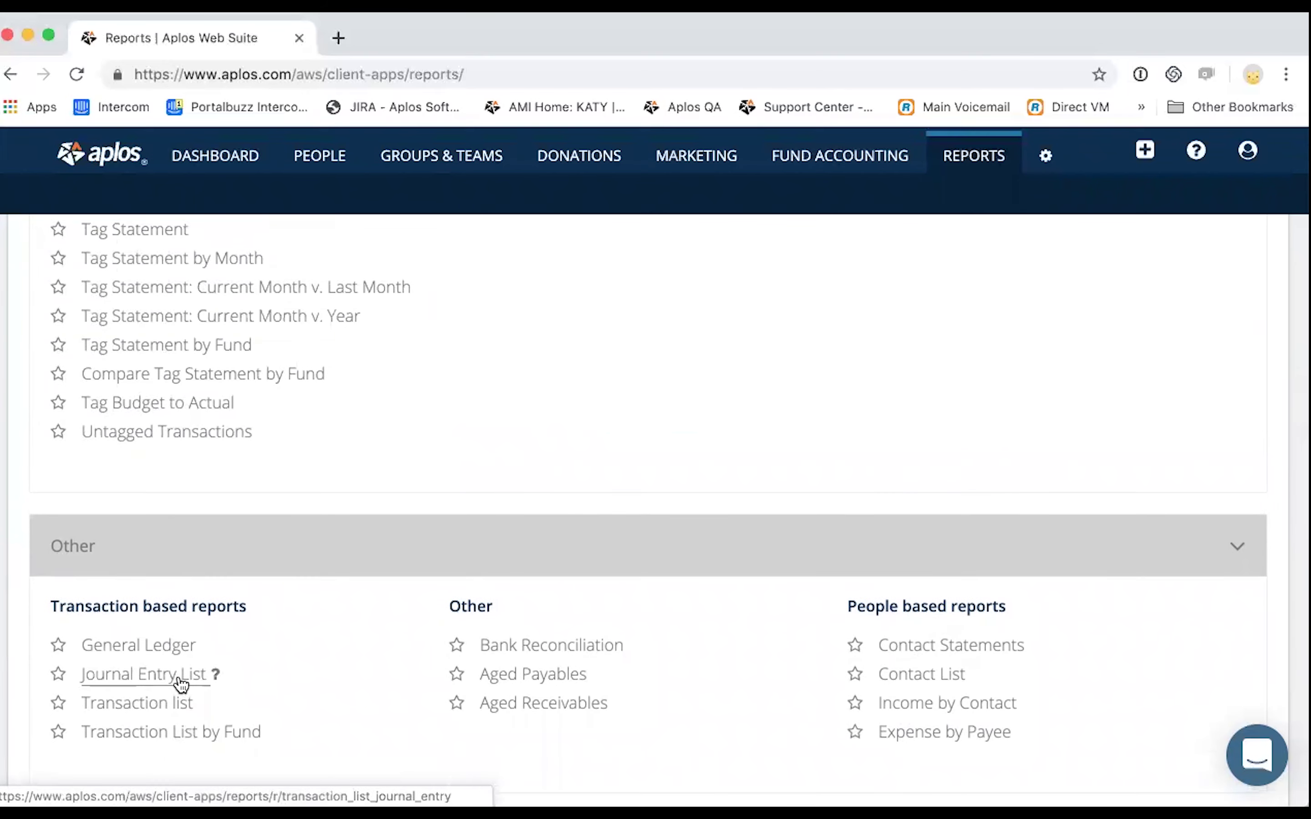
pyautogui.scroll(15, 180, 684)
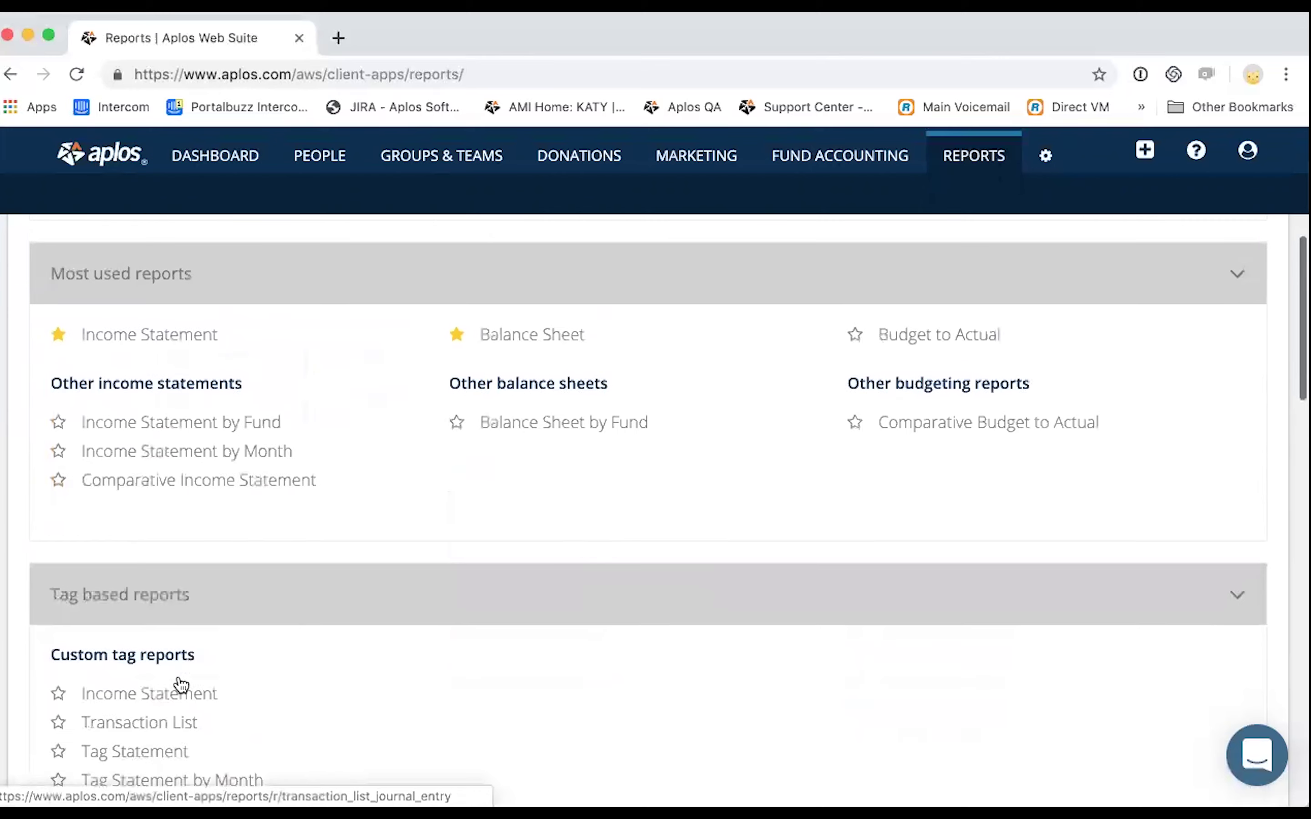
pyautogui.scroll(4, 180, 684)
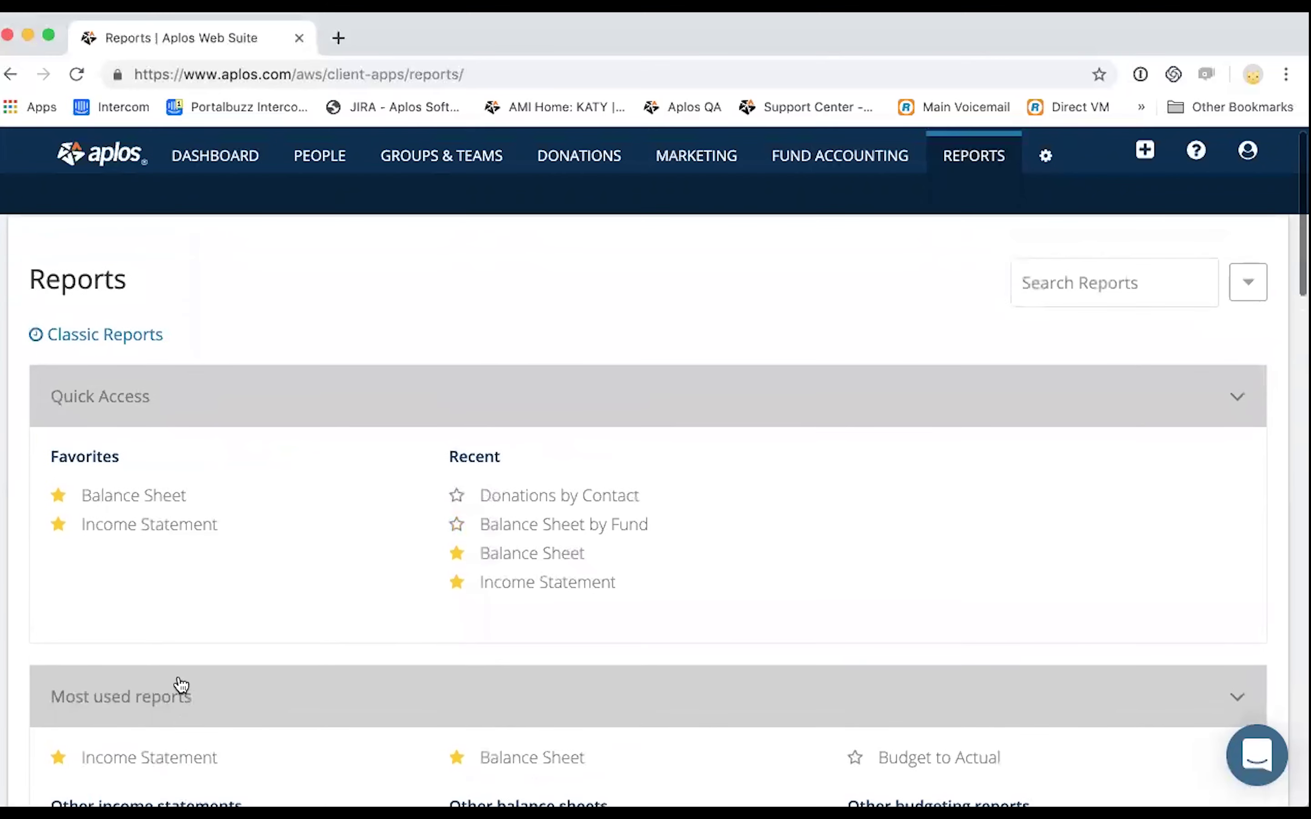
# Open the favorite Income Statement report and check its list of related and saved reports.
pyautogui.click(159, 525)
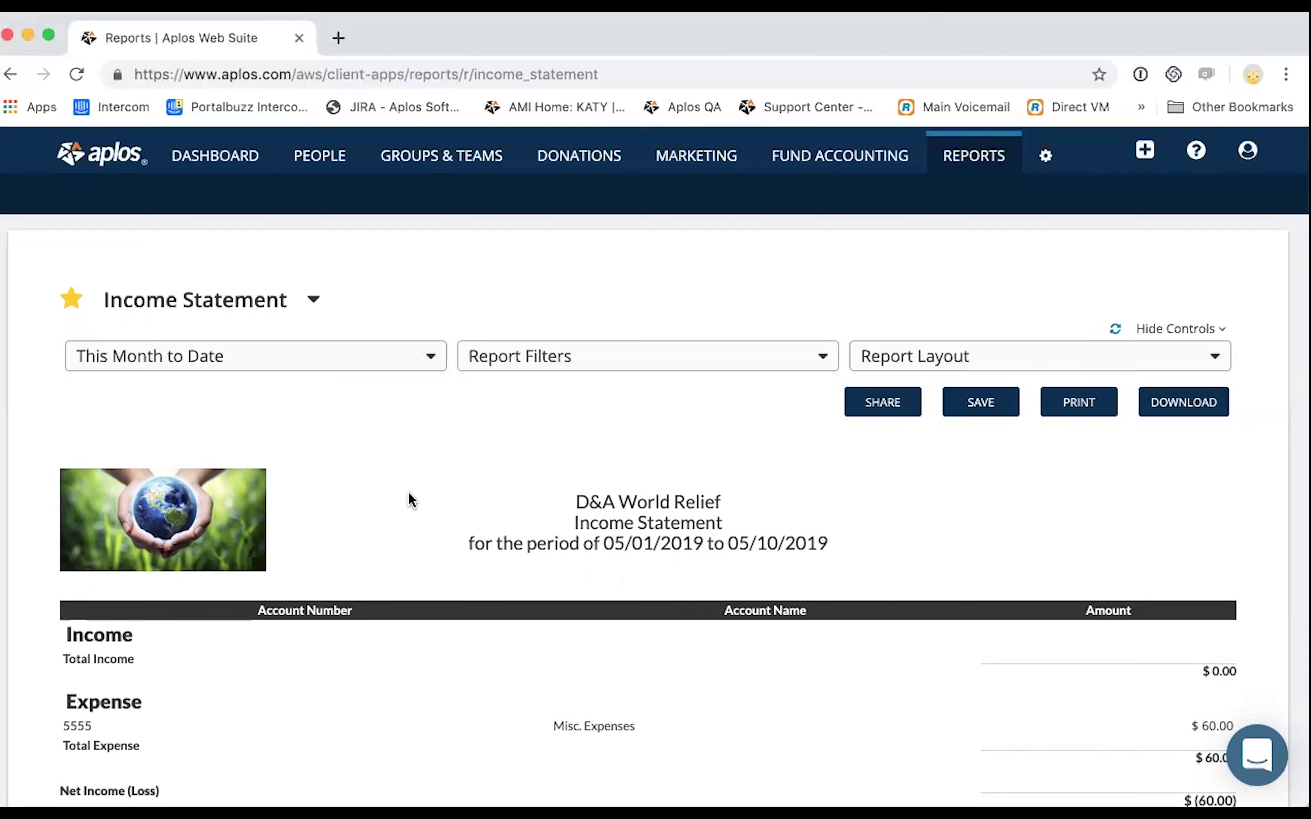
pyautogui.scroll(1, 367, 501)
pyautogui.click(314, 303)
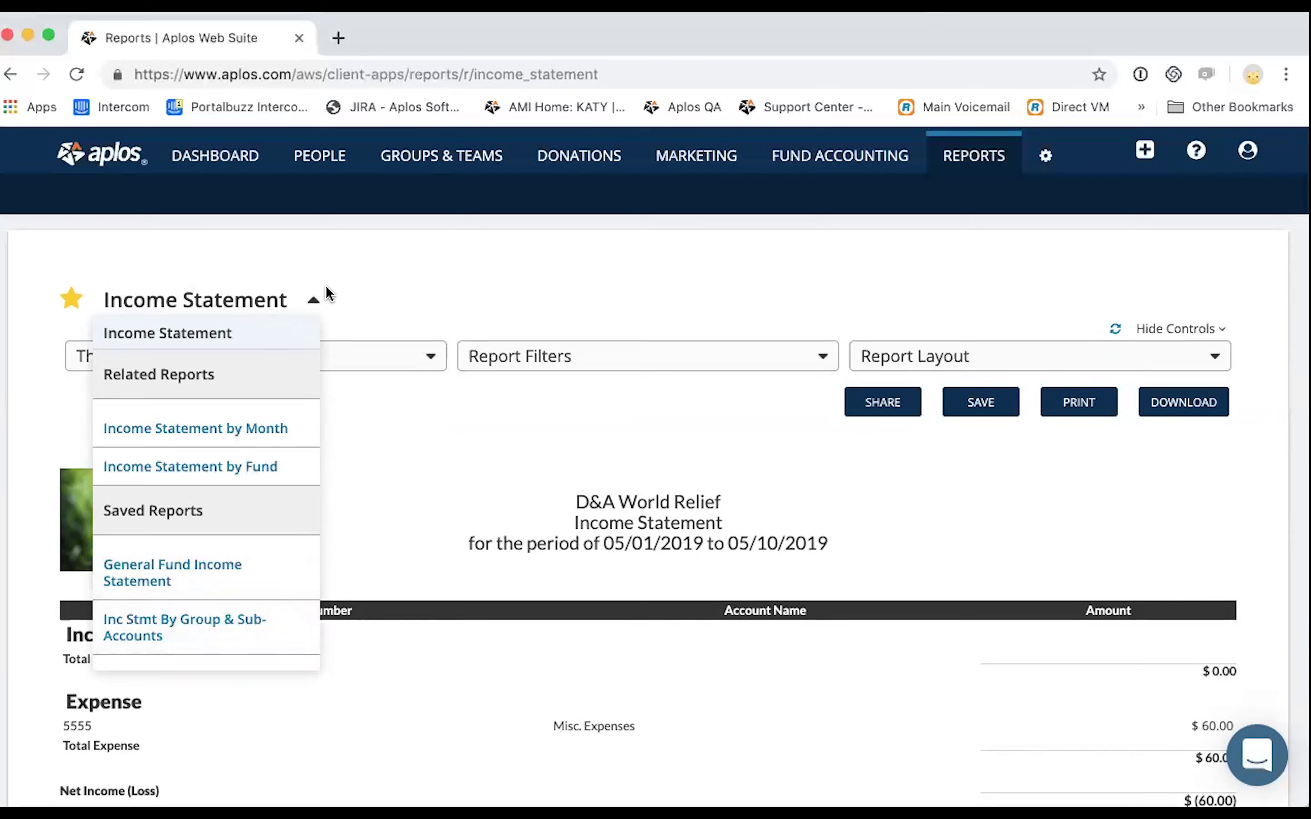
pyautogui.click(315, 301)
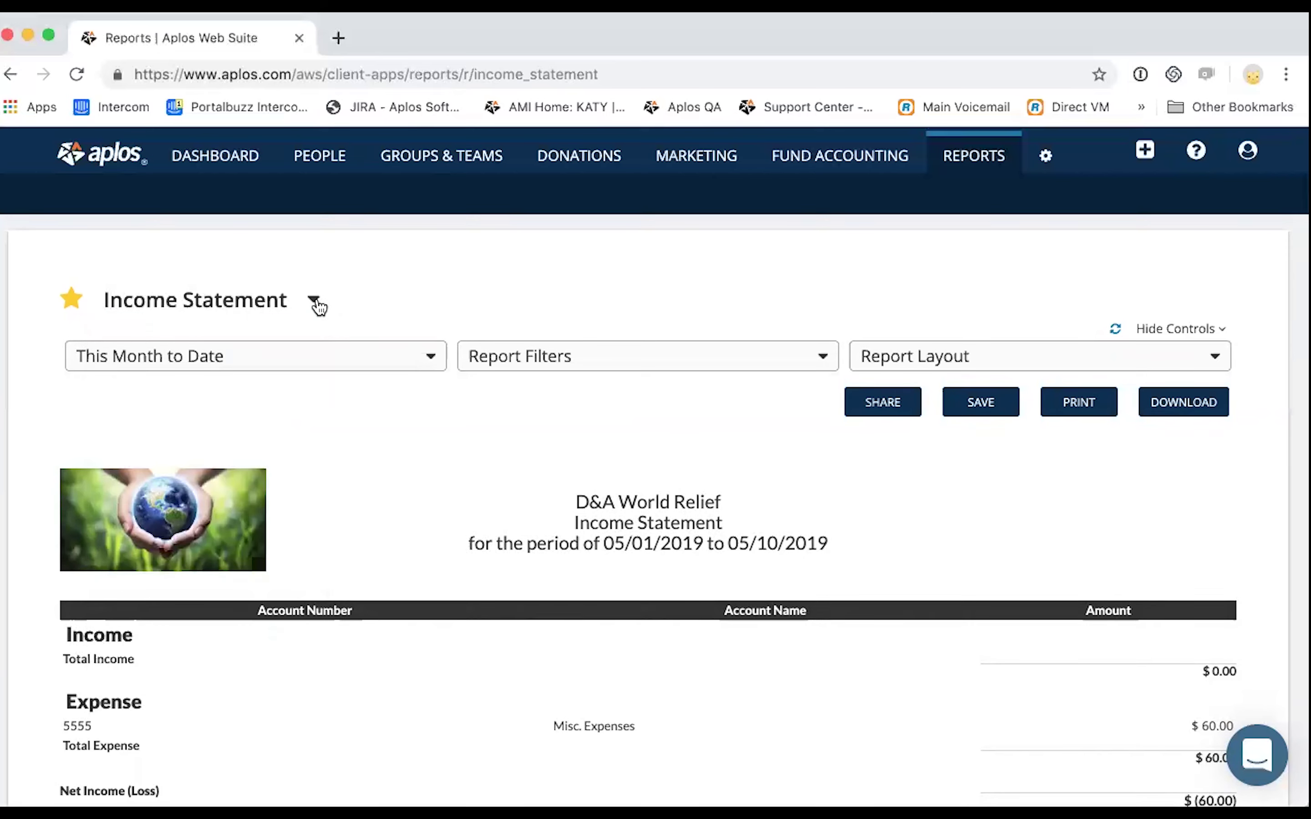
pyautogui.click(231, 360)
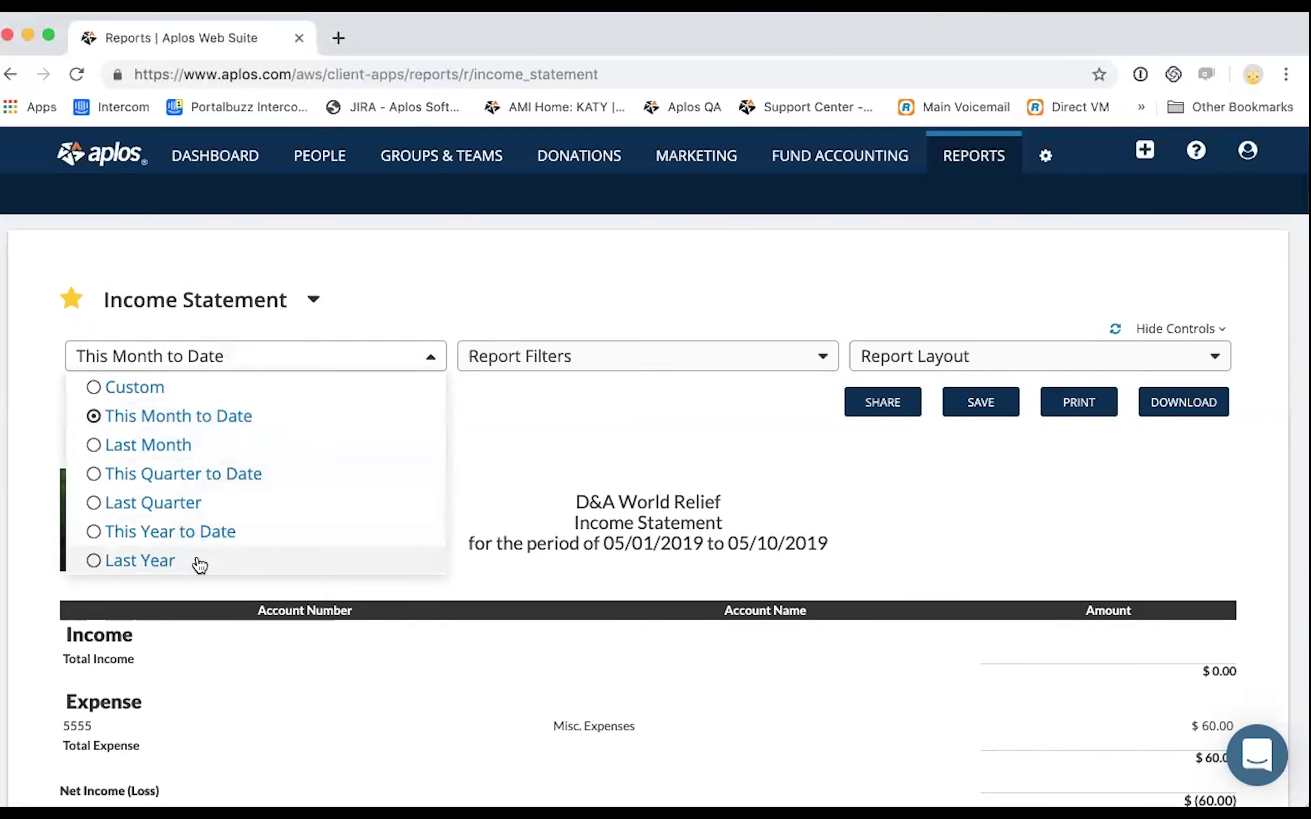
pyautogui.click(170, 400)
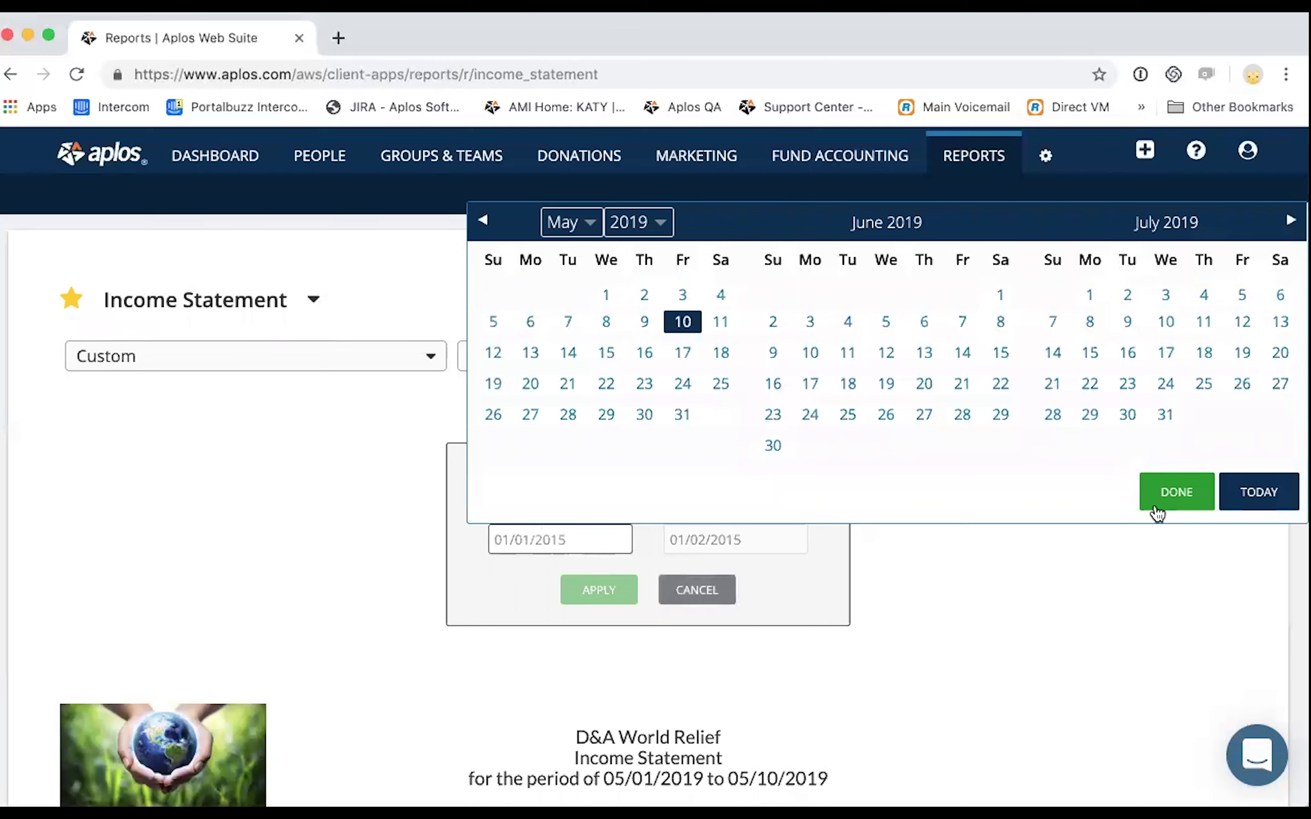
pyautogui.click(1176, 490)
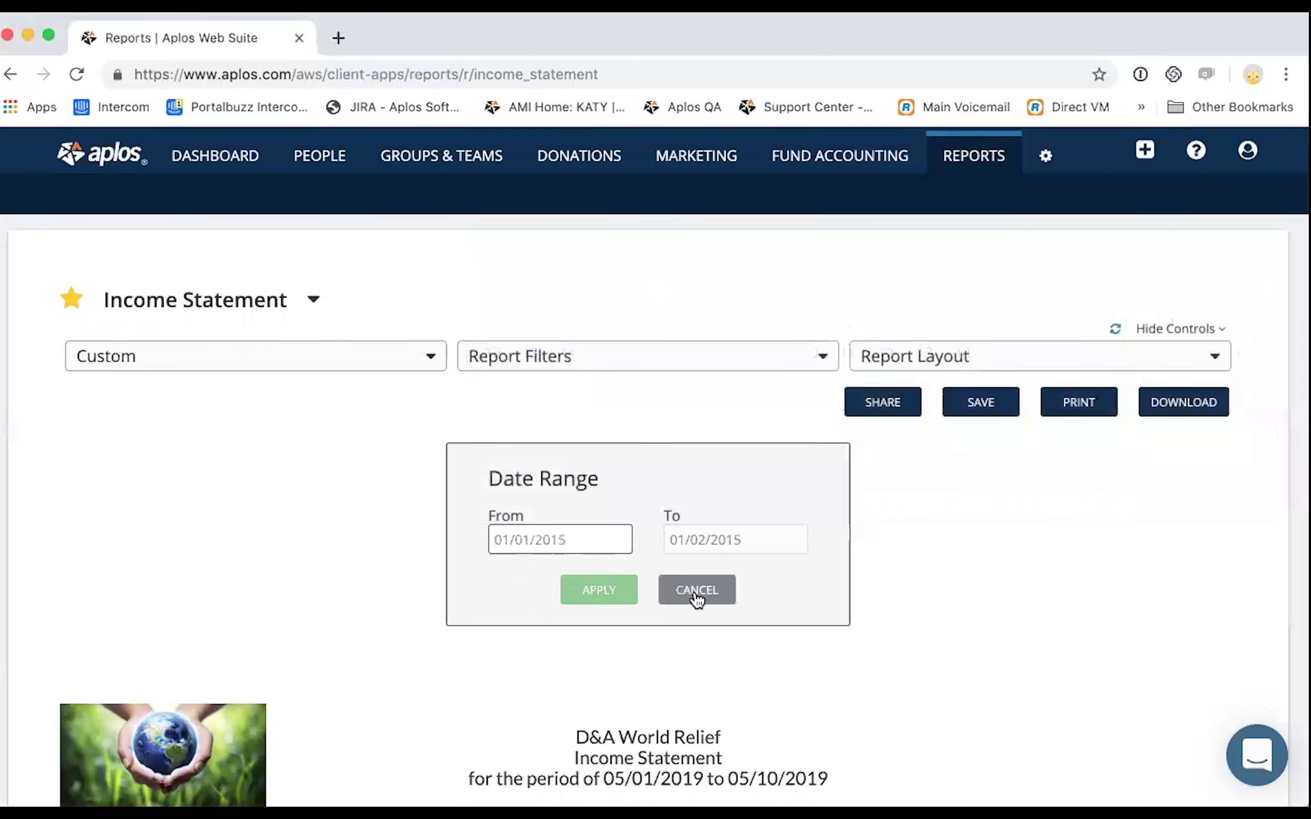
# Set the Income Statement's date range to Last Year.
pyautogui.click(355, 368)
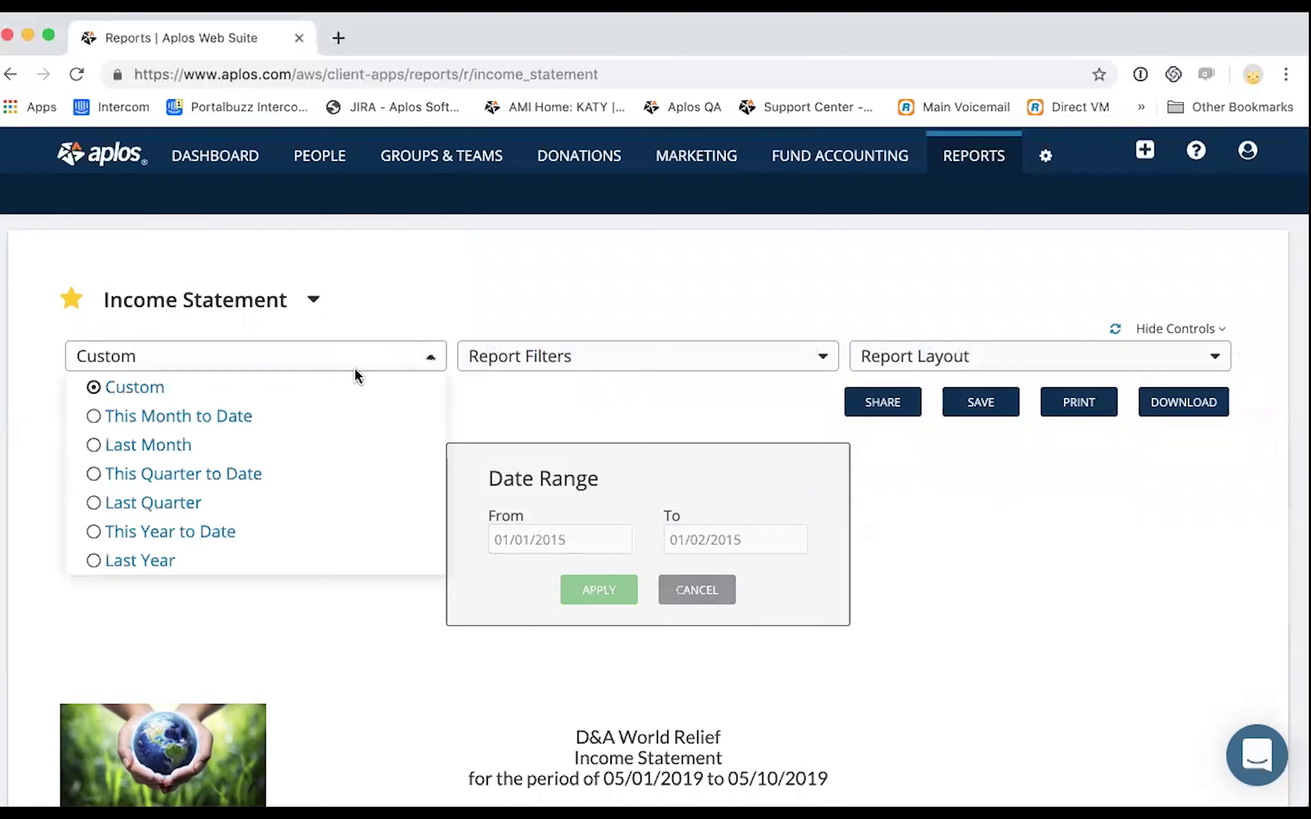
pyautogui.click(307, 569)
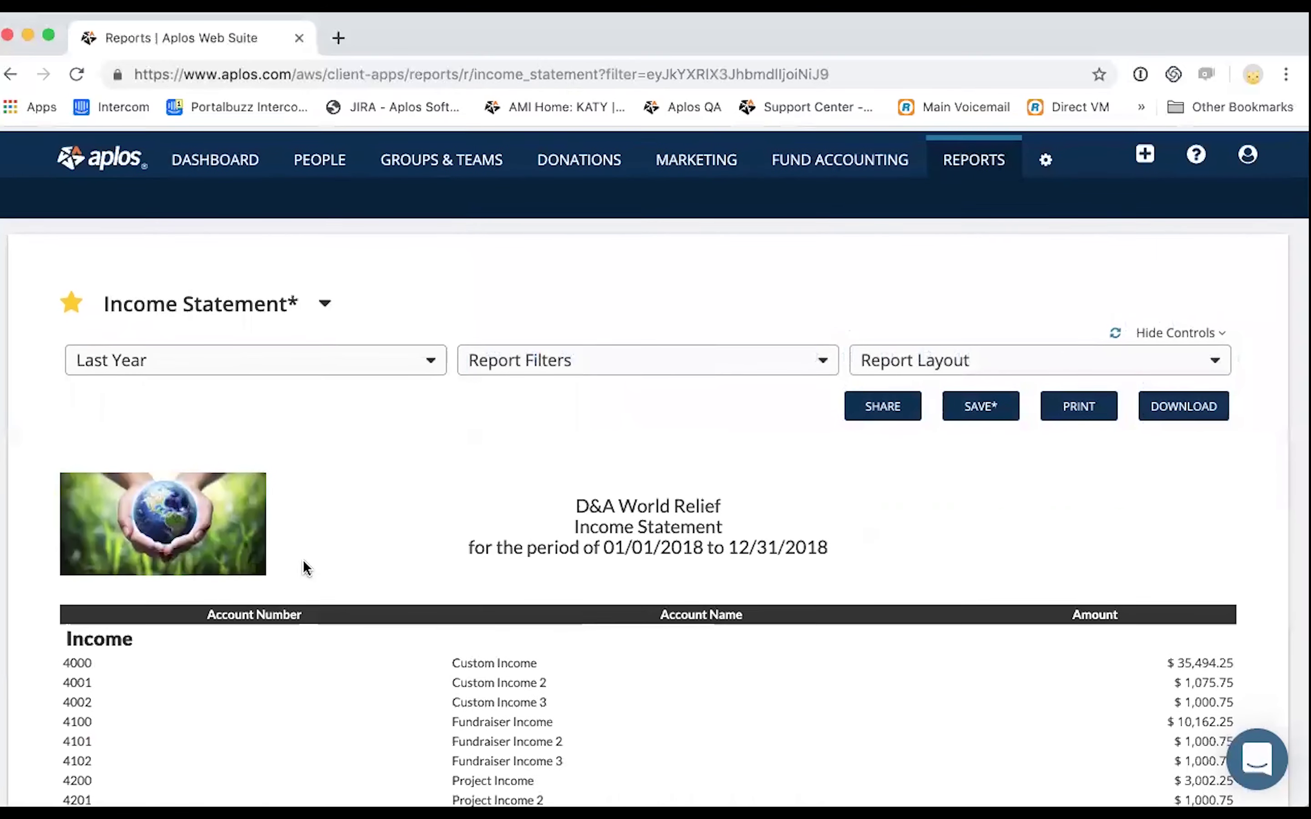
# Open the report's Funds filter, exclude the Save The Turtles fund and include it again.
pyautogui.click(690, 367)
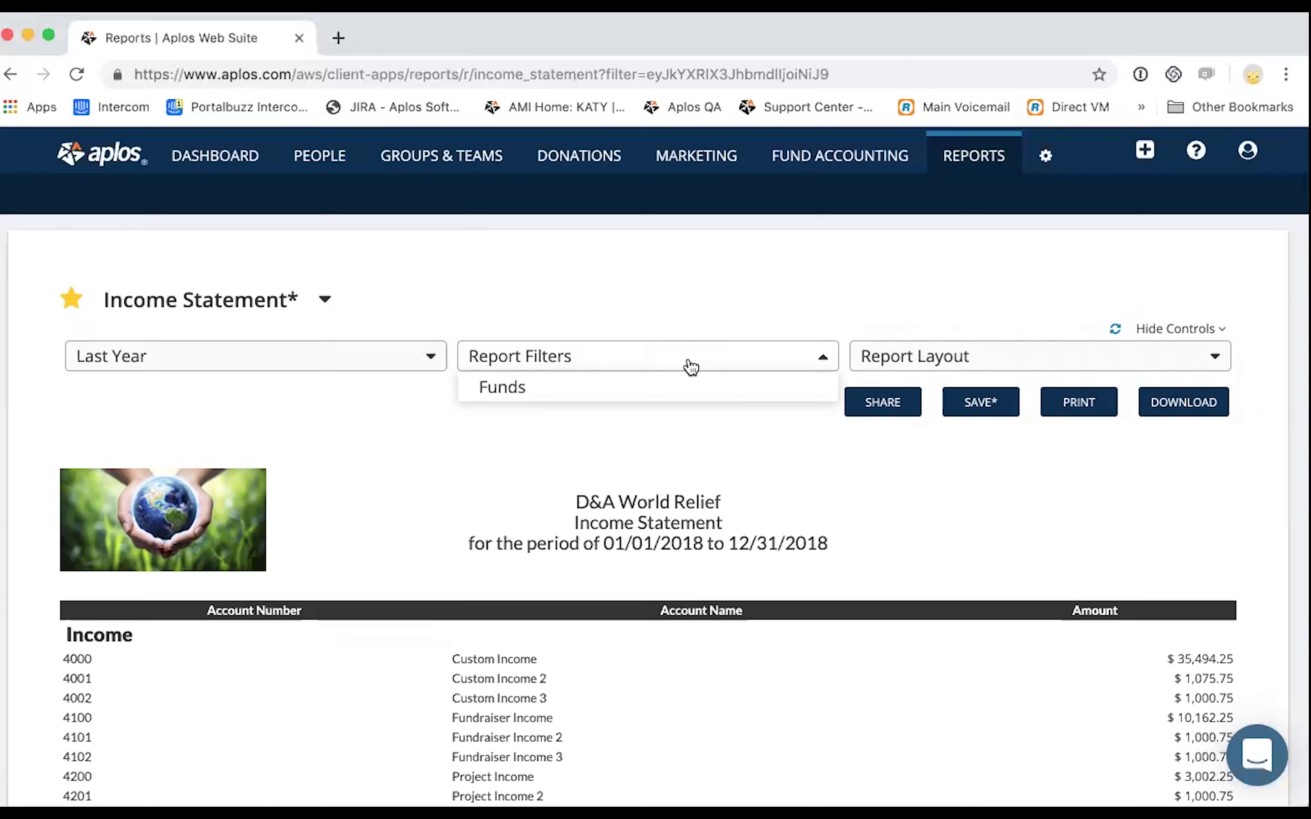
pyautogui.click(693, 396)
pyautogui.scroll(-3, 688, 401)
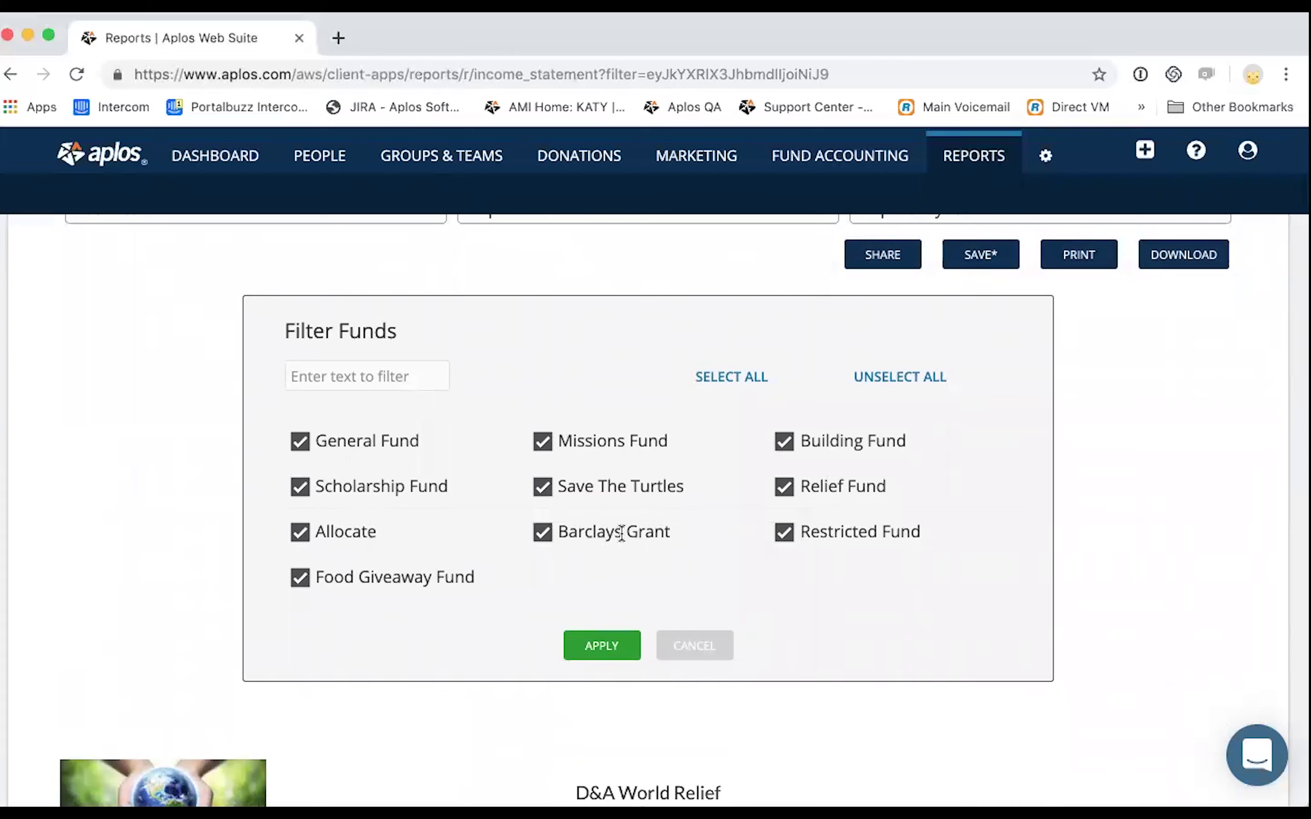
pyautogui.click(543, 489)
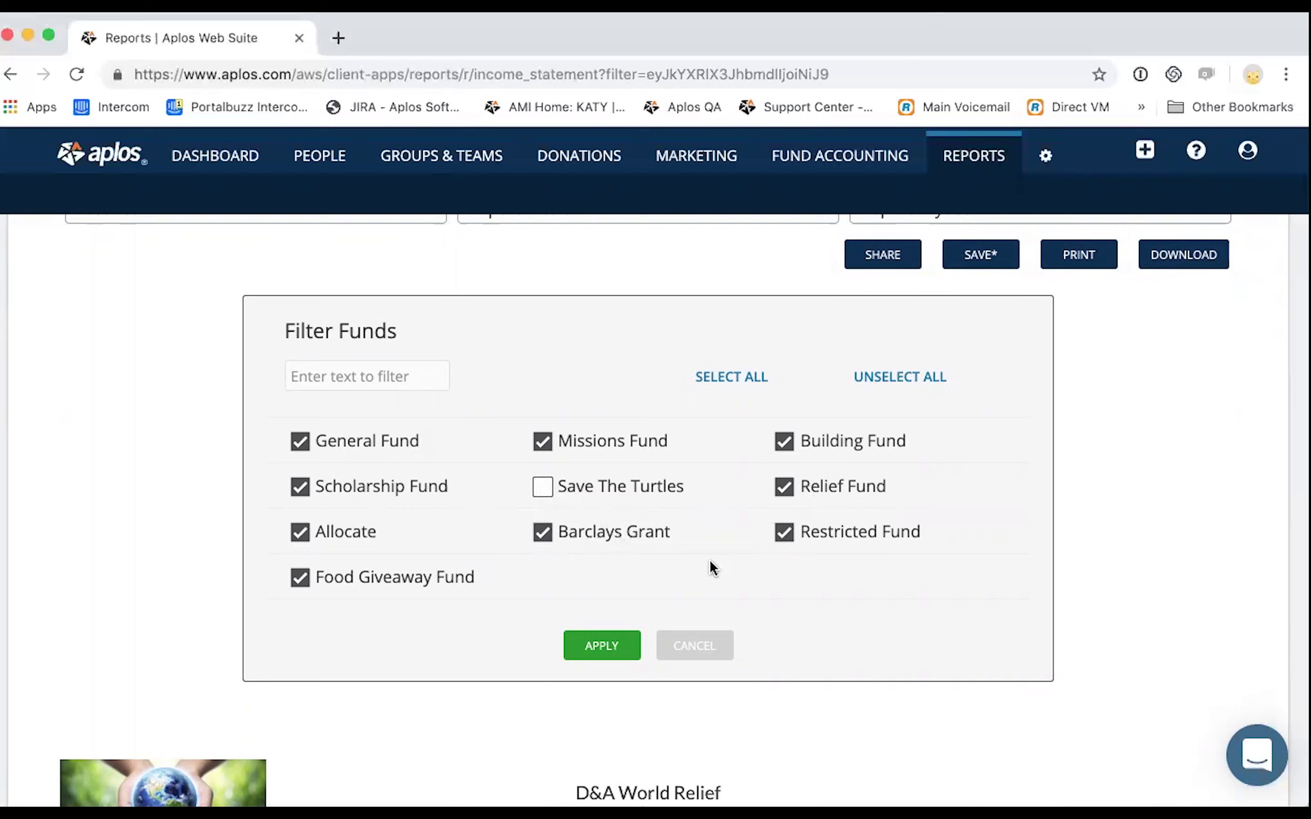
pyautogui.click(547, 494)
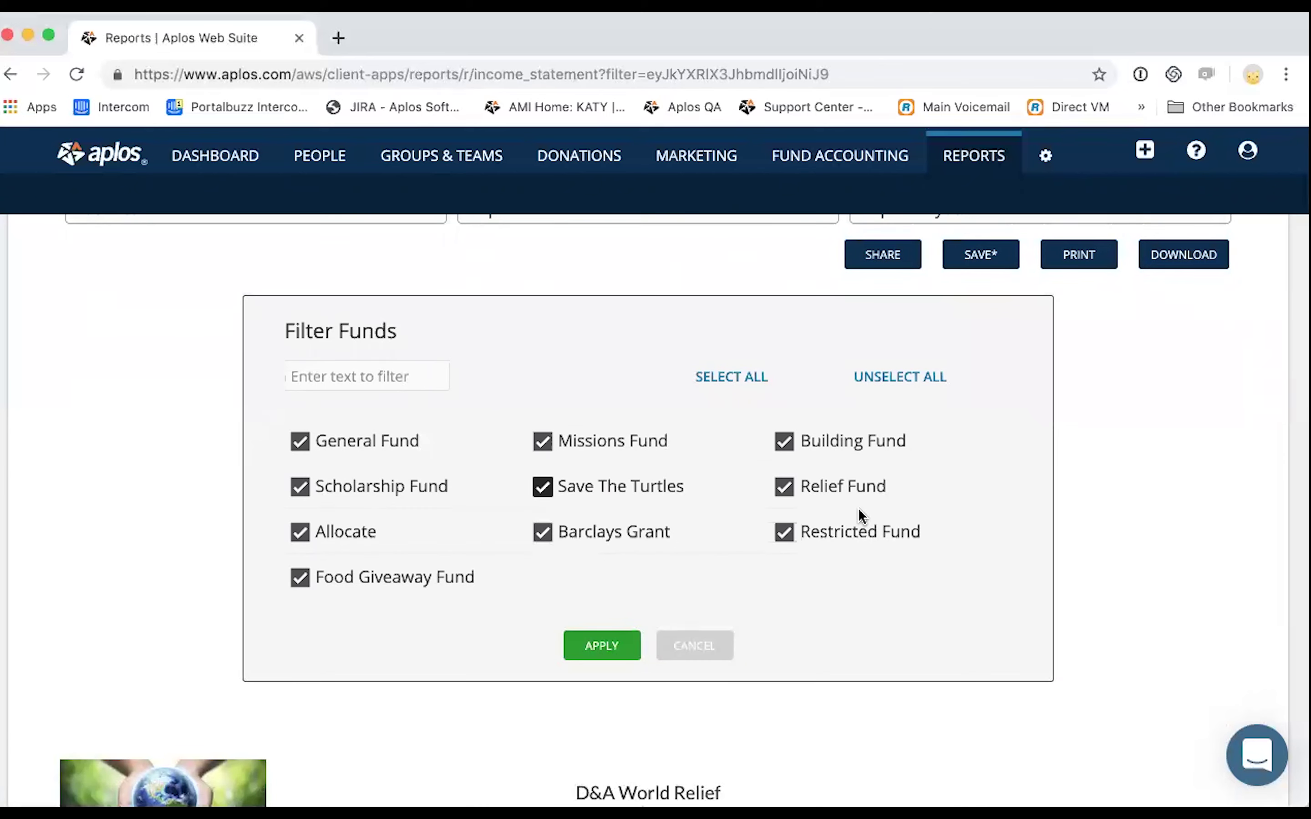
# Unselect all funds, search the fund list for "Sav" and clear the search text.
pyautogui.click(926, 379)
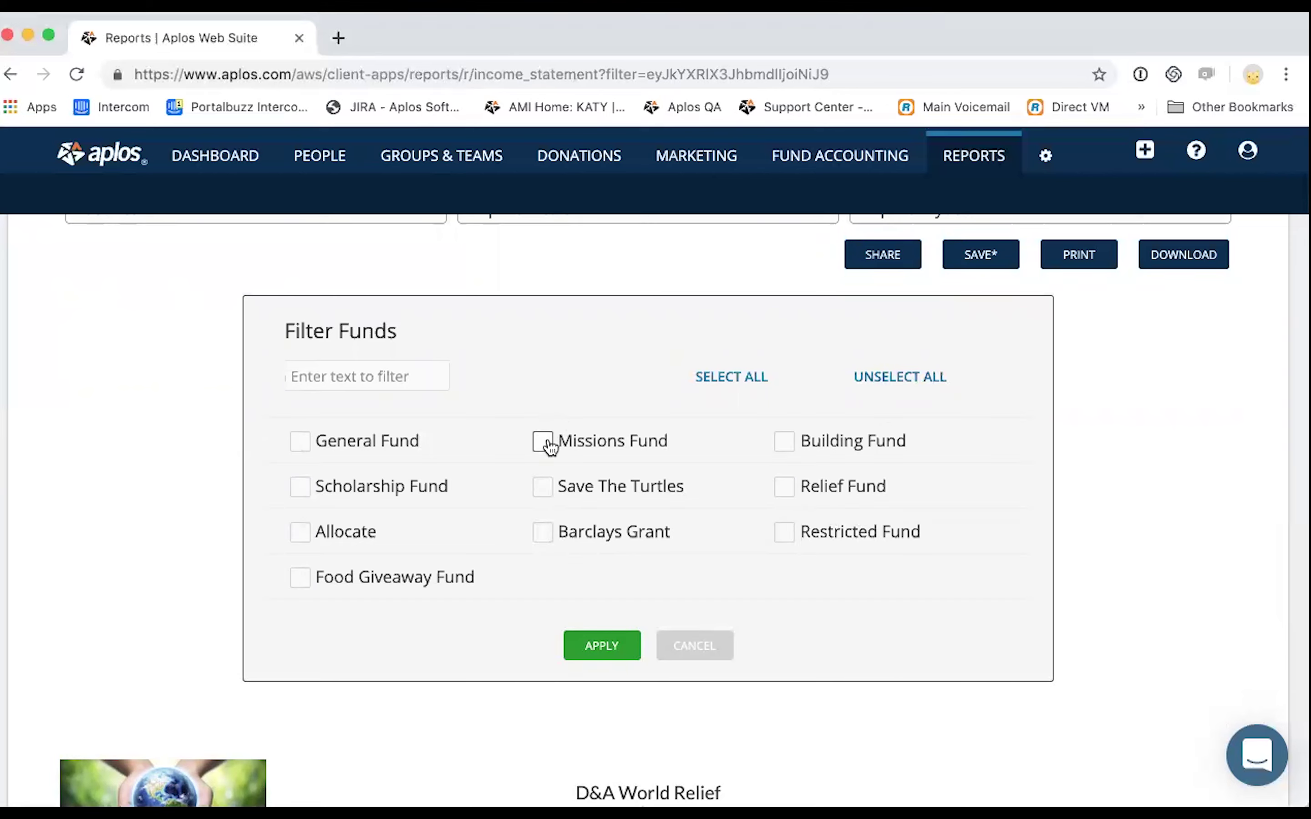
pyautogui.click(382, 375)
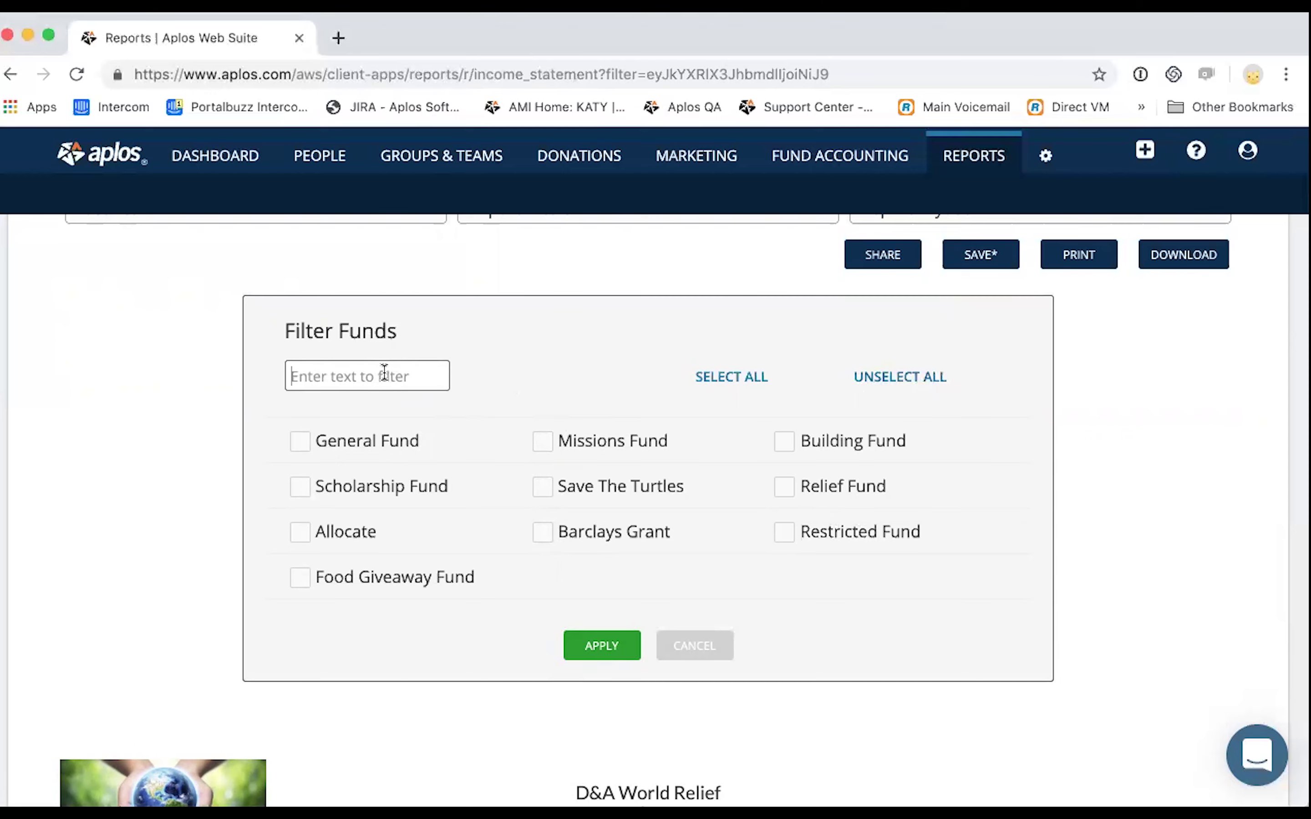
pyautogui.write('Sav')
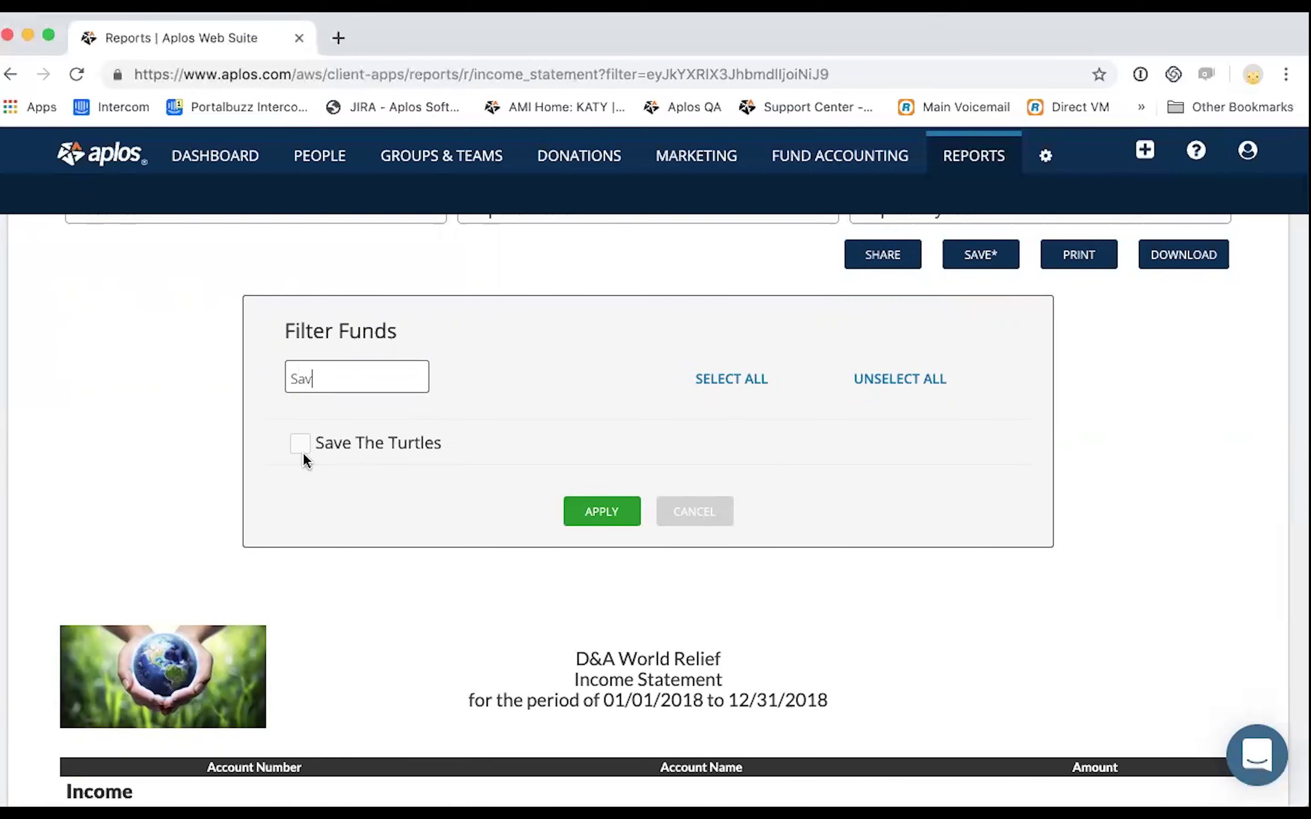
pyautogui.press('BackSpace')
pyautogui.press('BackSpace')
pyautogui.press('BackSpace')
# Select all funds again and apply the fund filter to the Income Statement.
pyautogui.click(754, 377)
pyautogui.click(601, 646)
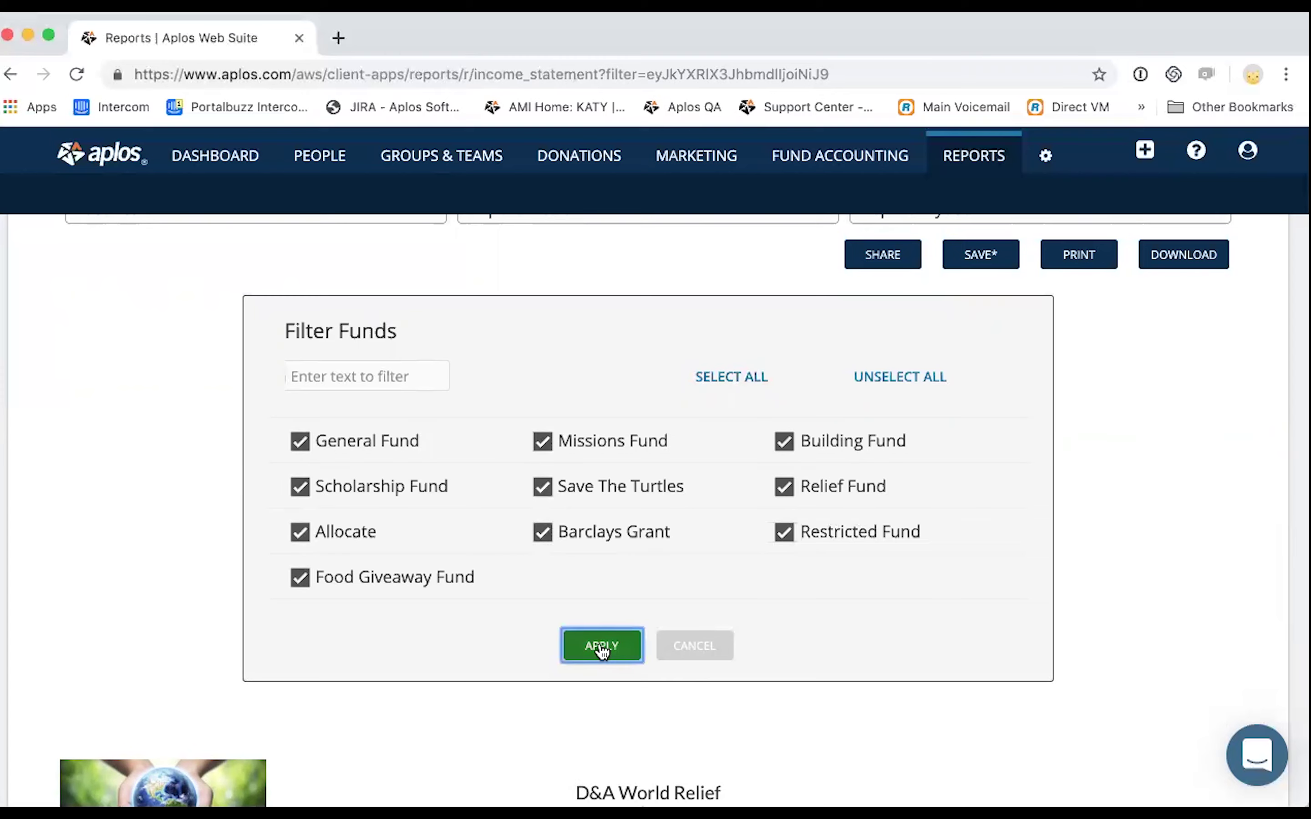
pyautogui.scroll(3, 588, 583)
pyautogui.scroll(-1, 588, 580)
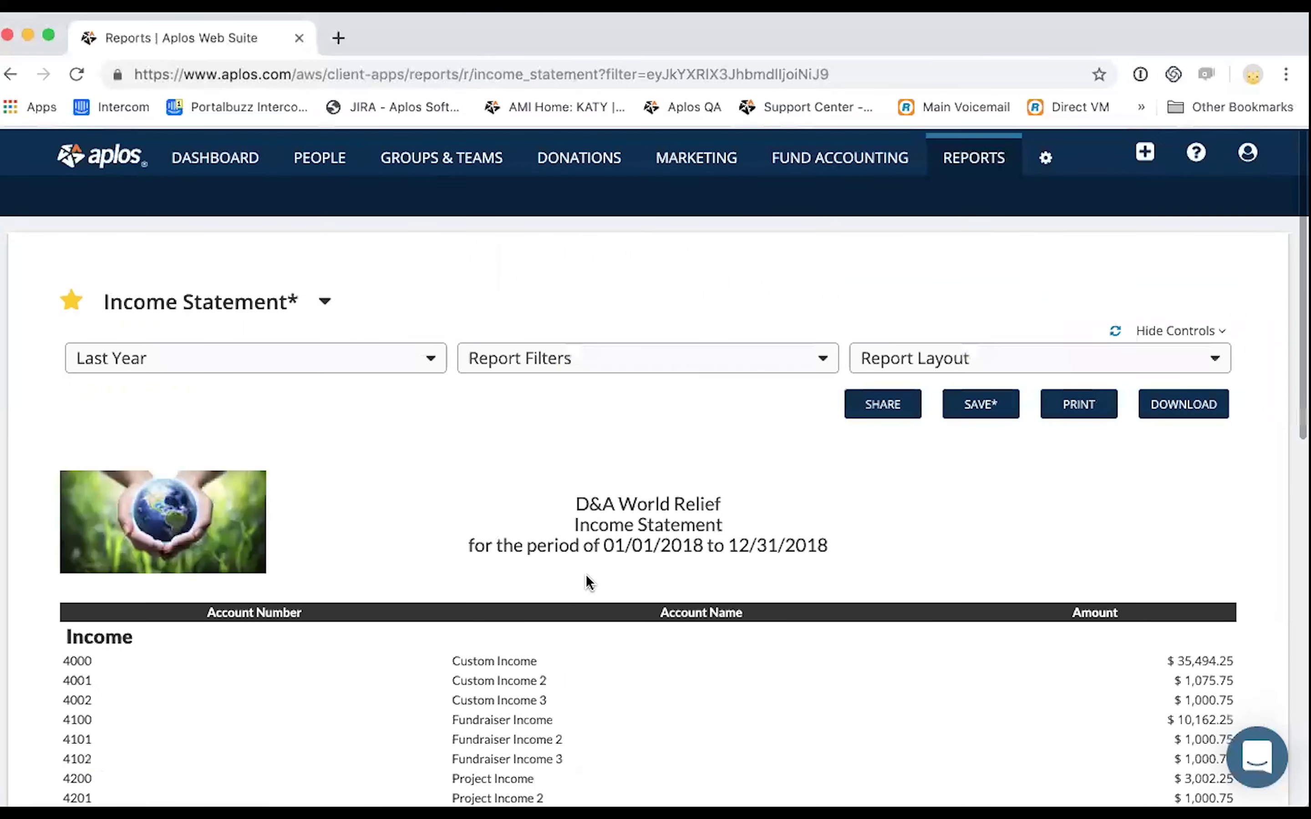
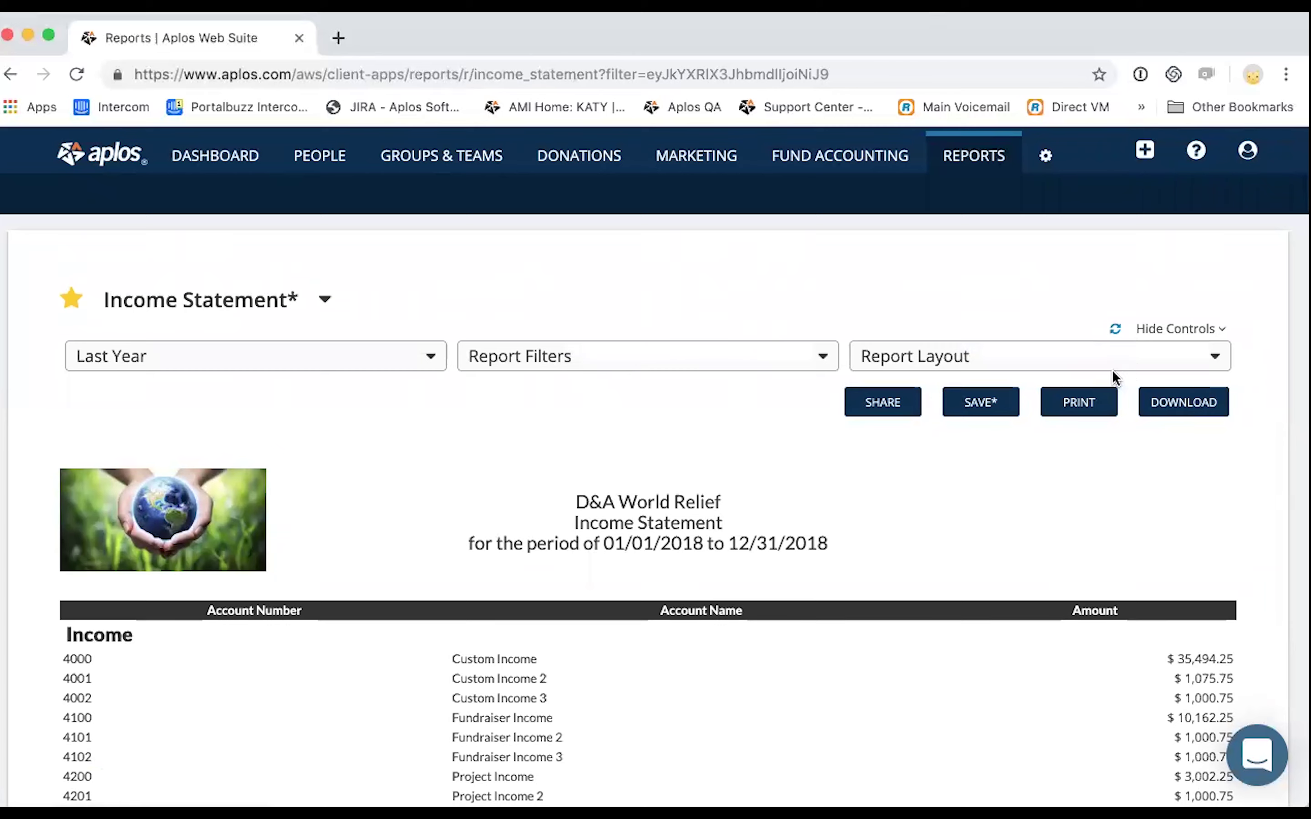
# Enable Subtotal By Group in the Income Statement's report layout and apply it.
pyautogui.click(1086, 370)
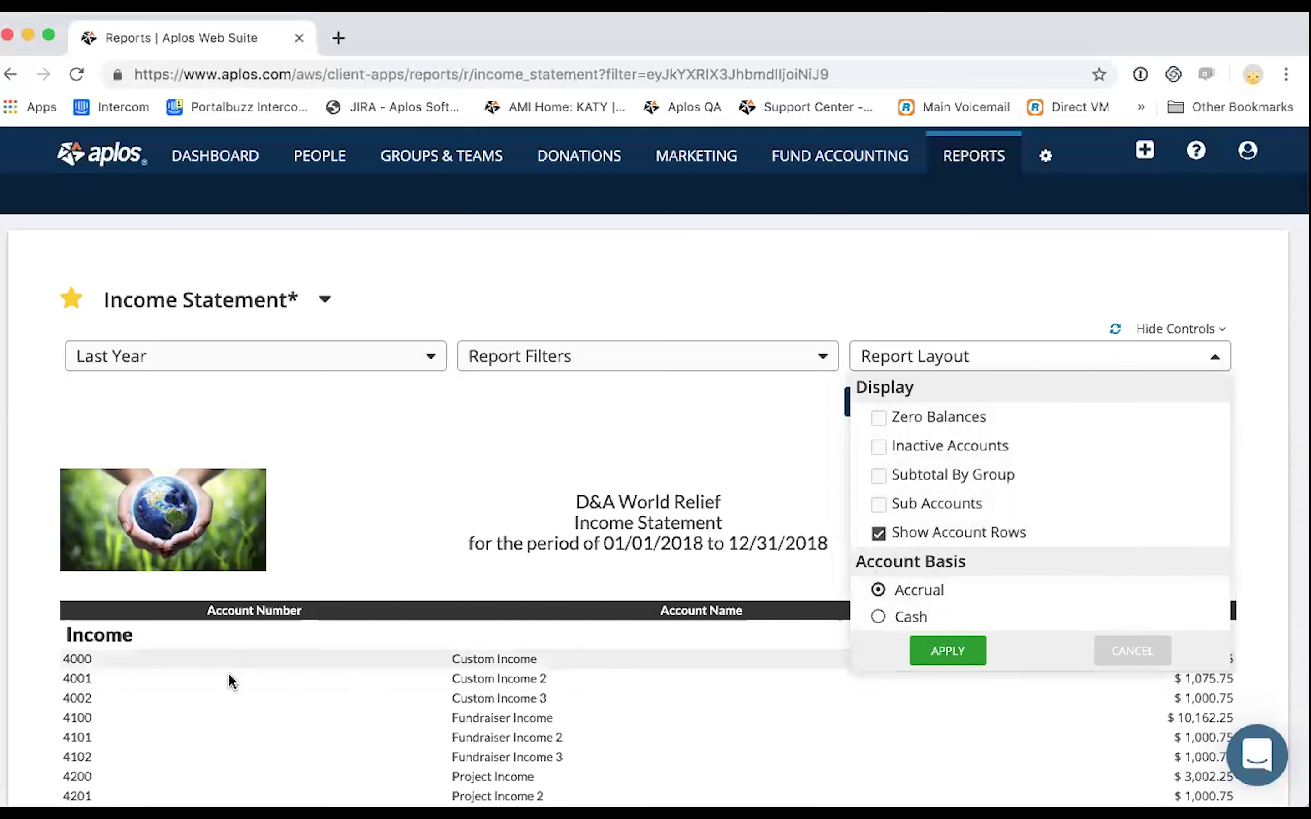
pyautogui.scroll(-2, 232, 681)
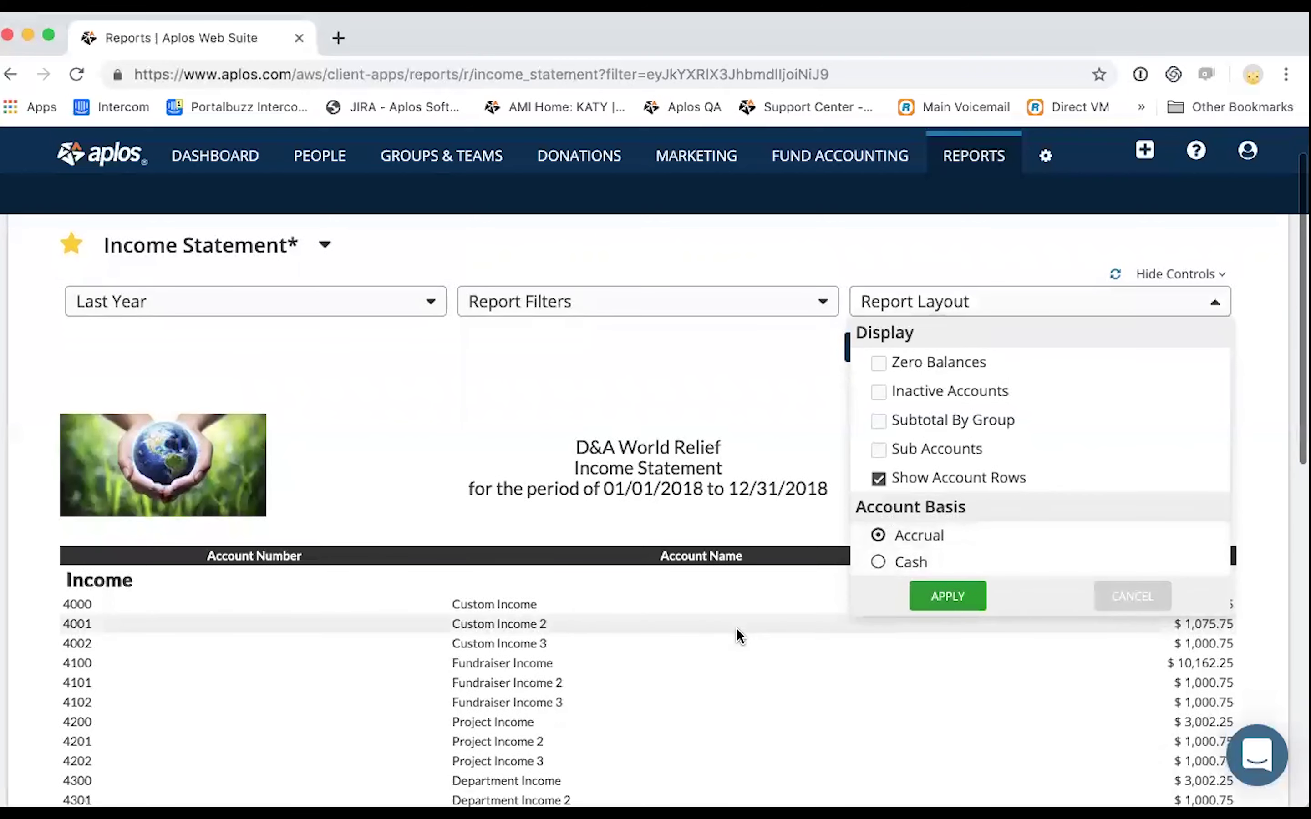
pyautogui.scroll(-3, 738, 632)
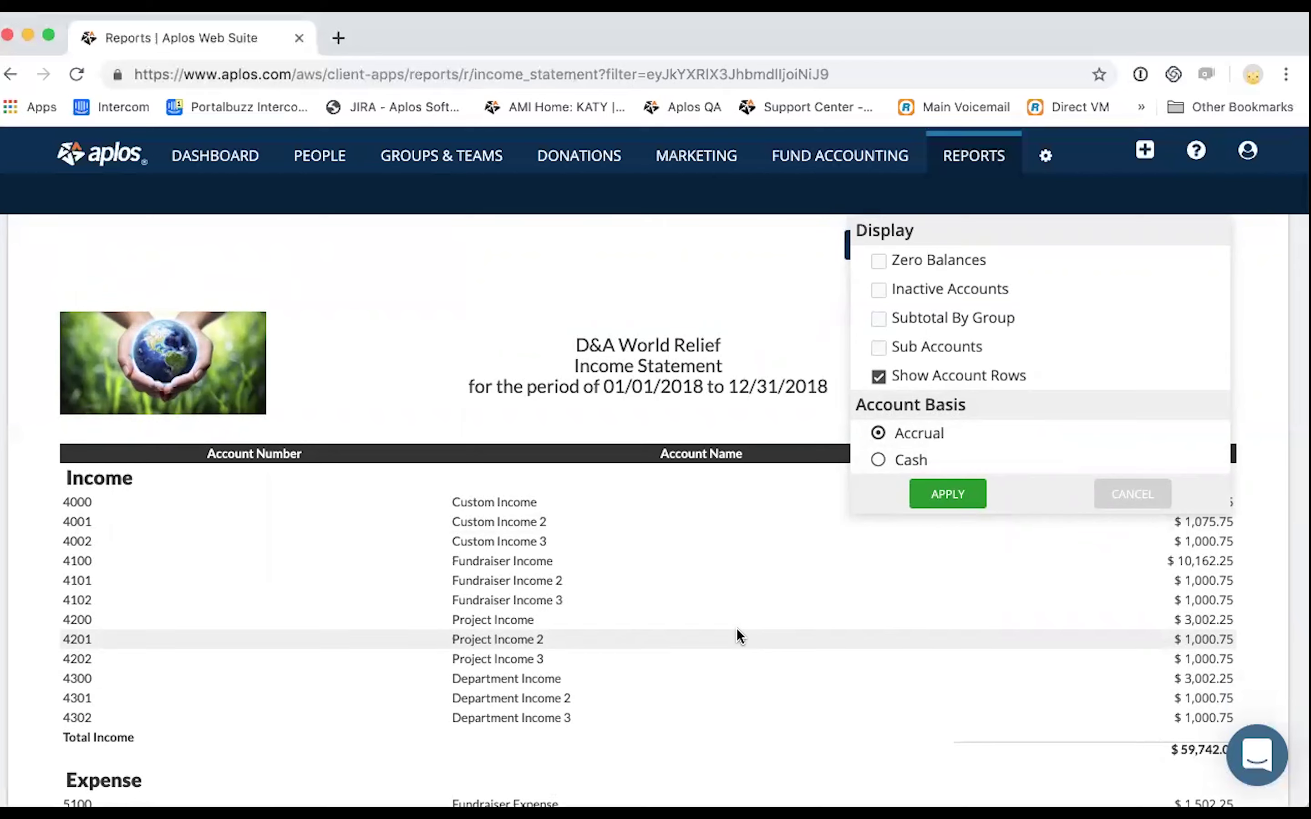
pyautogui.scroll(2, 740, 635)
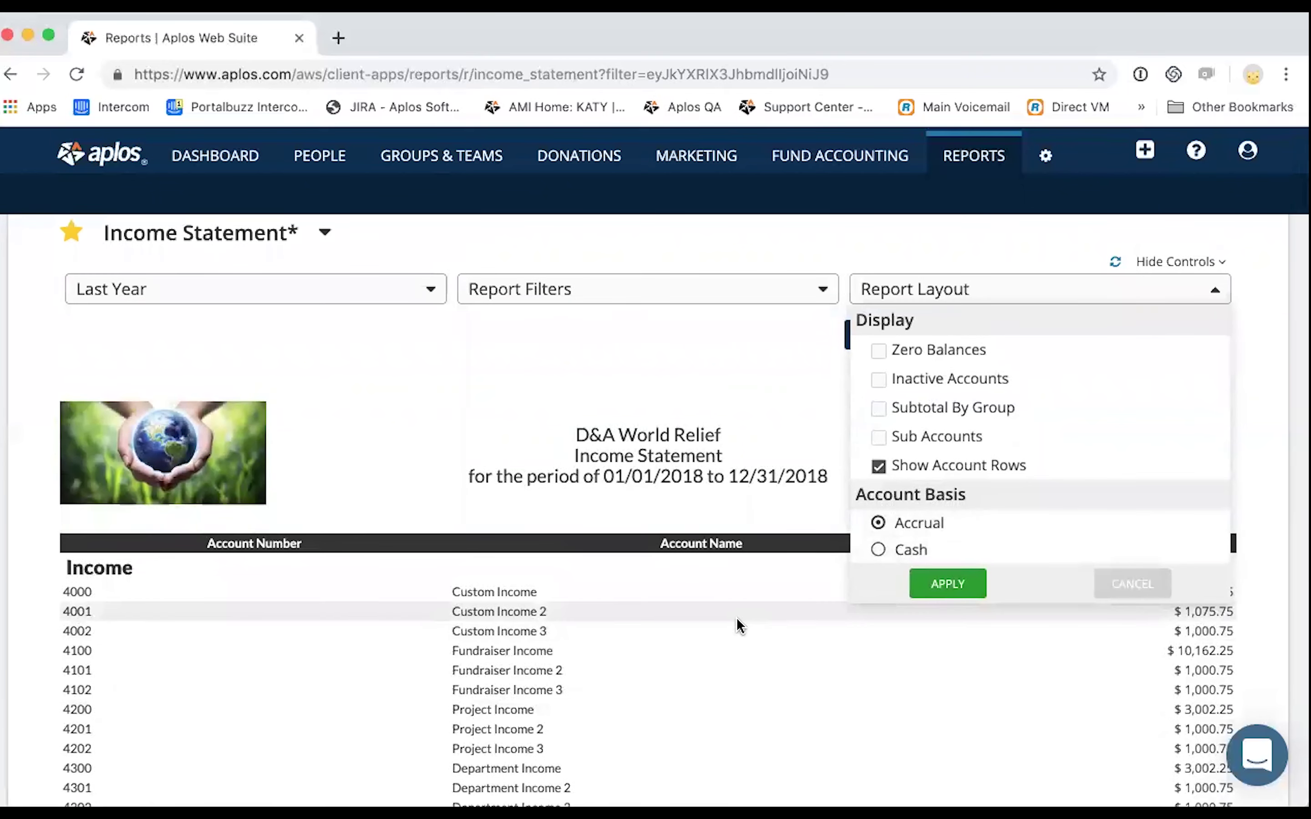
pyautogui.scroll(-1, 738, 634)
pyautogui.scroll(1, 736, 623)
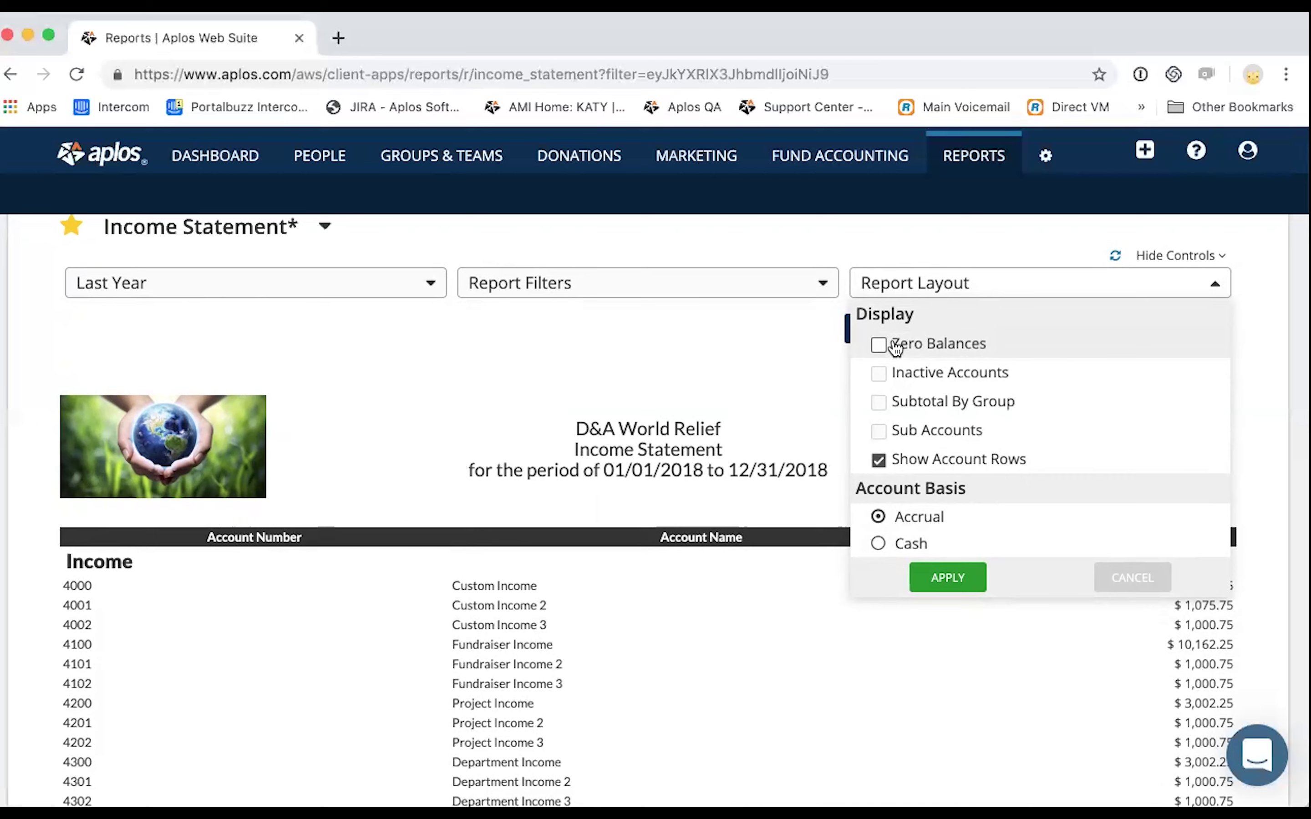
pyautogui.click(959, 404)
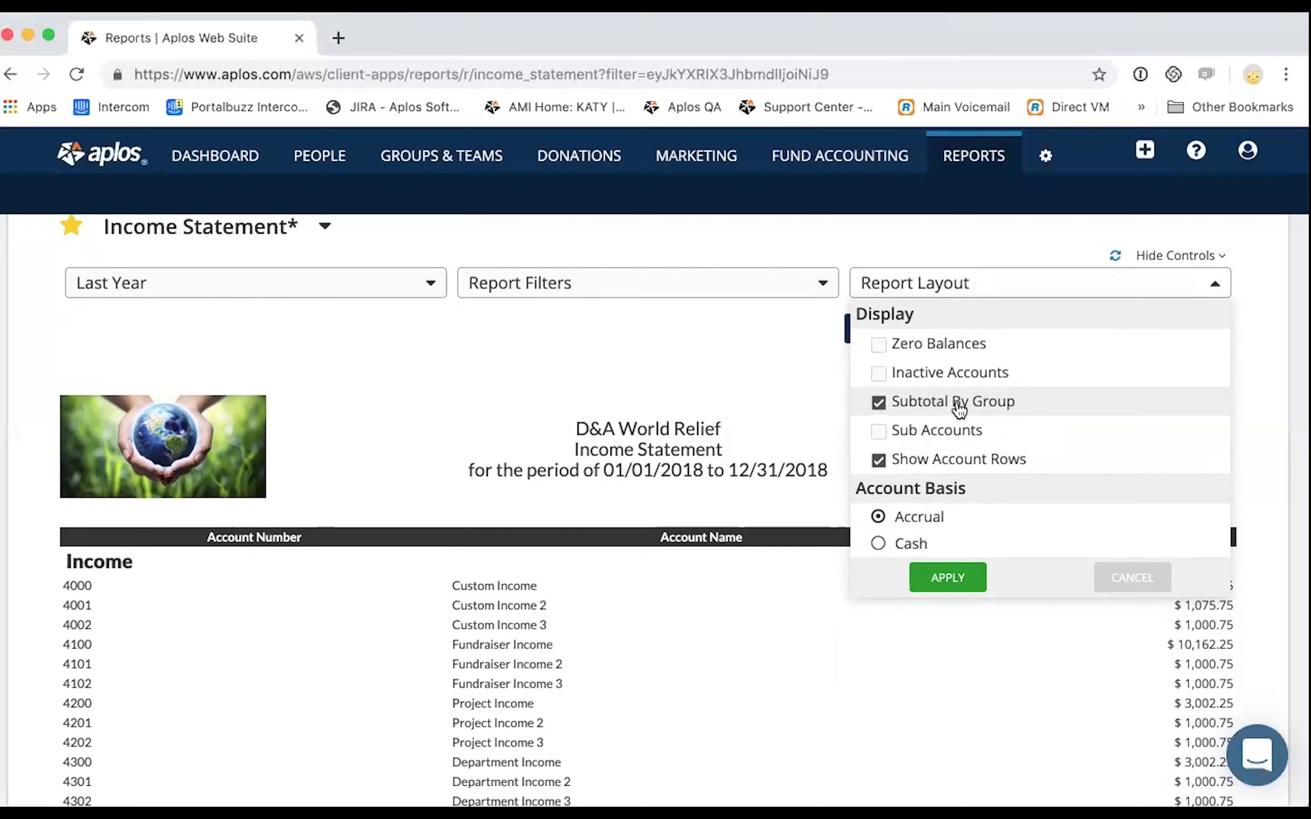
pyautogui.click(947, 580)
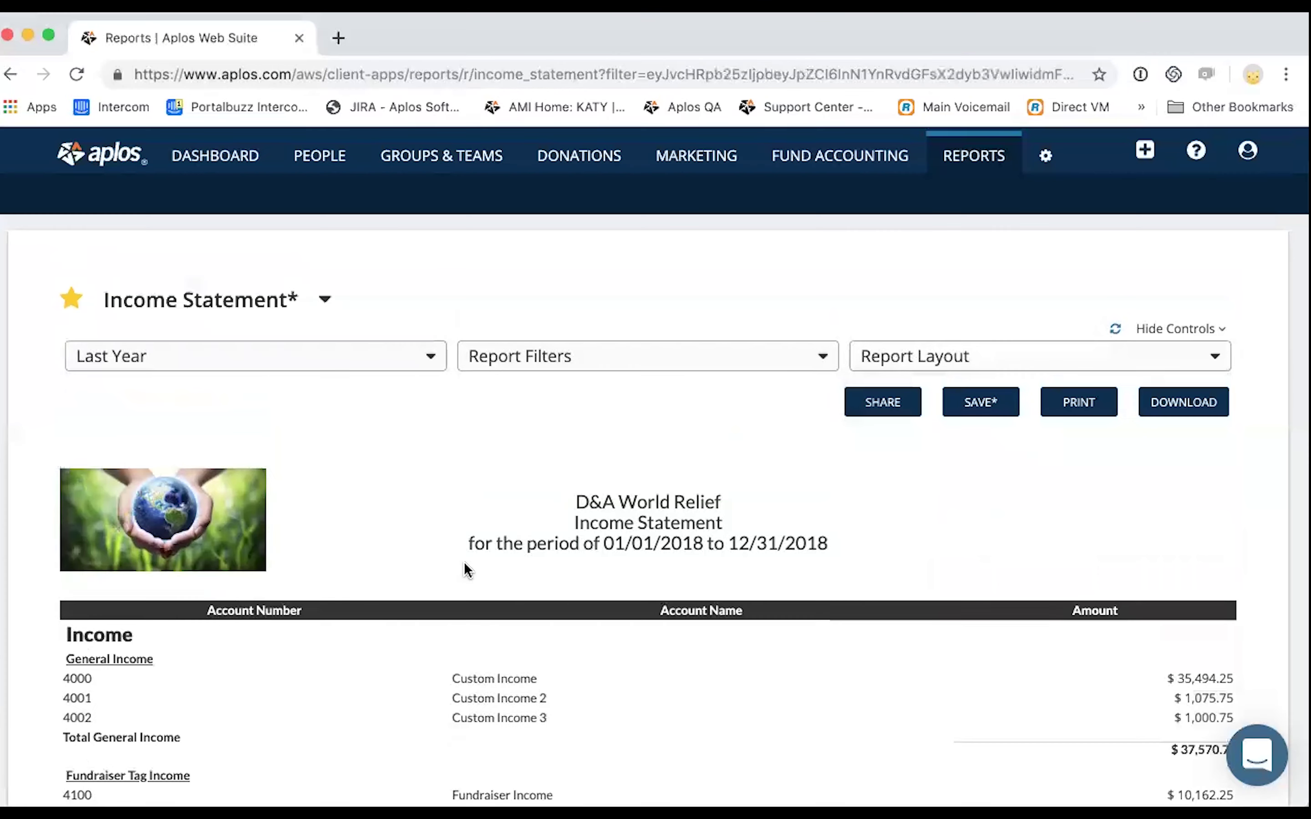
# Review the group headings and subtotals in the income and expense sections of the report.
pyautogui.scroll(-4, 465, 570)
pyautogui.scroll(-2, 232, 567)
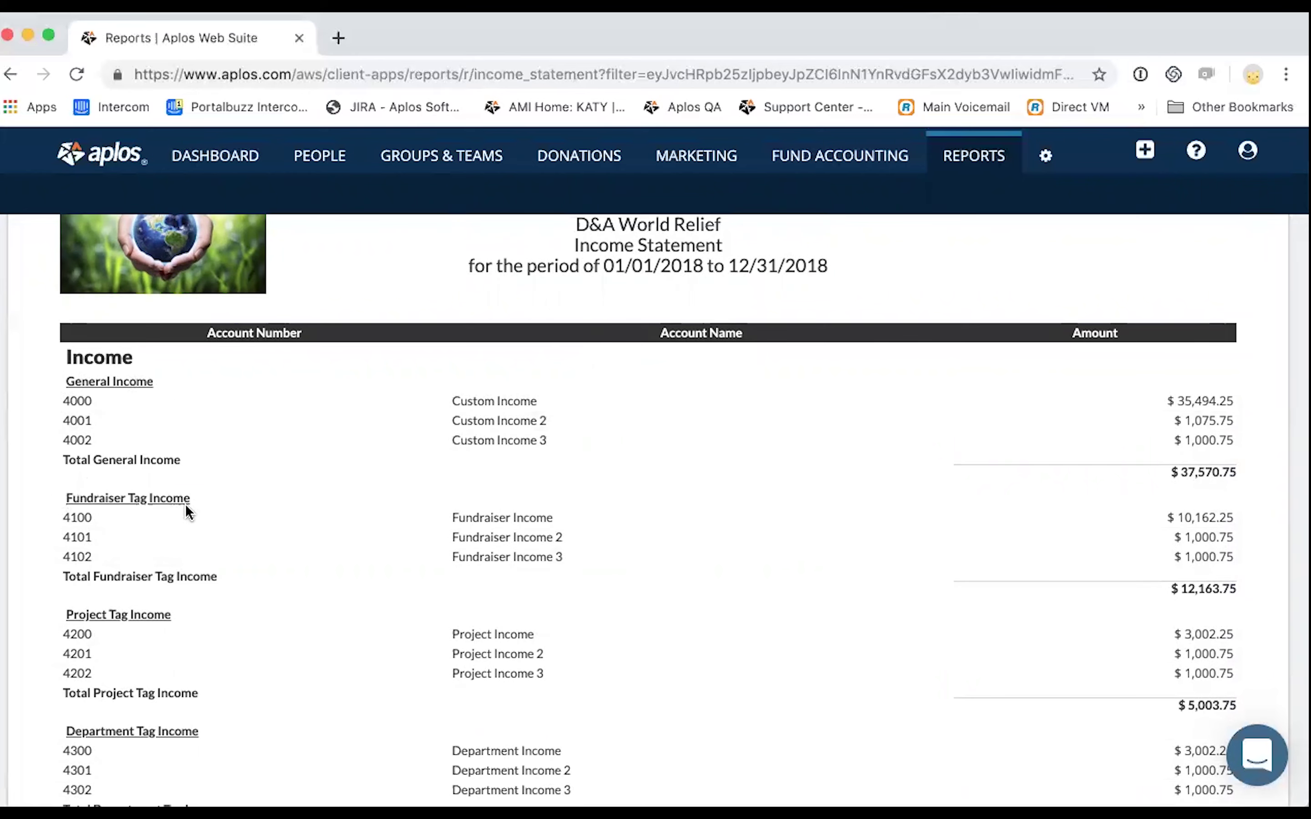
pyautogui.scroll(-3, 188, 506)
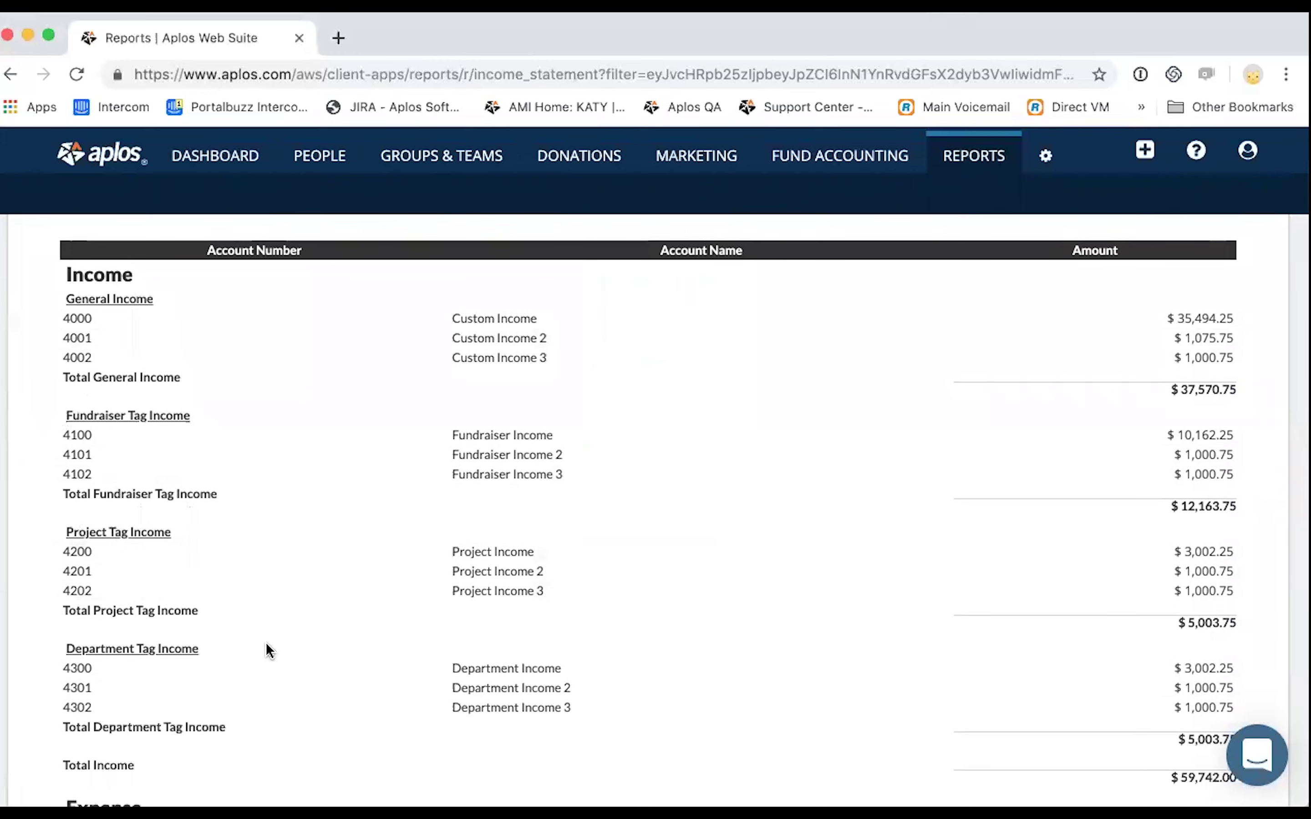
pyautogui.scroll(3, 255, 614)
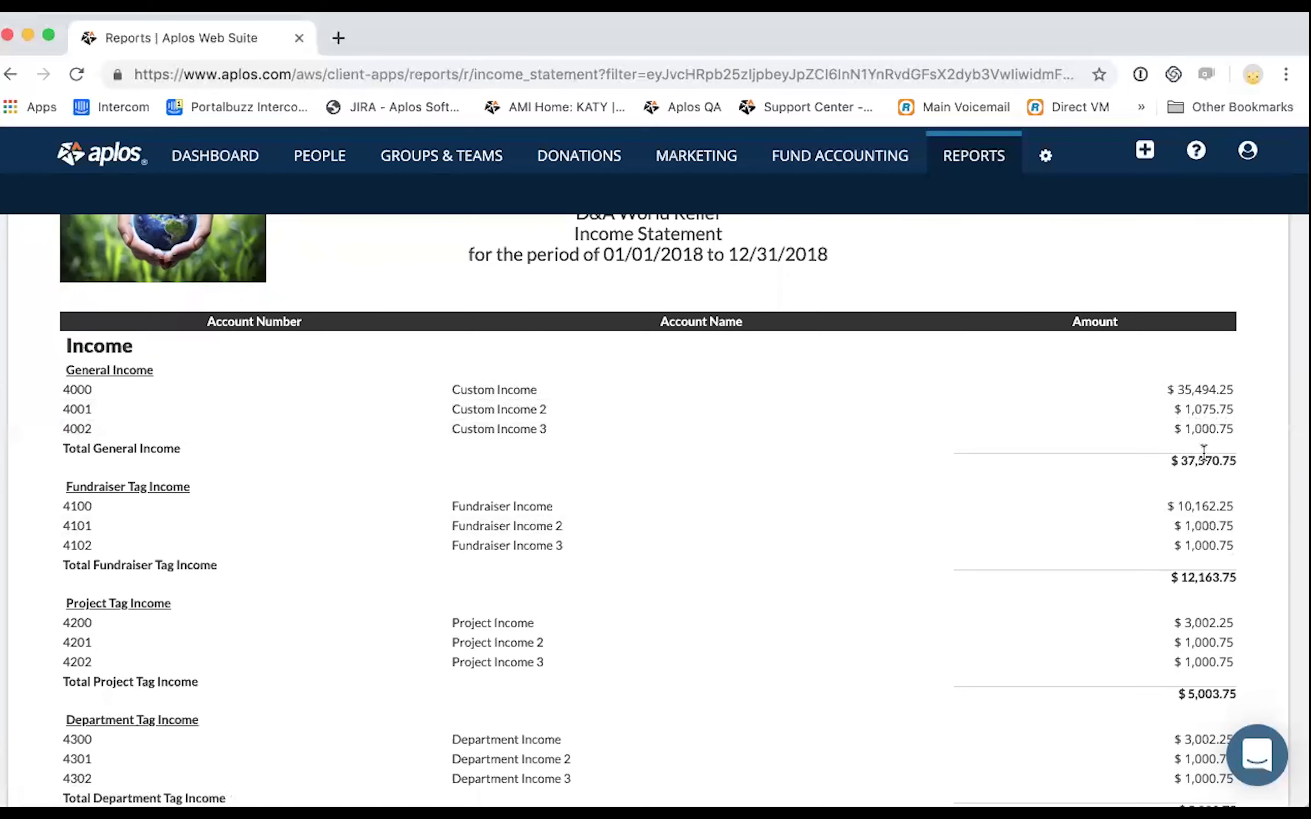
pyautogui.scroll(-2, 1080, 504)
pyautogui.scroll(-2, 1081, 509)
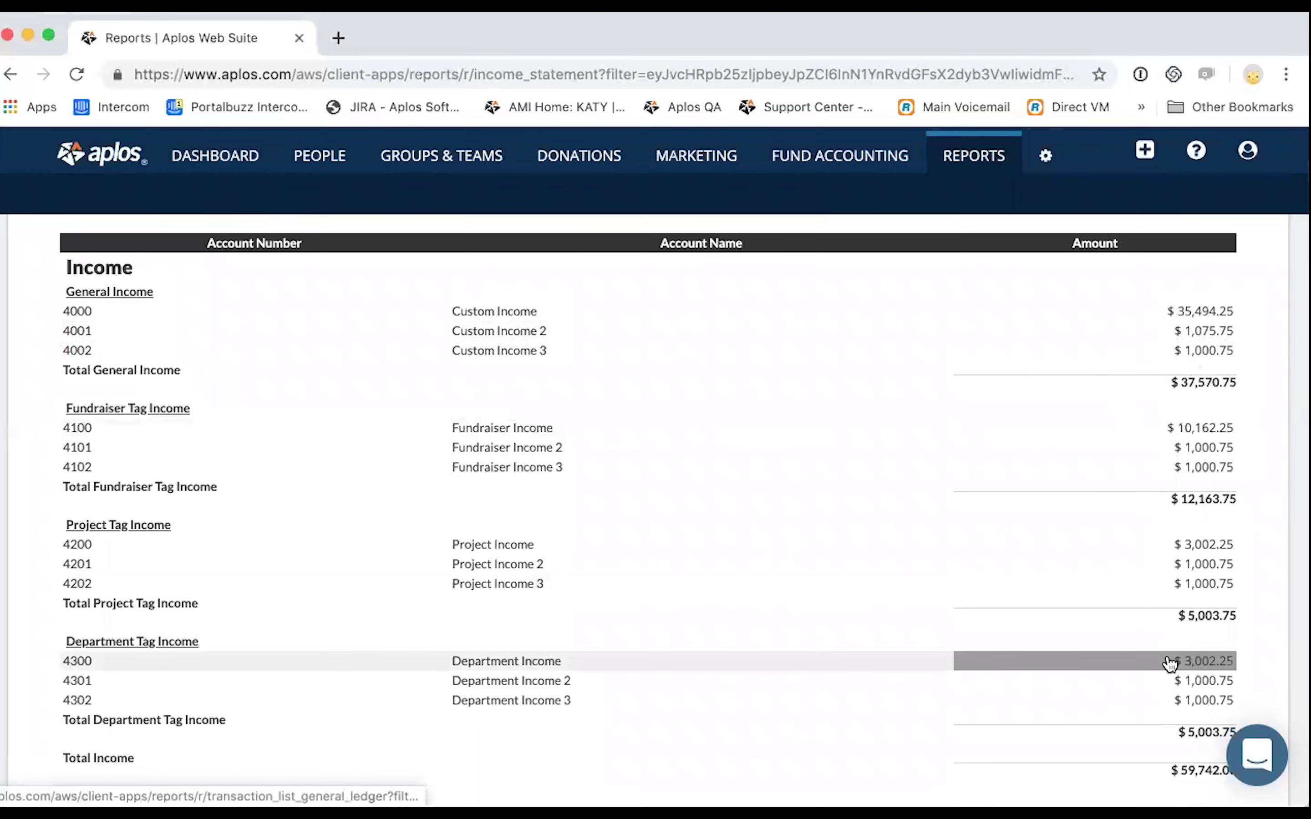
pyautogui.scroll(-15, 1167, 661)
pyautogui.scroll(-4, 199, 477)
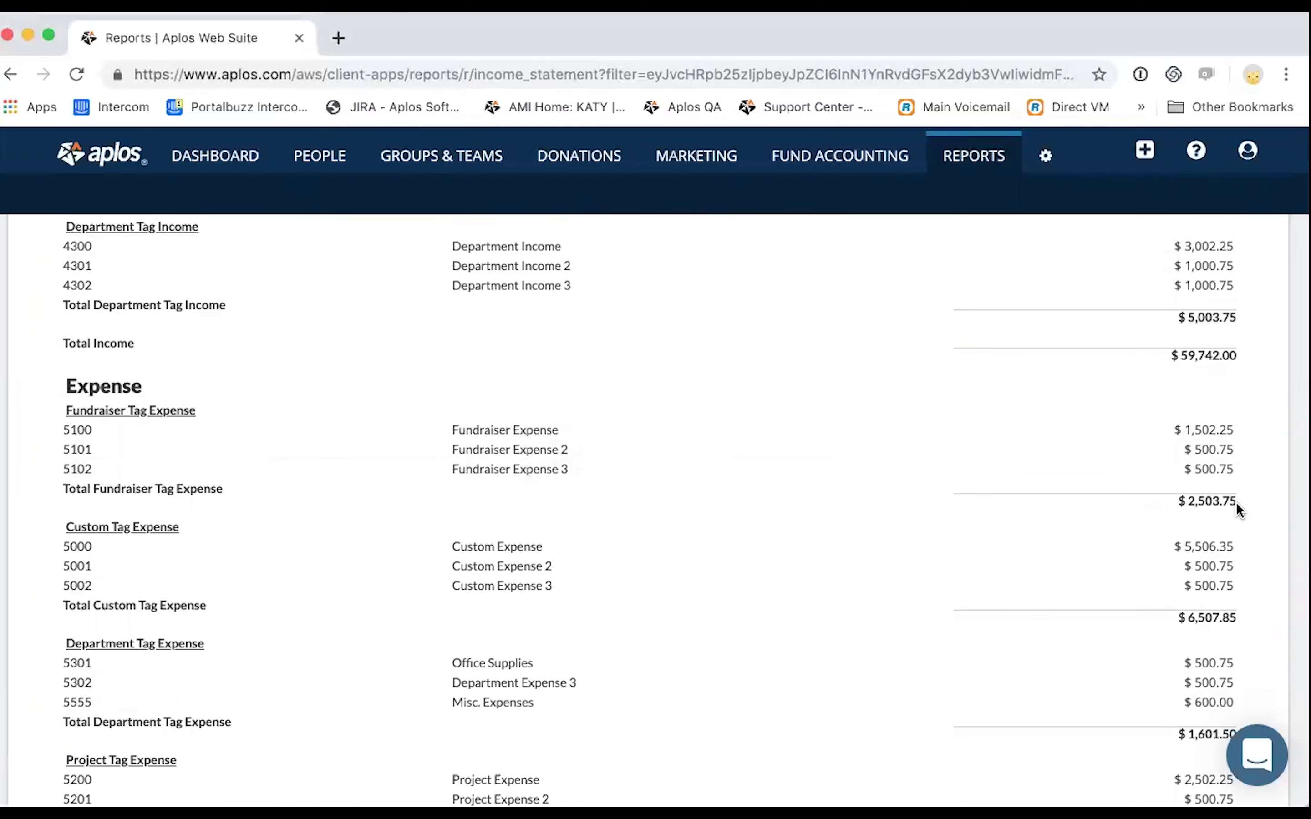
pyautogui.scroll(15, 971, 510)
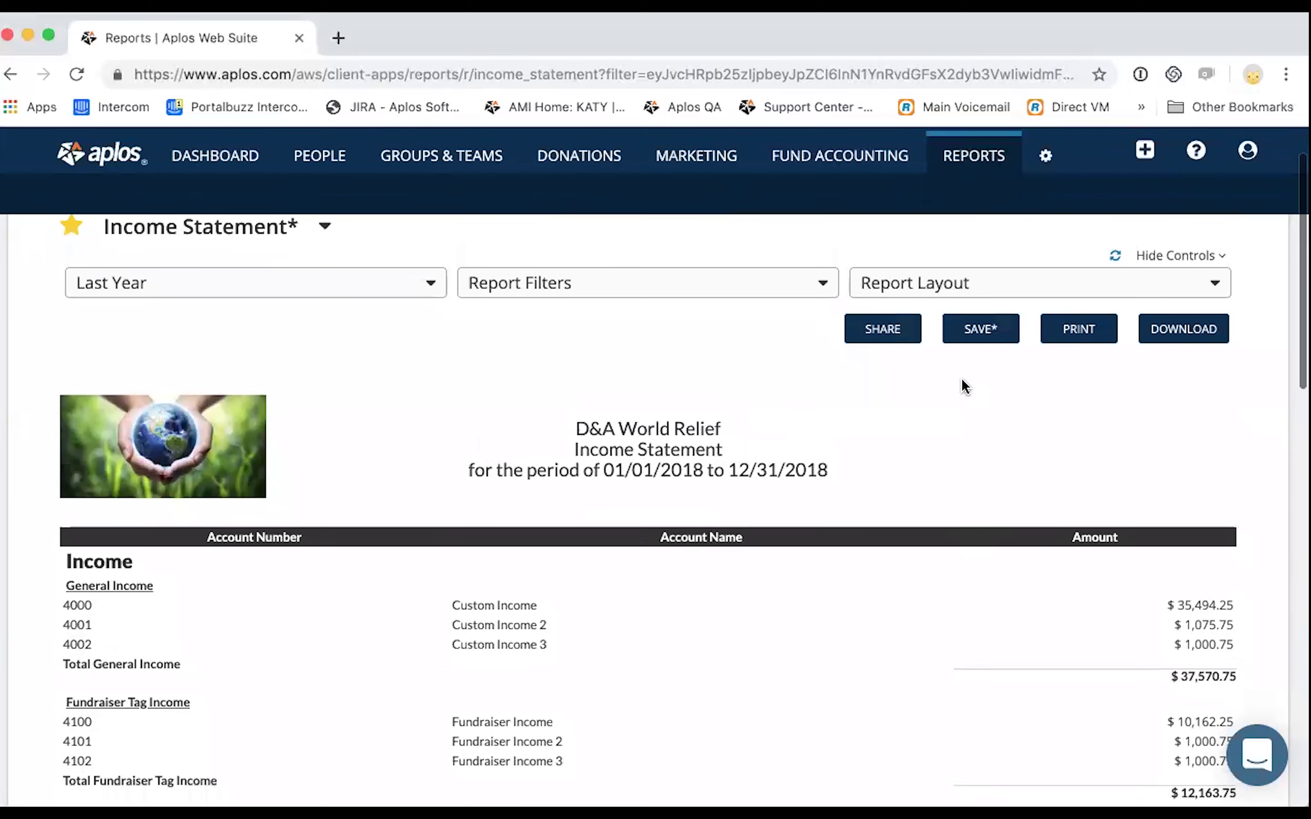
# Turn off Subtotal By Group, turn on Sub Accounts in the report layout, and apply it to the Income Statement.
pyautogui.click(933, 293)
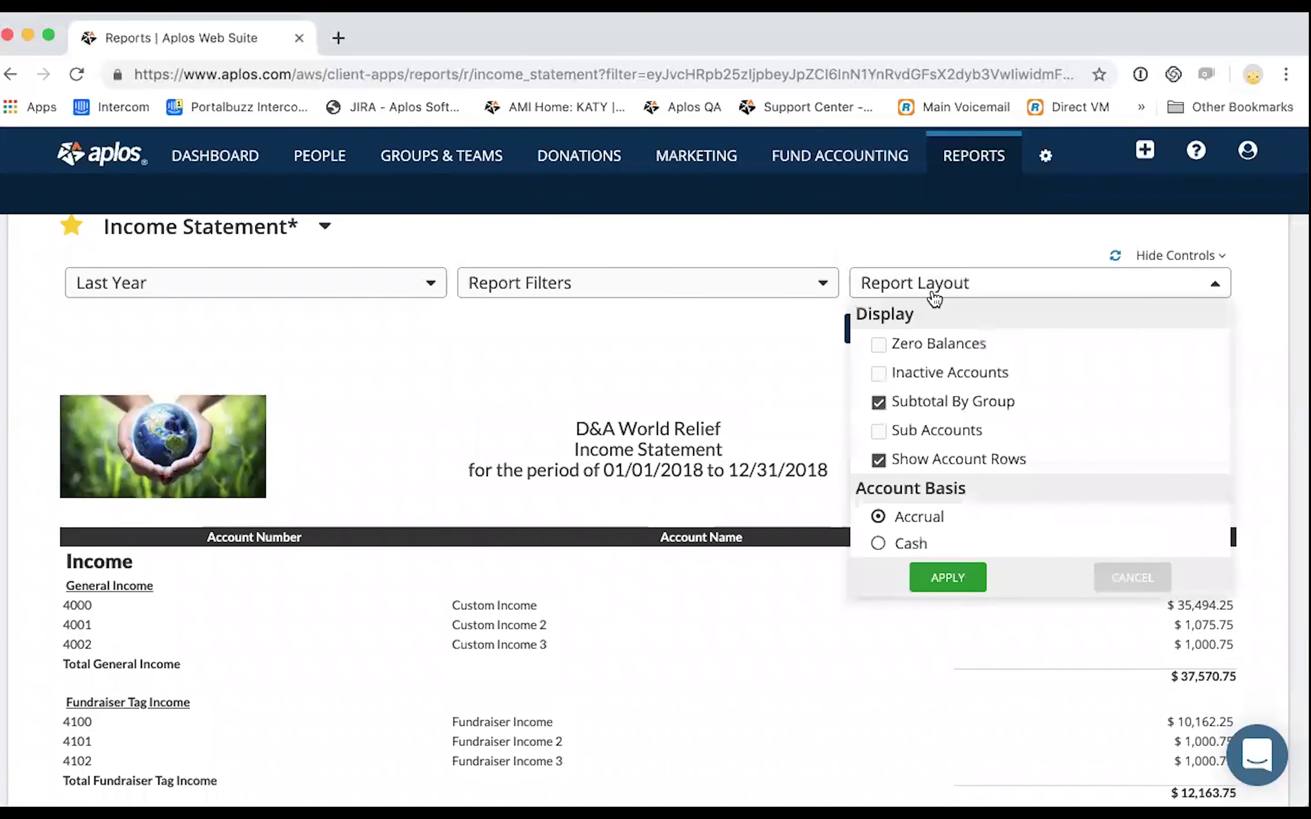
pyautogui.click(880, 403)
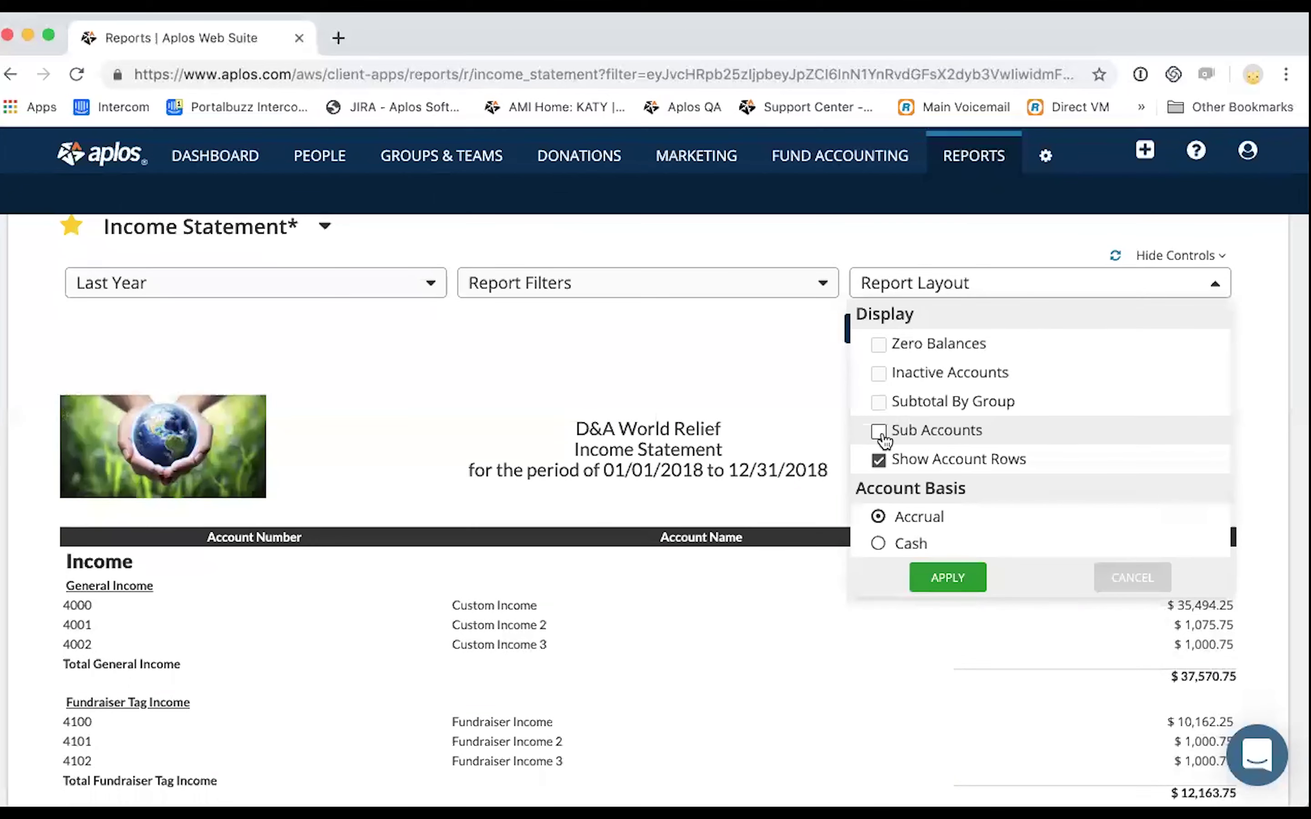
pyautogui.click(880, 432)
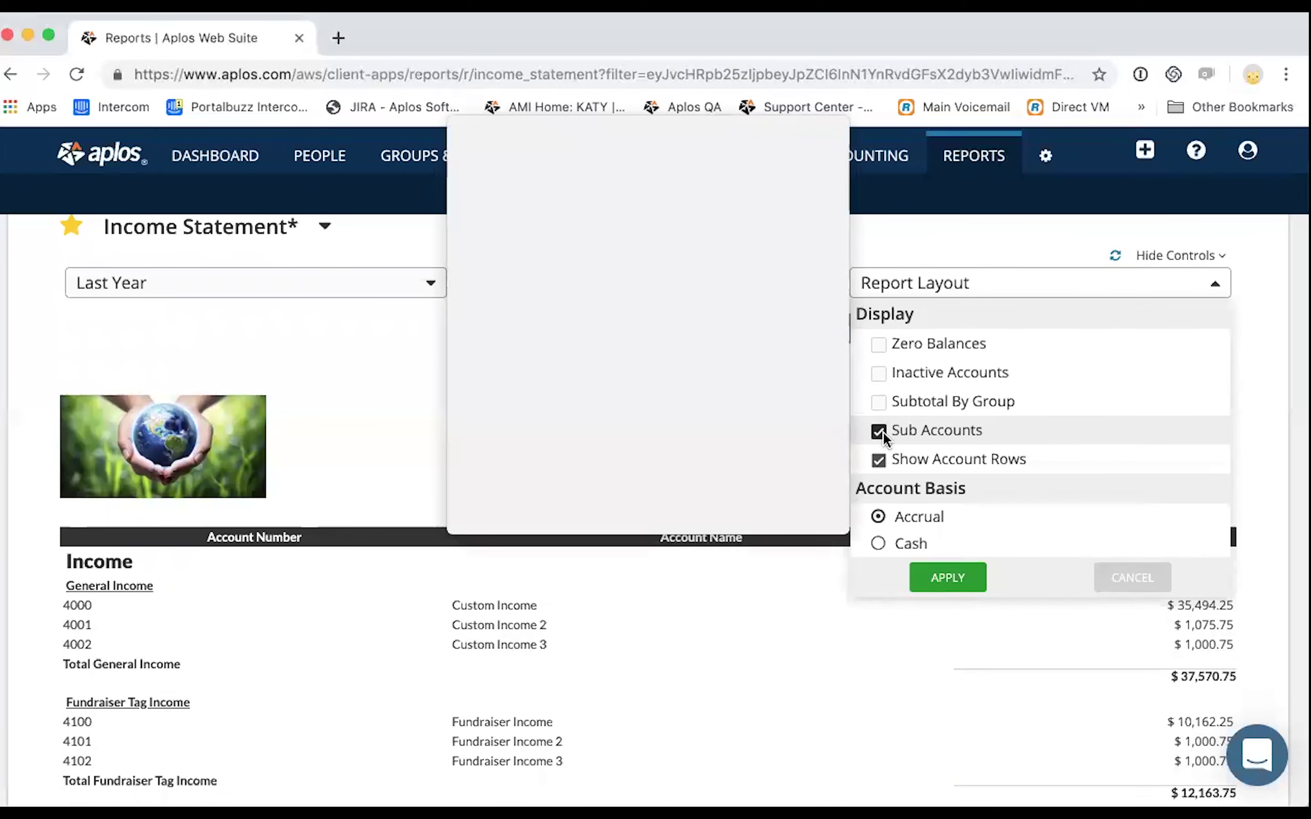
pyautogui.click(943, 575)
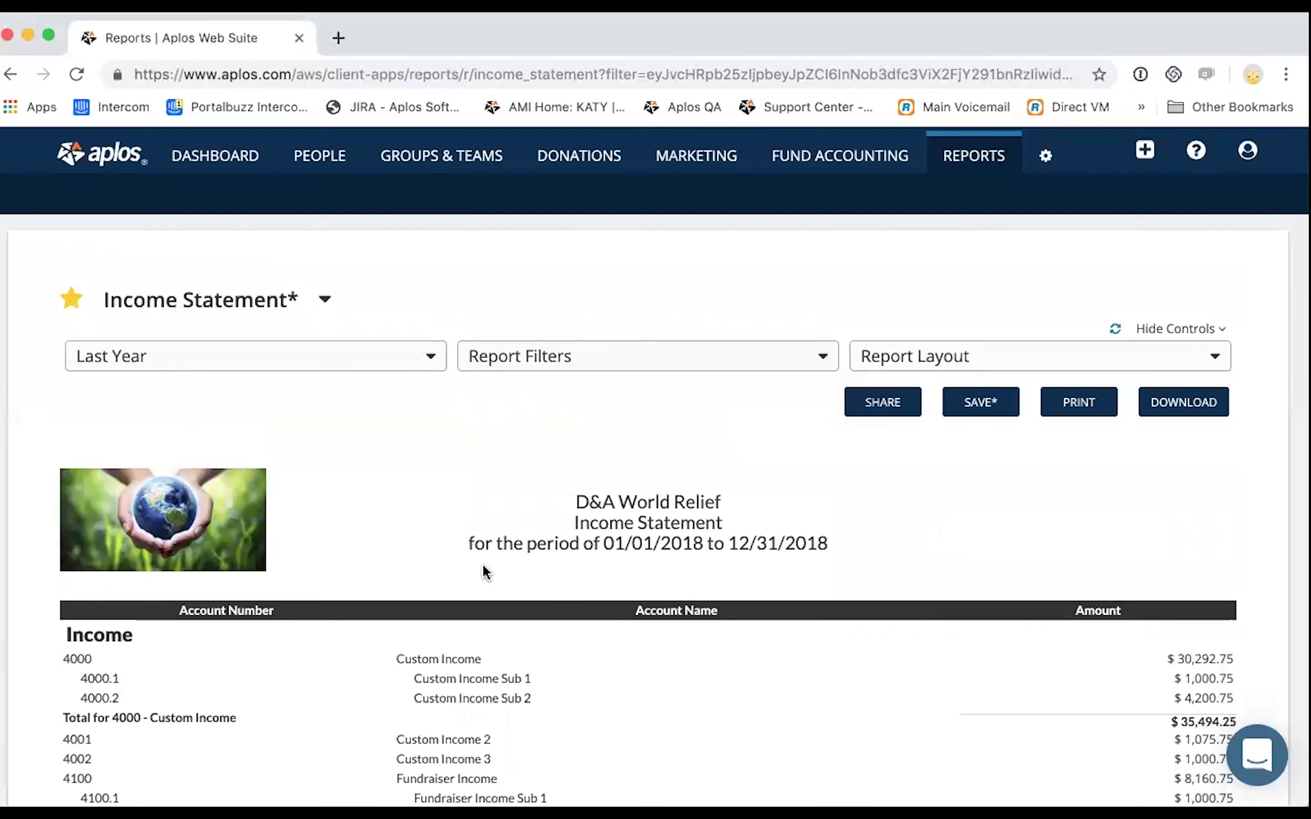
pyautogui.scroll(-1, 484, 569)
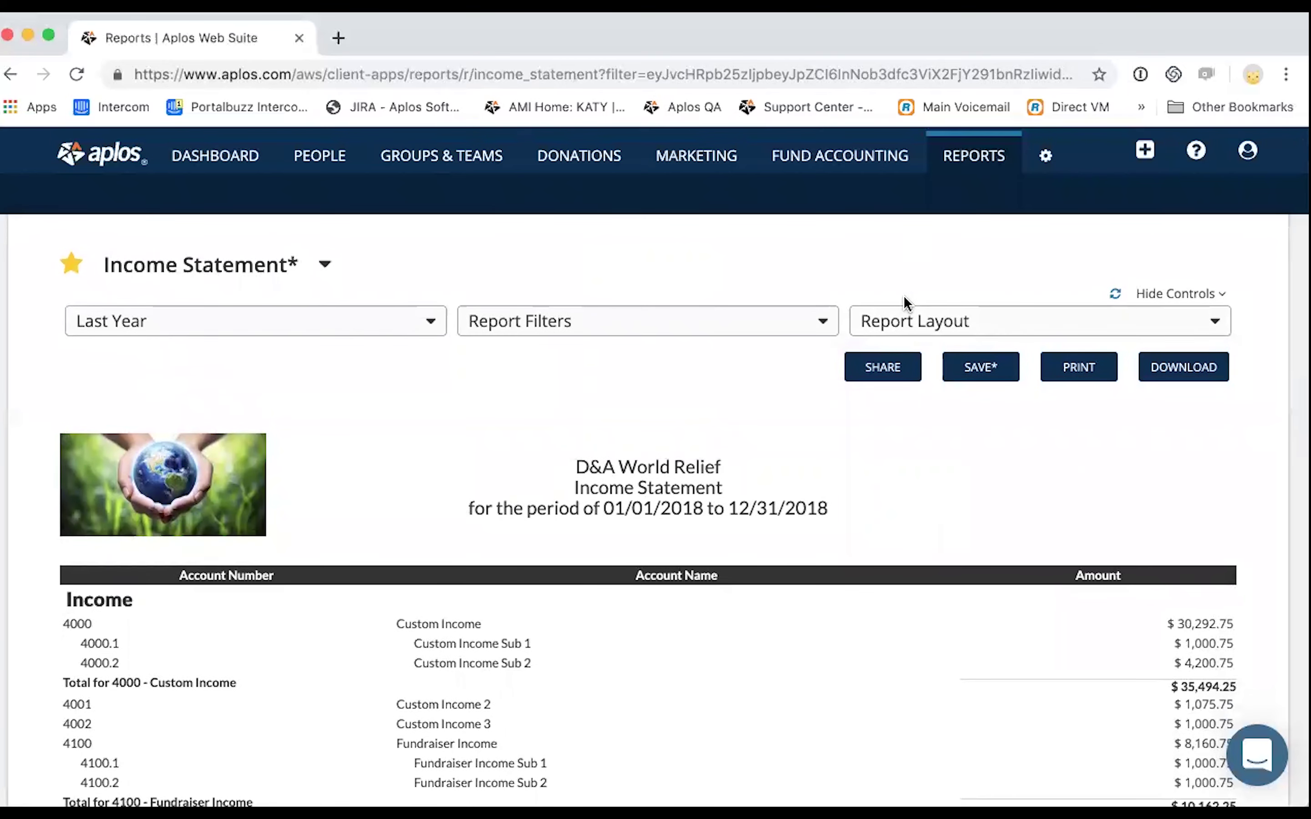
pyautogui.scroll(-1, 530, 565)
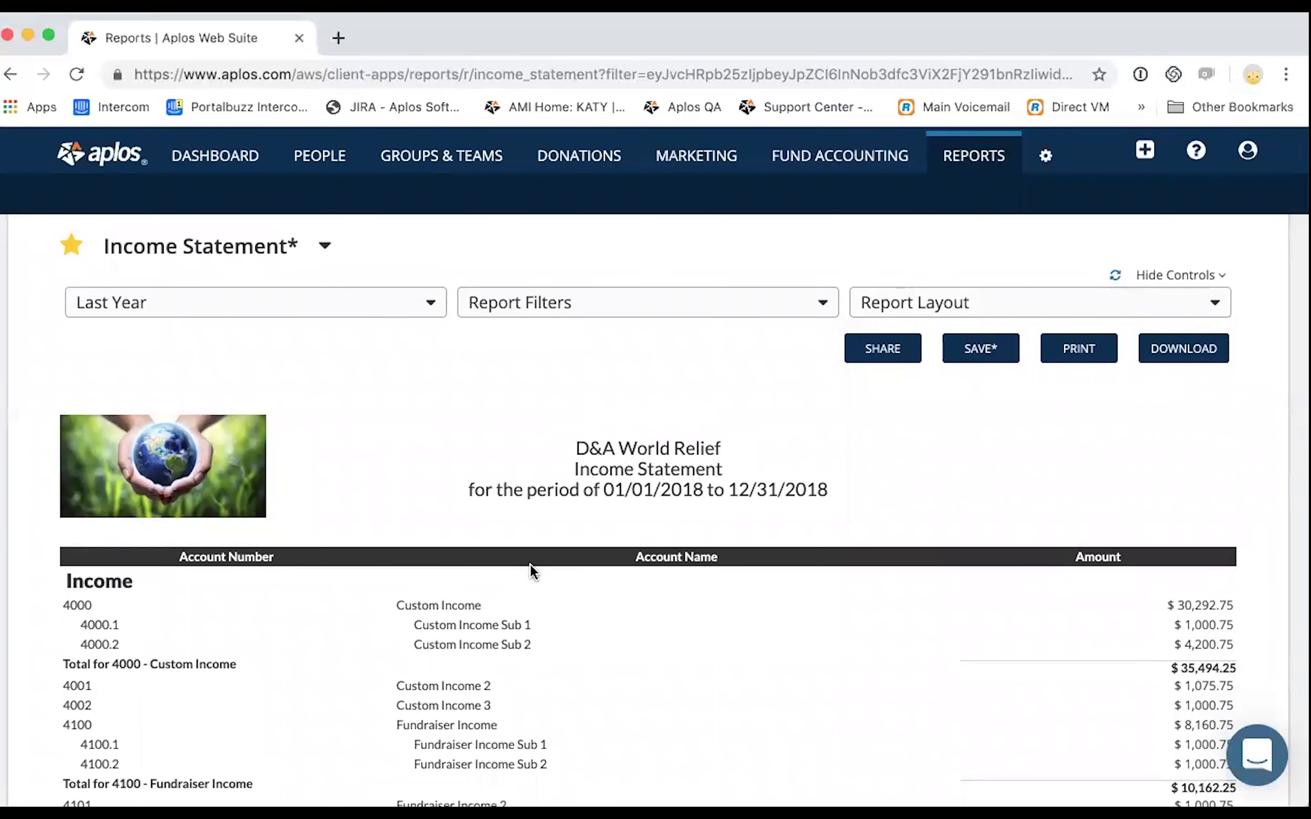
pyautogui.scroll(-2, 530, 563)
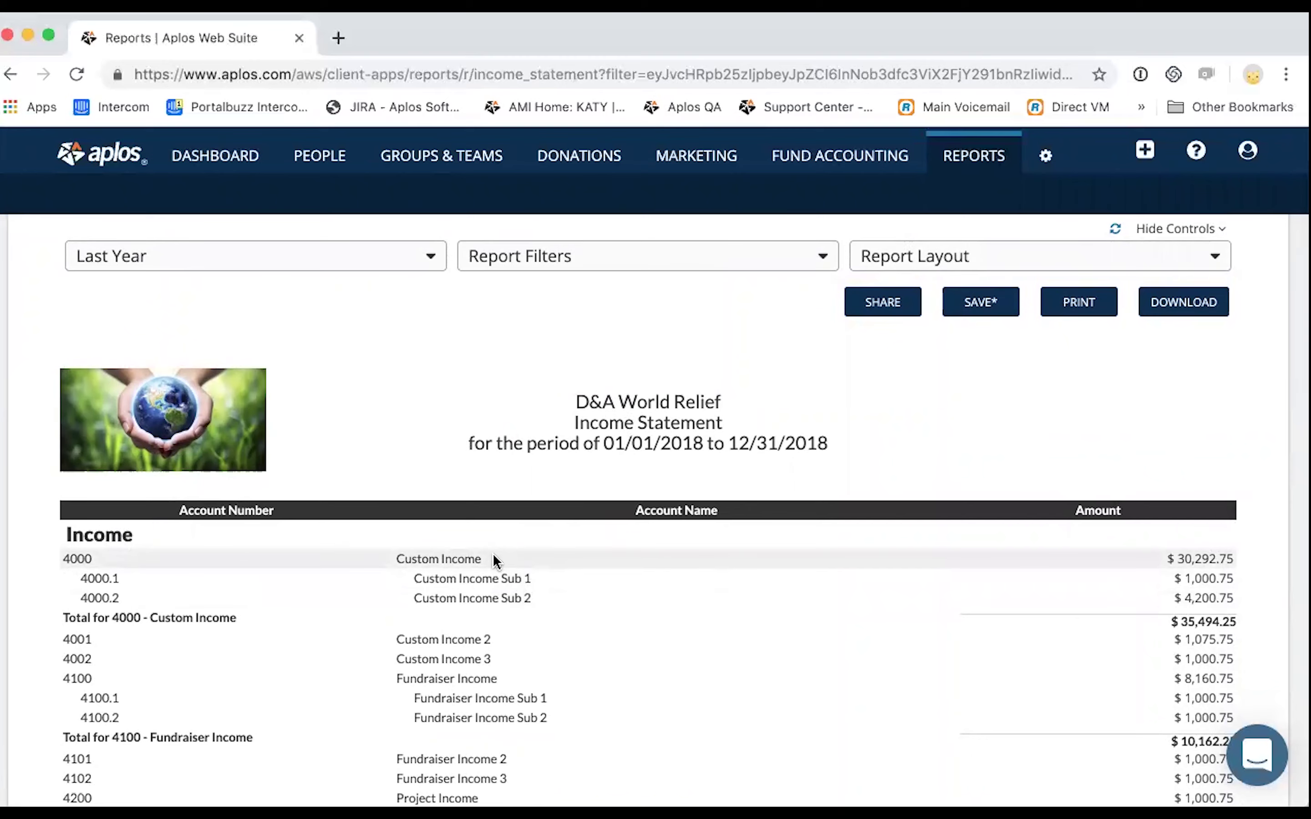
# Examine the sub-account rows and parent-account totals in the Income section, and check the Sub Accounts option in the report layout.
pyautogui.scroll(-3, 494, 557)
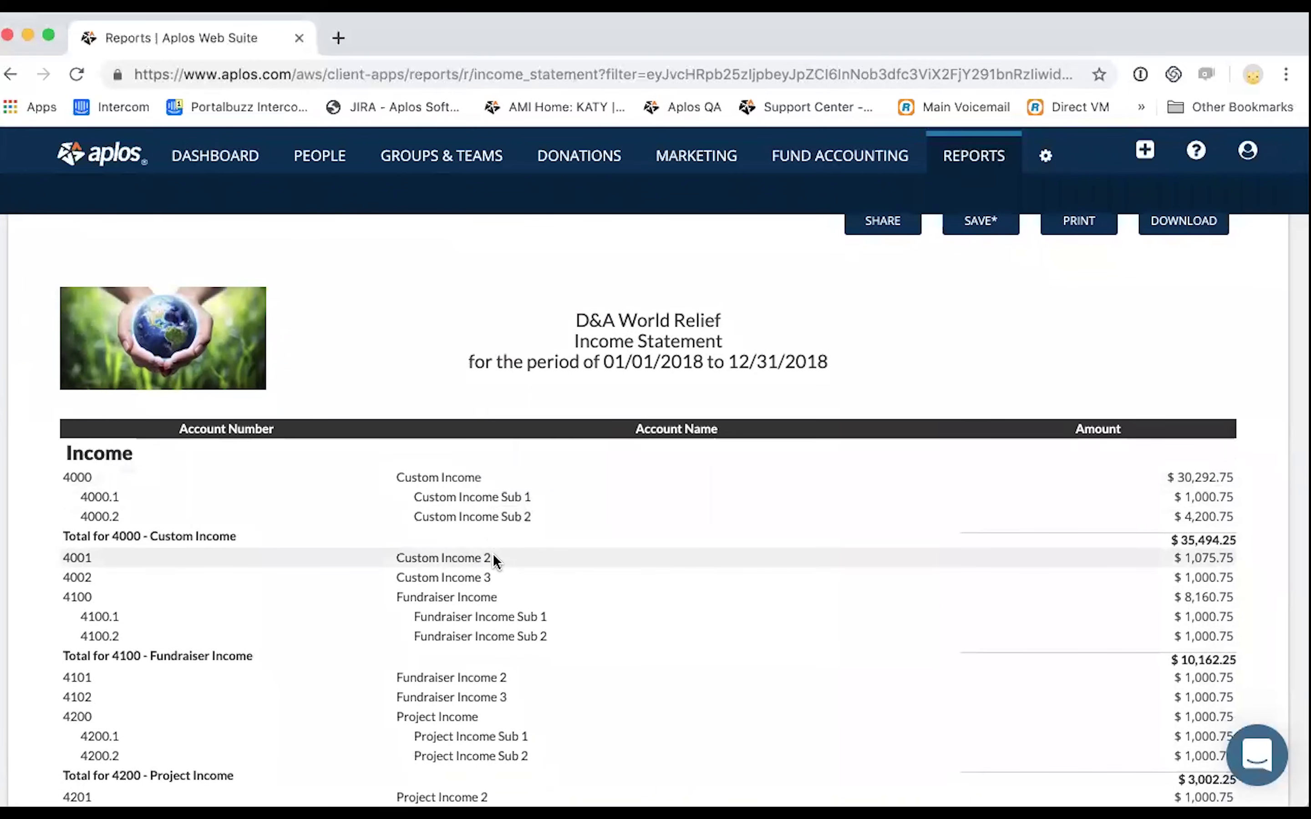
pyautogui.scroll(-1, 492, 557)
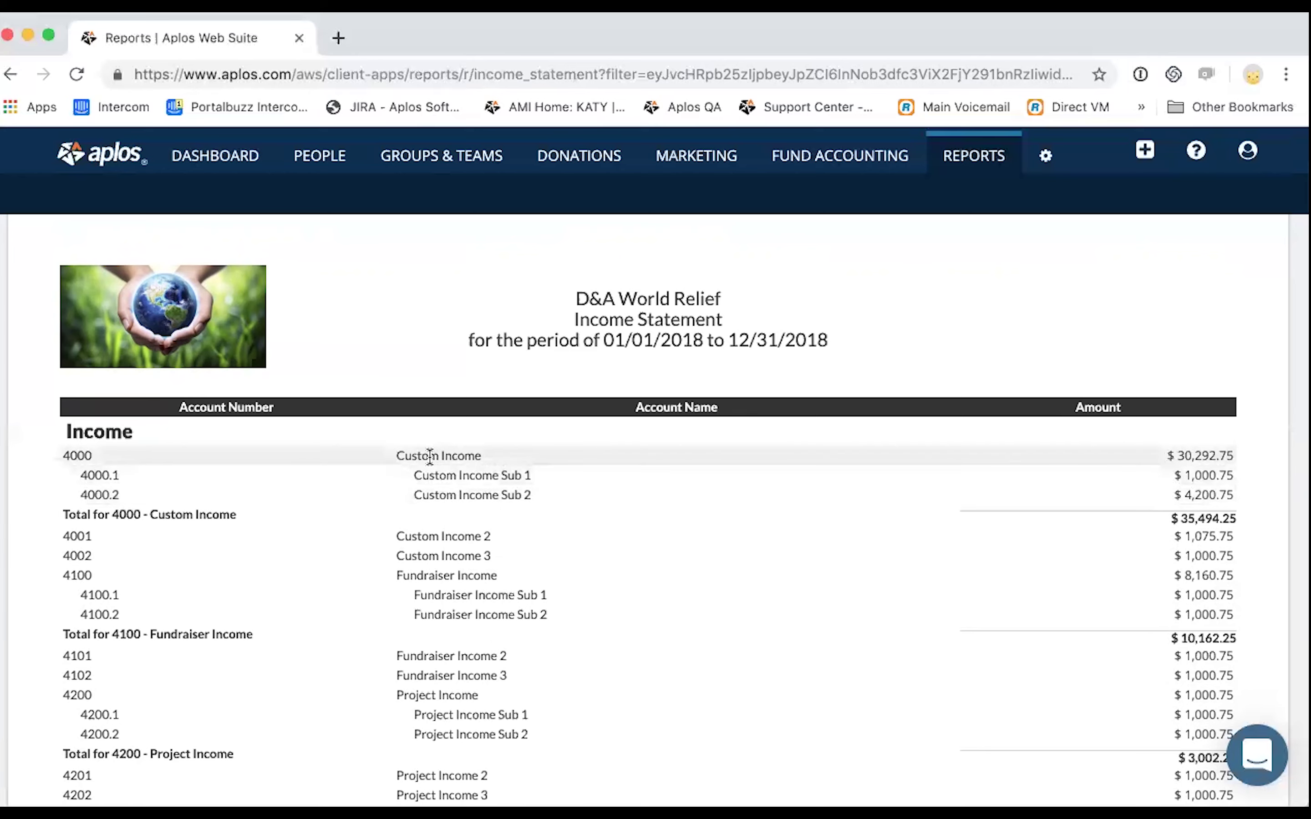
pyautogui.scroll(3, 461, 469)
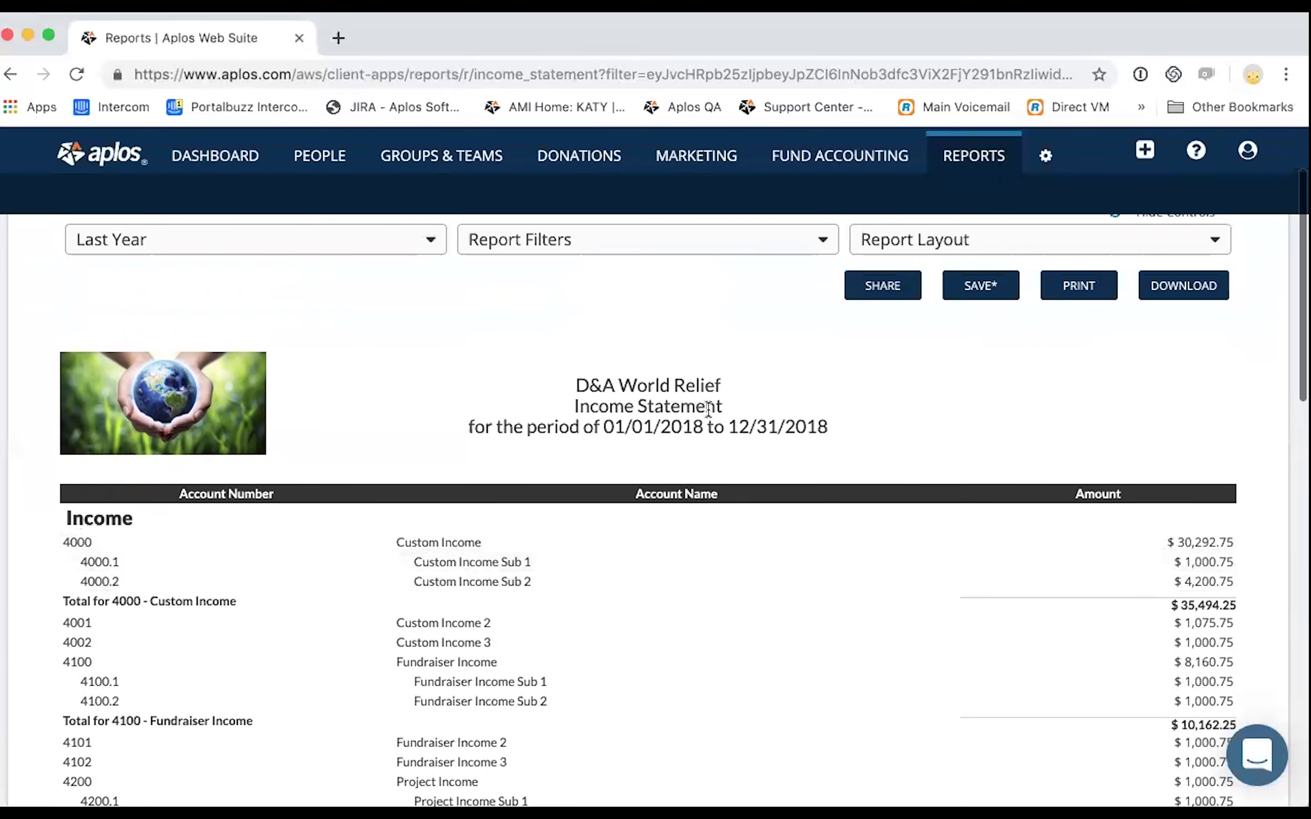
pyautogui.click(932, 246)
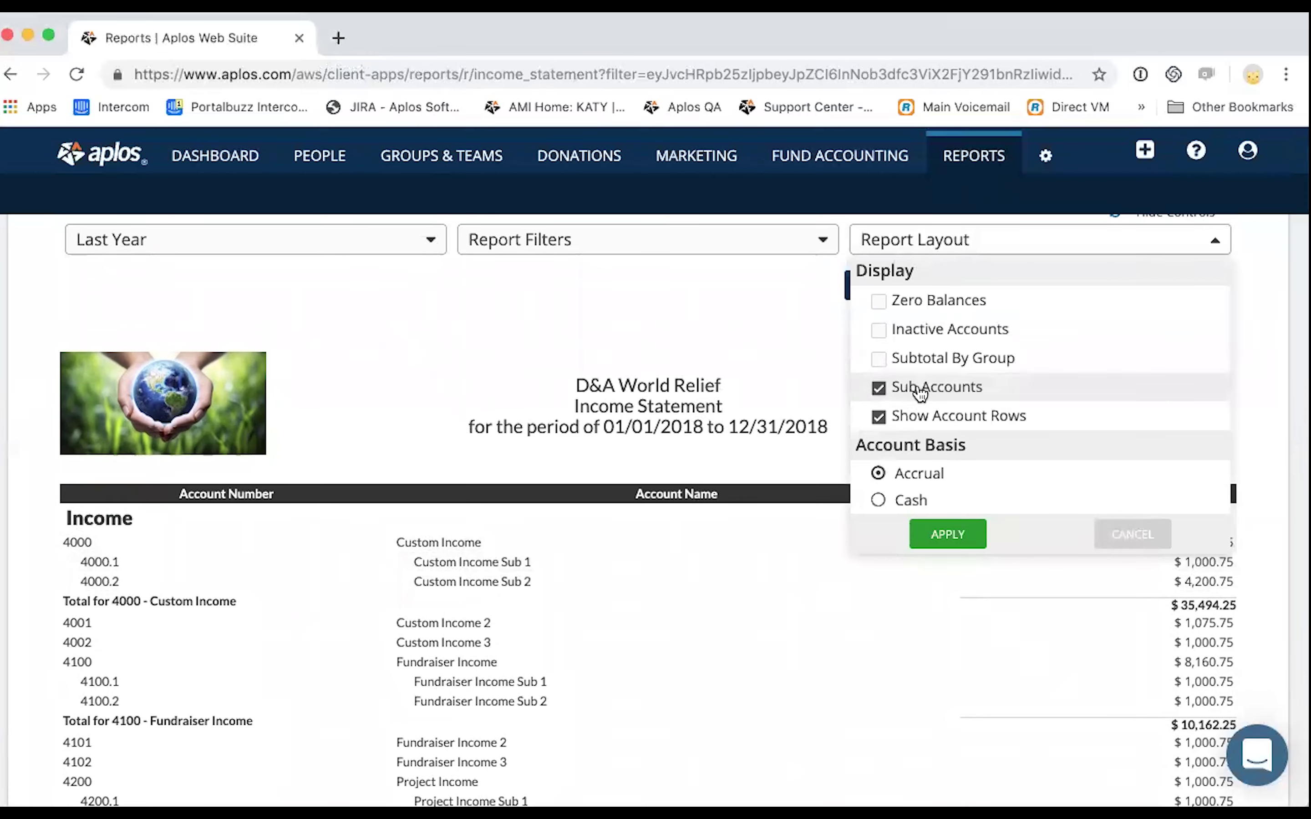
pyautogui.click(1212, 245)
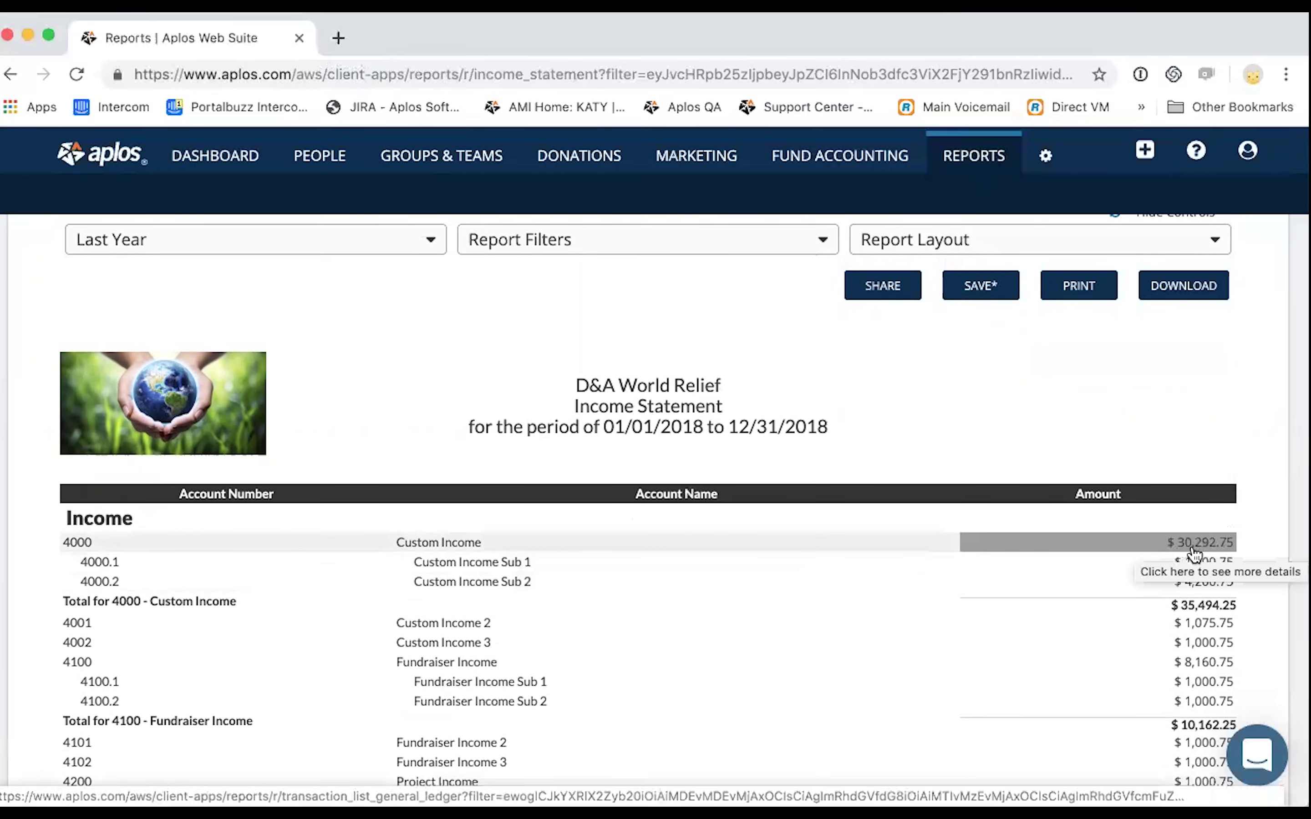
pyautogui.scroll(-1, 1195, 550)
pyautogui.scroll(-1, 1150, 537)
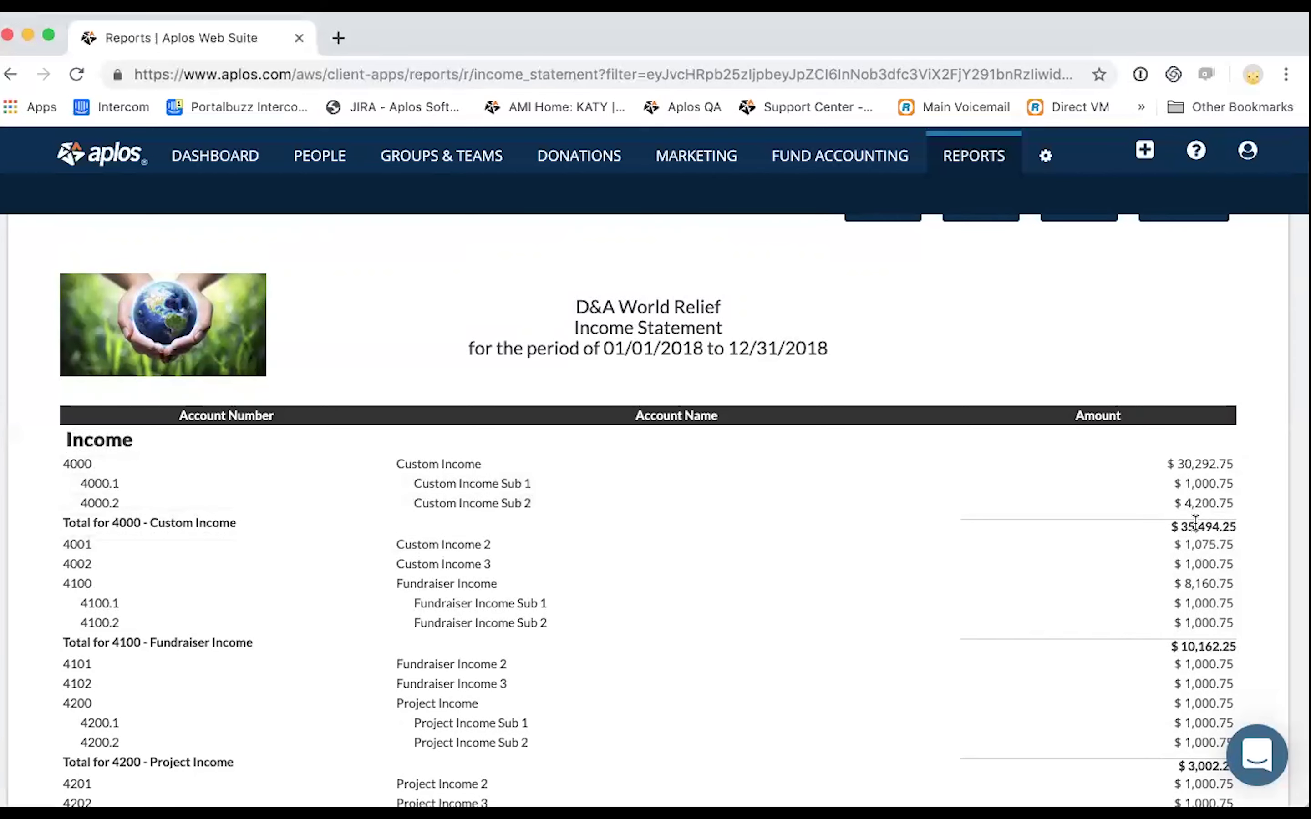
pyautogui.moveTo(1174, 527); pyautogui.dragTo(1236, 524)
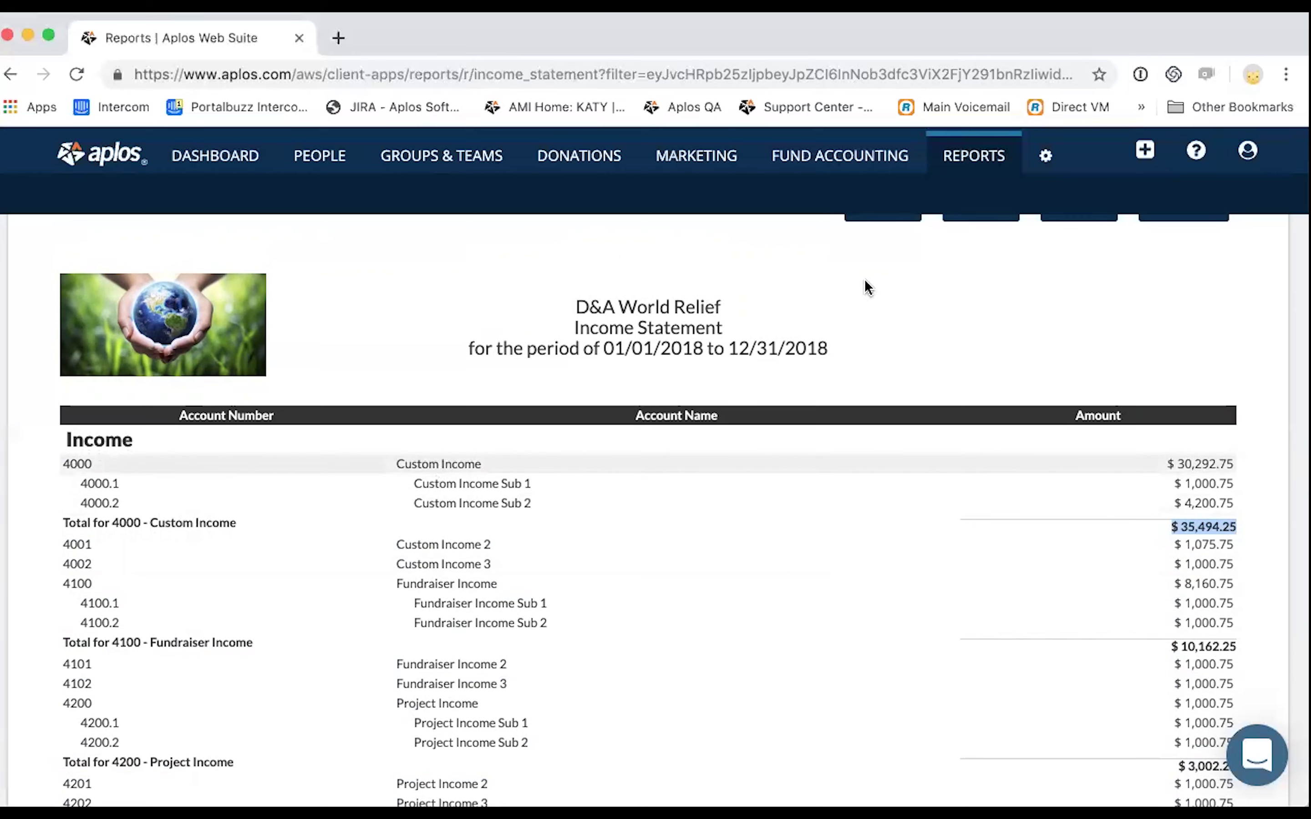
pyautogui.click(935, 314)
# Turn off Sub Accounts and Show Account Rows in the report layout and apply the change to the Income Statement.
pyautogui.scroll(2, 937, 320)
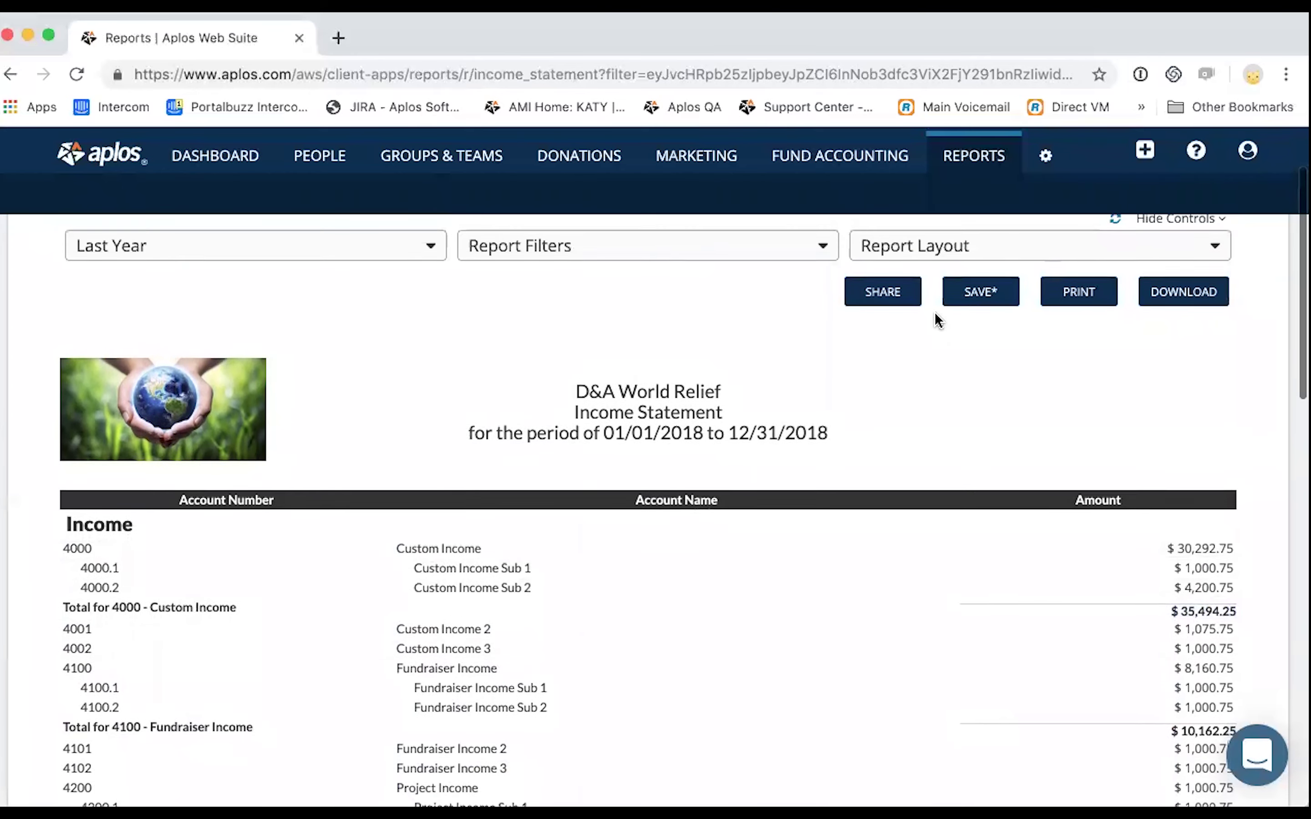
pyautogui.click(930, 252)
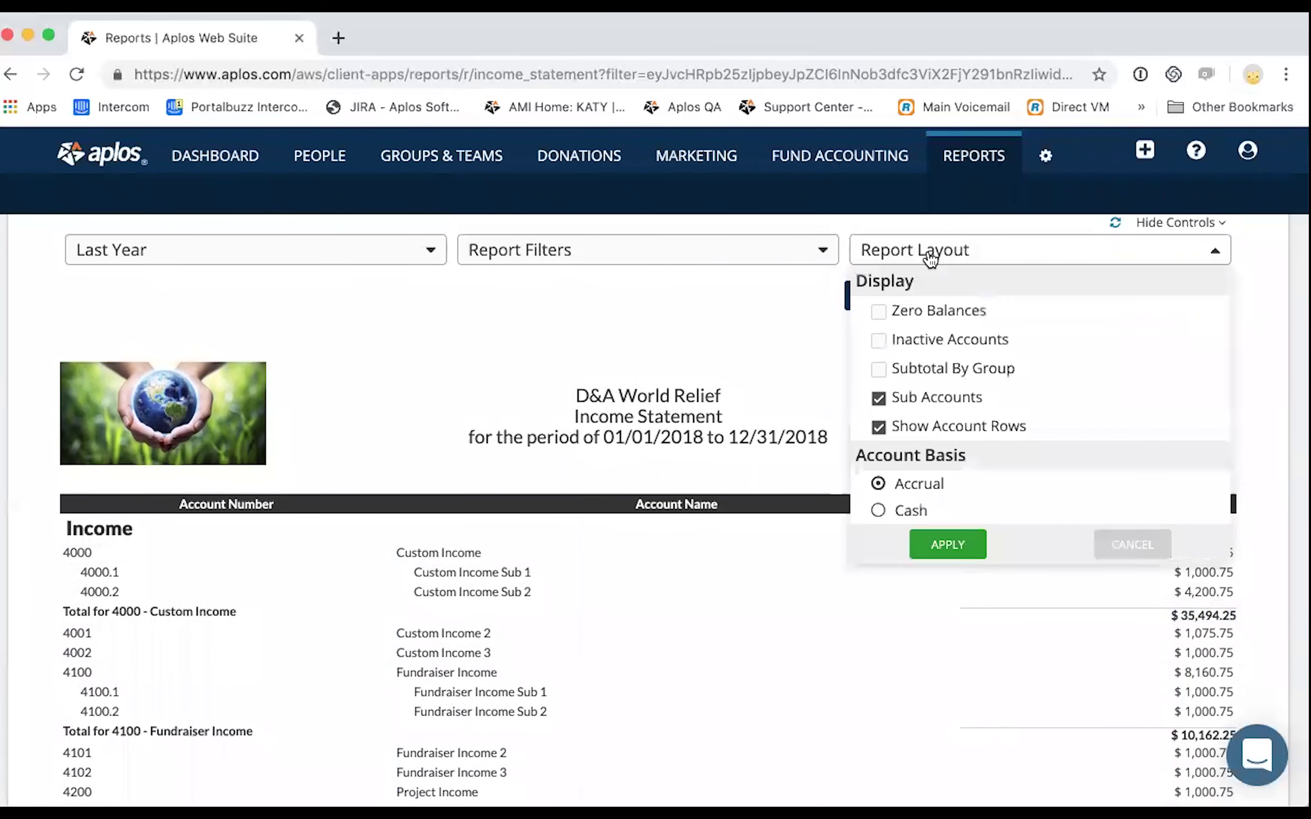
pyautogui.click(878, 401)
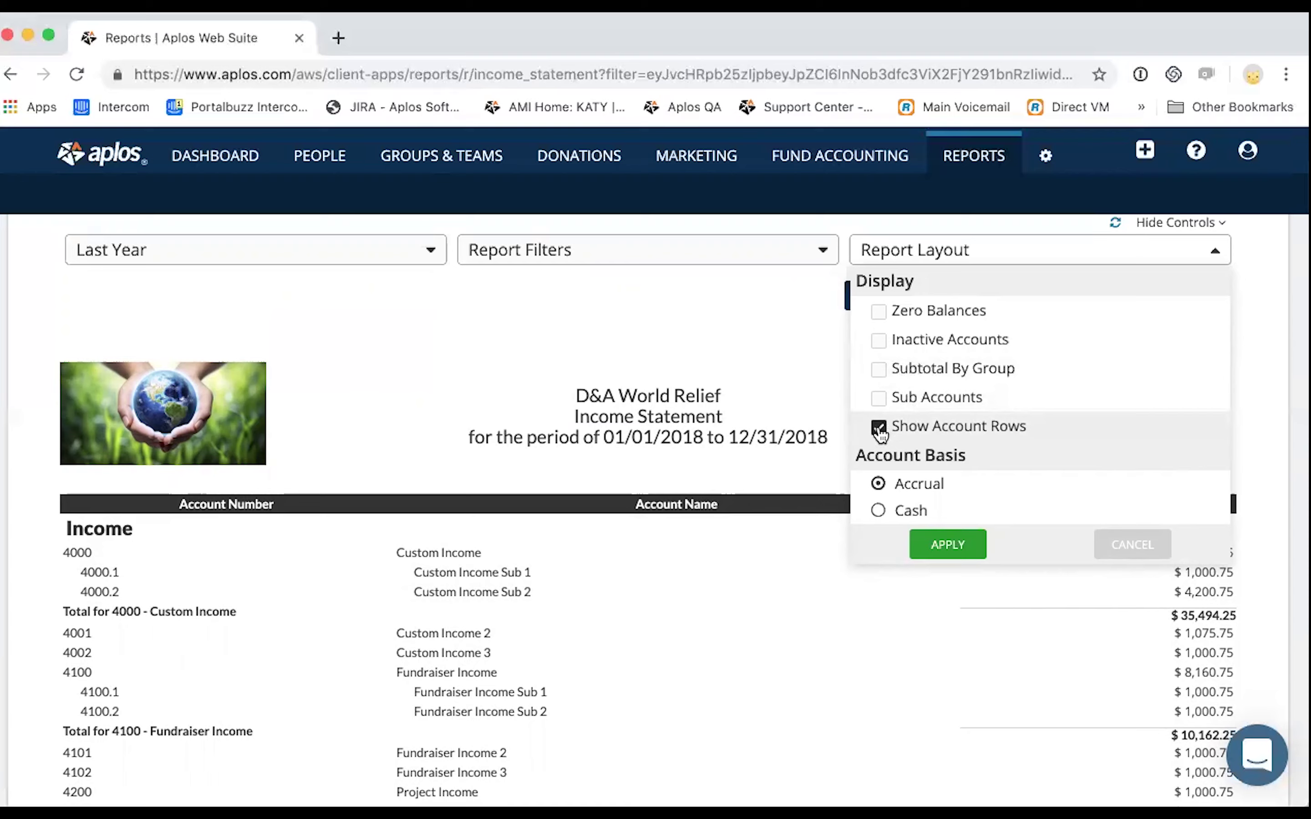
pyautogui.click(879, 427)
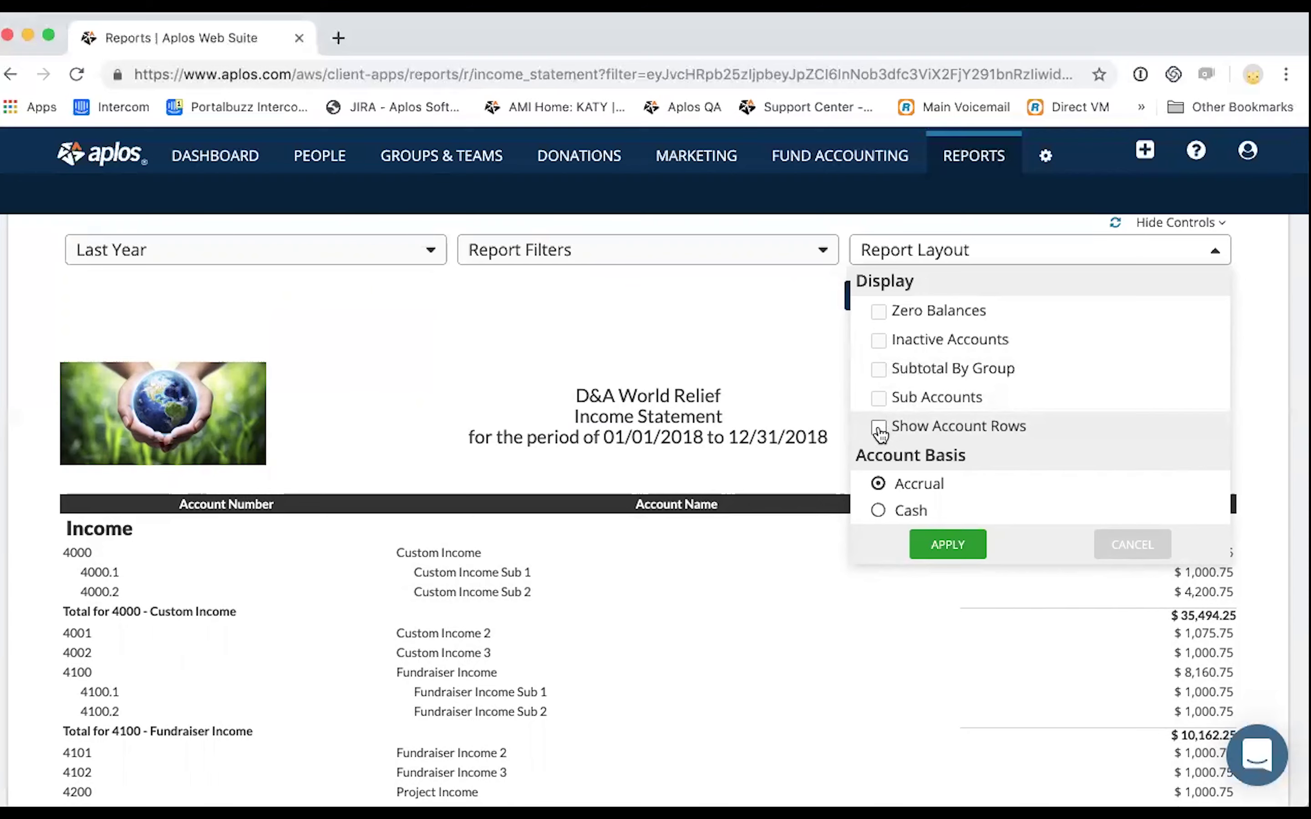
pyautogui.click(946, 546)
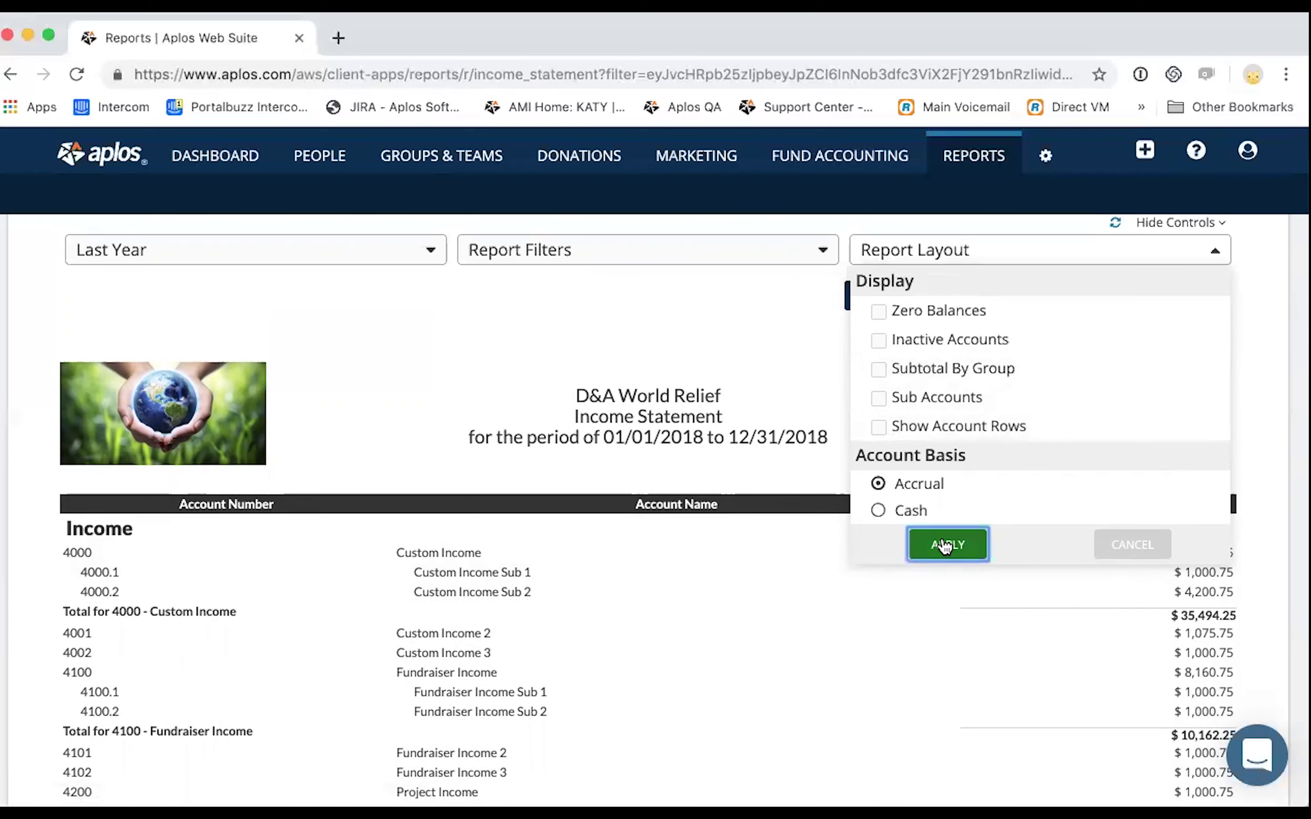
# Review the Total Income, Total Expense and Net Income (Loss) lines in the condensed Income Statement.
pyautogui.scroll(-1, 767, 531)
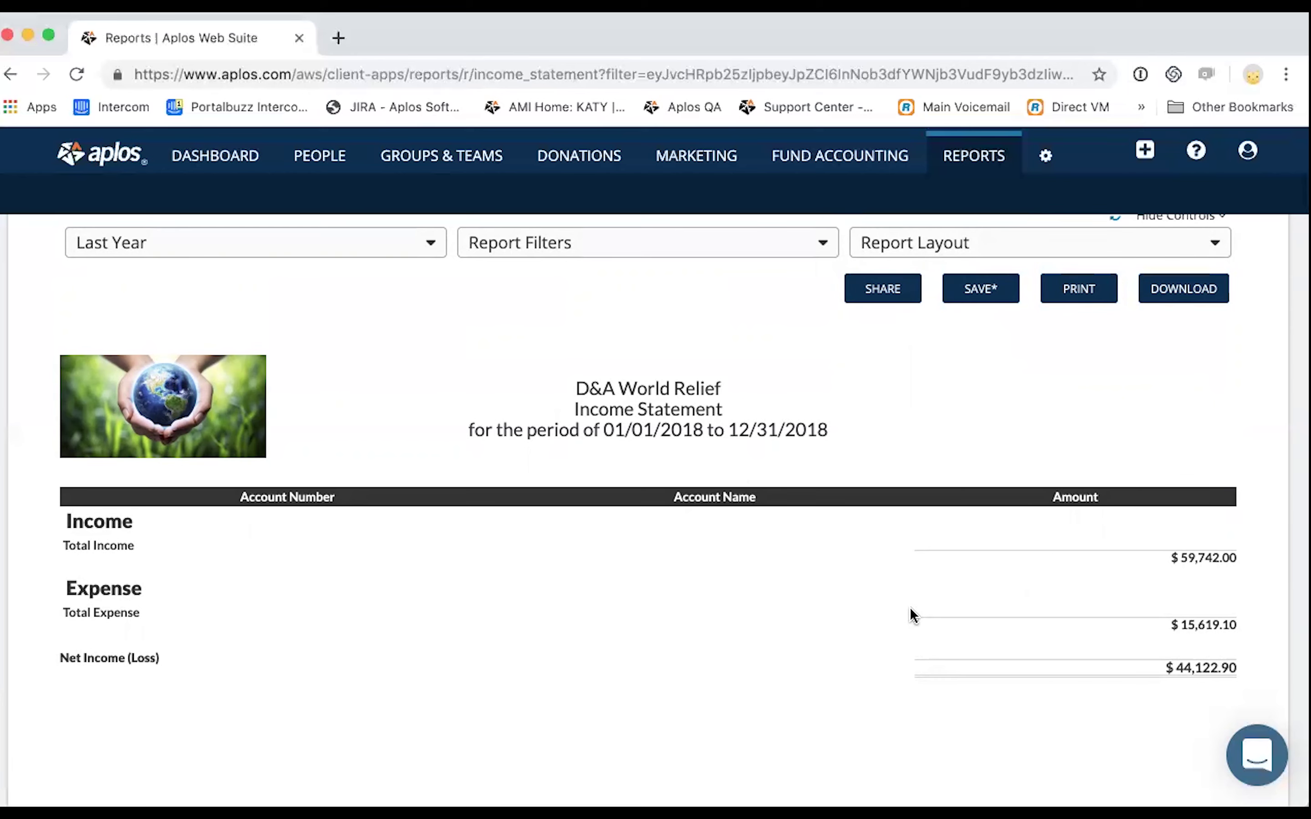
pyautogui.scroll(-1, 912, 615)
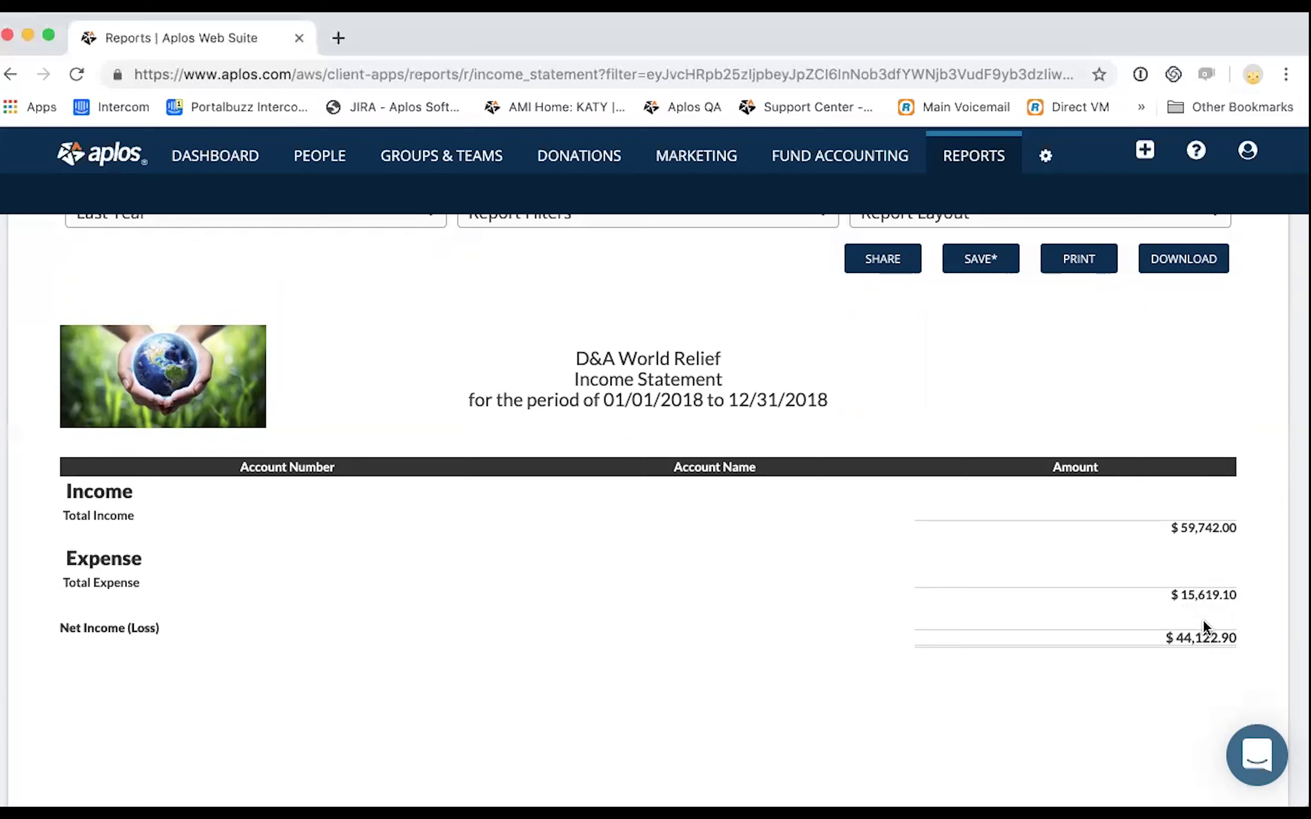
pyautogui.moveTo(1163, 635); pyautogui.dragTo(1251, 638)
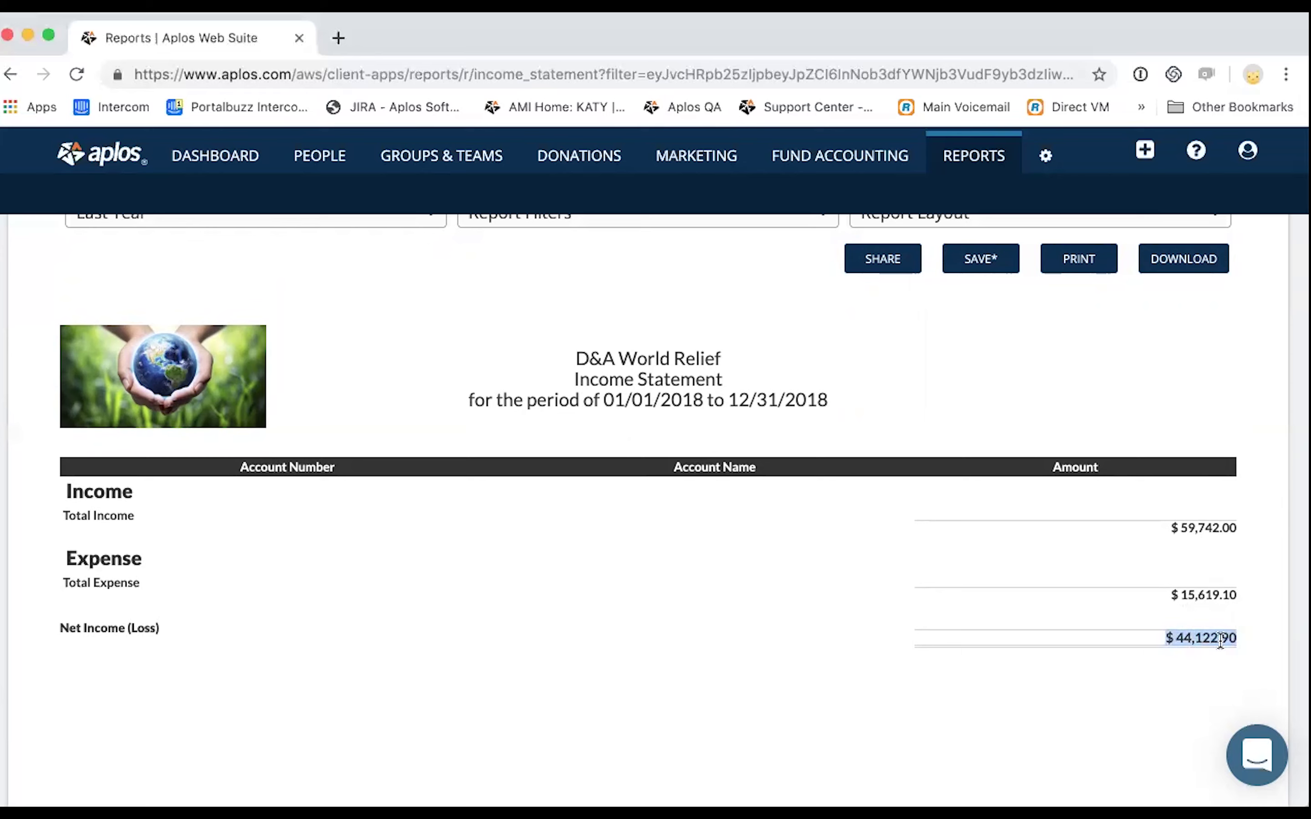
pyautogui.click(1054, 662)
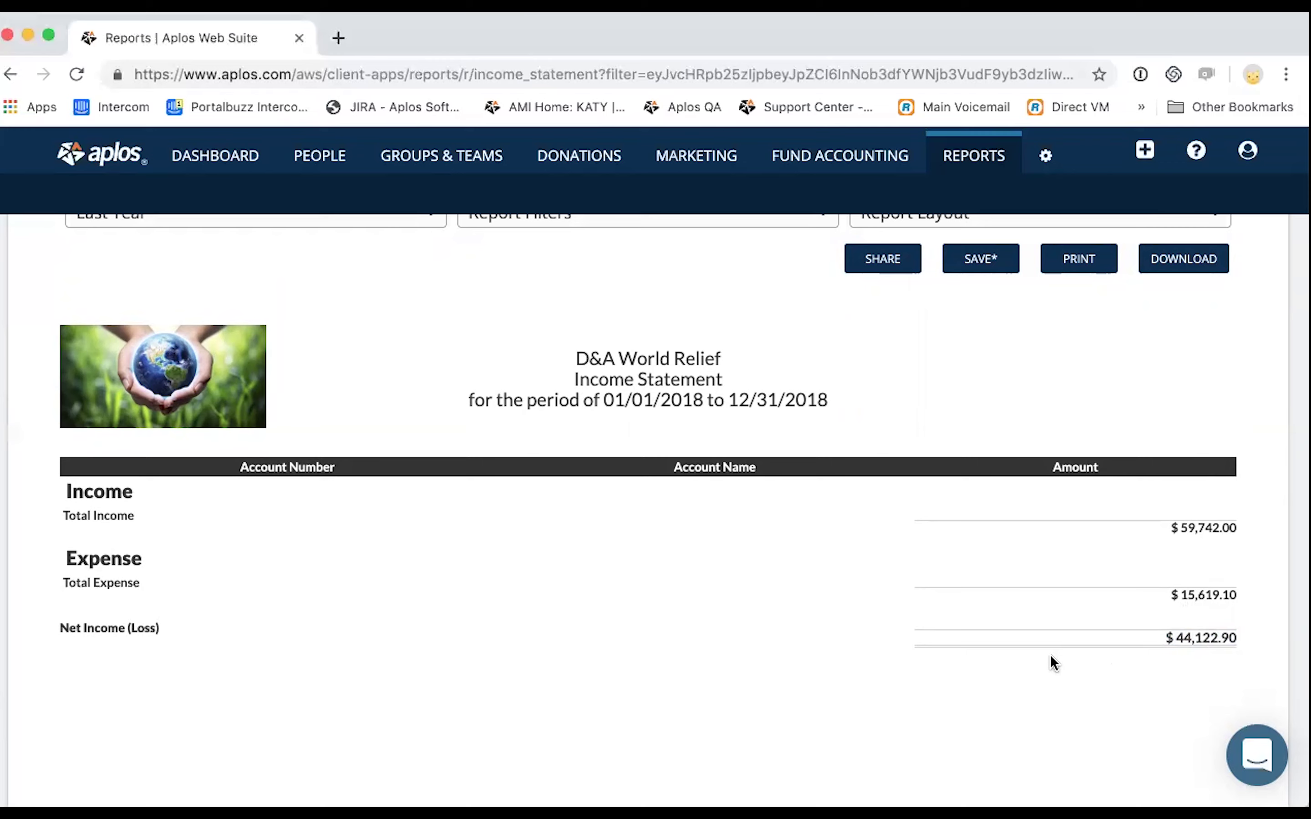
pyautogui.scroll(4, 1054, 663)
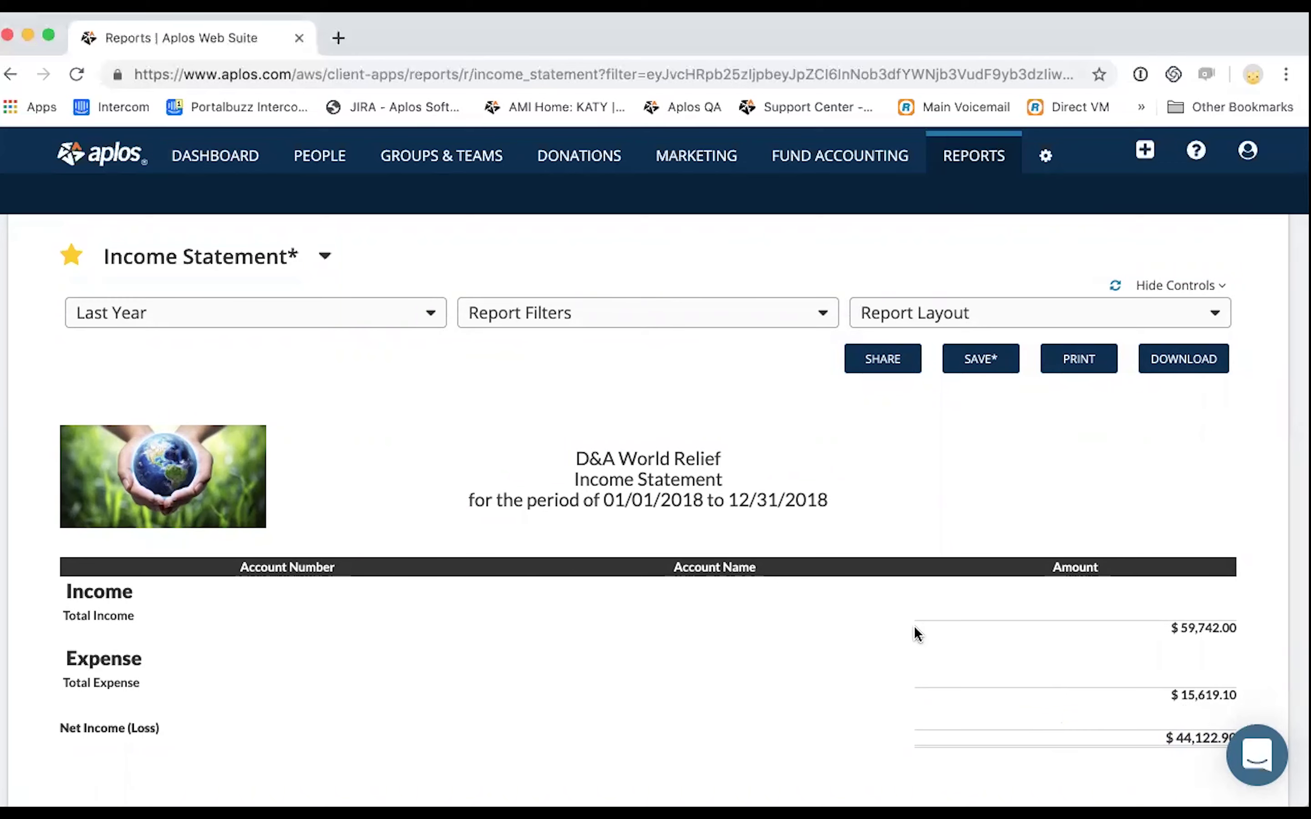
pyautogui.scroll(2, 915, 633)
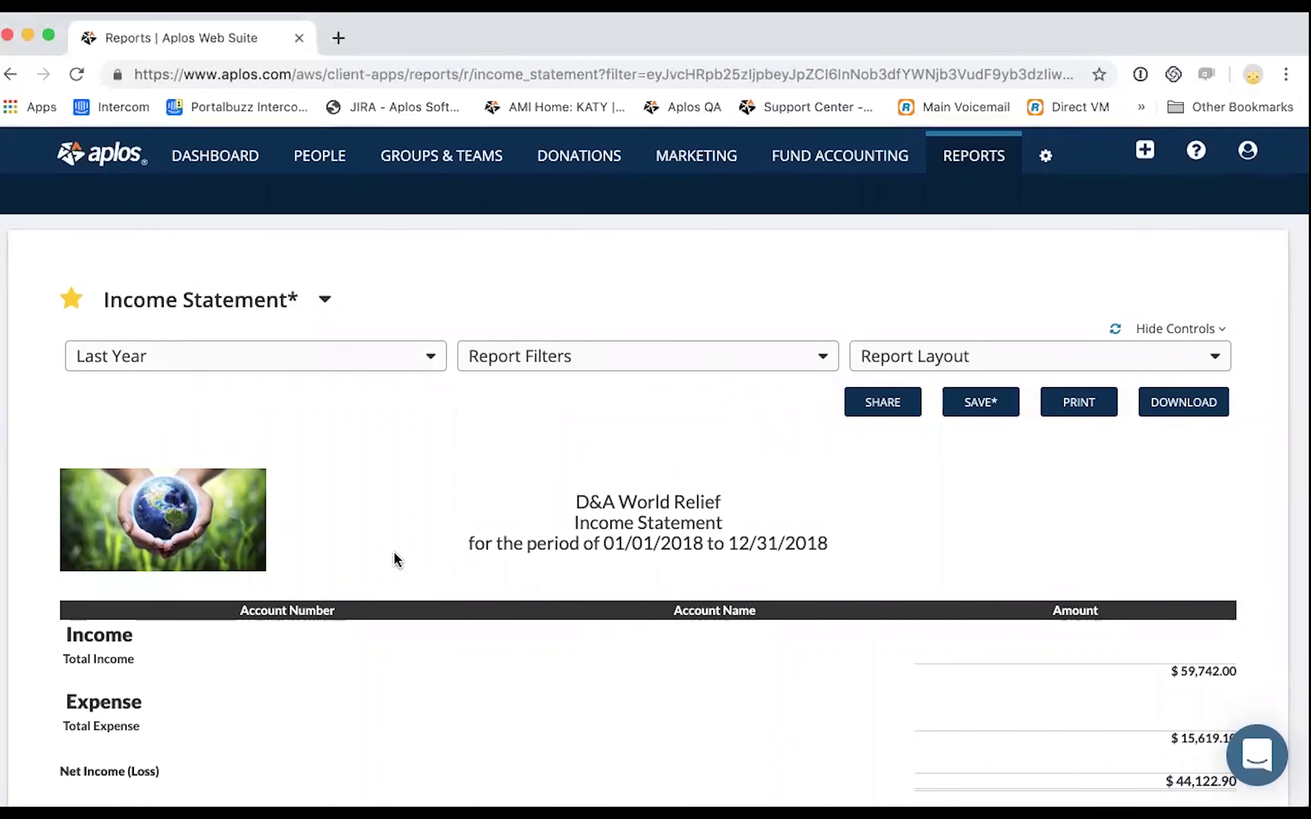
pyautogui.scroll(-1, 399, 561)
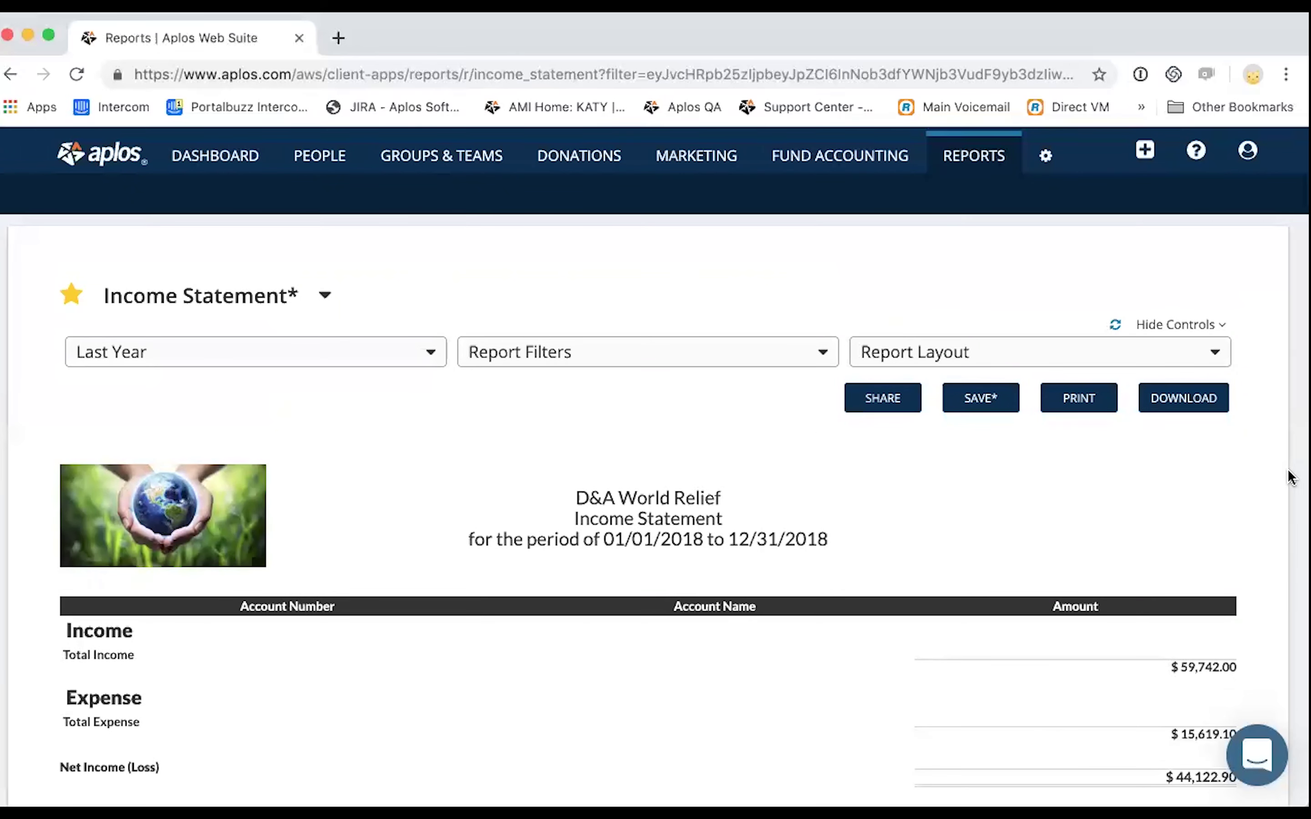
# Open the Share Report form for the Income Statement and review its format, sender, recipient, subject and message fields.
pyautogui.click(887, 405)
pyautogui.scroll(-2, 579, 495)
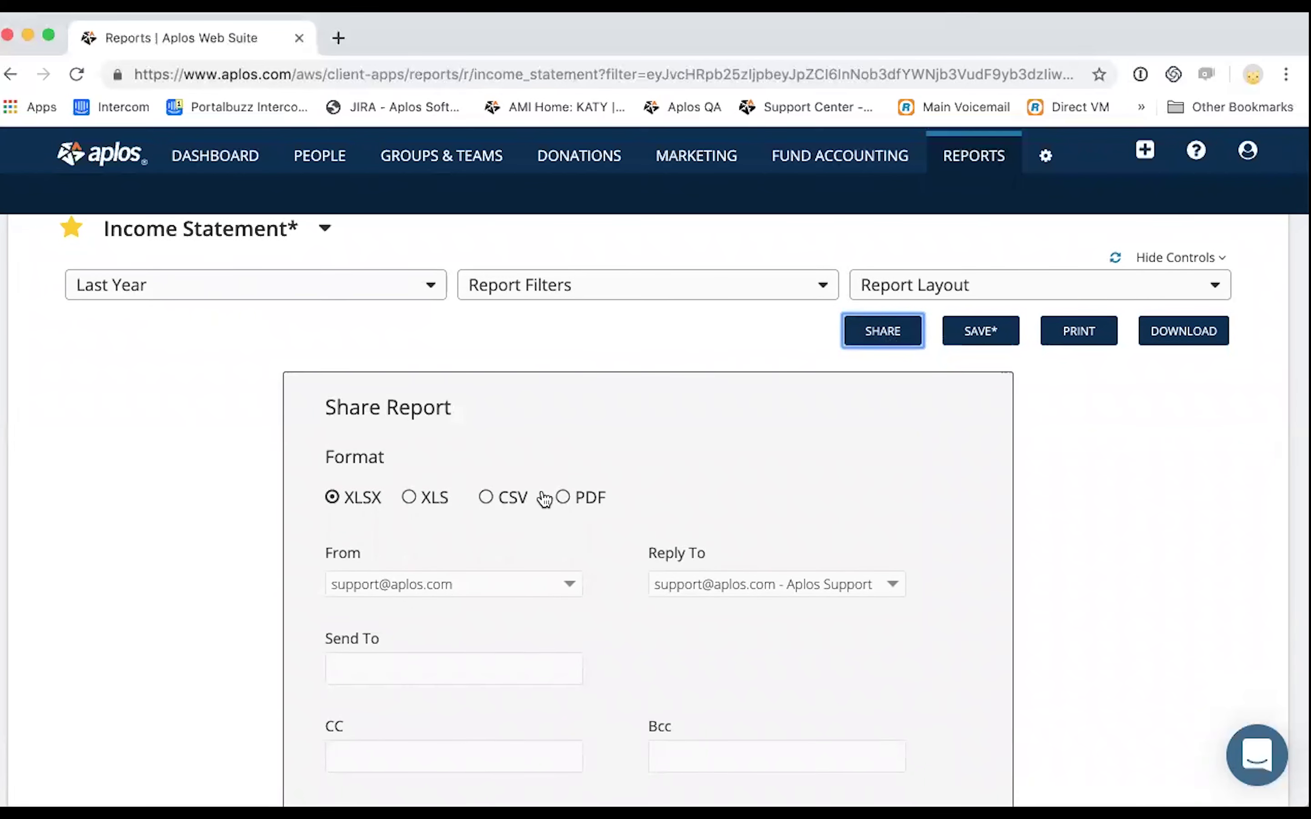
pyautogui.scroll(-2, 544, 498)
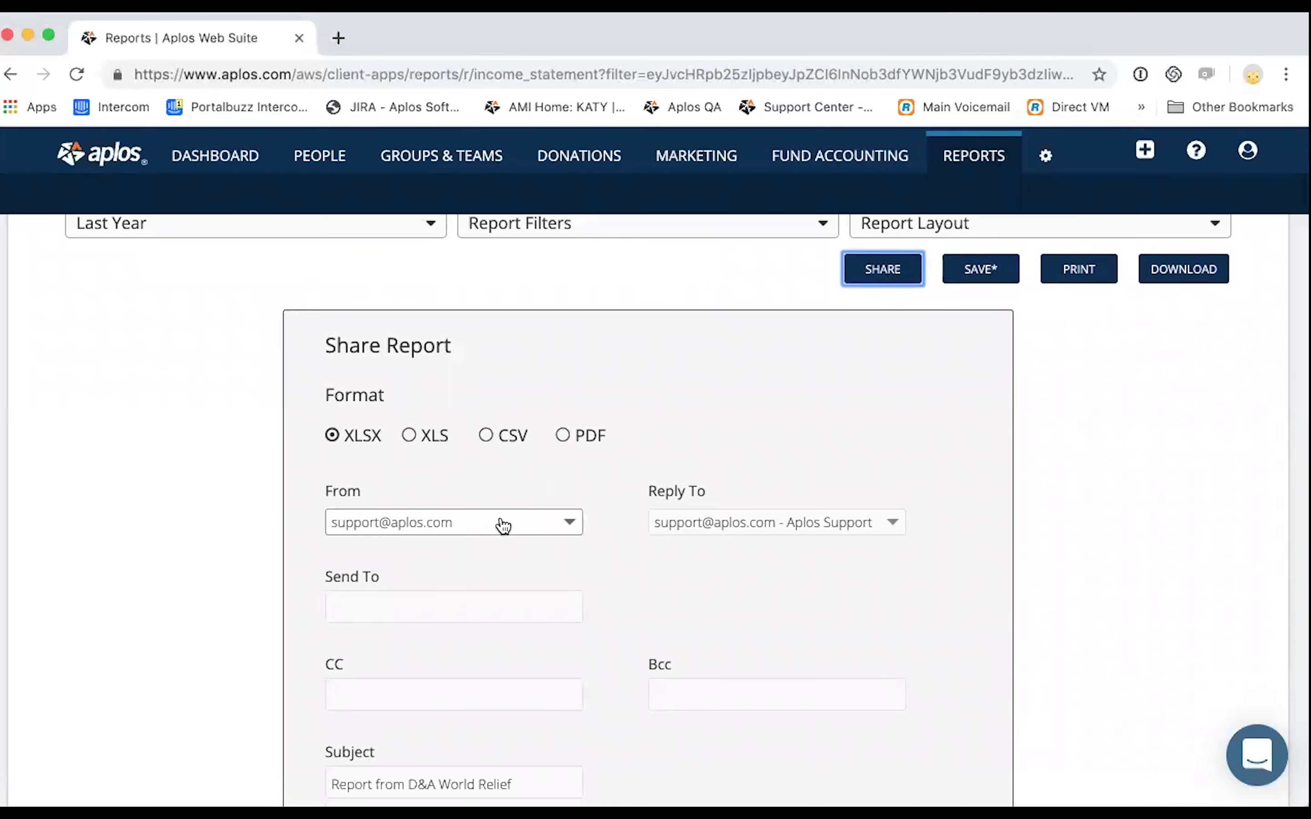
pyautogui.scroll(-2, 504, 526)
pyautogui.scroll(-2, 517, 472)
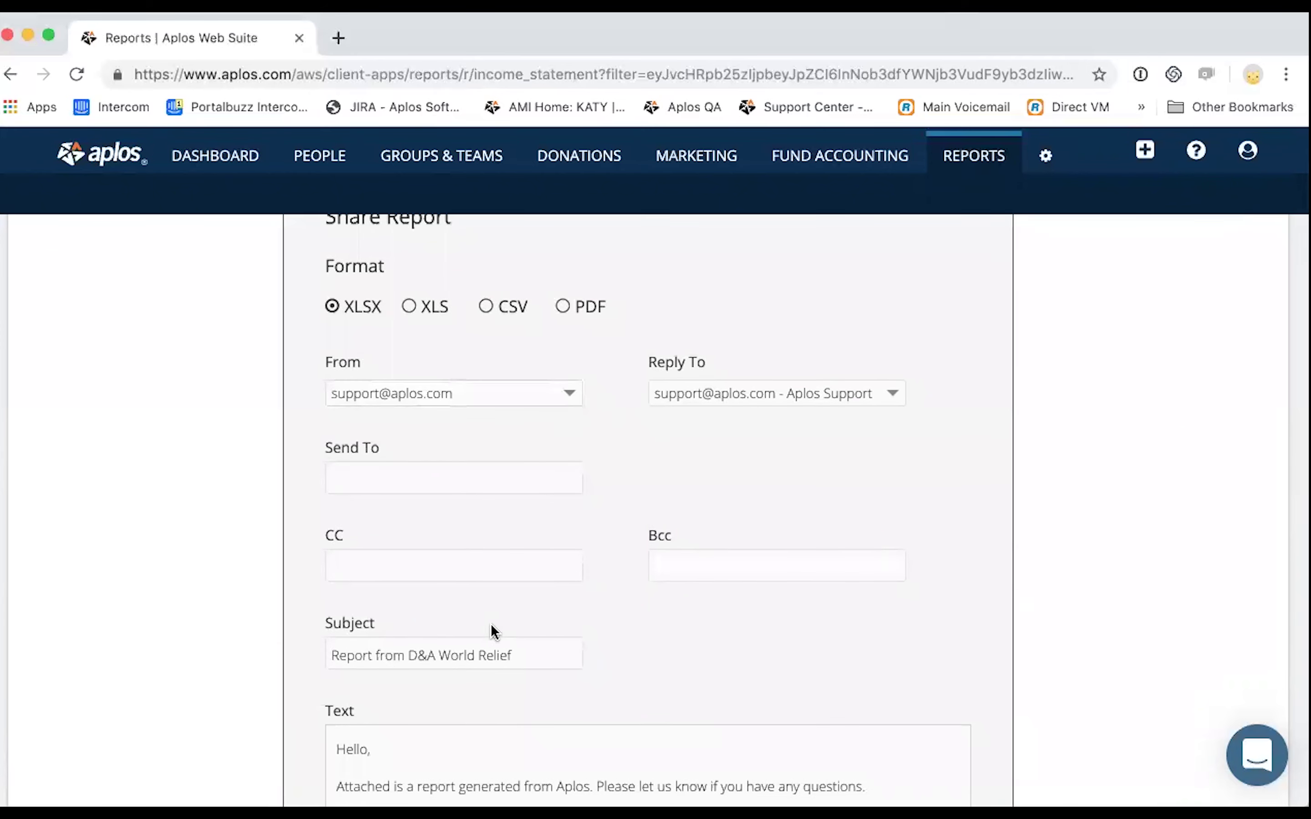
pyautogui.scroll(-1, 516, 449)
pyautogui.scroll(-1, 527, 544)
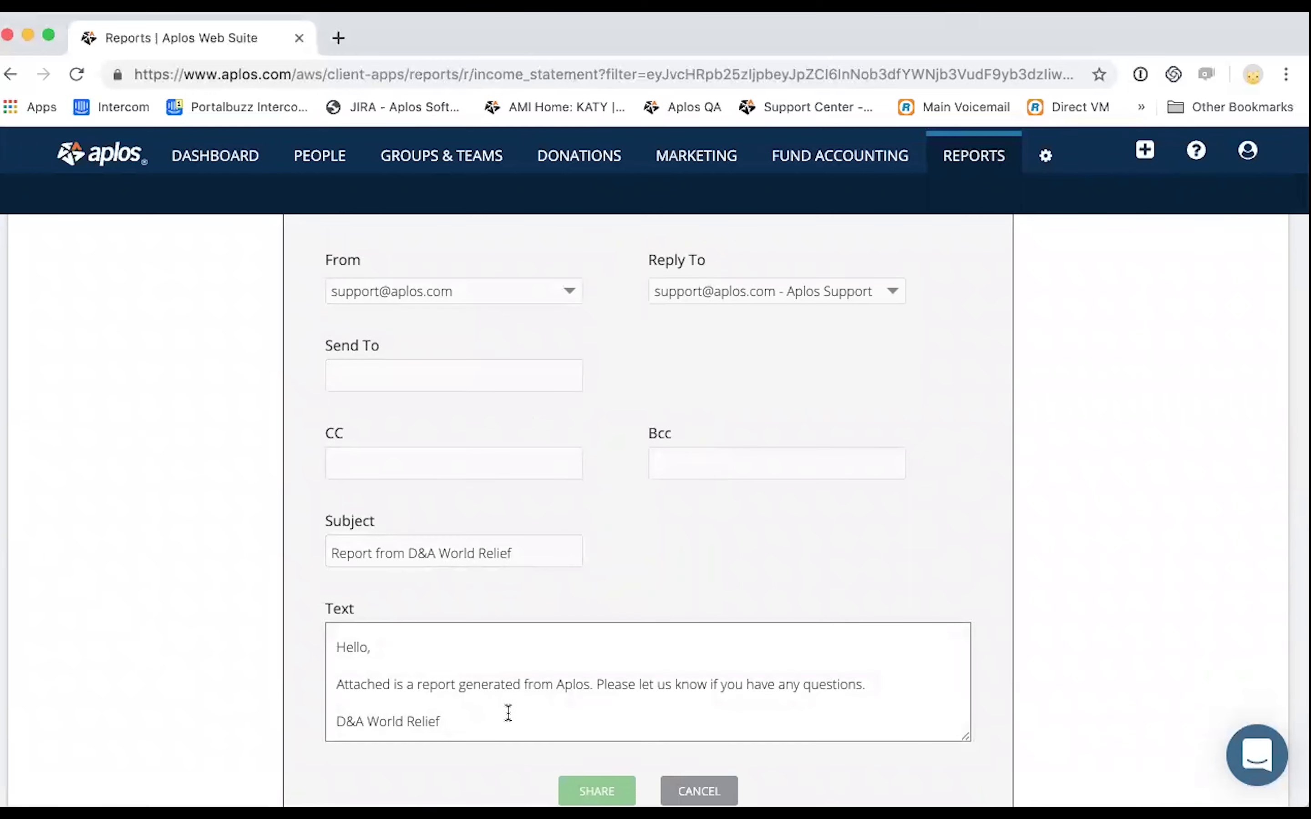
# Add an individual contact as the Send To recipient and share the Income Statement in XLSX format with the default message.
pyautogui.scroll(2, 520, 596)
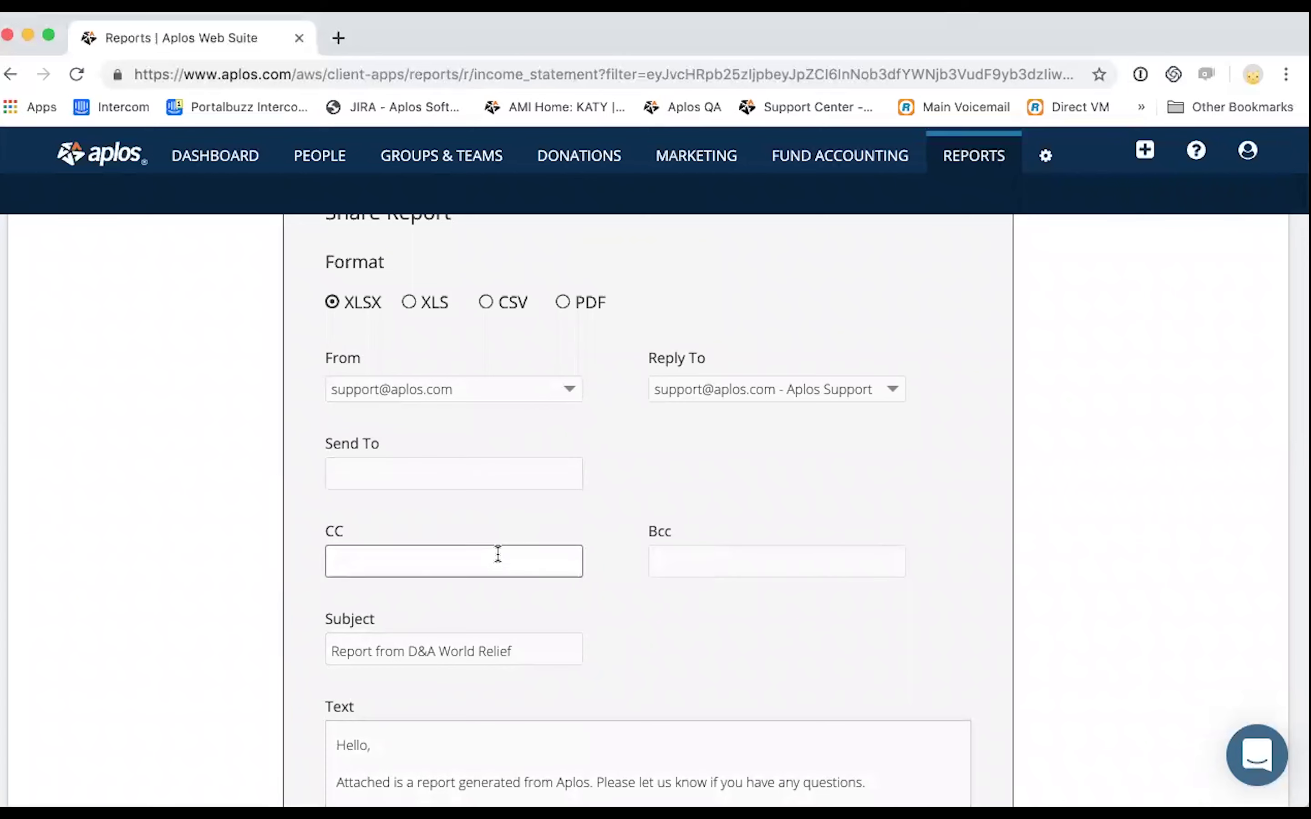
pyautogui.click(481, 474)
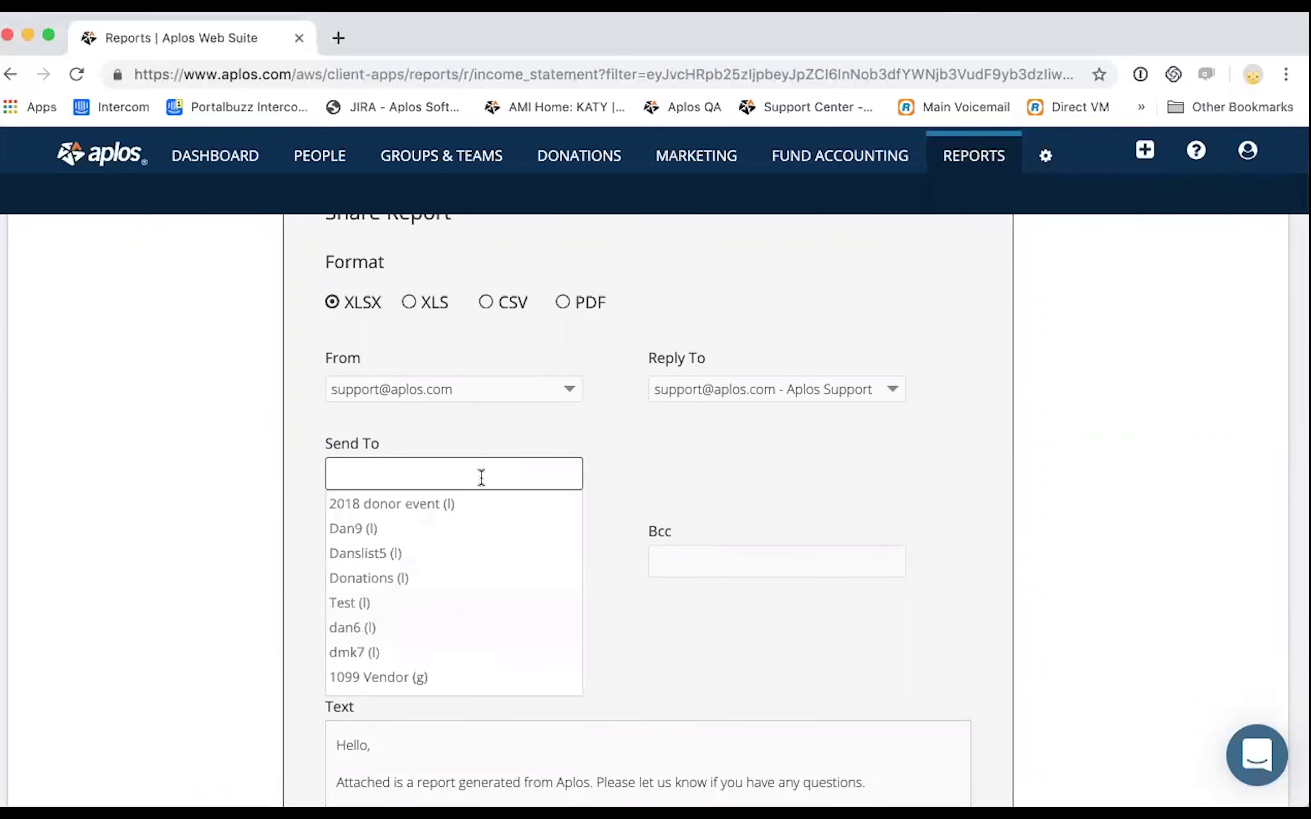
pyautogui.write('Aa')
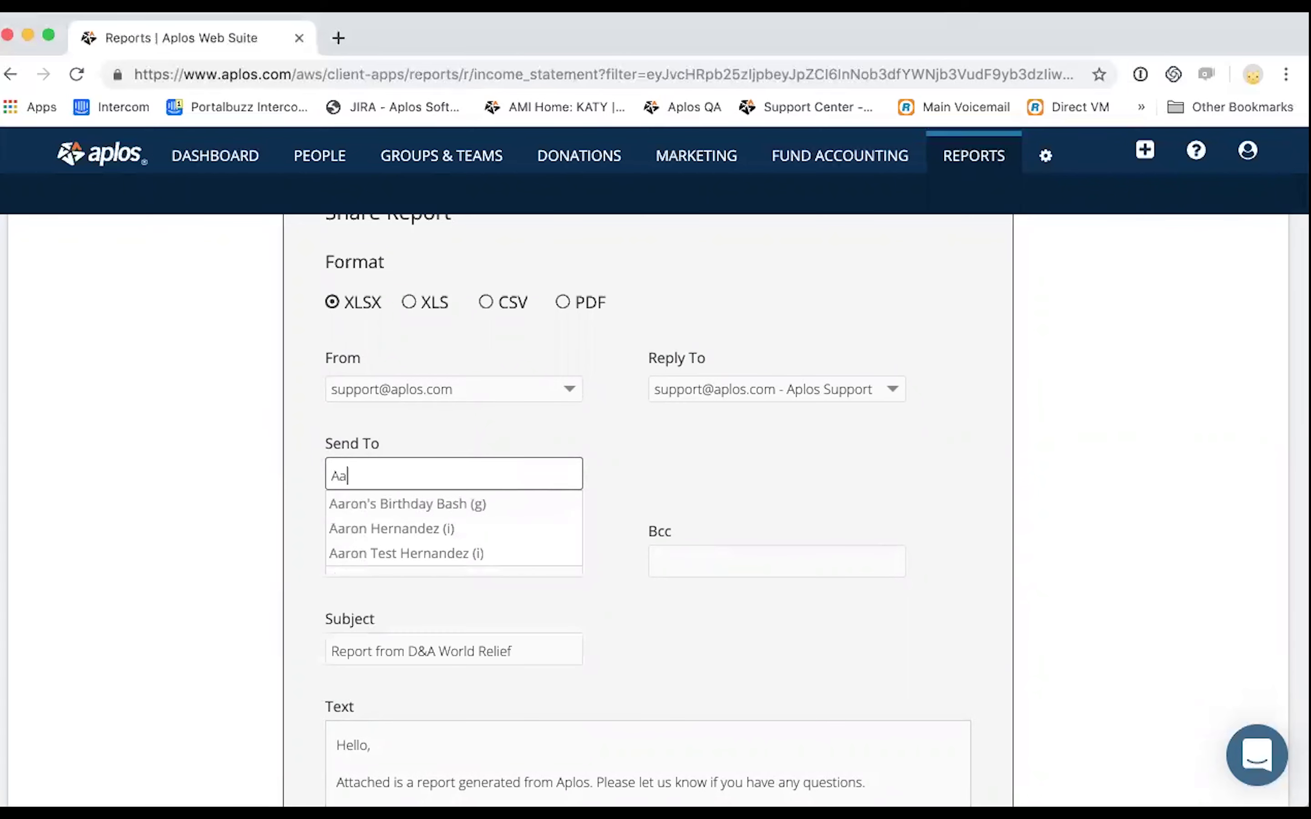
pyautogui.click(433, 528)
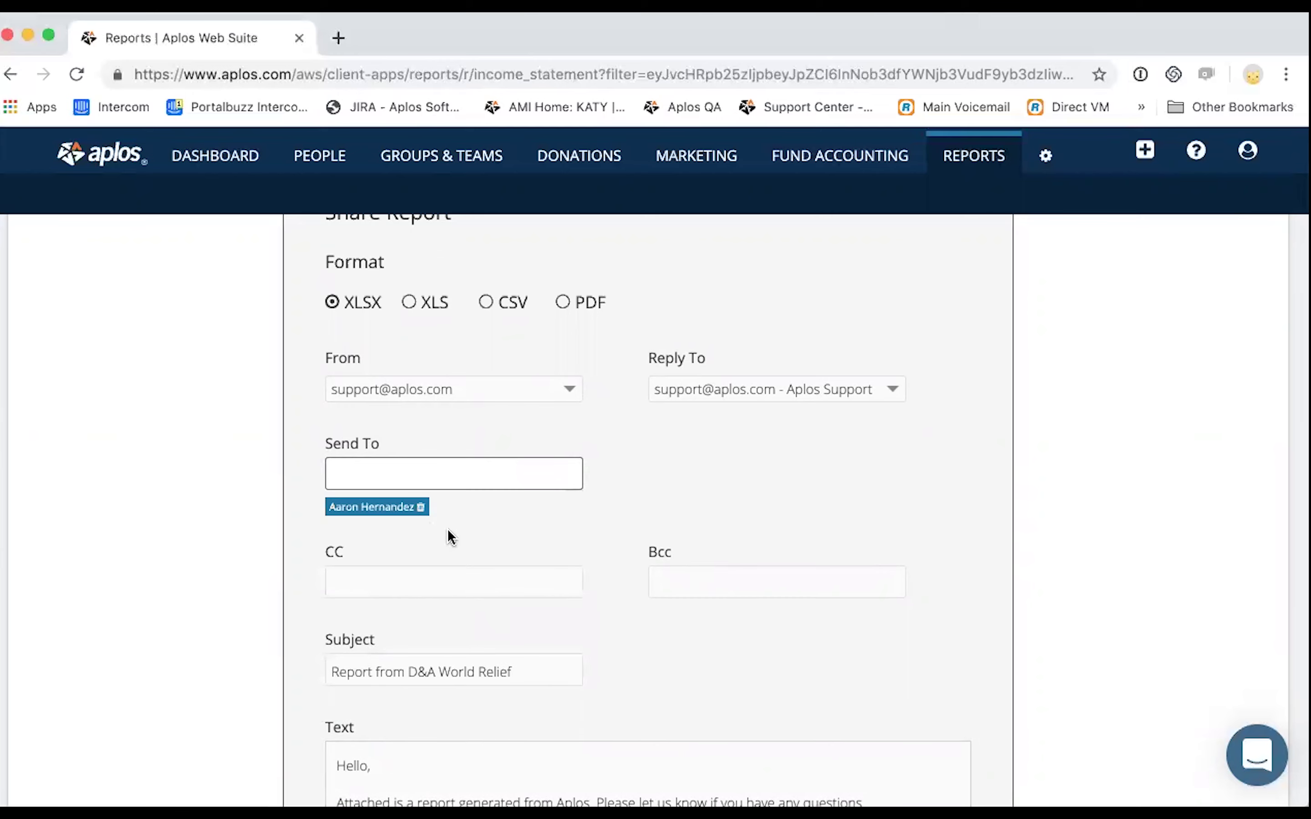
pyautogui.scroll(-4, 450, 534)
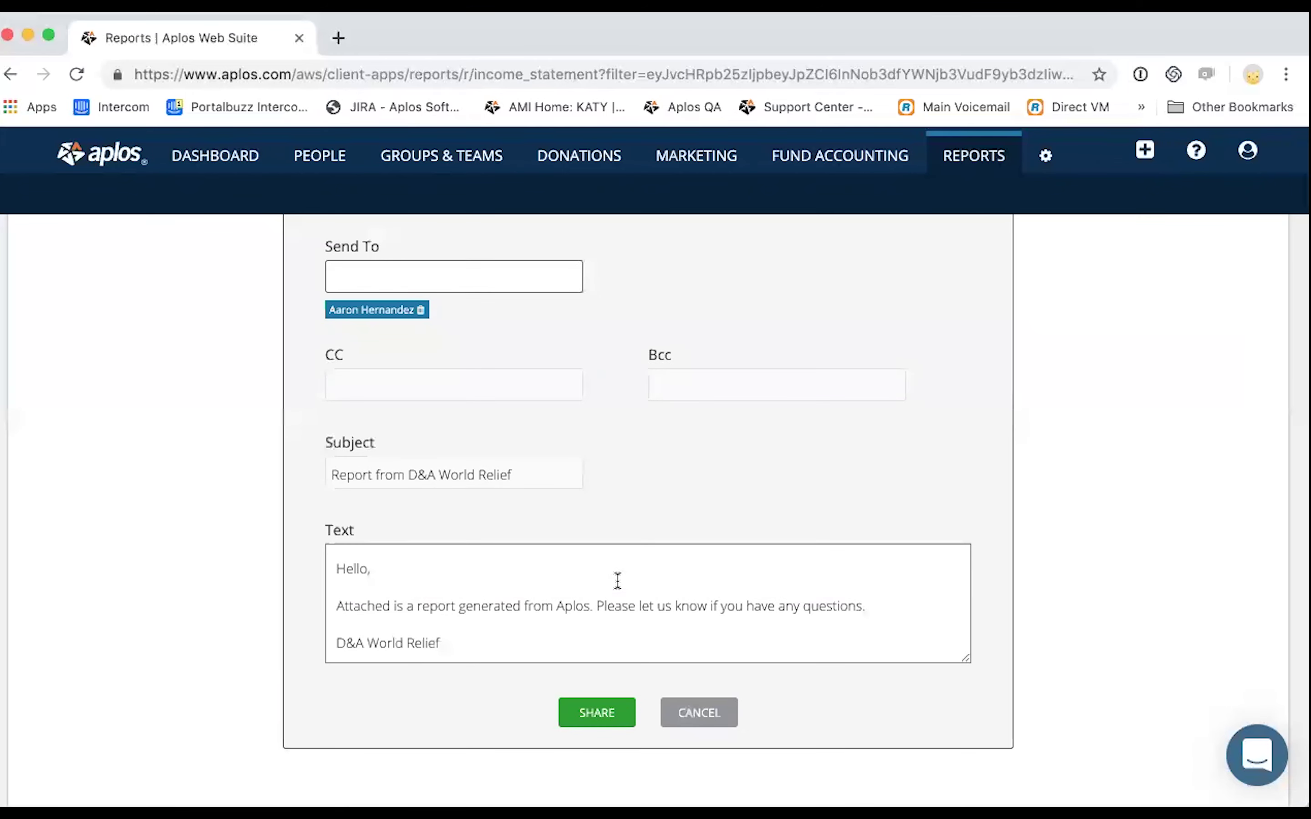
pyautogui.scroll(-1, 617, 582)
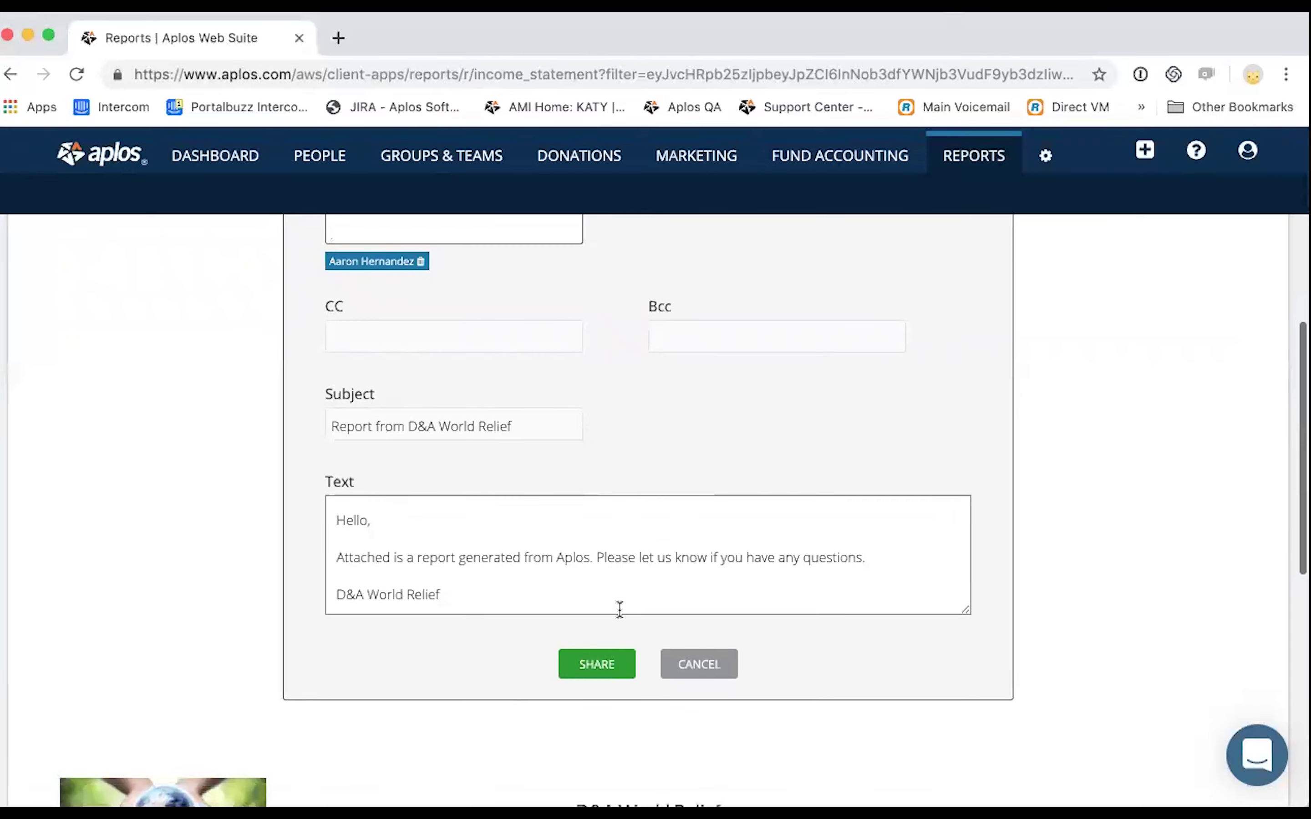
pyautogui.click(601, 665)
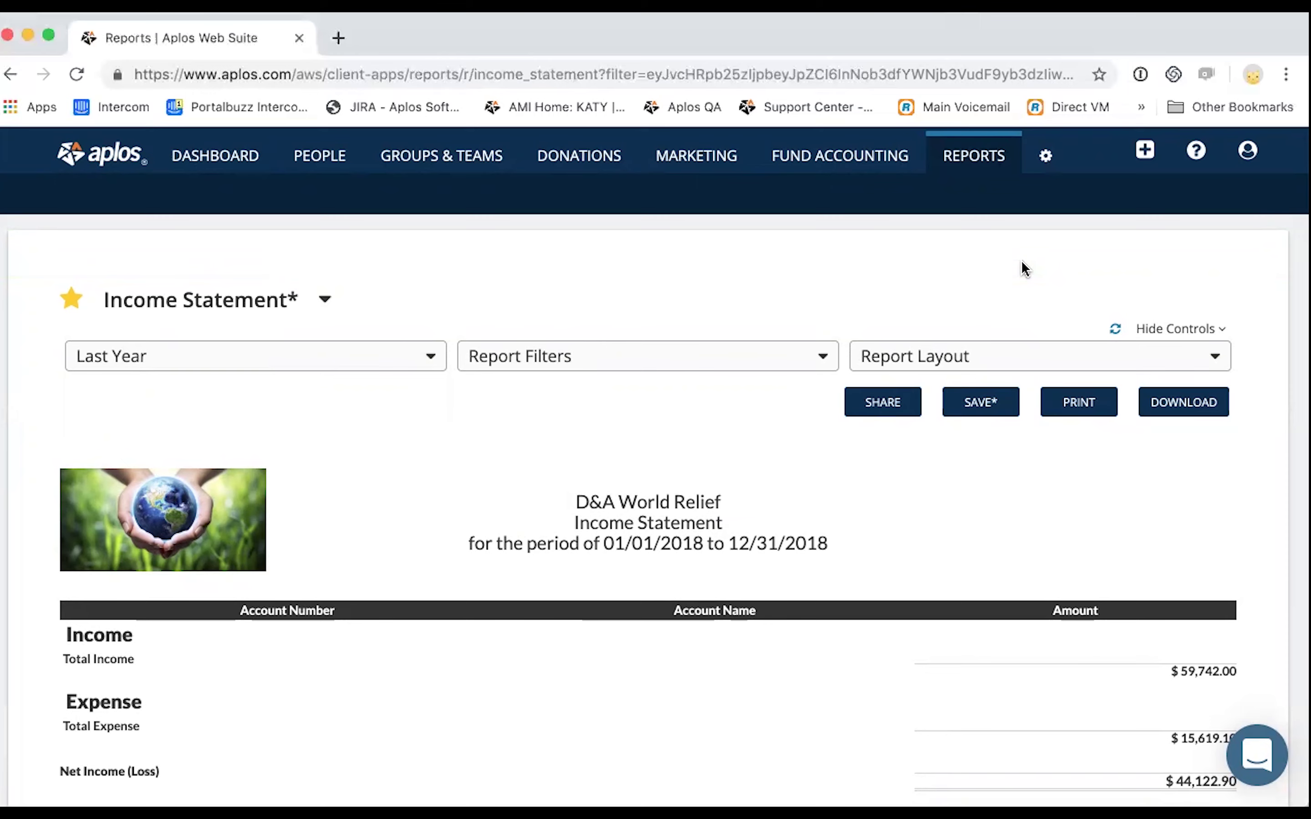
pyautogui.click(902, 409)
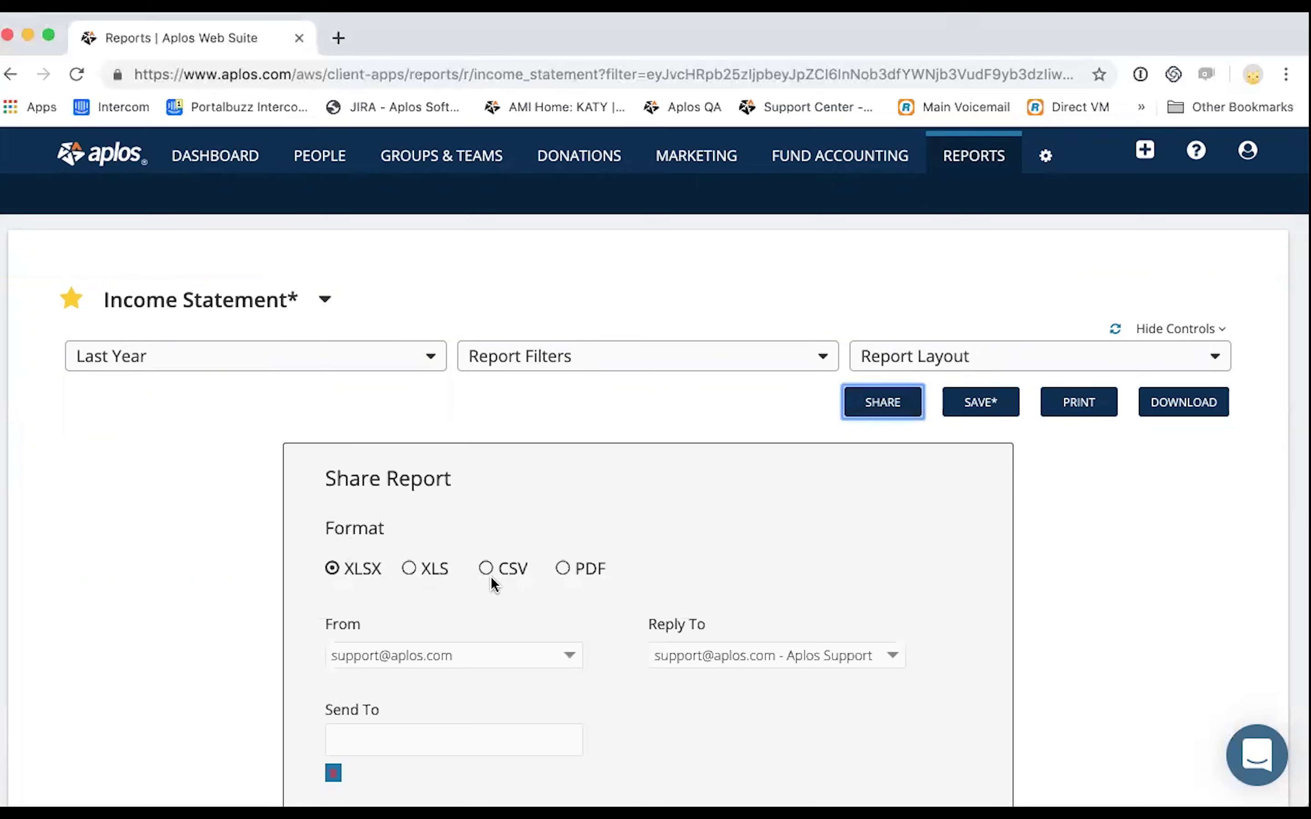
pyautogui.scroll(-9, 425, 580)
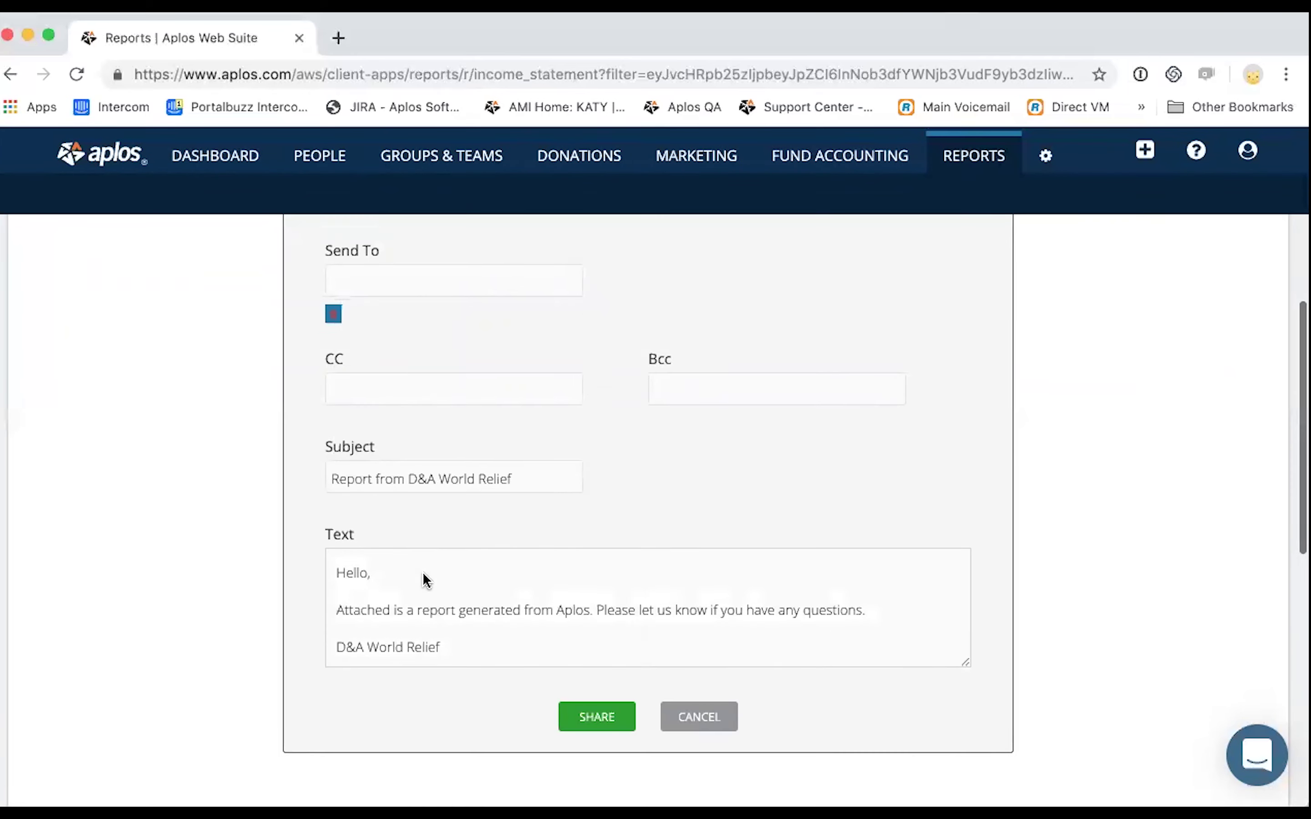
pyautogui.scroll(5, 424, 556)
pyautogui.click(562, 534)
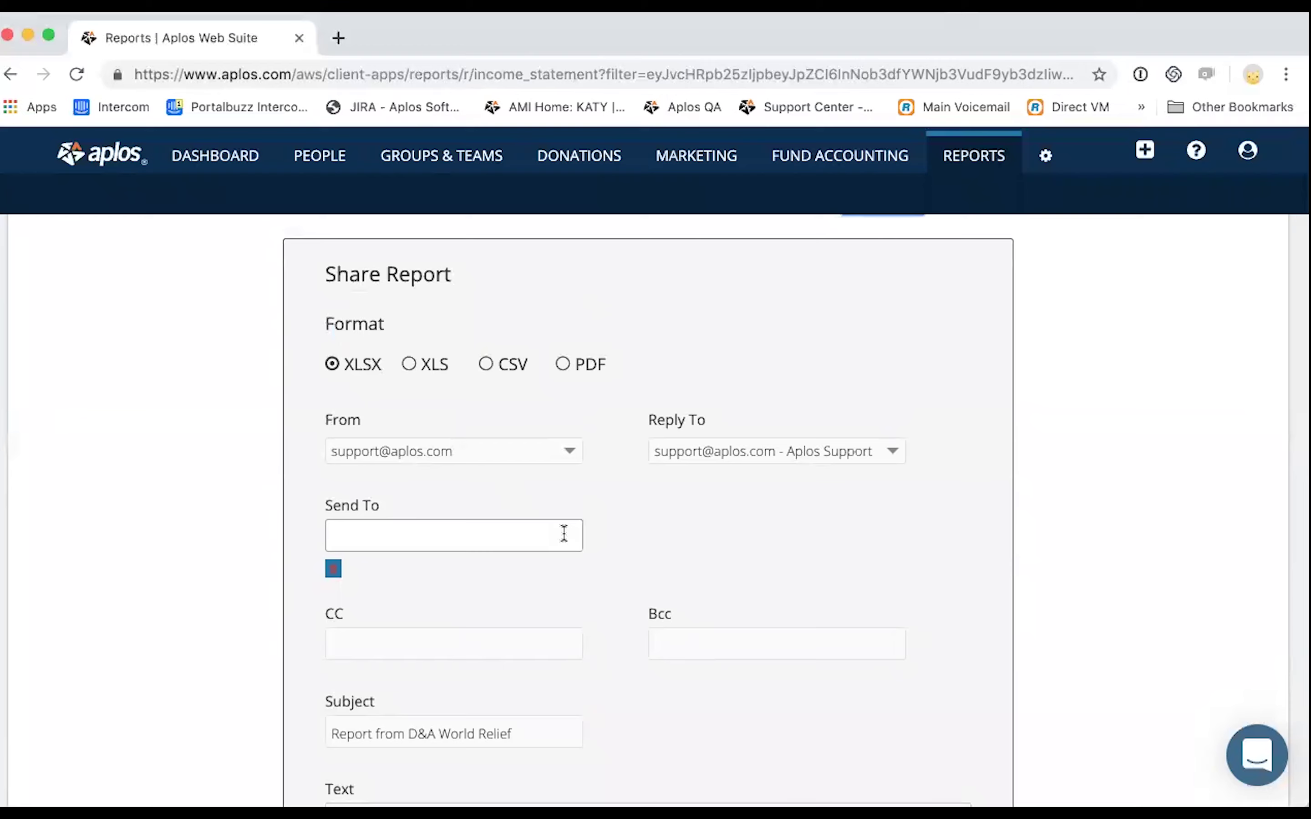
pyautogui.scroll(-8, 605, 578)
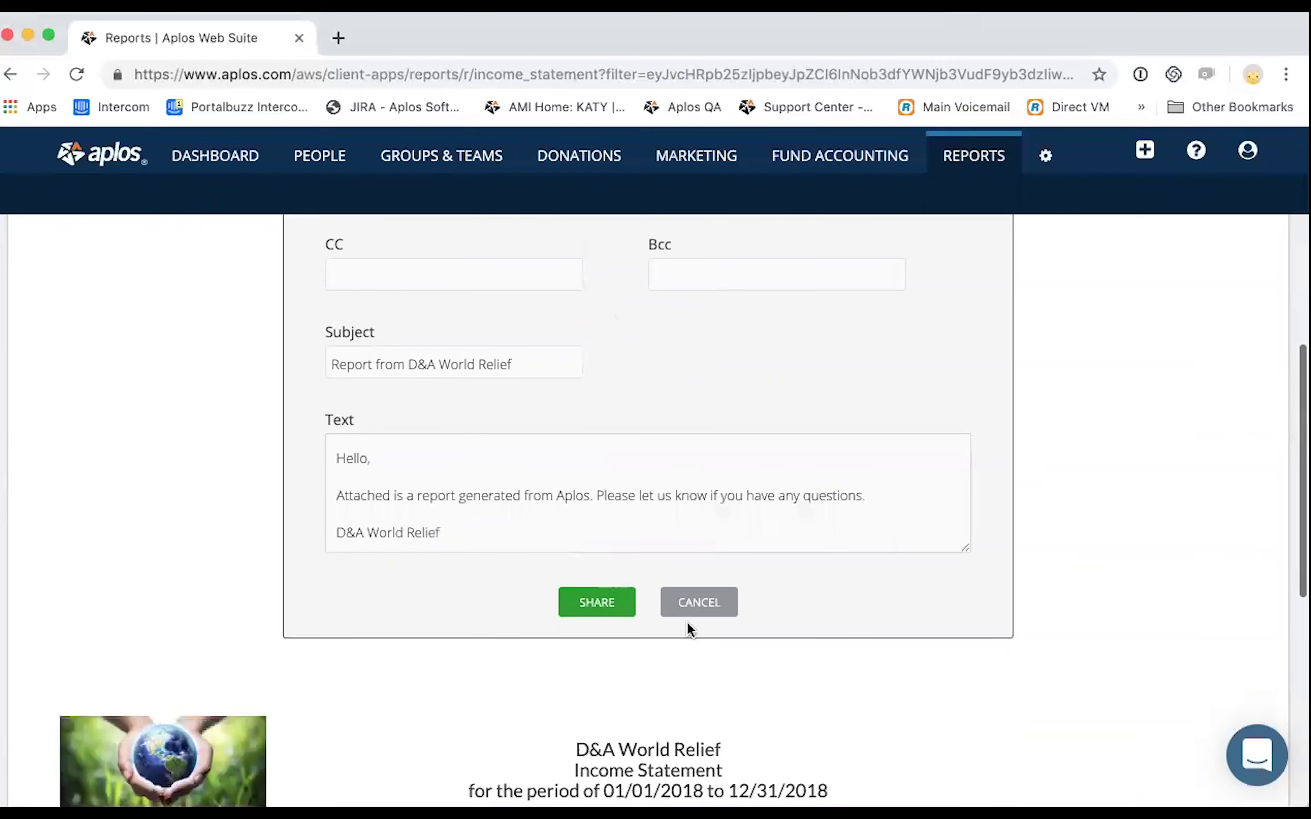
pyautogui.click(699, 606)
pyautogui.scroll(5, 672, 598)
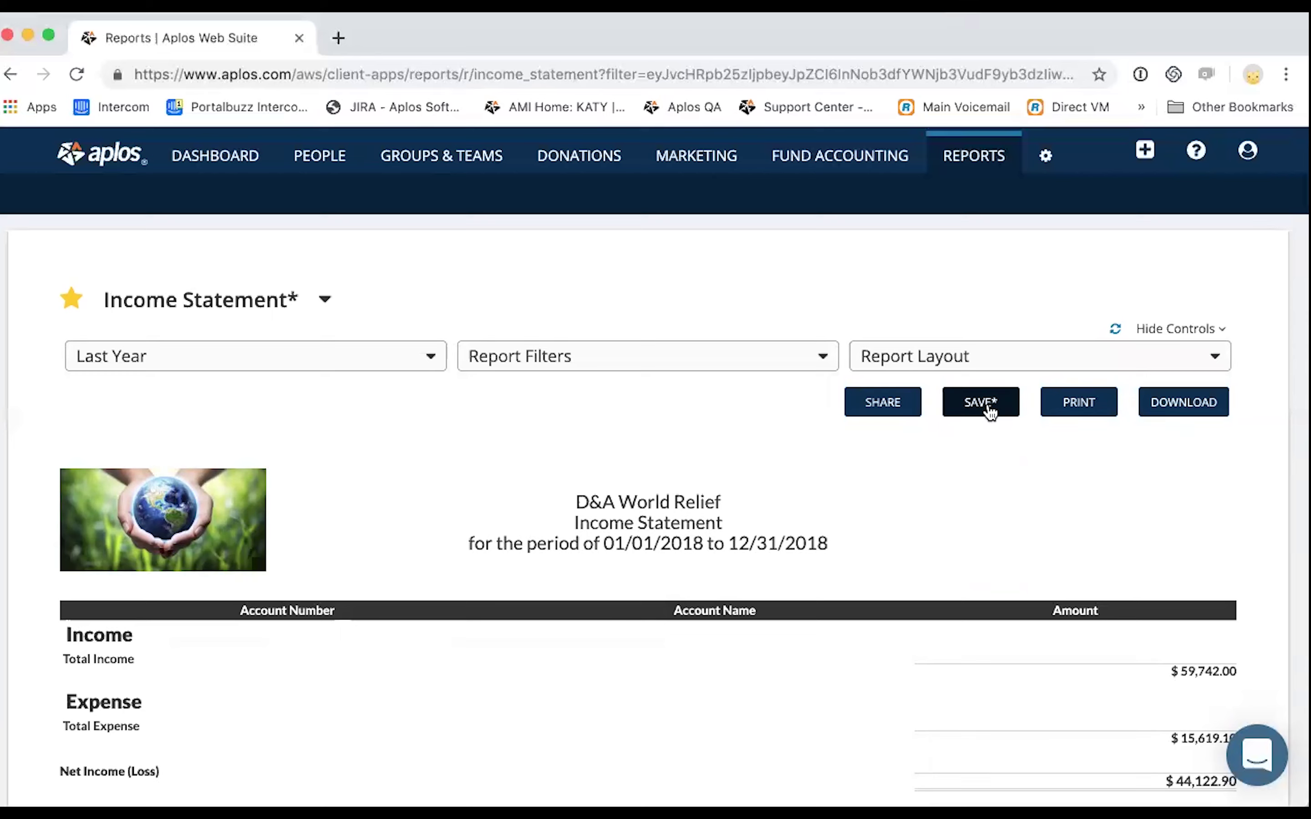
# Start saving the customized Income Statement and enter "Income Statement - No Account Rows" as its report name.
pyautogui.scroll(-2, 805, 454)
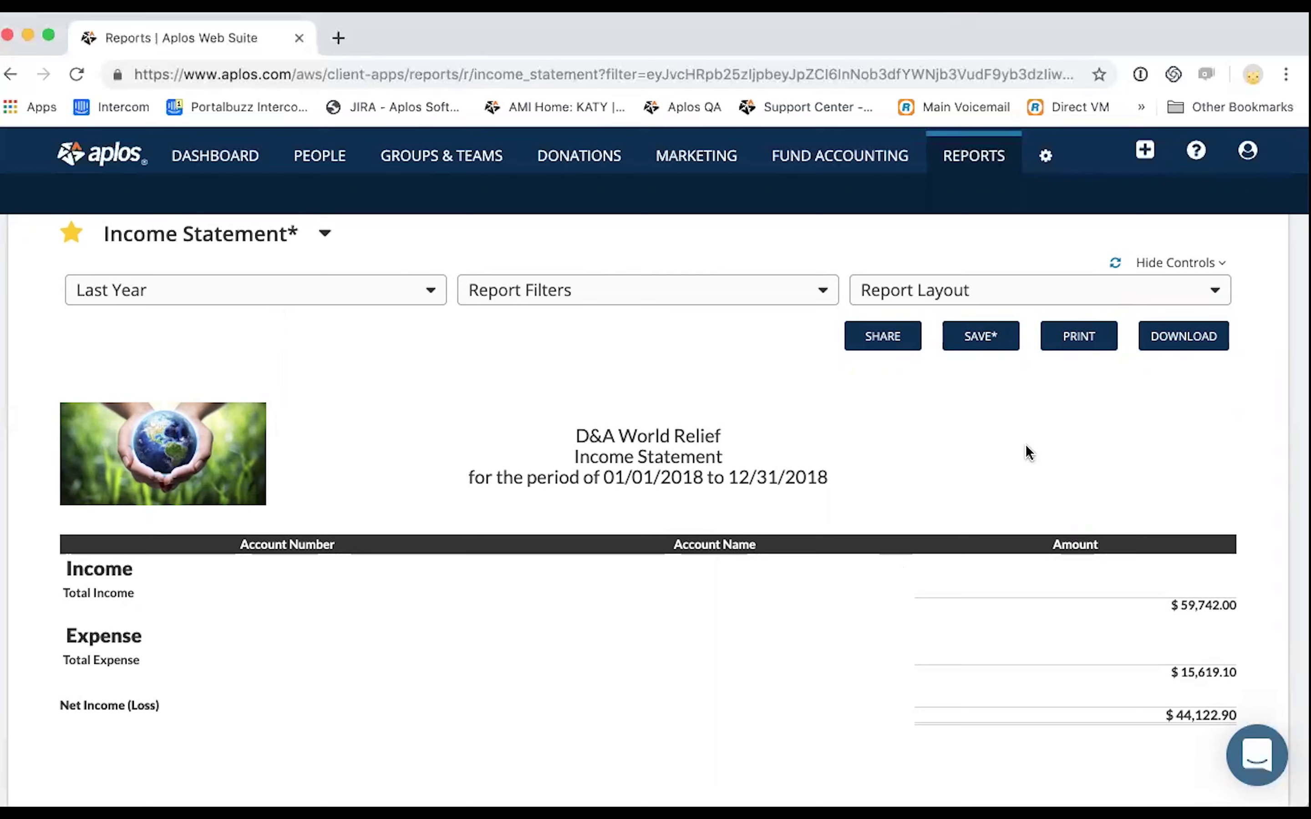
pyautogui.click(983, 338)
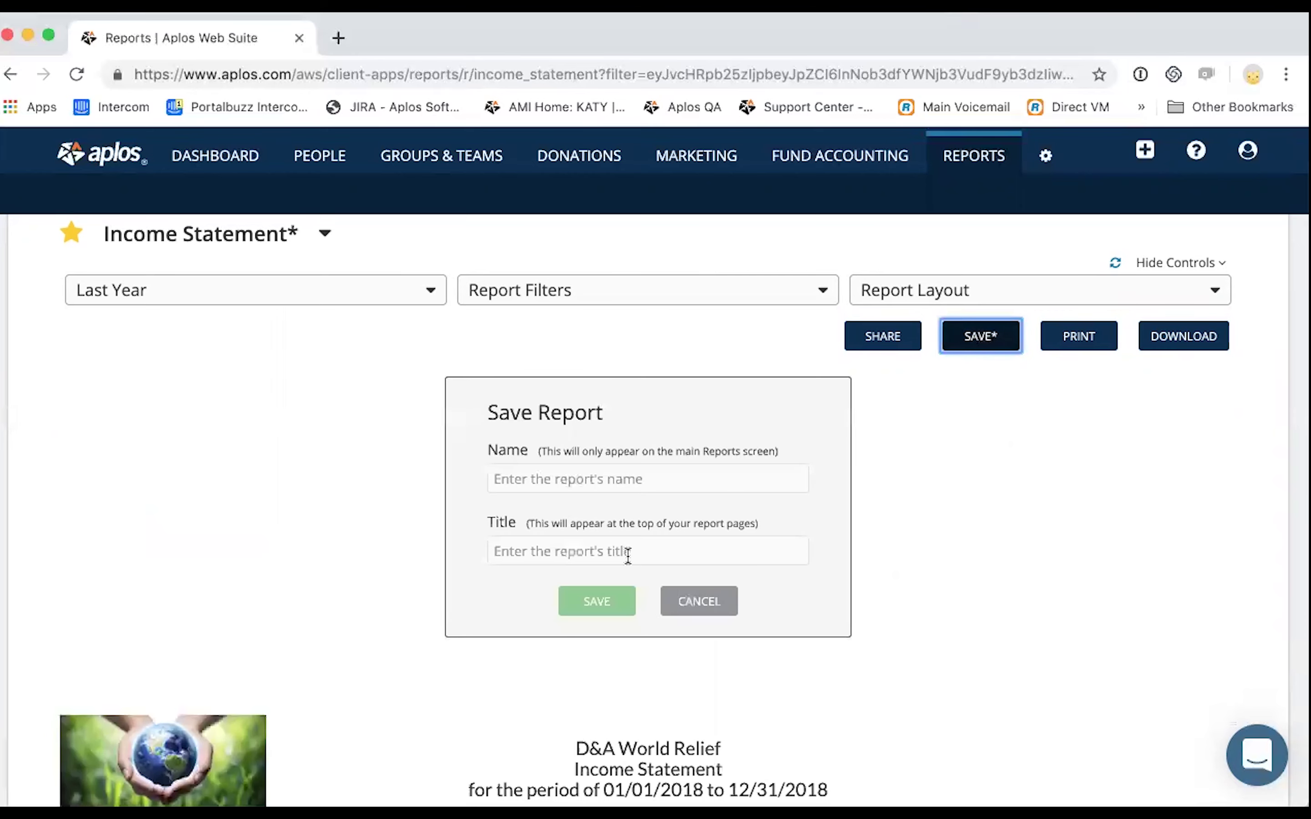
pyautogui.scroll(-3, 576, 583)
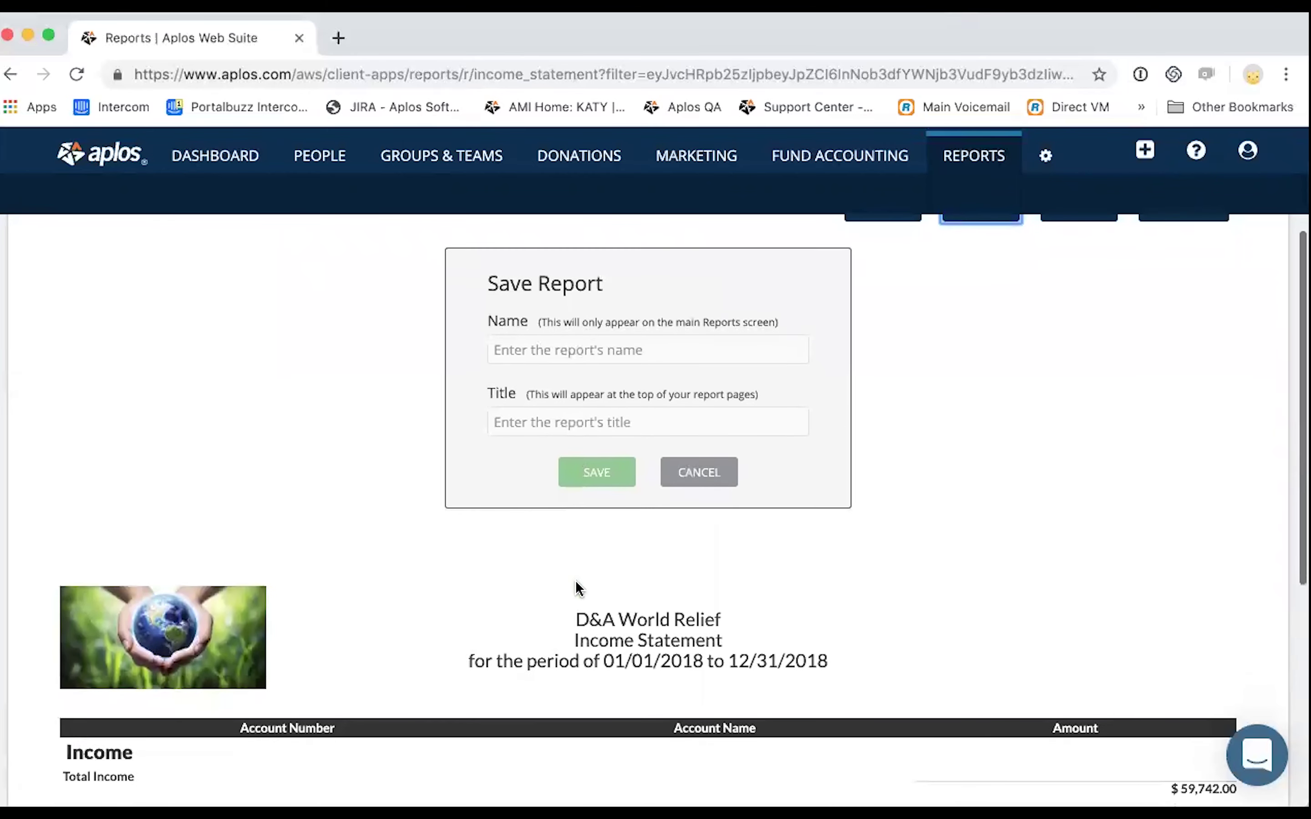
pyautogui.click(547, 341)
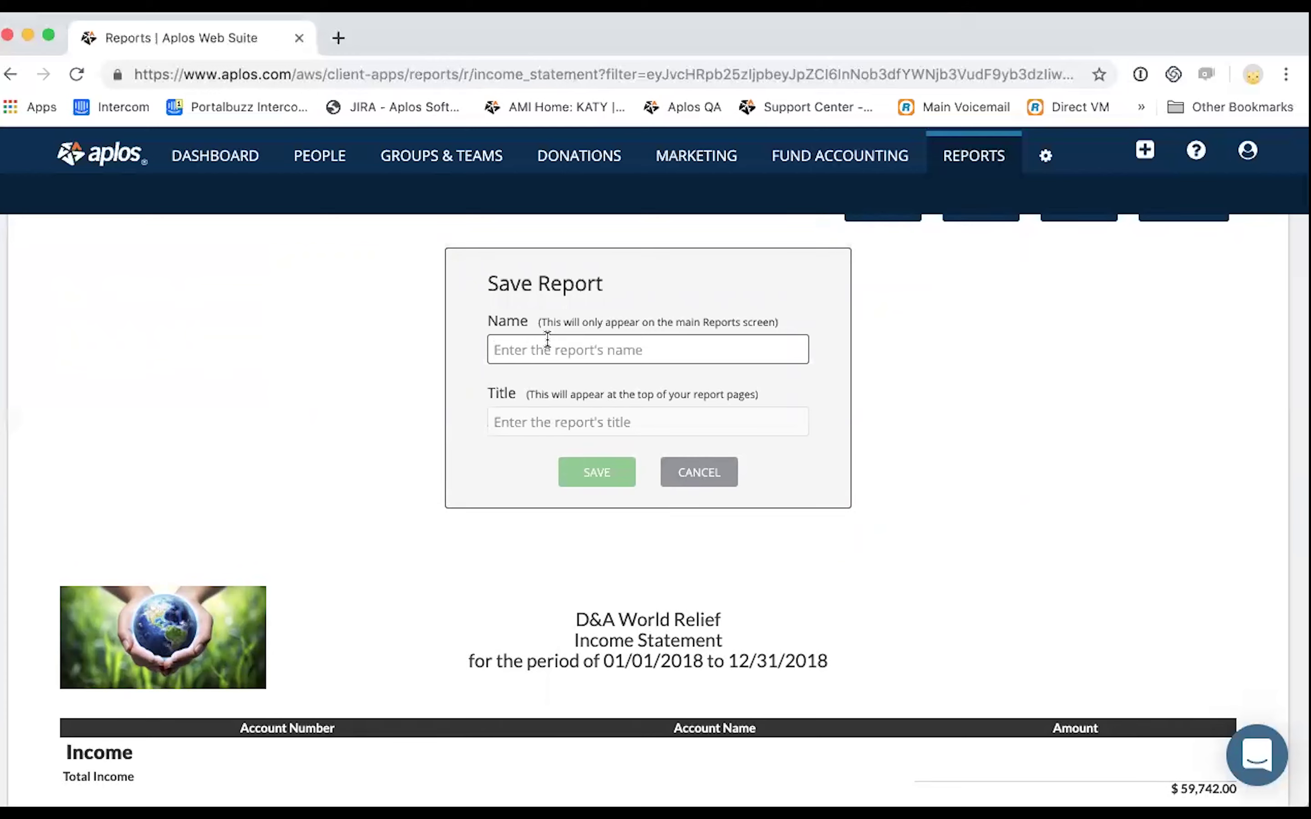
pyautogui.write('Incom')
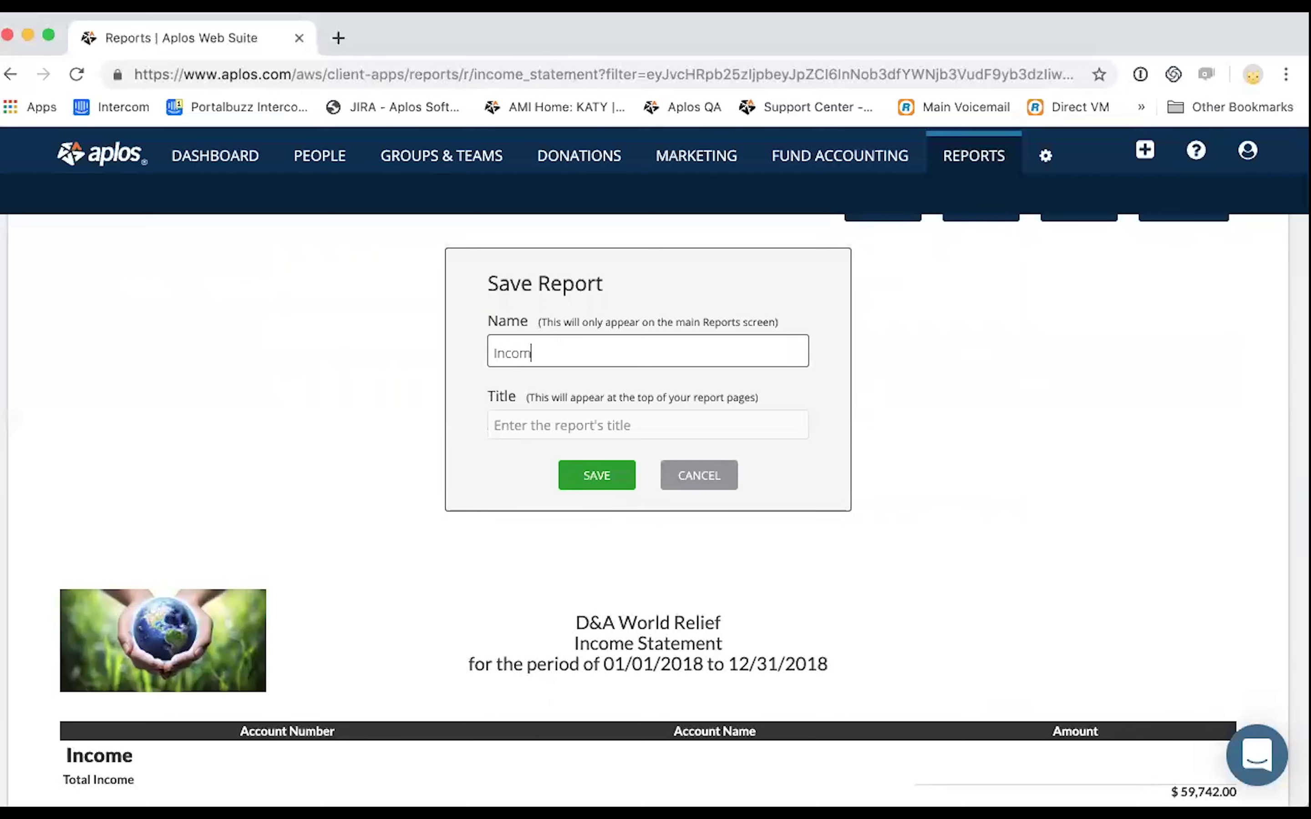
pyautogui.write('e Statemnet')
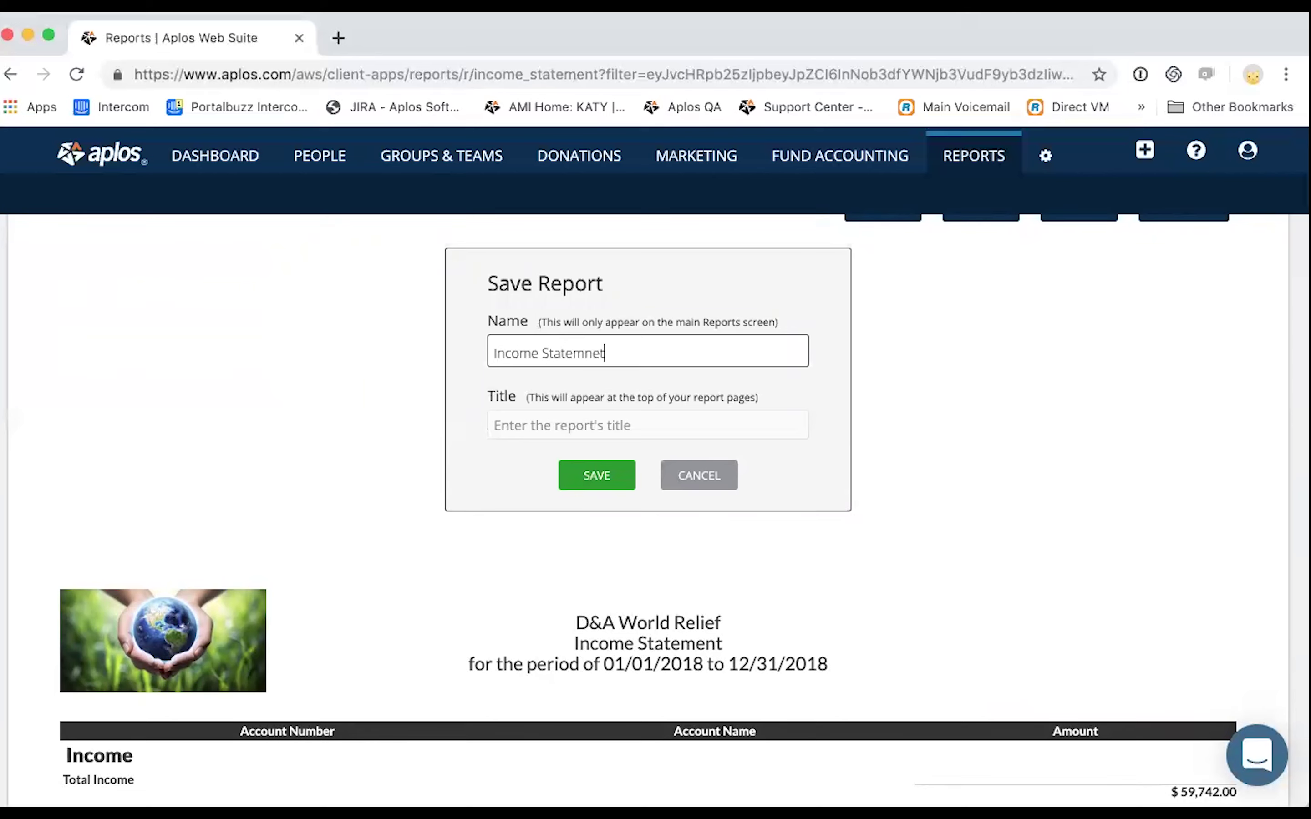
pyautogui.press('BackSpace')
pyautogui.press('BackSpace')
pyautogui.press('BackSpace')
pyautogui.write('ment ')
pyautogui.write('- ')
pyautogui.write('Su')
pyautogui.press('BackSpace')
pyautogui.press('BackSpace')
pyautogui.write('No Account Rows')
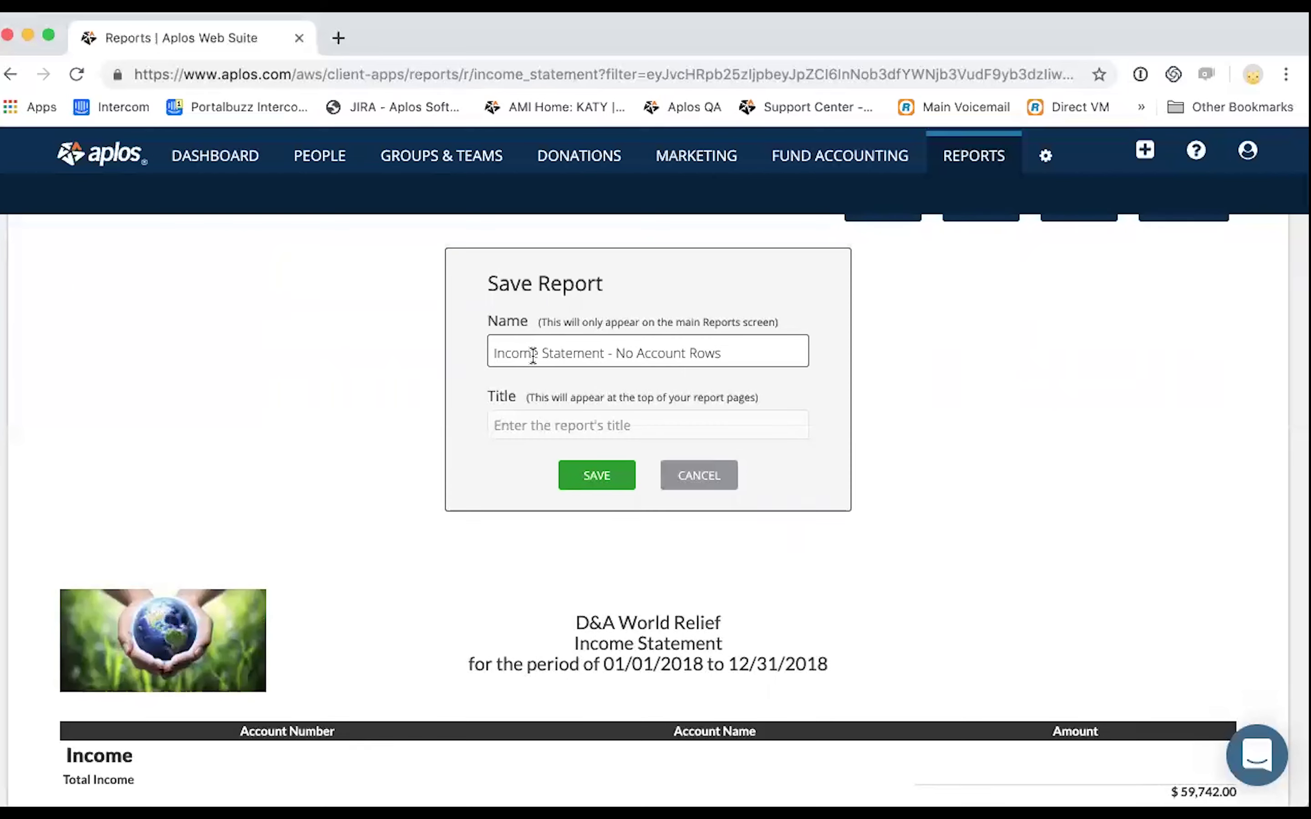
# Enter "Statement of Activity" as the report's title and save the report.
pyautogui.click(552, 425)
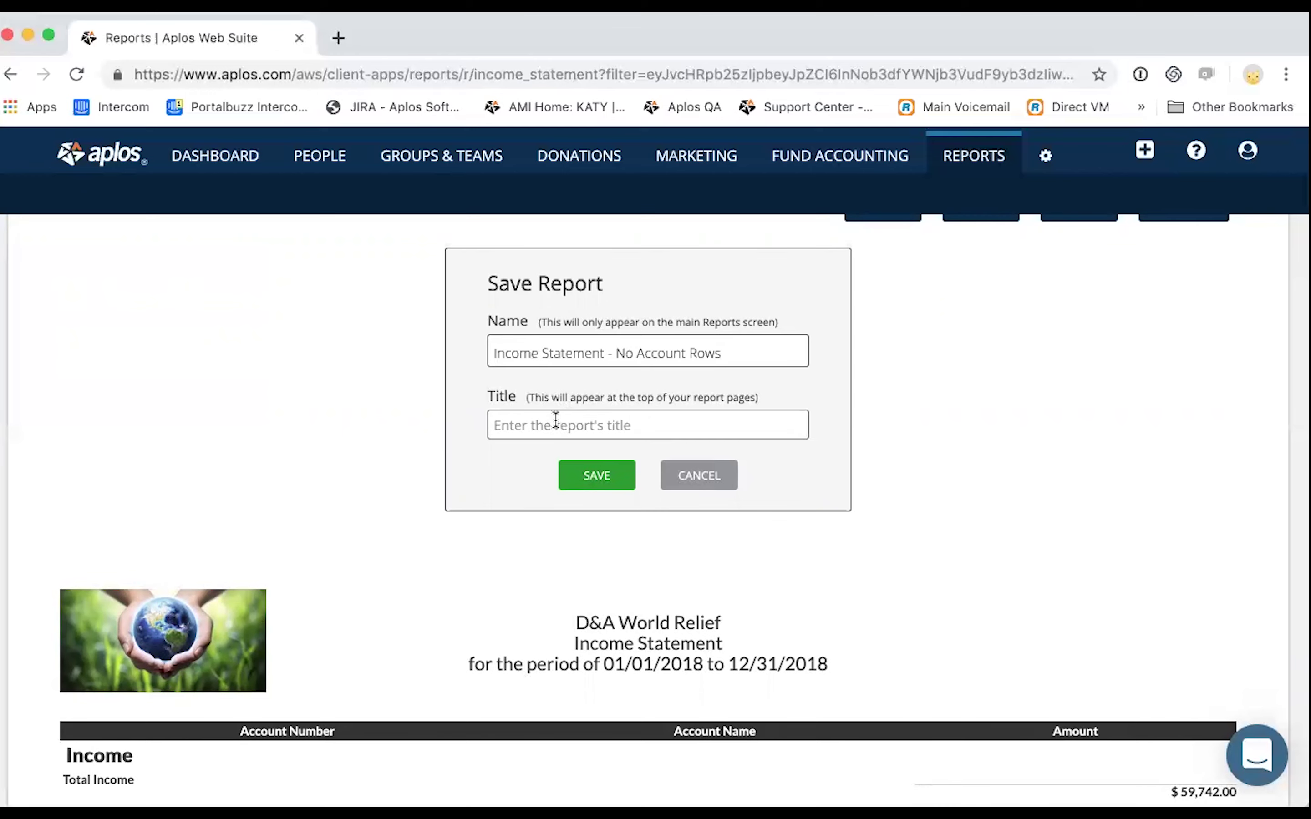
pyautogui.scroll(-3, 533, 516)
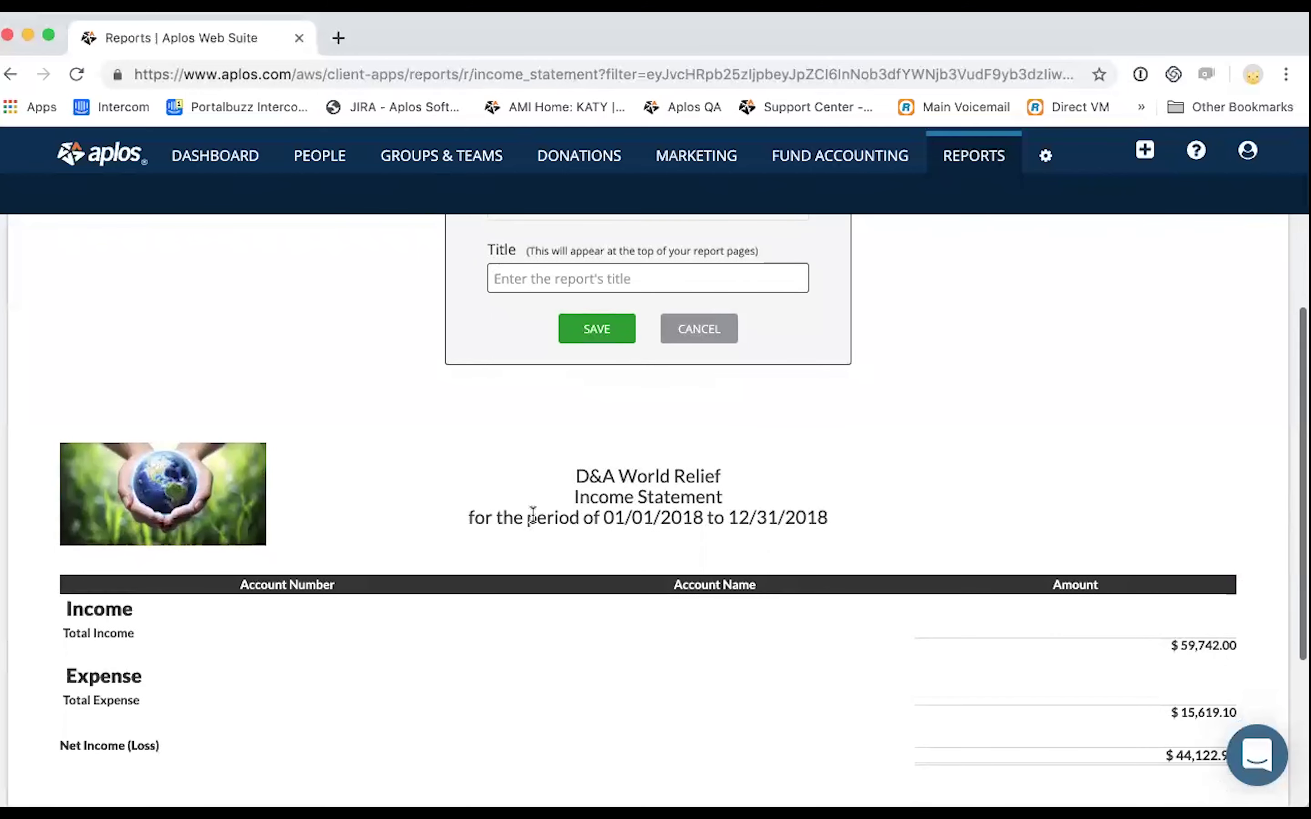
pyautogui.scroll(2, 557, 516)
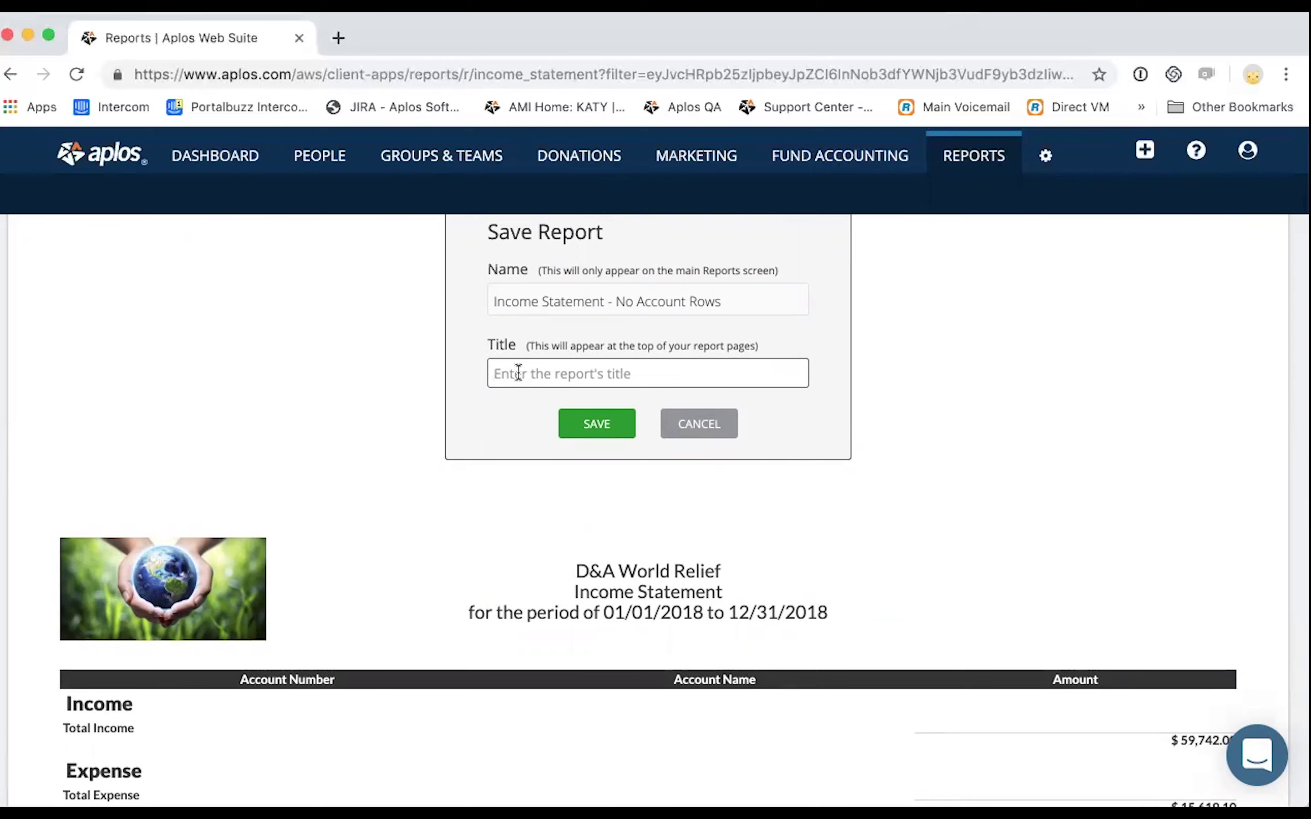
pyautogui.write('S')
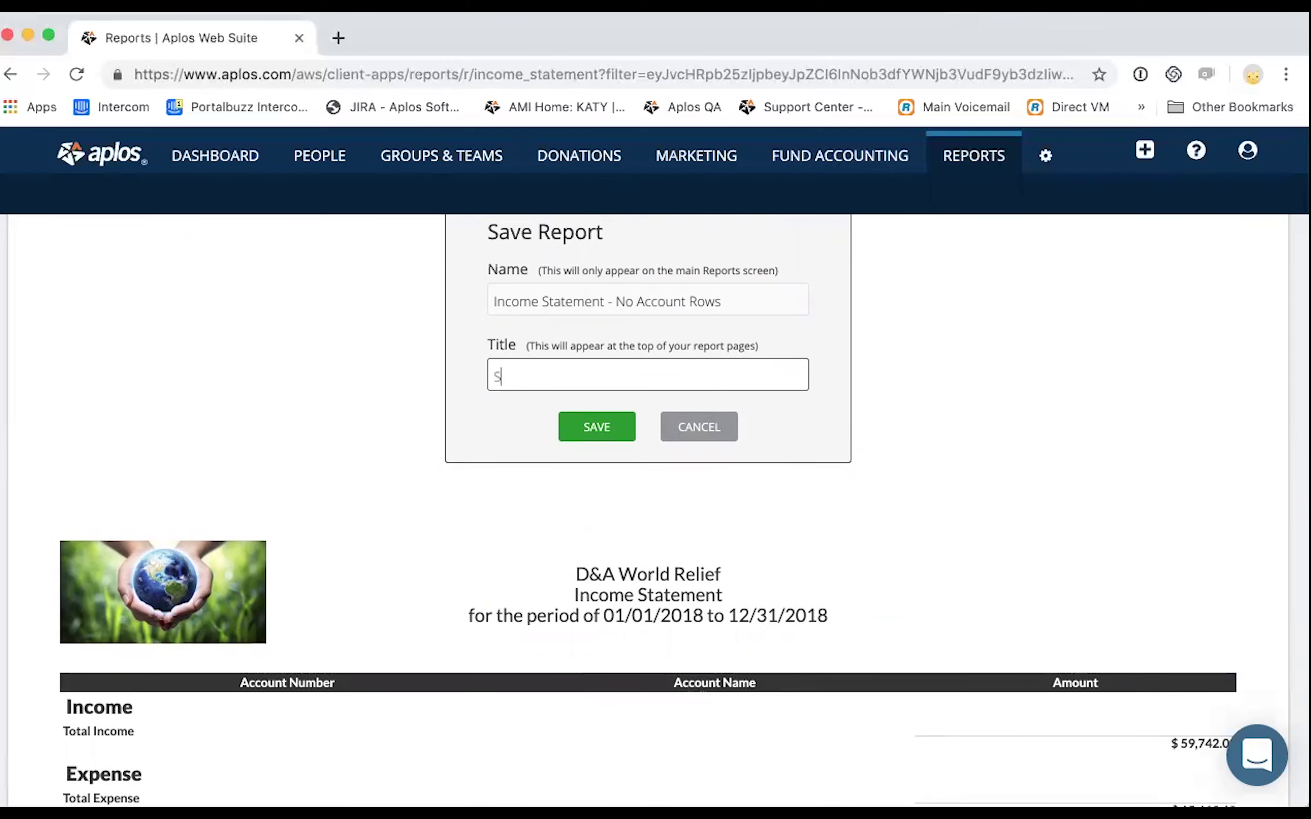
pyautogui.write('tatement')
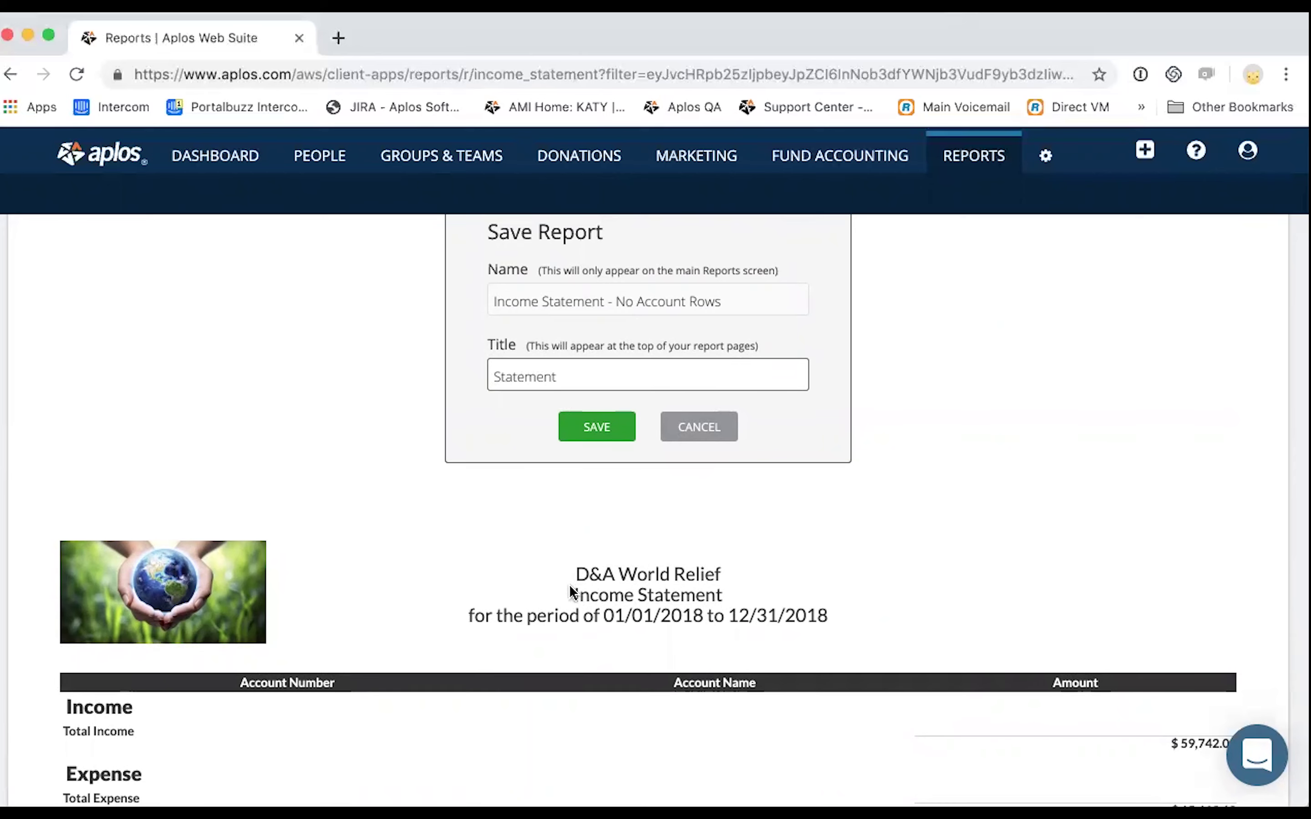
pyautogui.moveTo(575, 595); pyautogui.dragTo(740, 589)
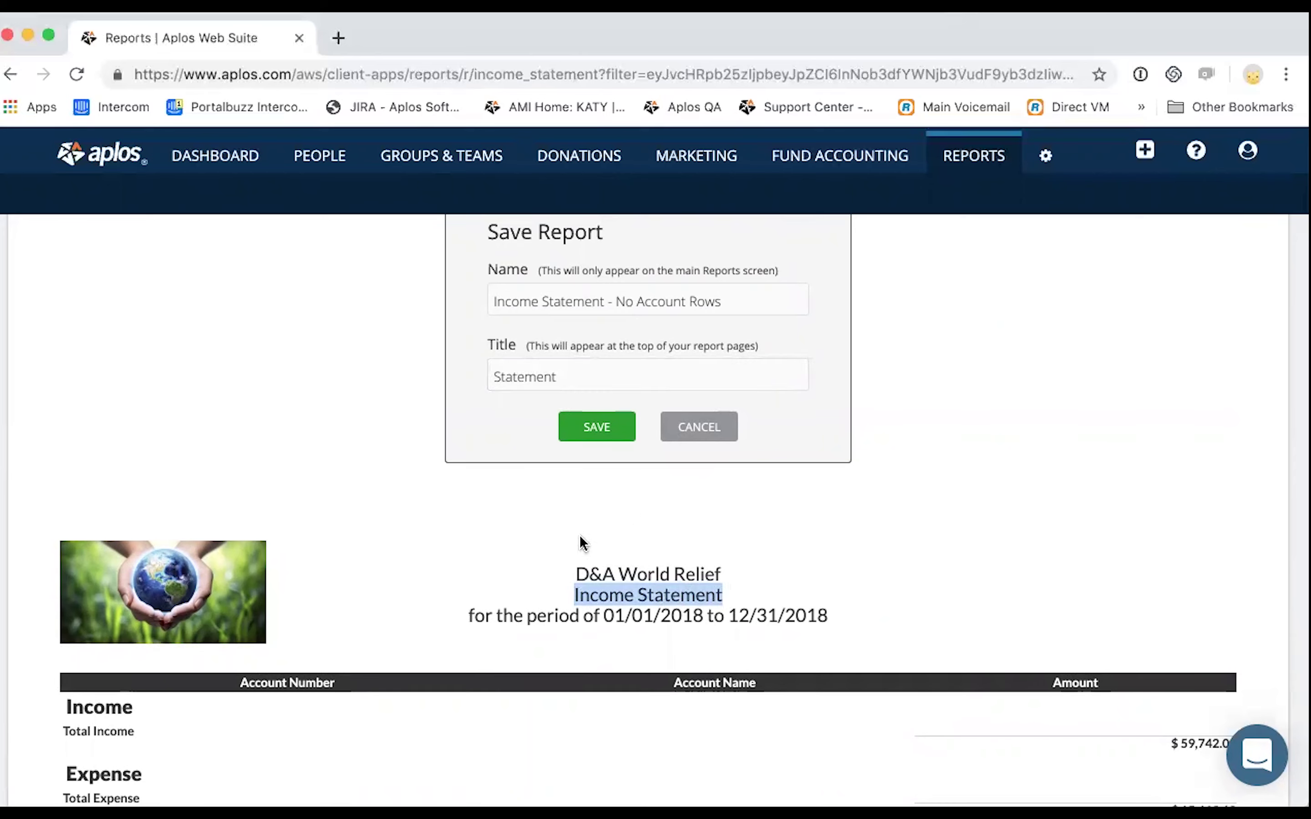
pyautogui.click(582, 381)
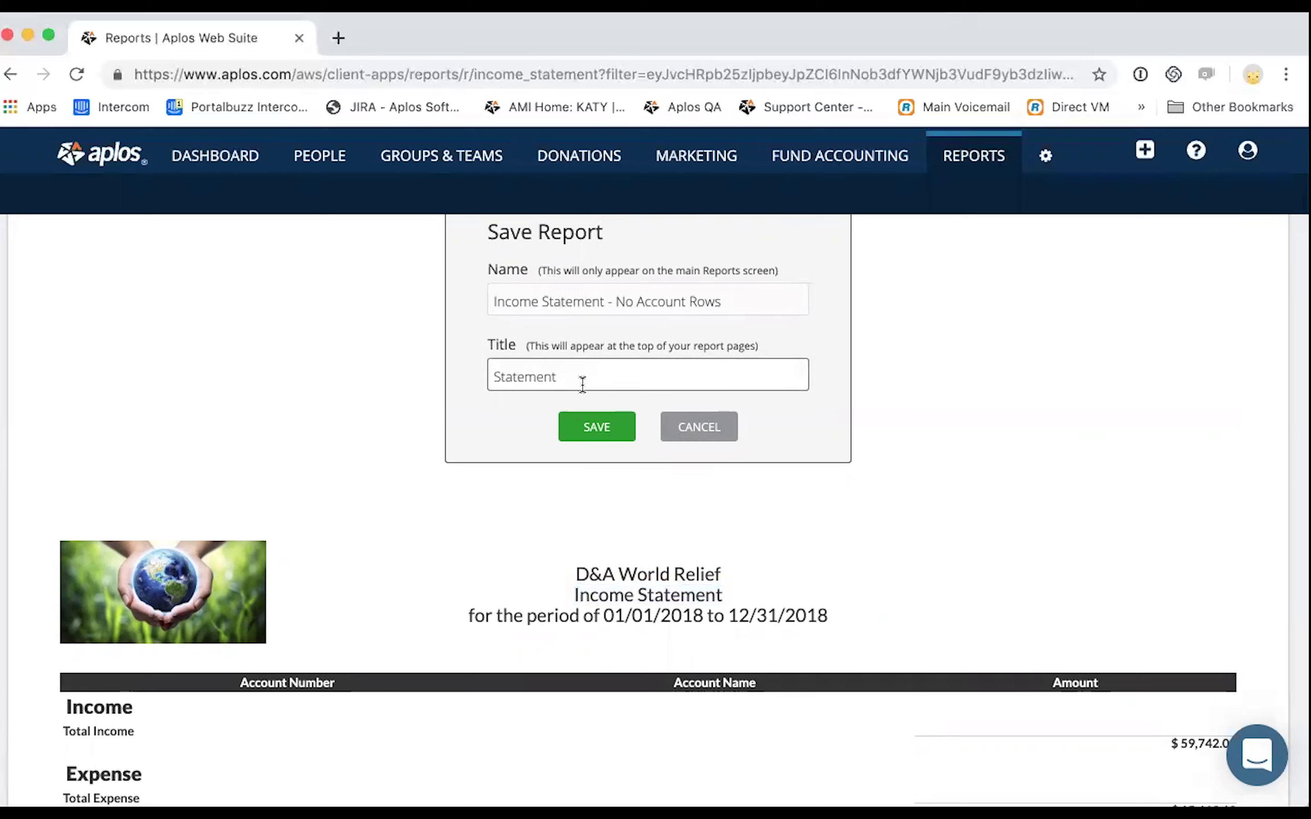
pyautogui.write('of Activiy')
pyautogui.press('BackSpace')
pyautogui.press('BackSpace')
pyautogui.write('i')
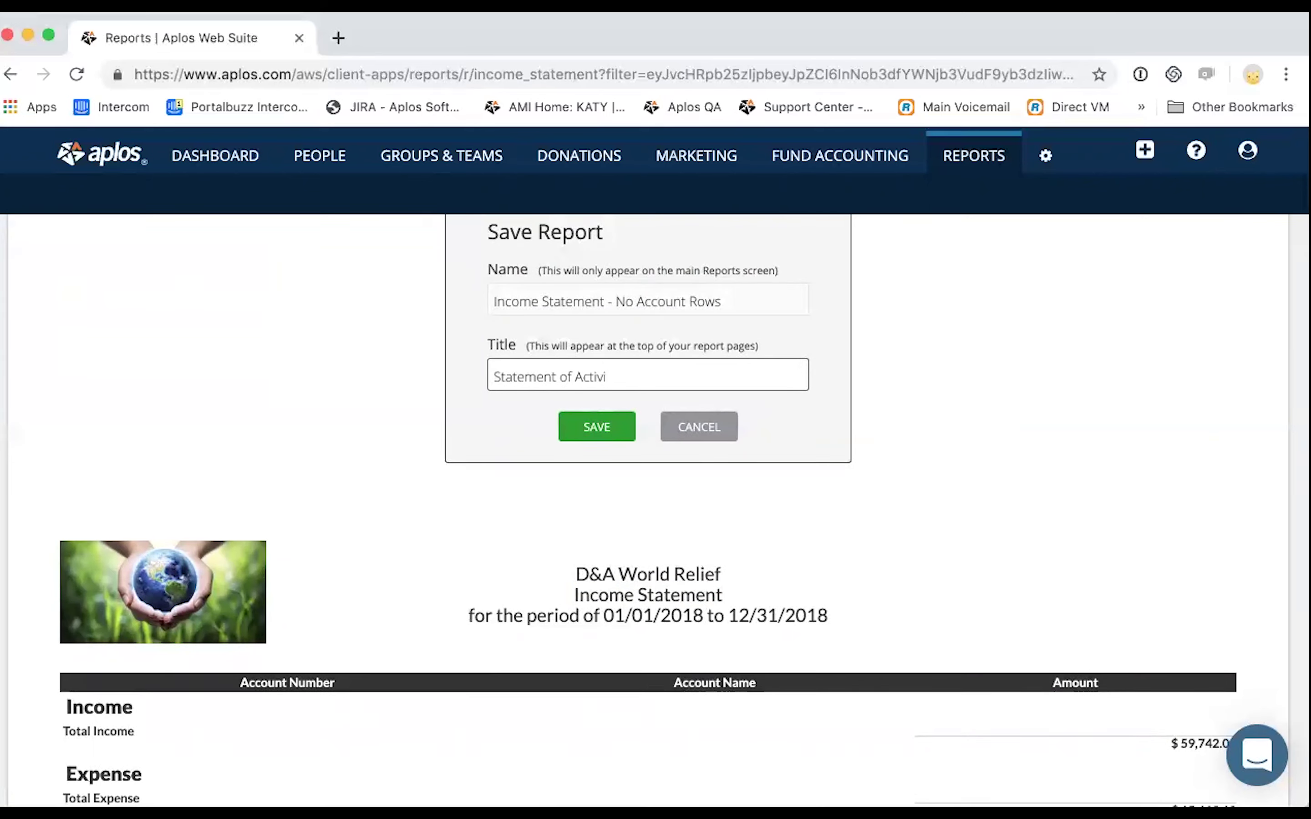
pyautogui.write('ty')
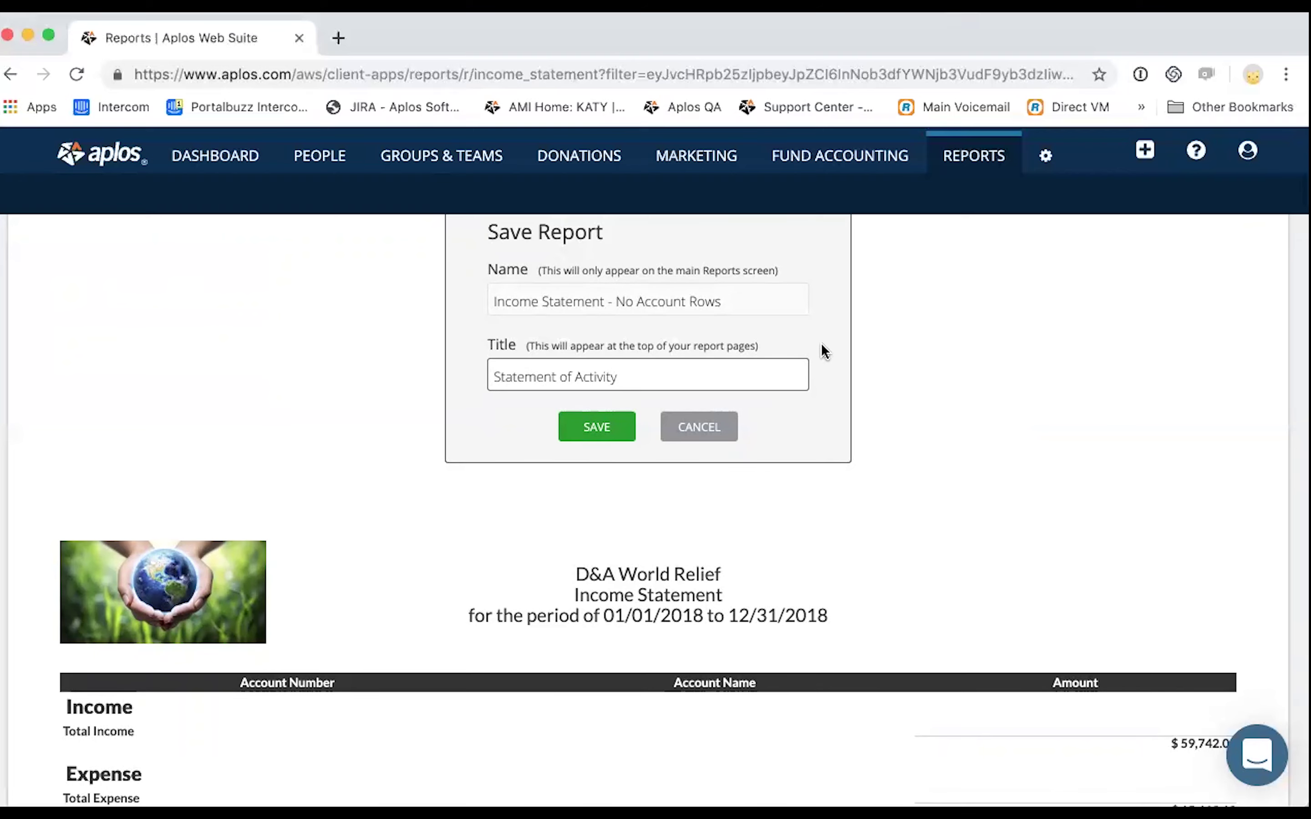
pyautogui.click(596, 428)
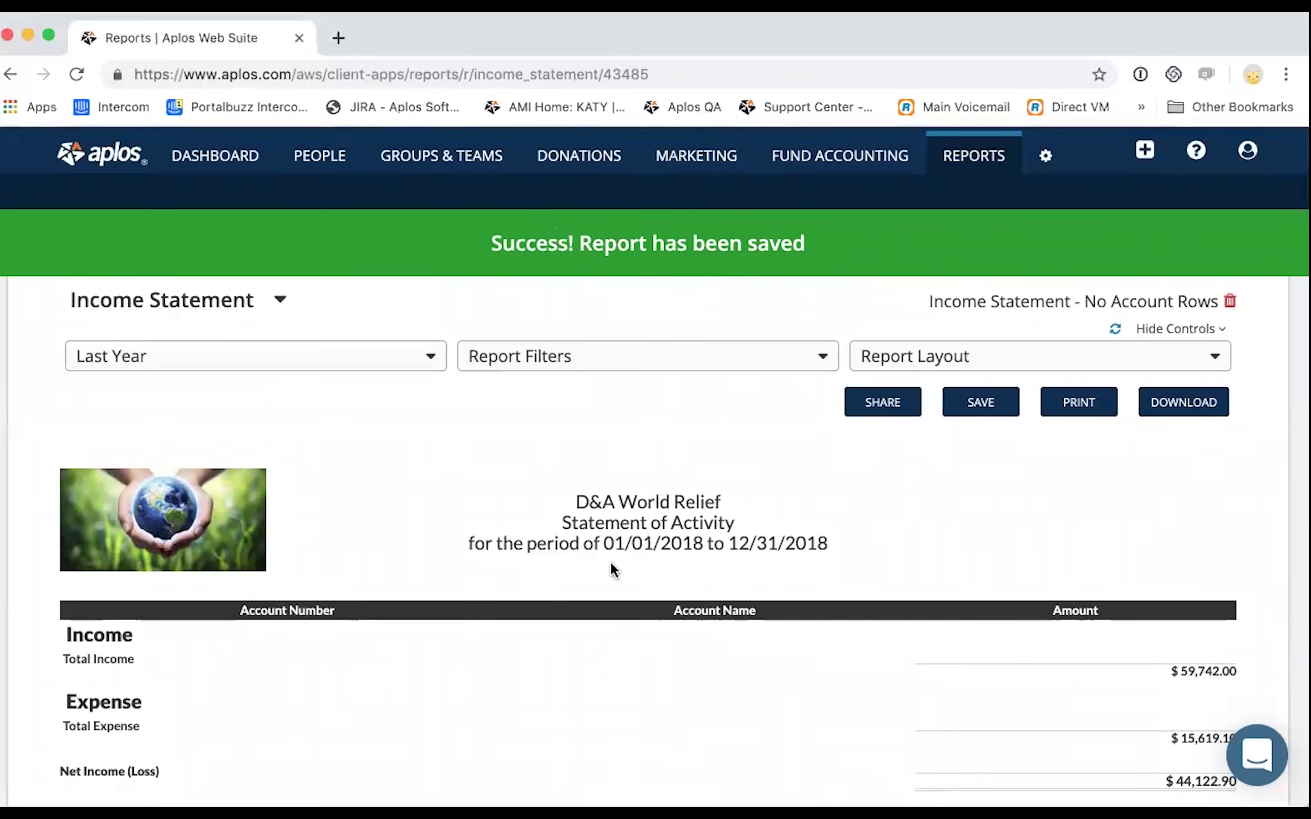
# Check the saved report's title and name, and view the download format options without downloading.
pyautogui.moveTo(564, 522); pyautogui.dragTo(750, 520)
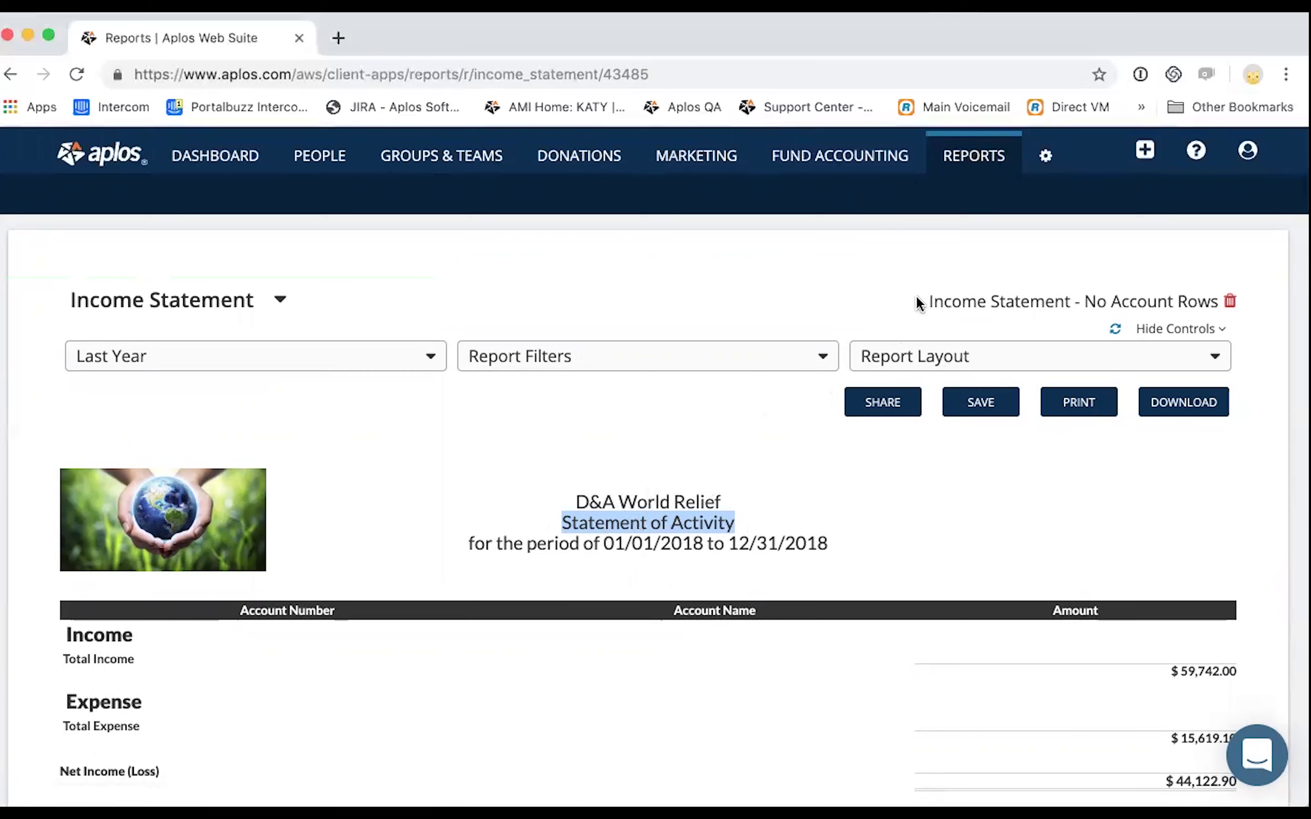
pyautogui.moveTo(927, 302); pyautogui.dragTo(1030, 278)
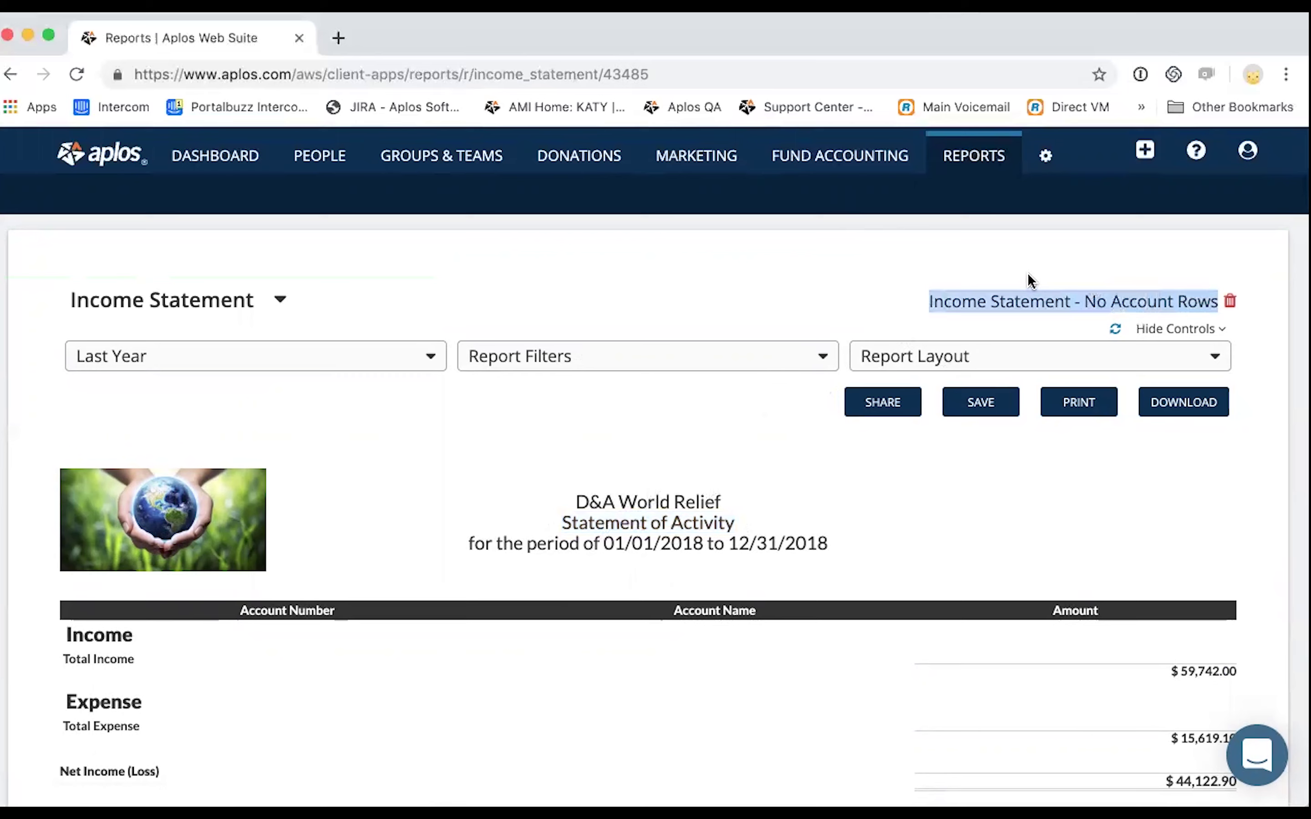
pyautogui.click(941, 258)
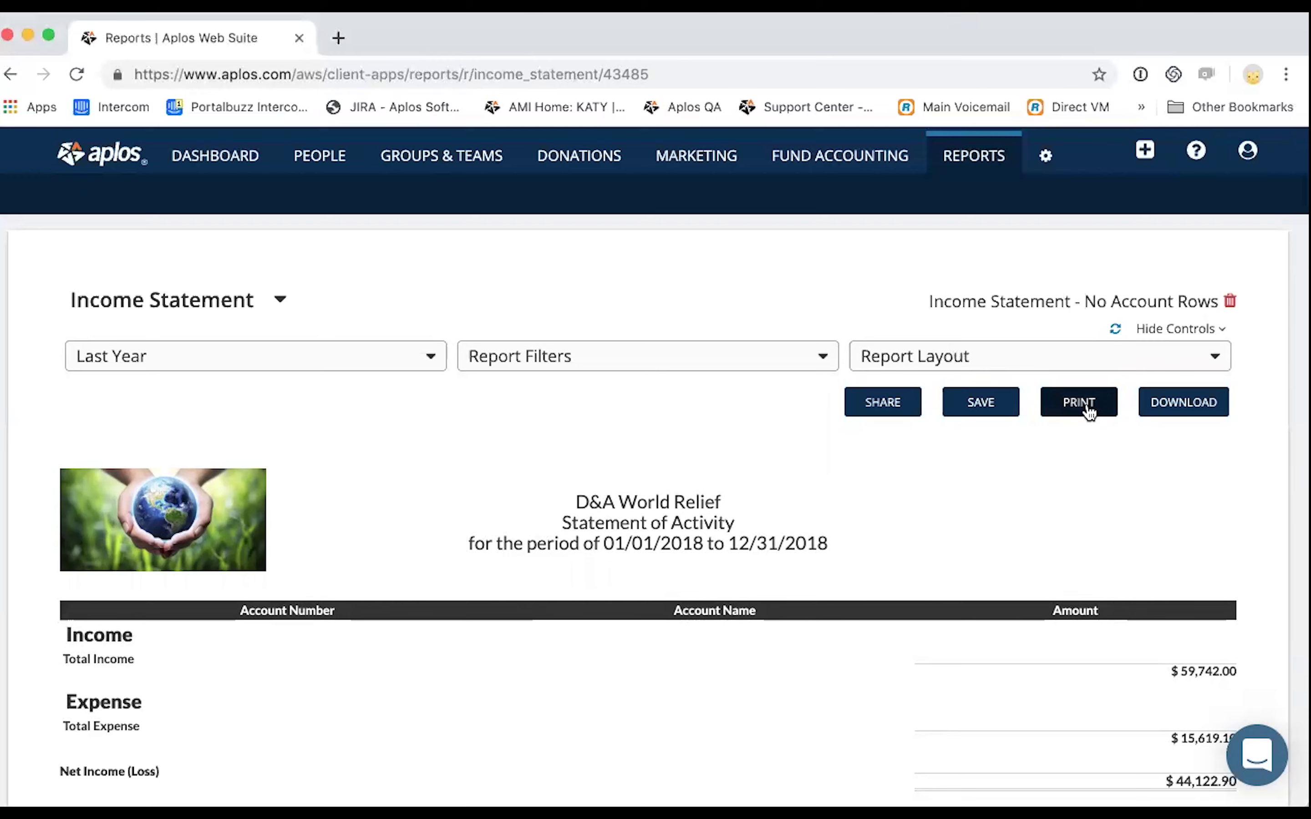
pyautogui.click(1206, 416)
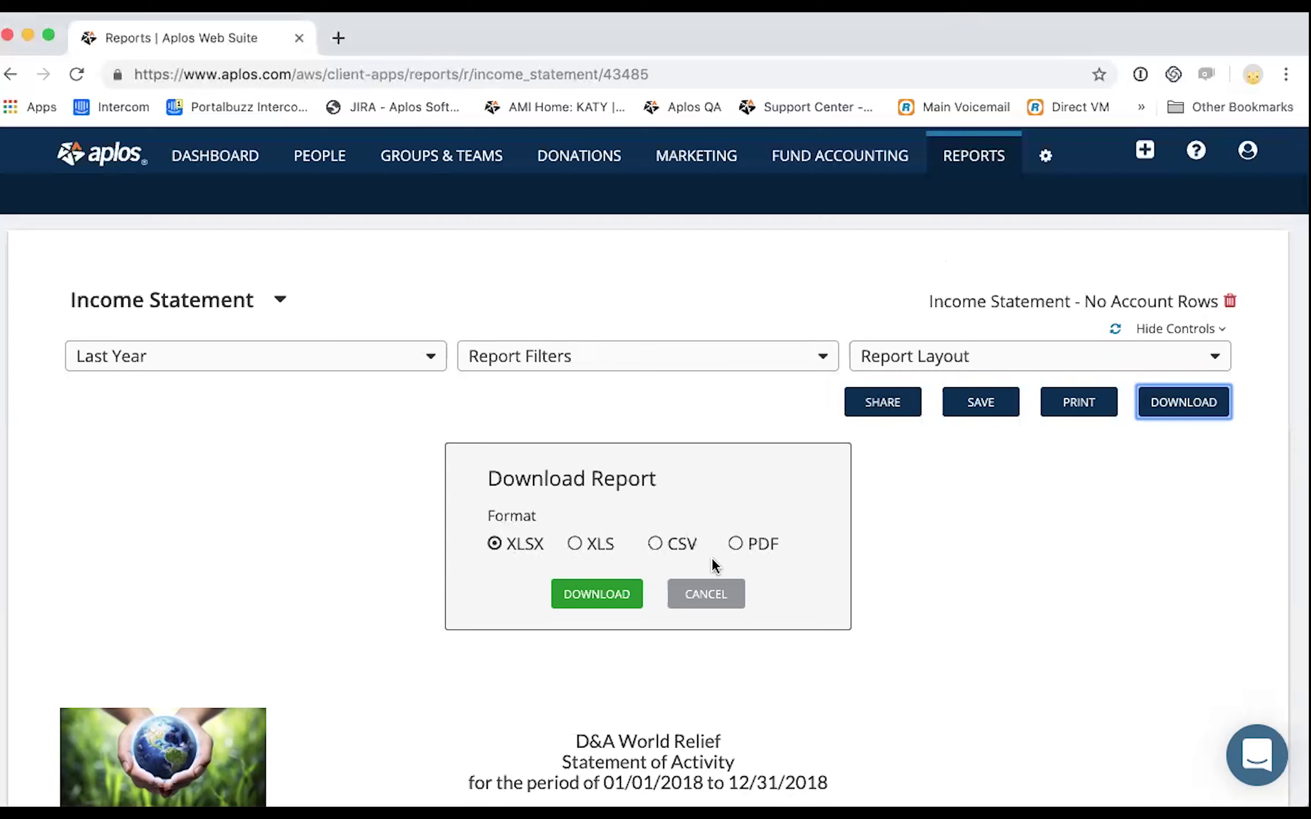
pyautogui.click(721, 594)
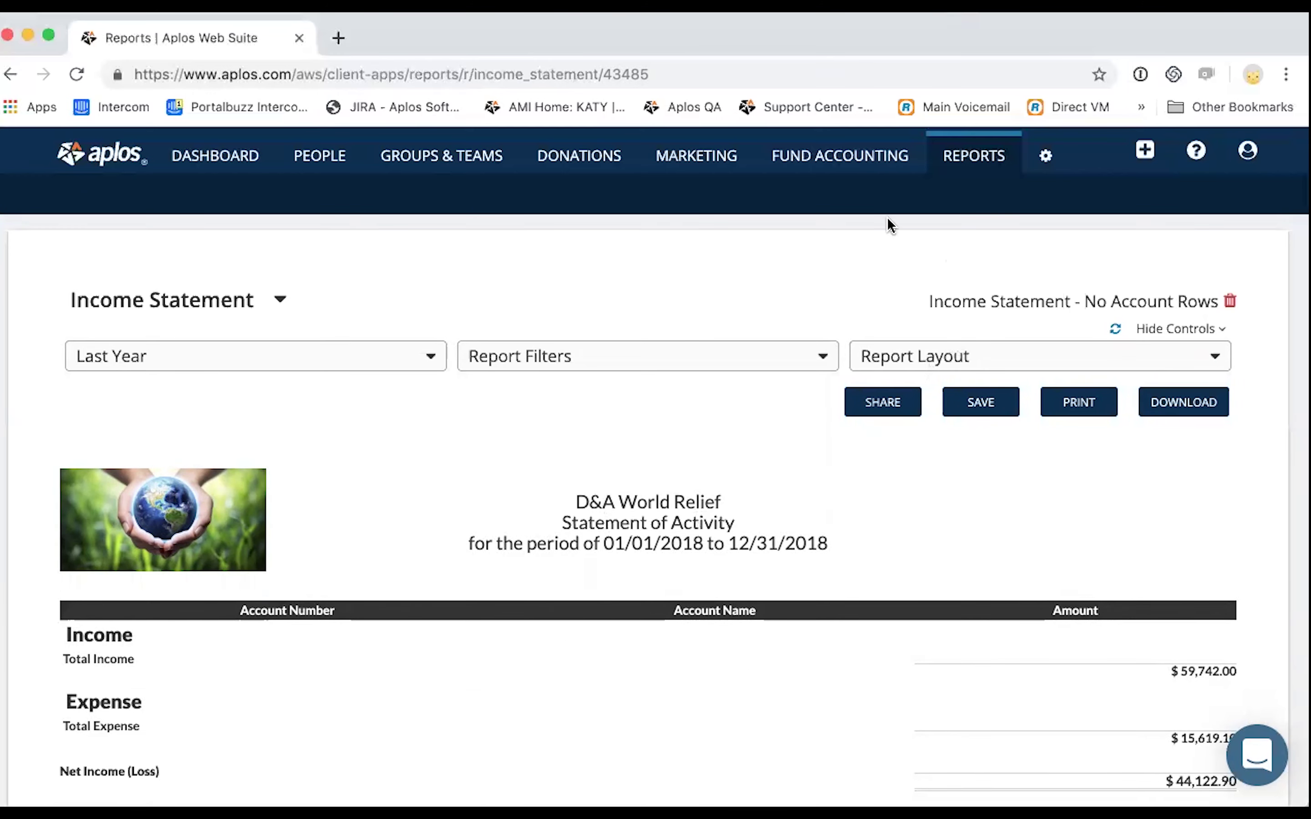
# Return to the reports list and open "Income Statement - No Account Rows" from the Saved reports.
pyautogui.click(993, 151)
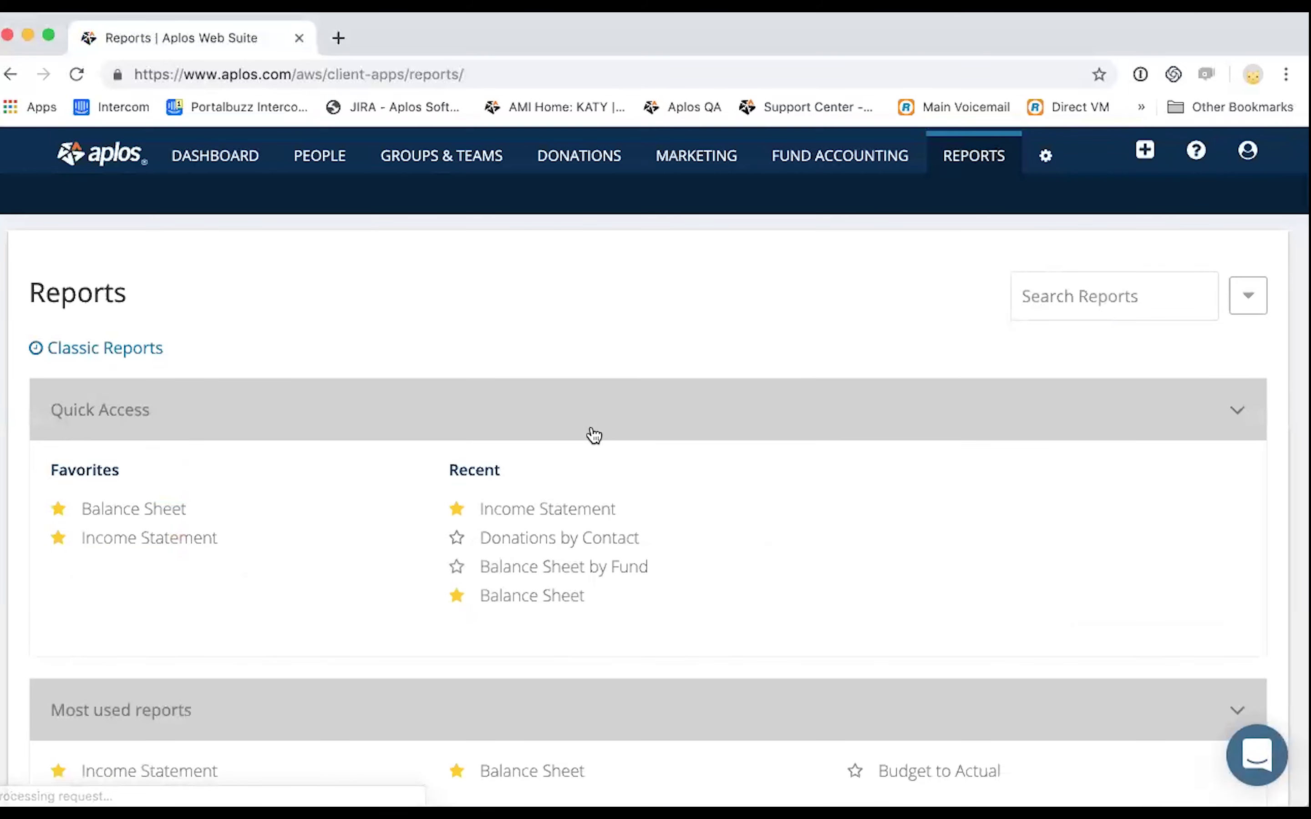
pyautogui.scroll(-10, 595, 433)
pyautogui.scroll(-20, 594, 426)
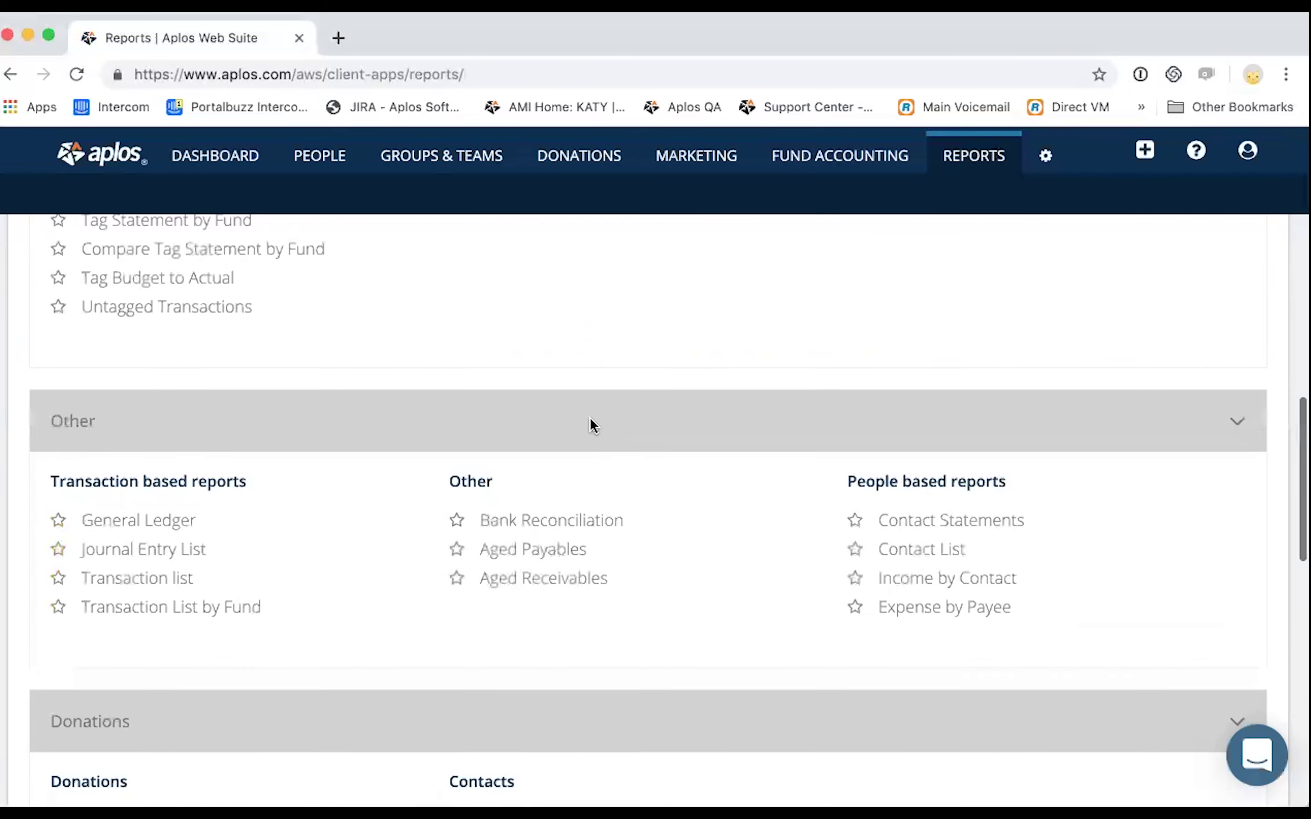
pyautogui.scroll(-1, 595, 427)
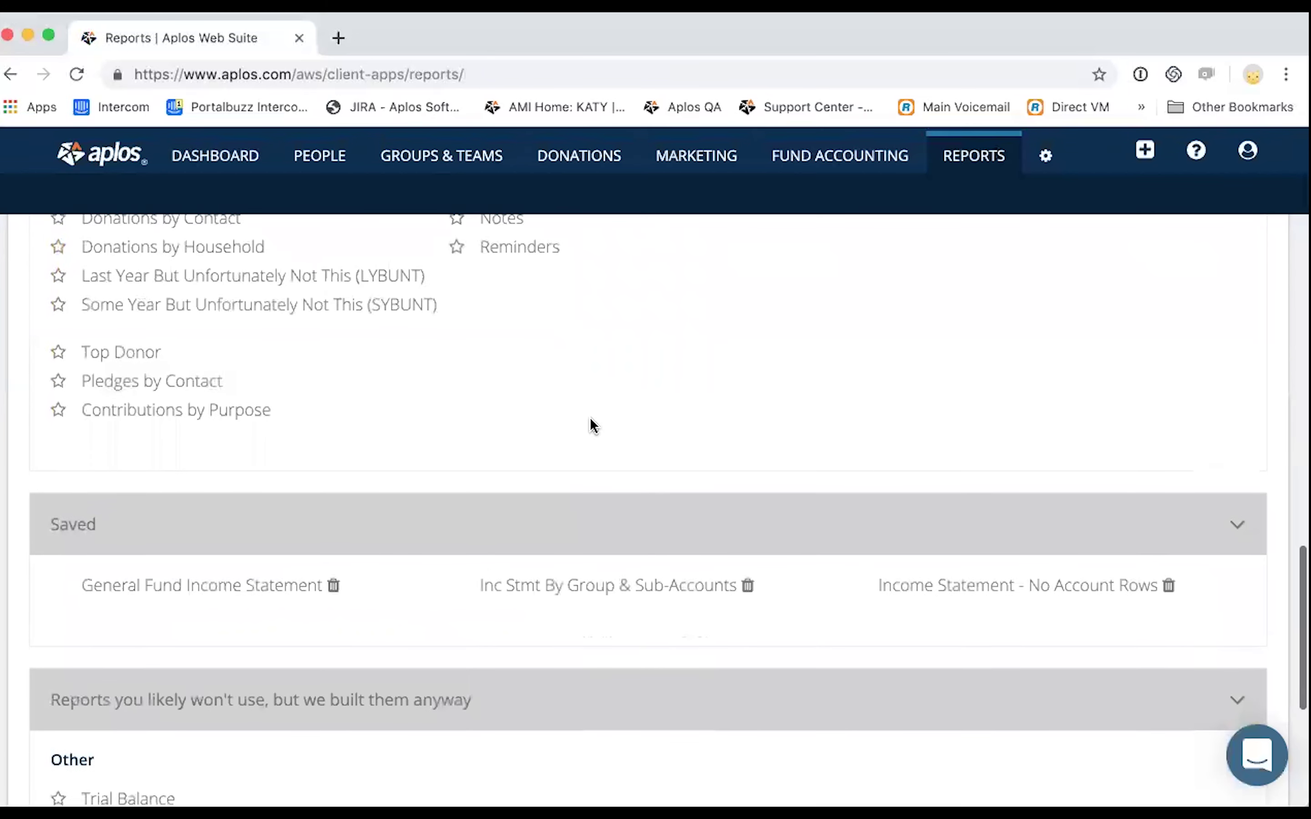
pyautogui.click(1065, 593)
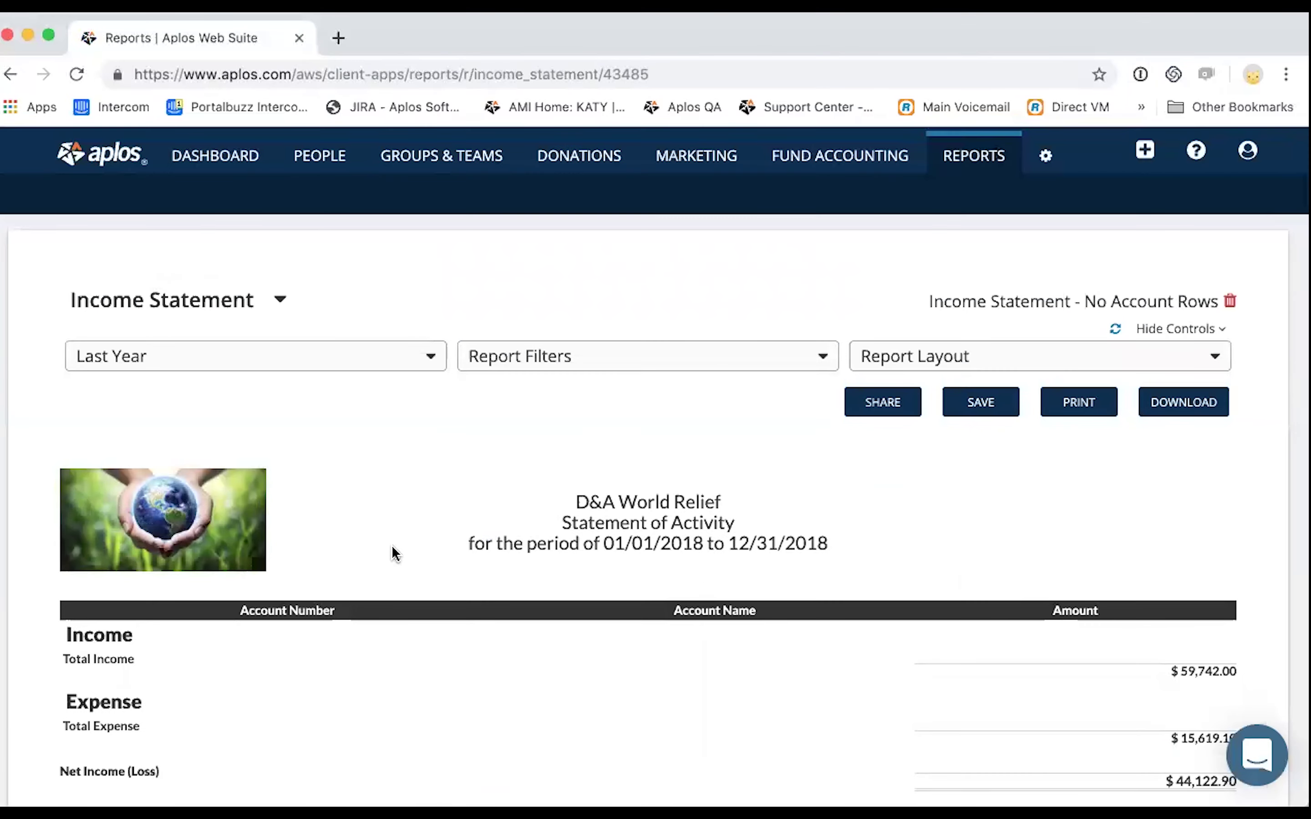
# Review the reopened report's display and account basis layout options without changing them.
pyautogui.scroll(-1, 394, 552)
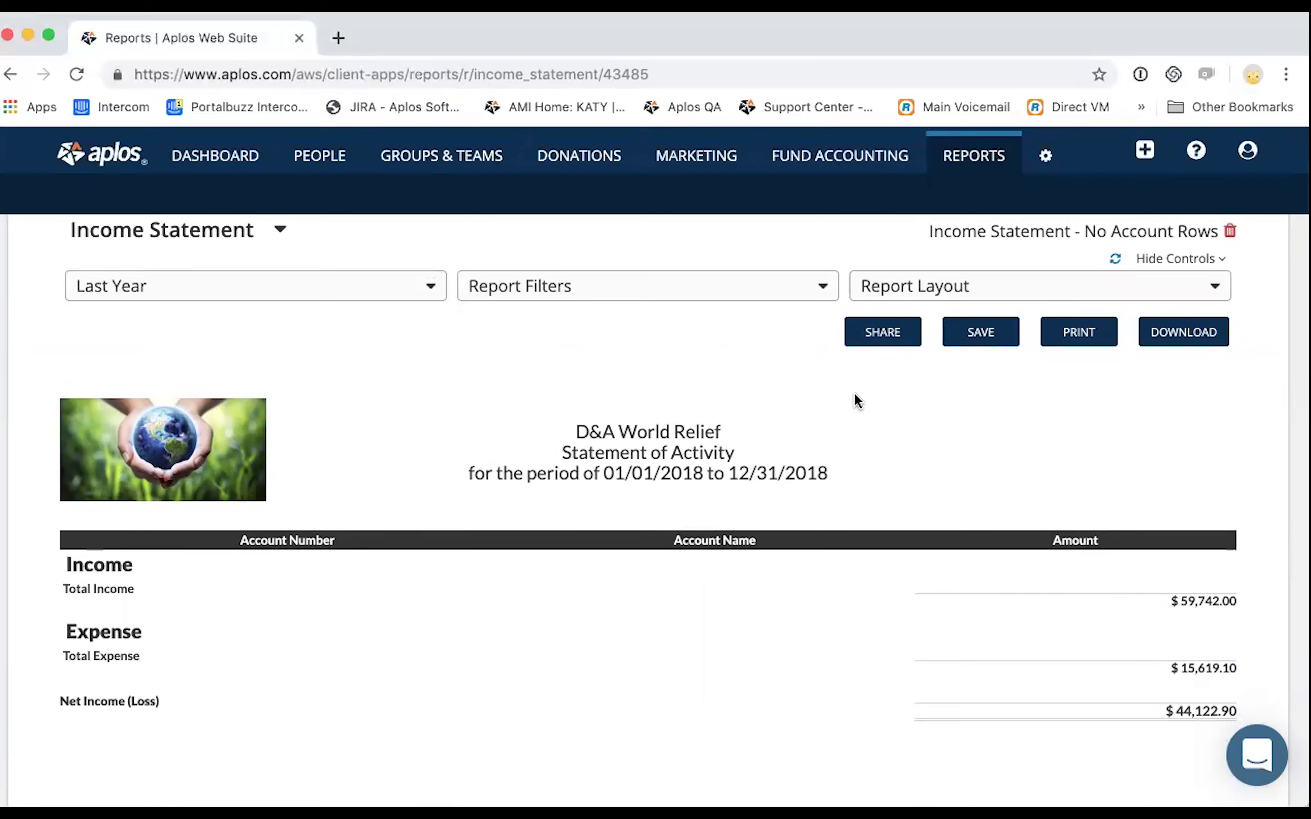
pyautogui.click(1001, 286)
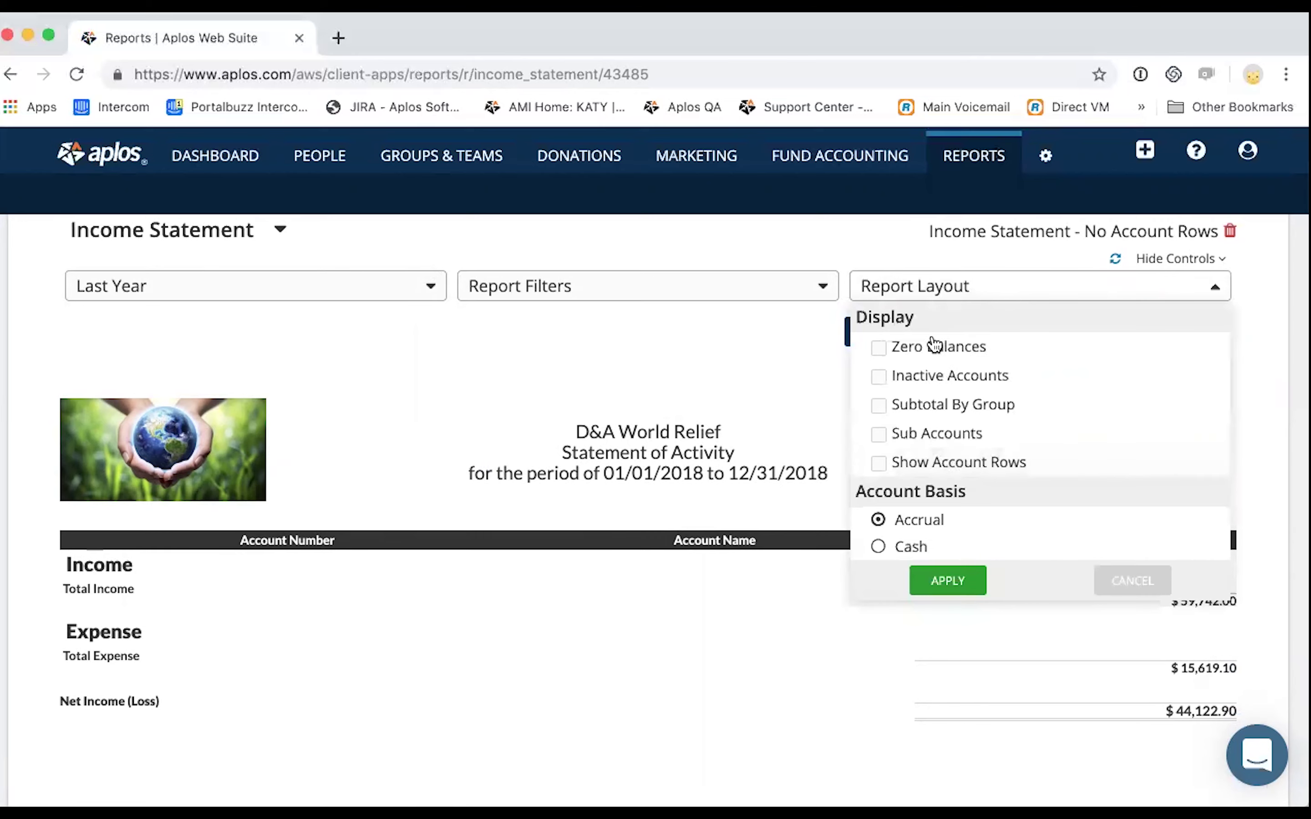
pyautogui.click(1147, 589)
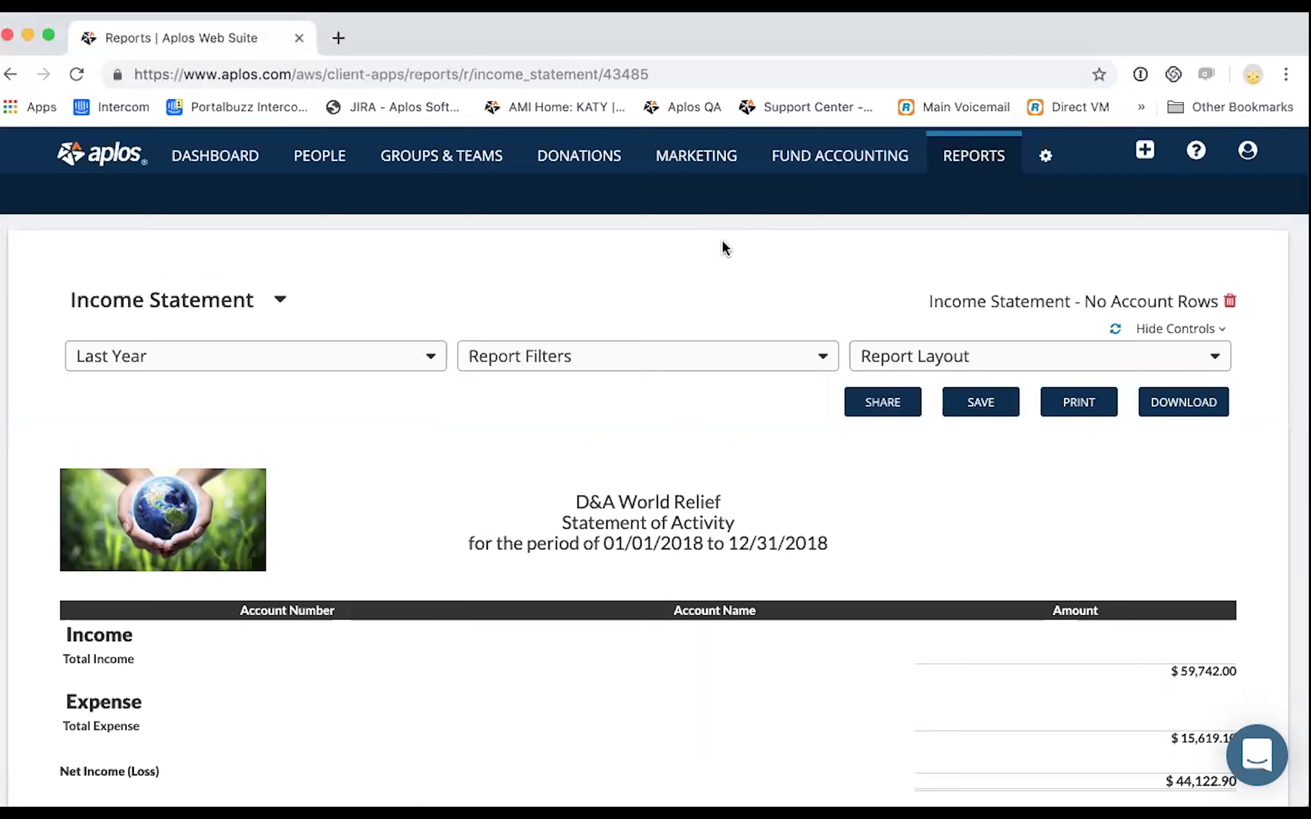
# Return to the reports list, open the favorite Balance Sheet and review its assets, liabilities and equity.
pyautogui.click(980, 154)
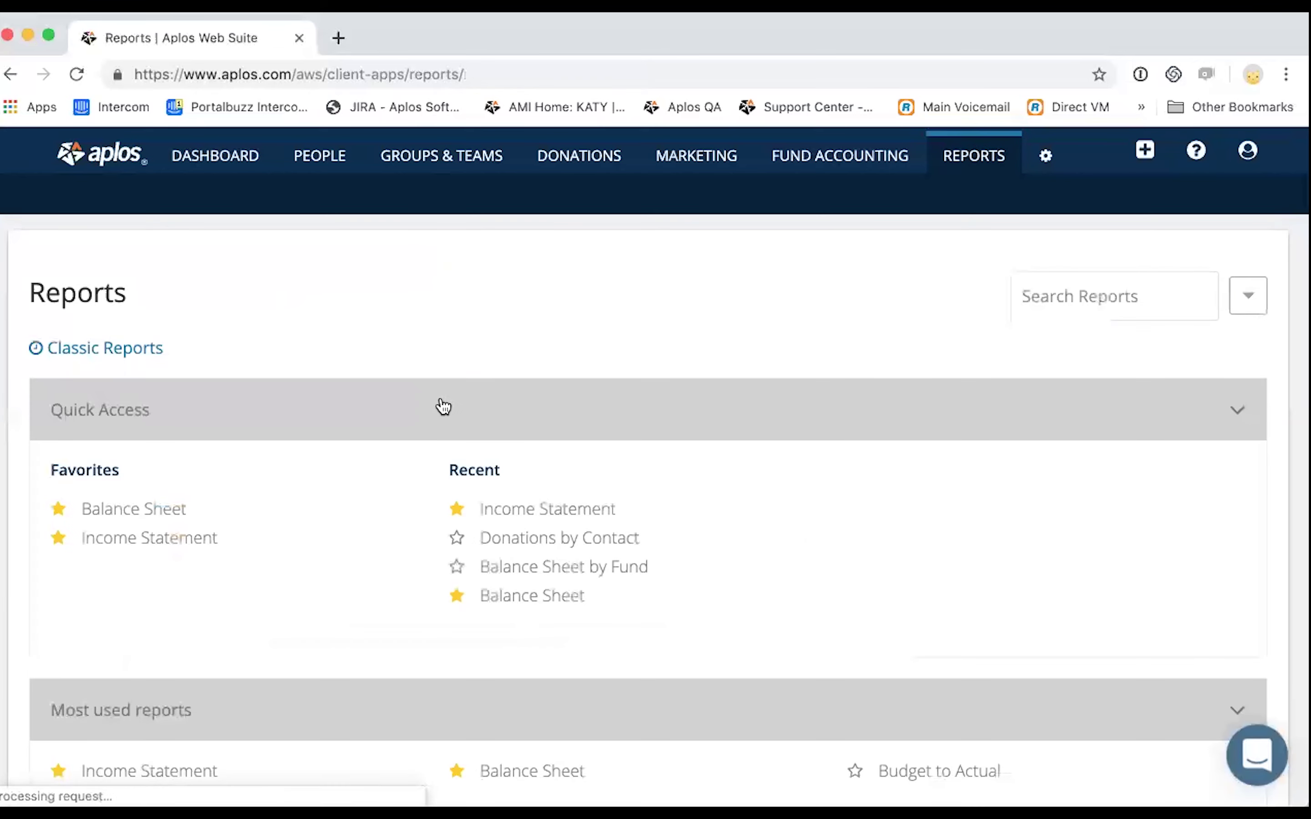
pyautogui.scroll(-1, 442, 407)
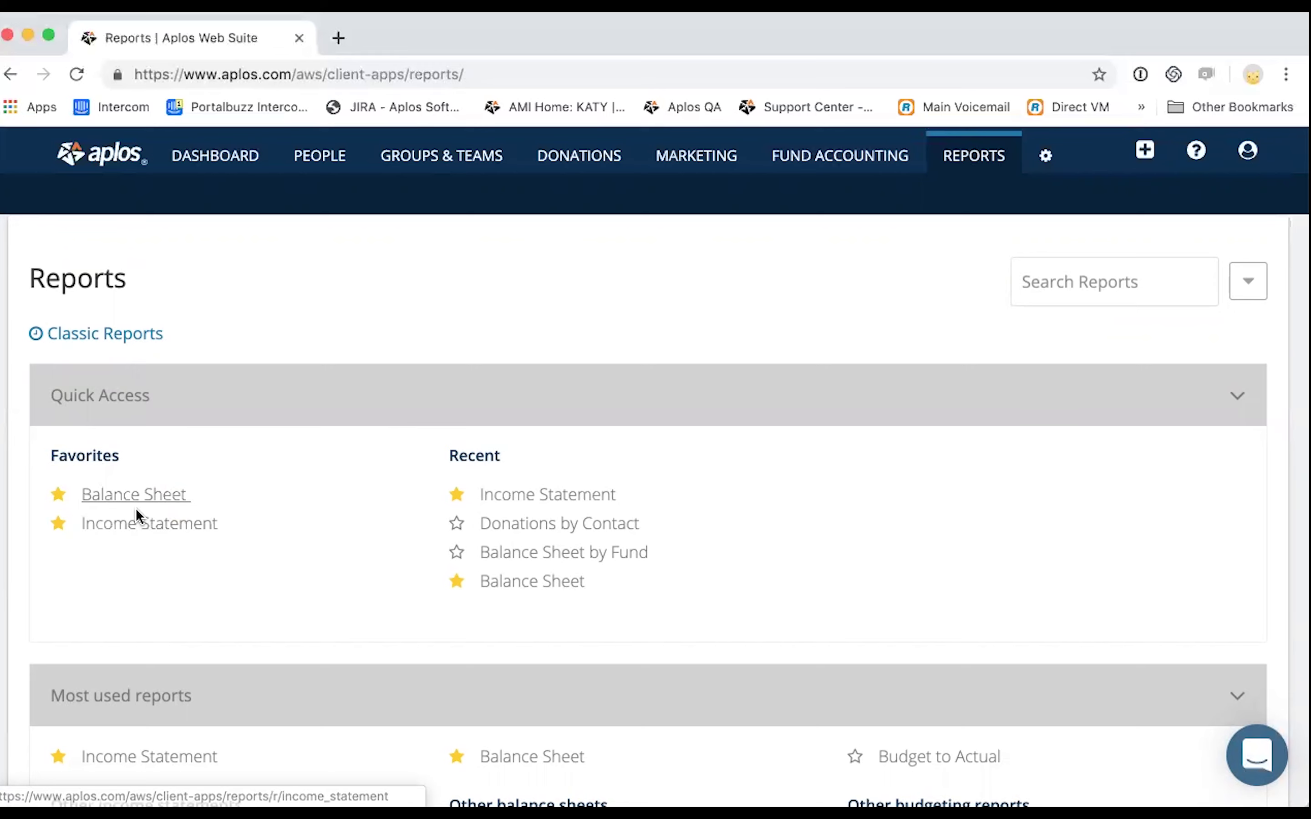
pyautogui.click(137, 495)
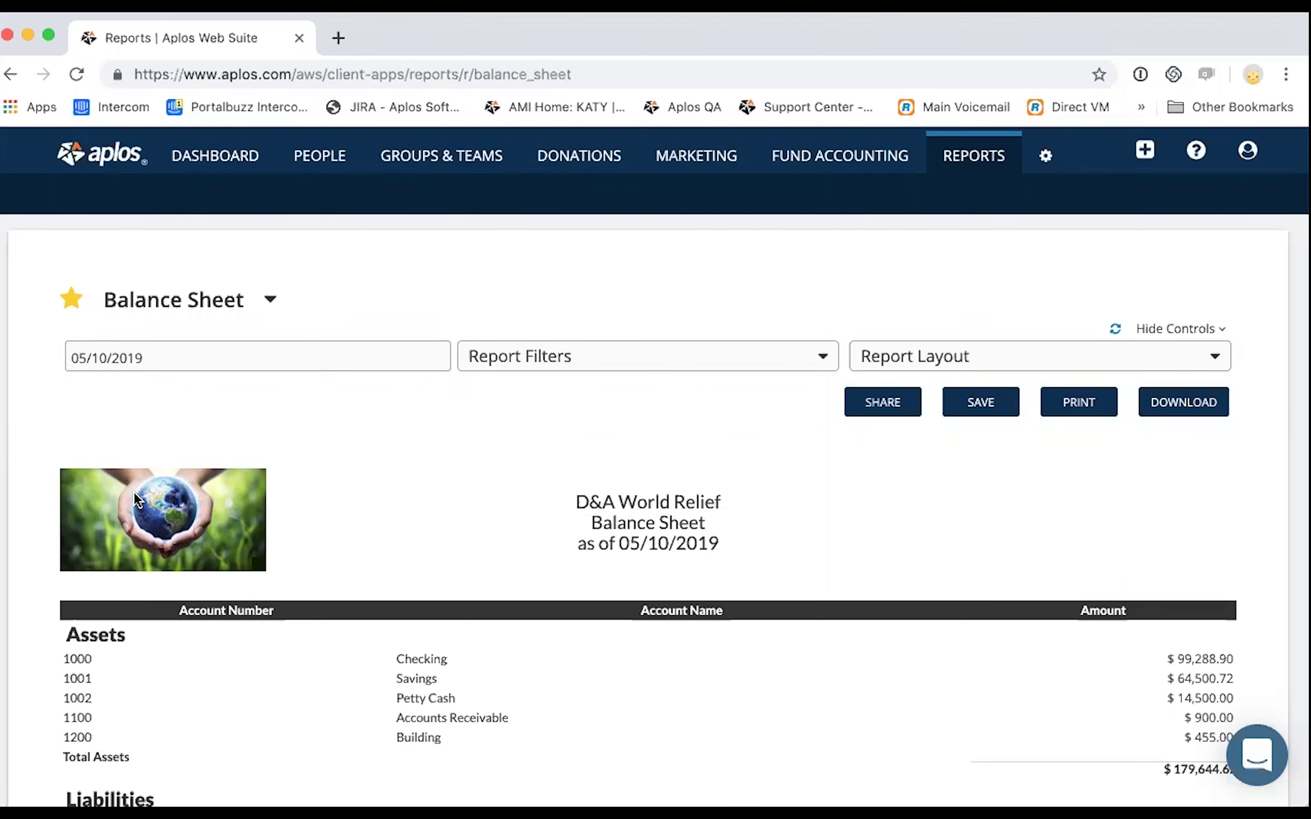
pyautogui.scroll(-2, 134, 492)
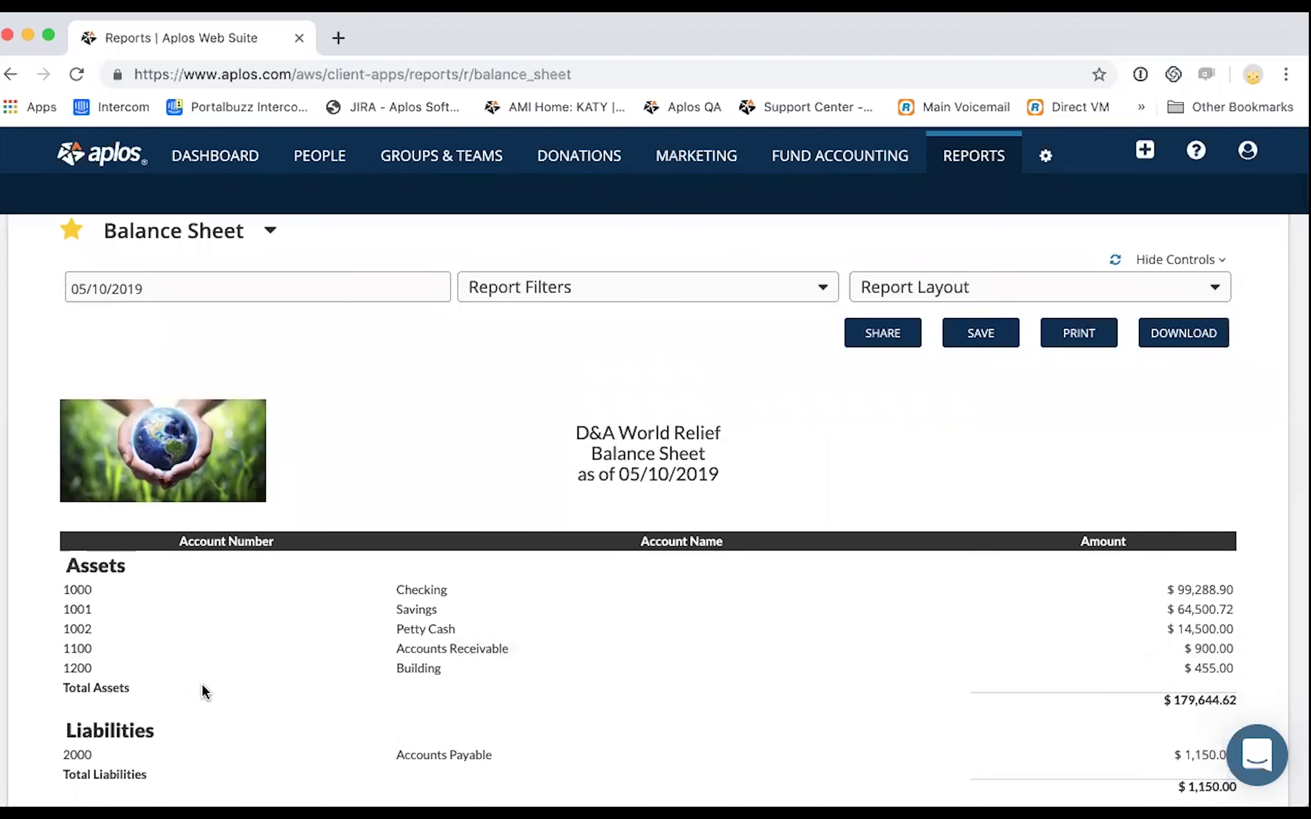
pyautogui.scroll(-1, 203, 689)
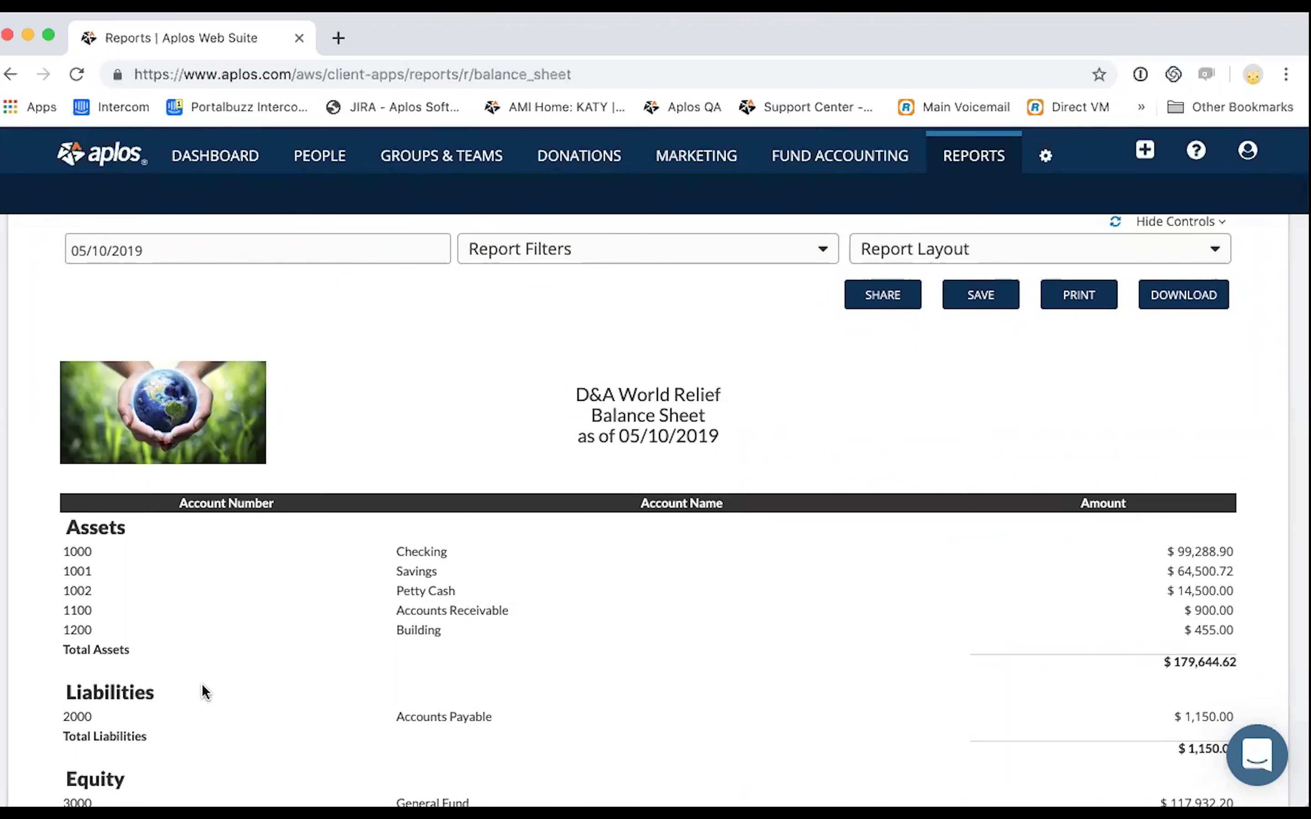
pyautogui.scroll(-1, 203, 691)
pyautogui.scroll(4, 202, 683)
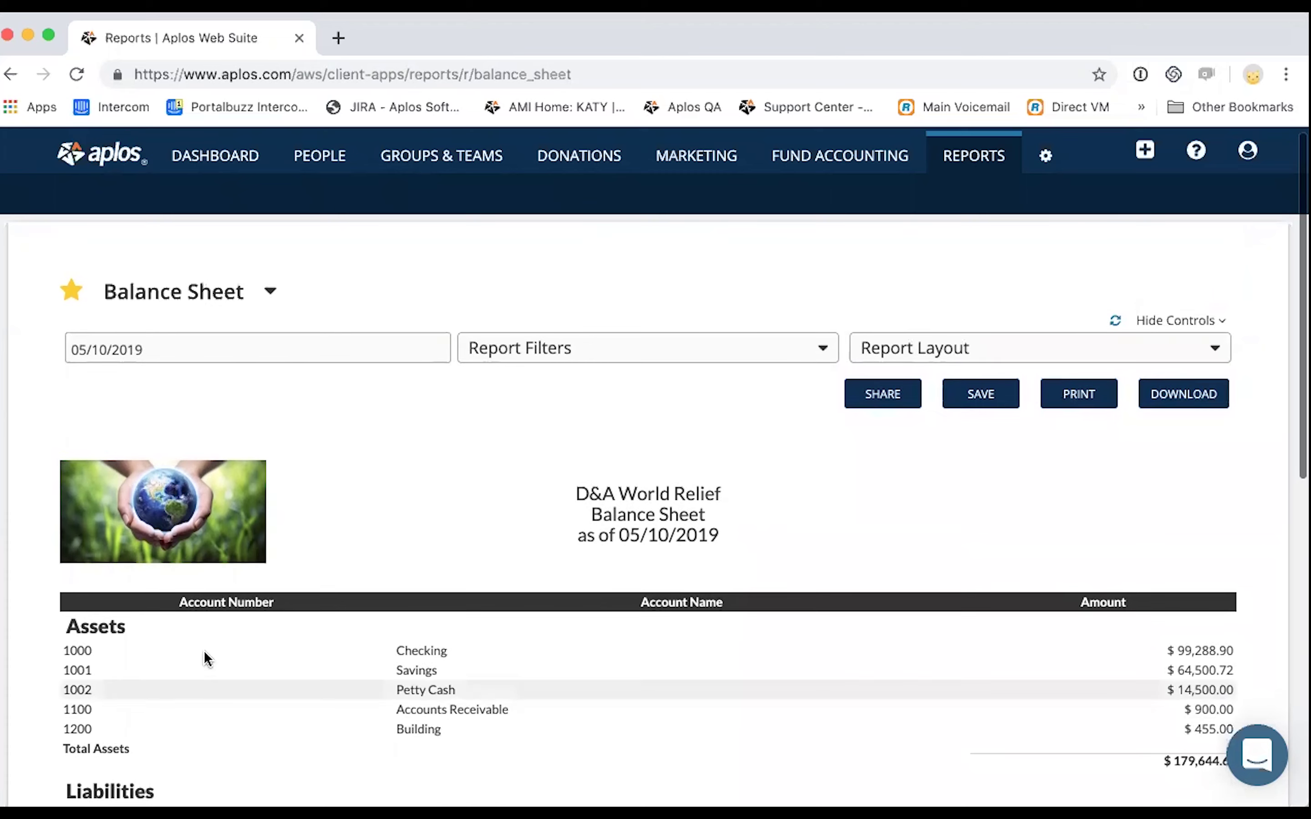
# Review the Balance Sheet's available report filters and its display and account basis layout options without changing them.
pyautogui.scroll(-1, 476, 404)
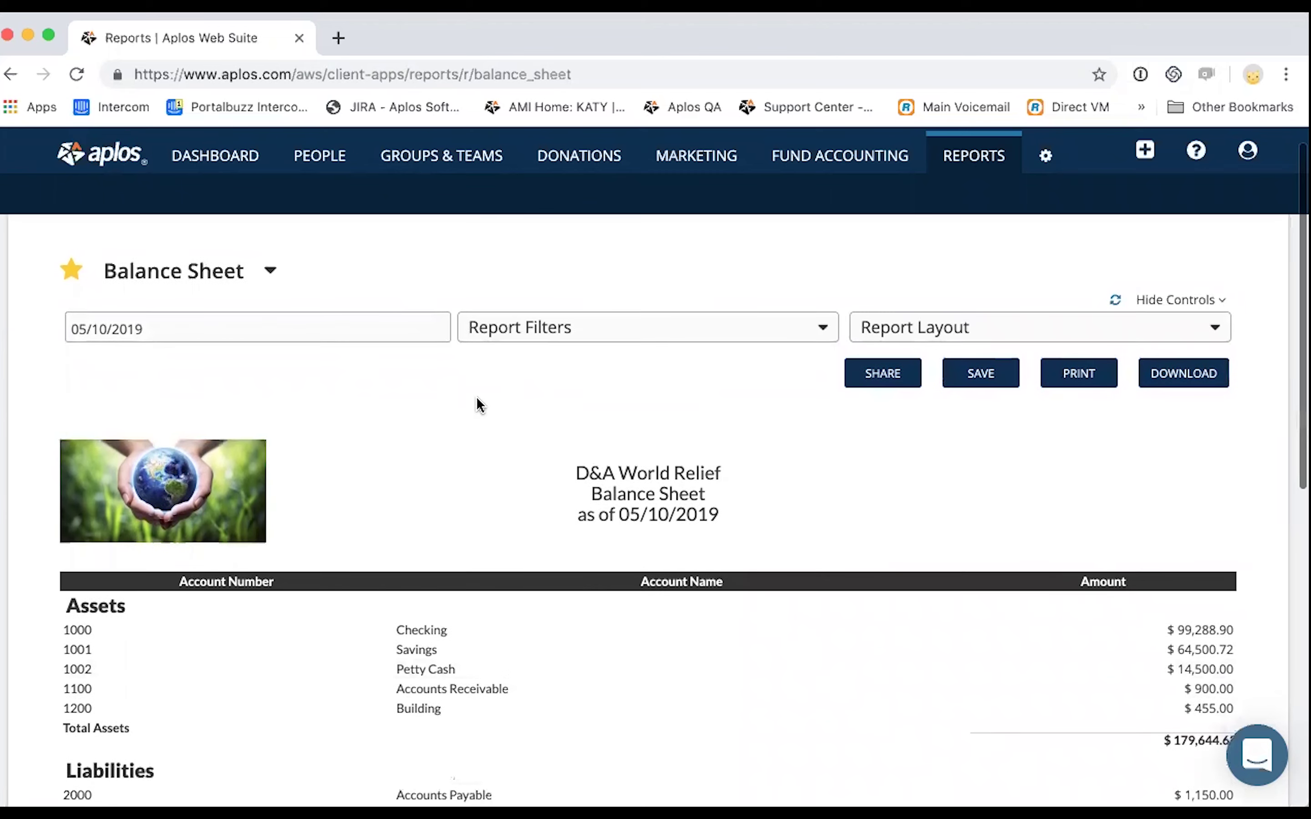
pyautogui.scroll(2, 458, 404)
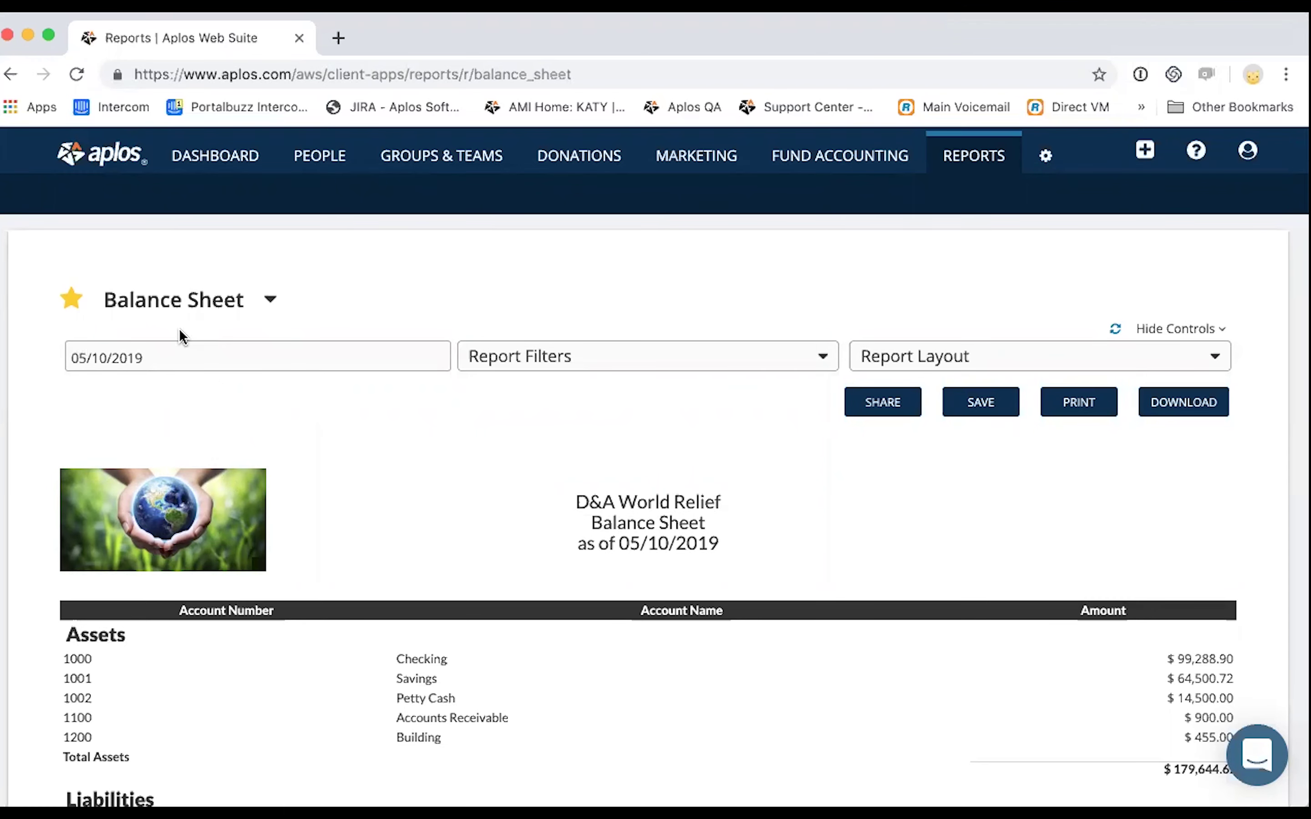
pyautogui.click(652, 367)
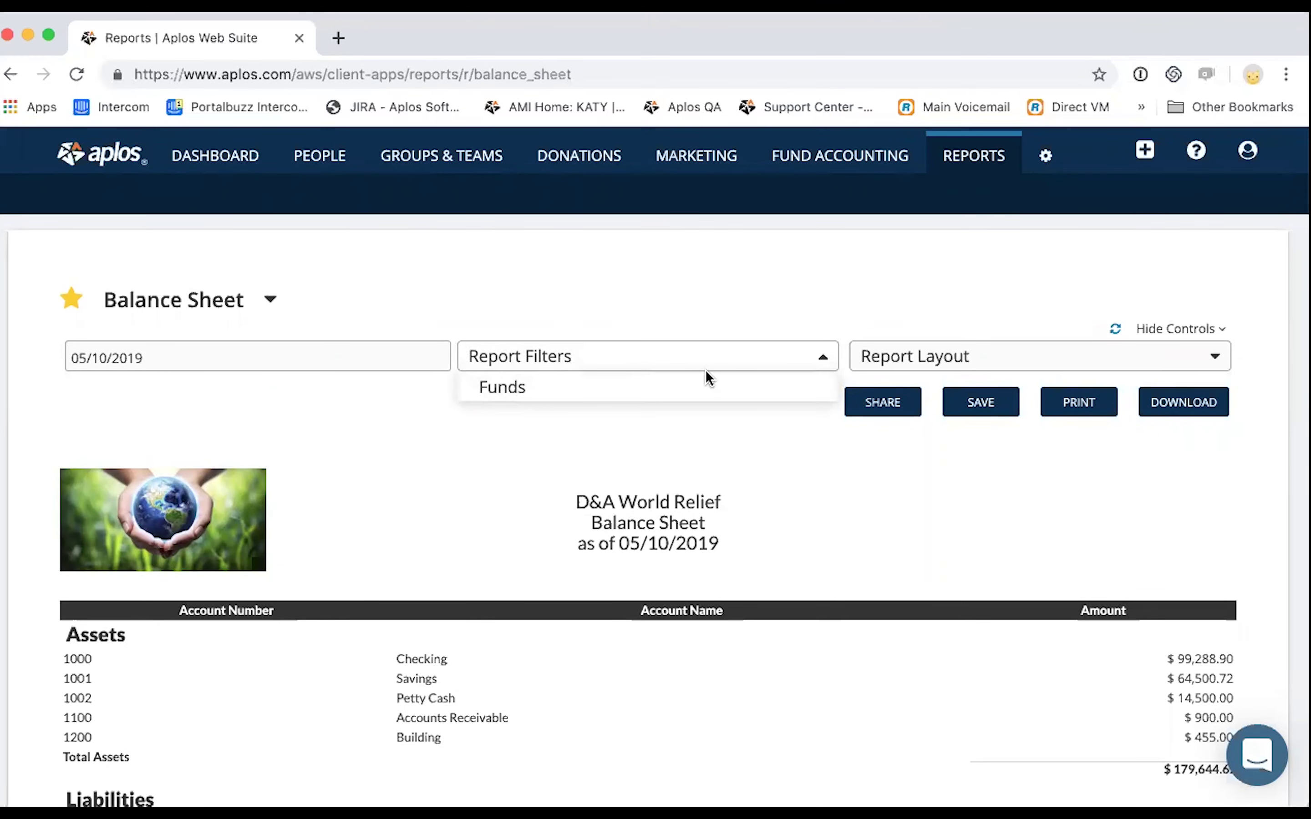
pyautogui.click(760, 362)
pyautogui.click(1041, 359)
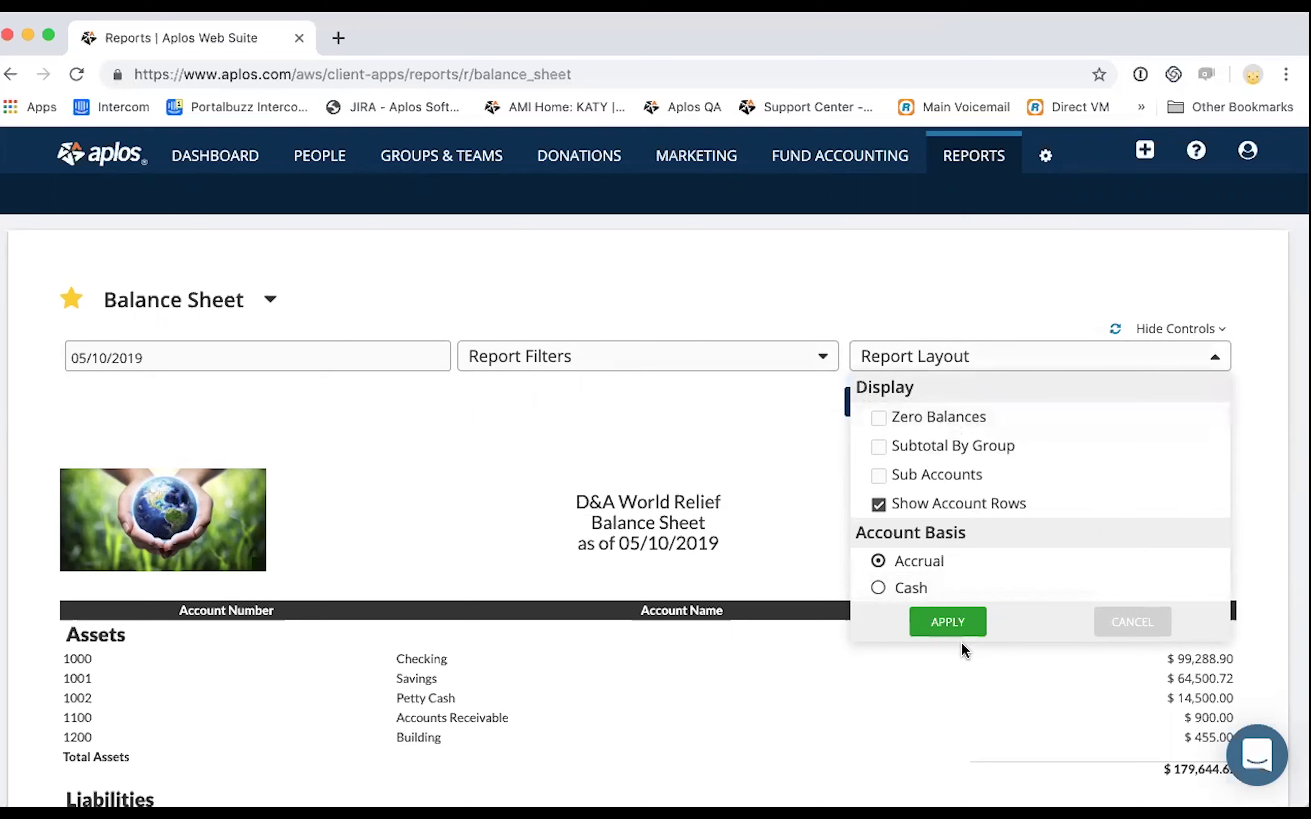
pyautogui.click(1051, 358)
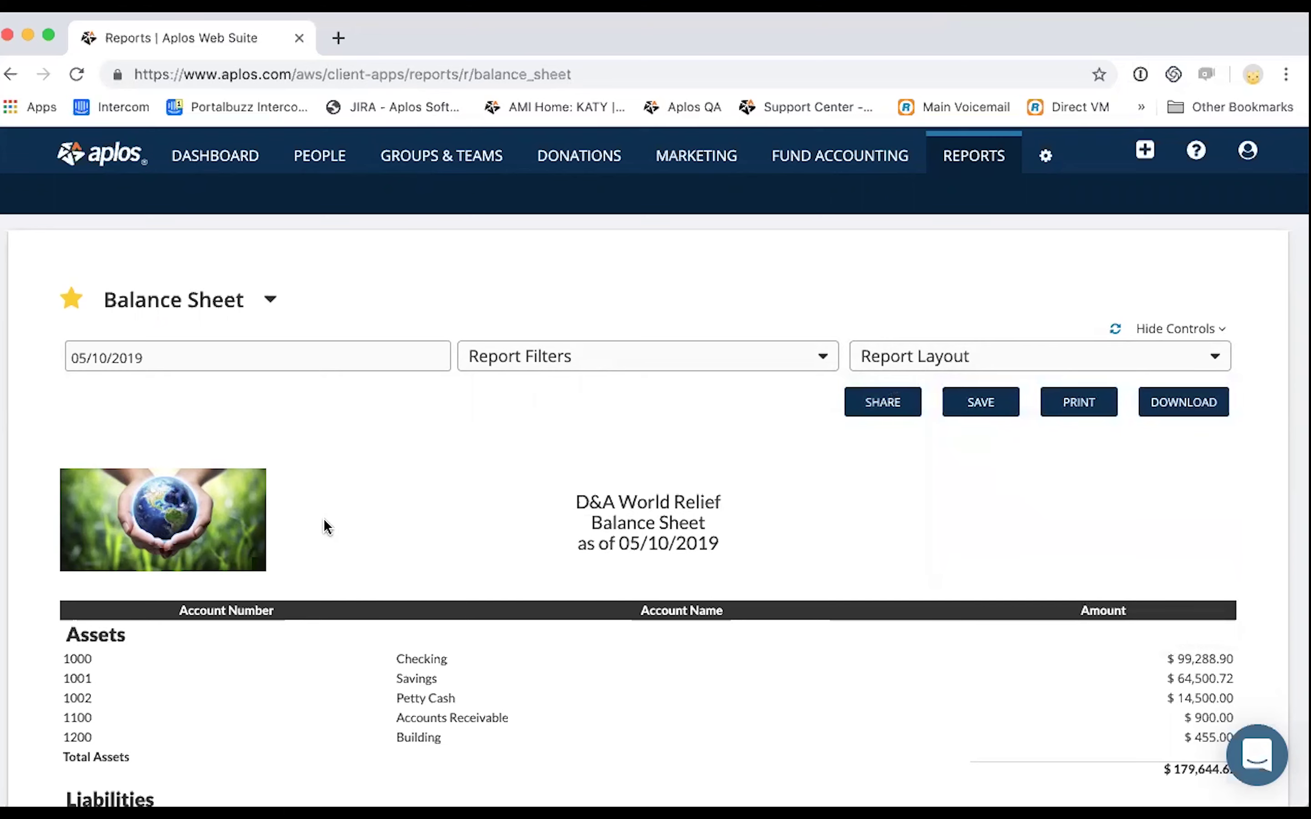
# Examine the Balance Sheet's asset and liability accounts and the individual fund balances listed under Equity.
pyautogui.scroll(-1, 326, 527)
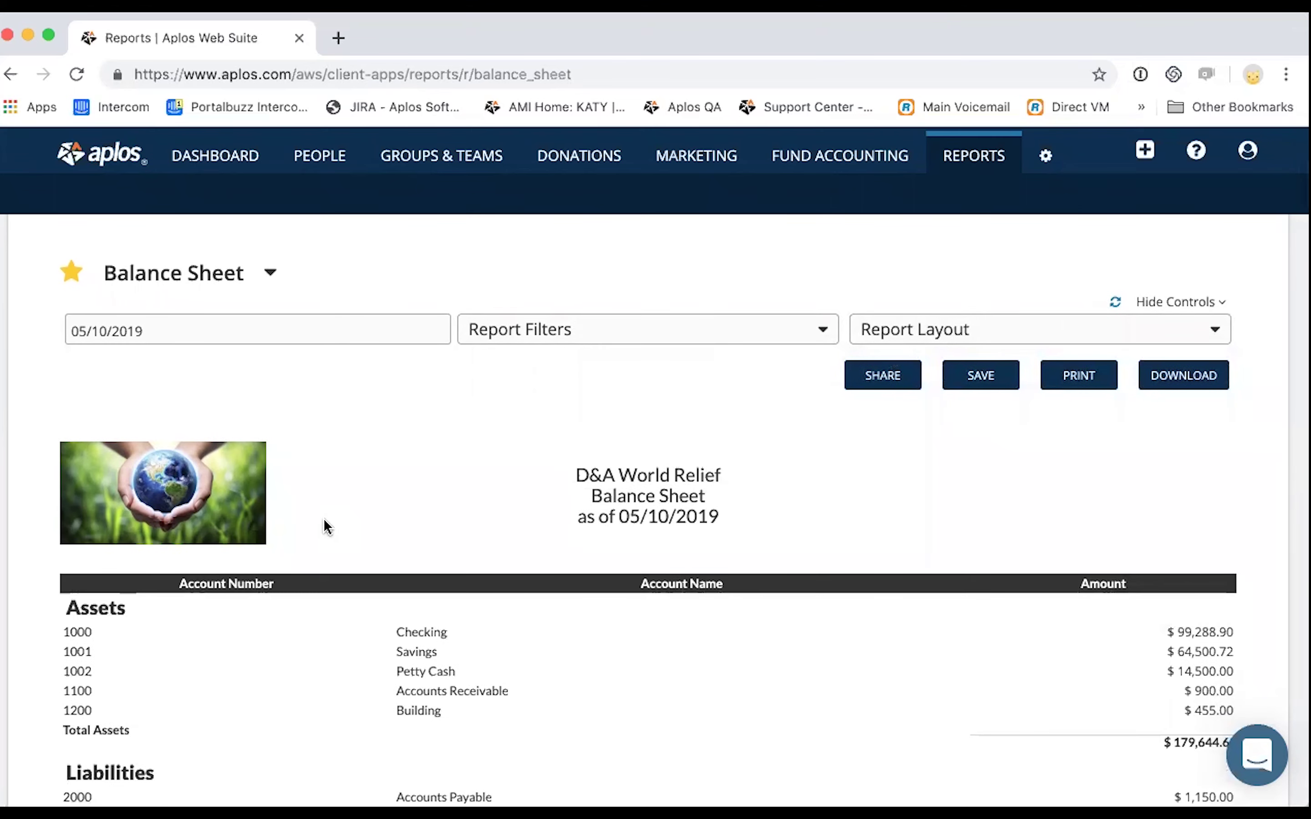
pyautogui.scroll(1, 327, 527)
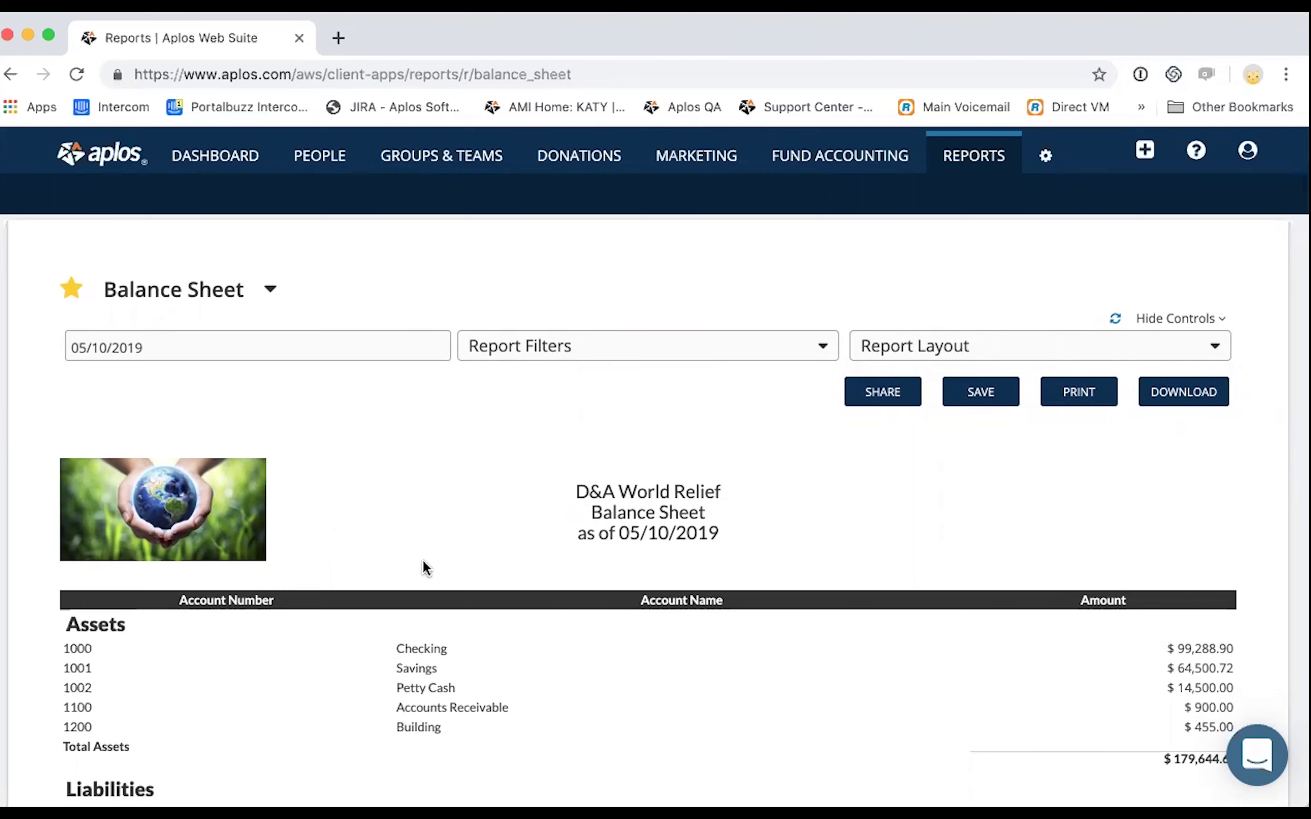
pyautogui.scroll(-5, 423, 563)
pyautogui.scroll(-5, 423, 564)
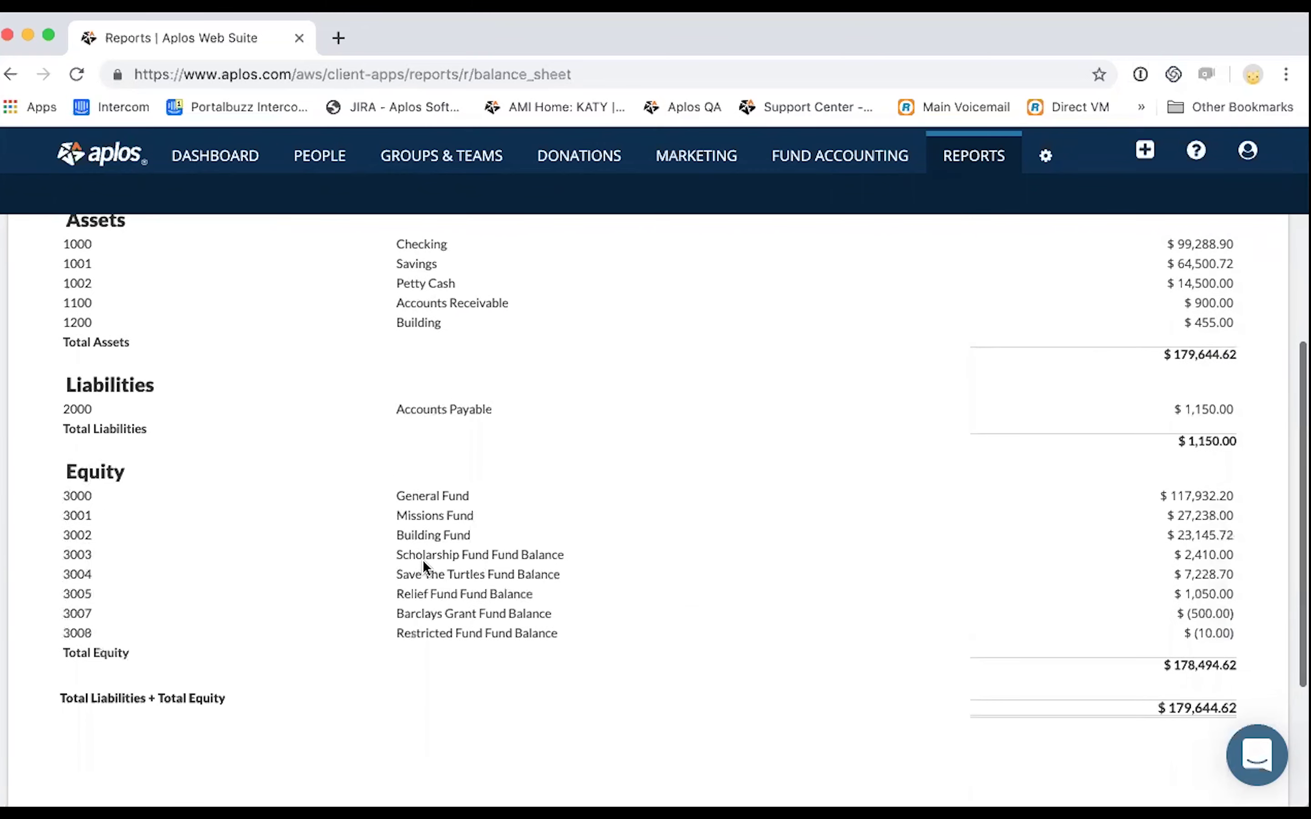
pyautogui.scroll(3, 417, 553)
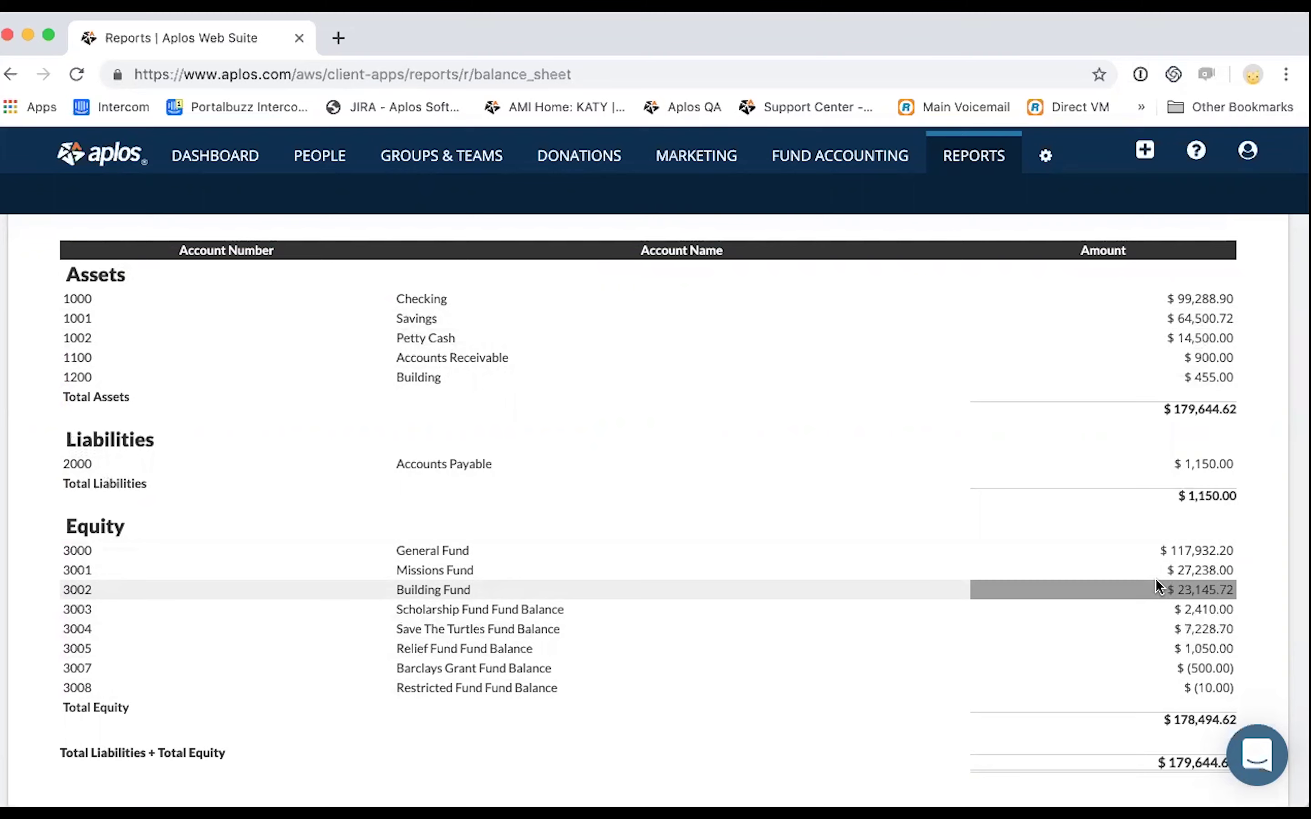
pyautogui.scroll(1, 1155, 578)
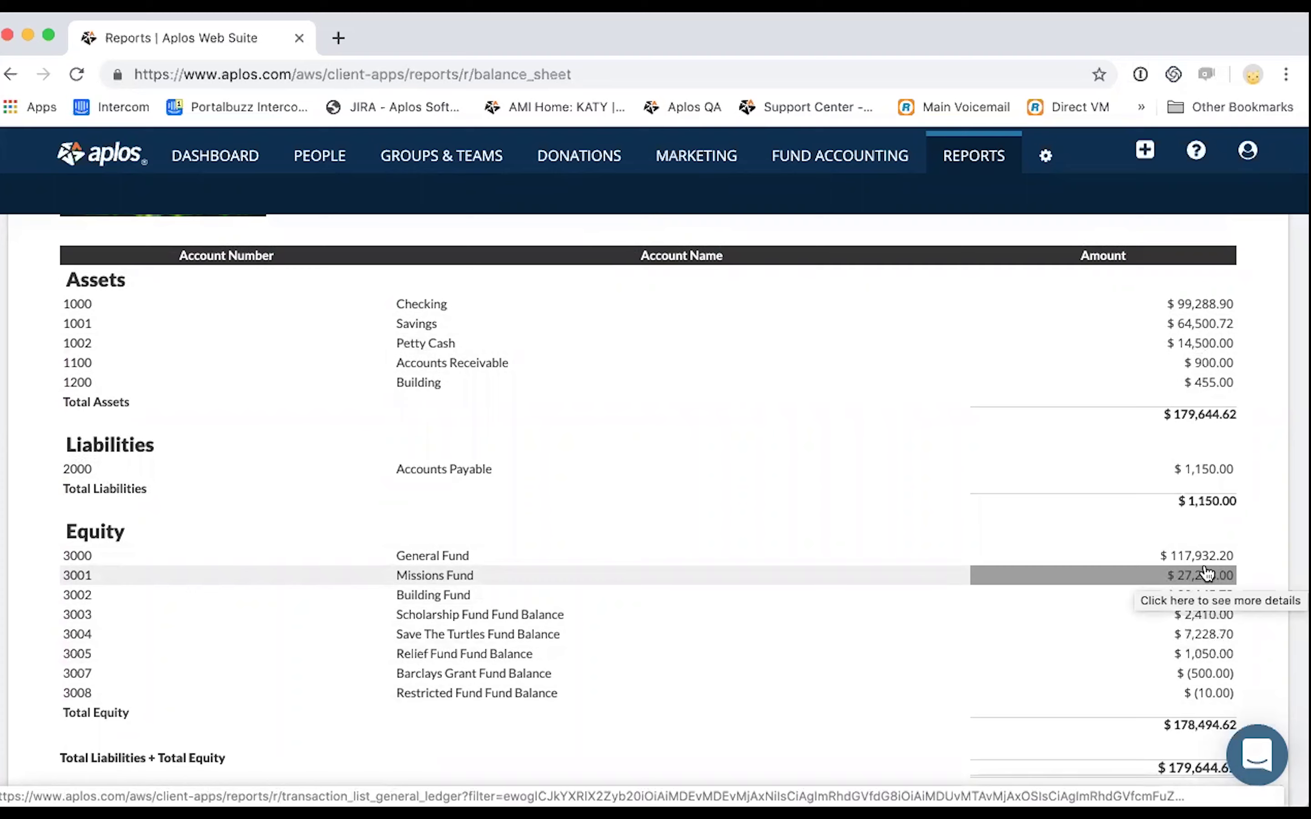
# Open the related report Balance Sheet by Fund from the Balance Sheet and view its fund columns.
pyautogui.scroll(6, 1206, 574)
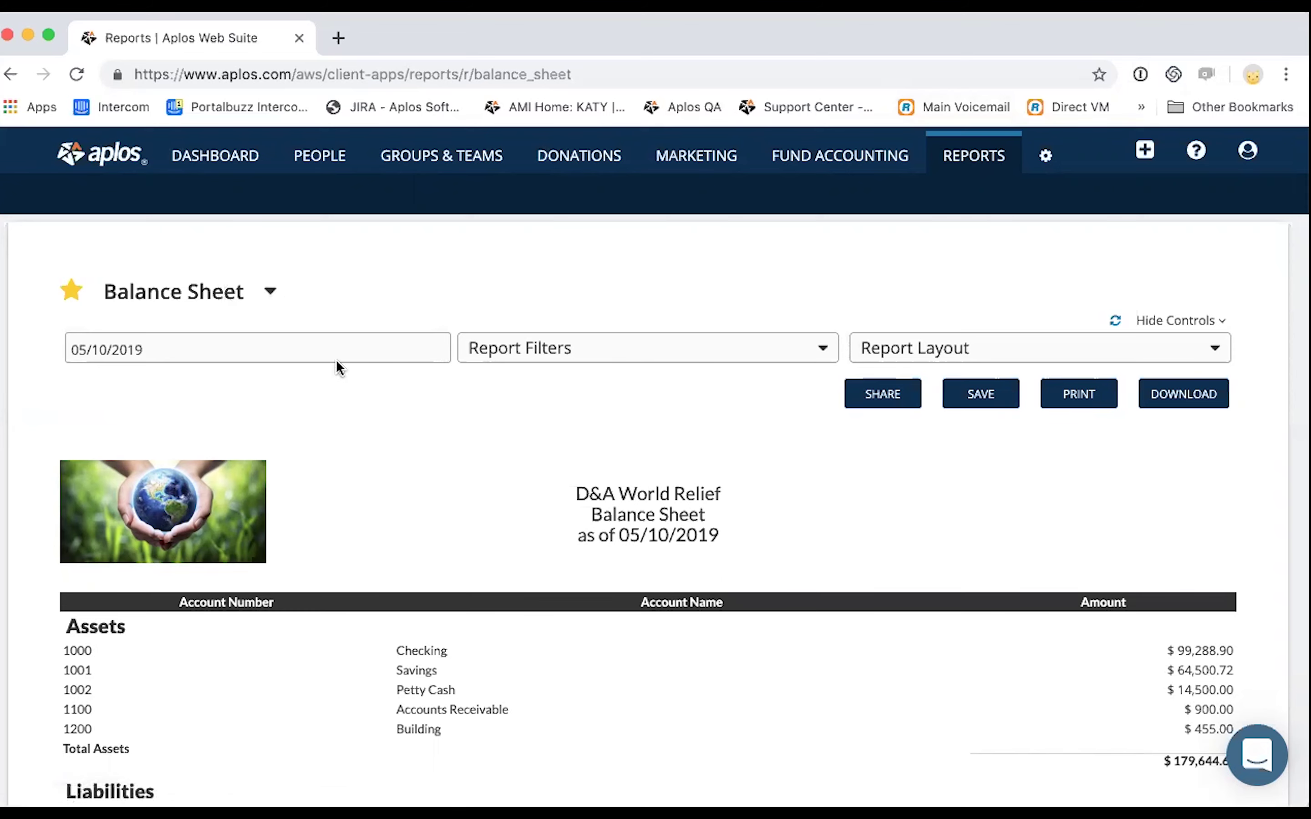
pyautogui.click(267, 293)
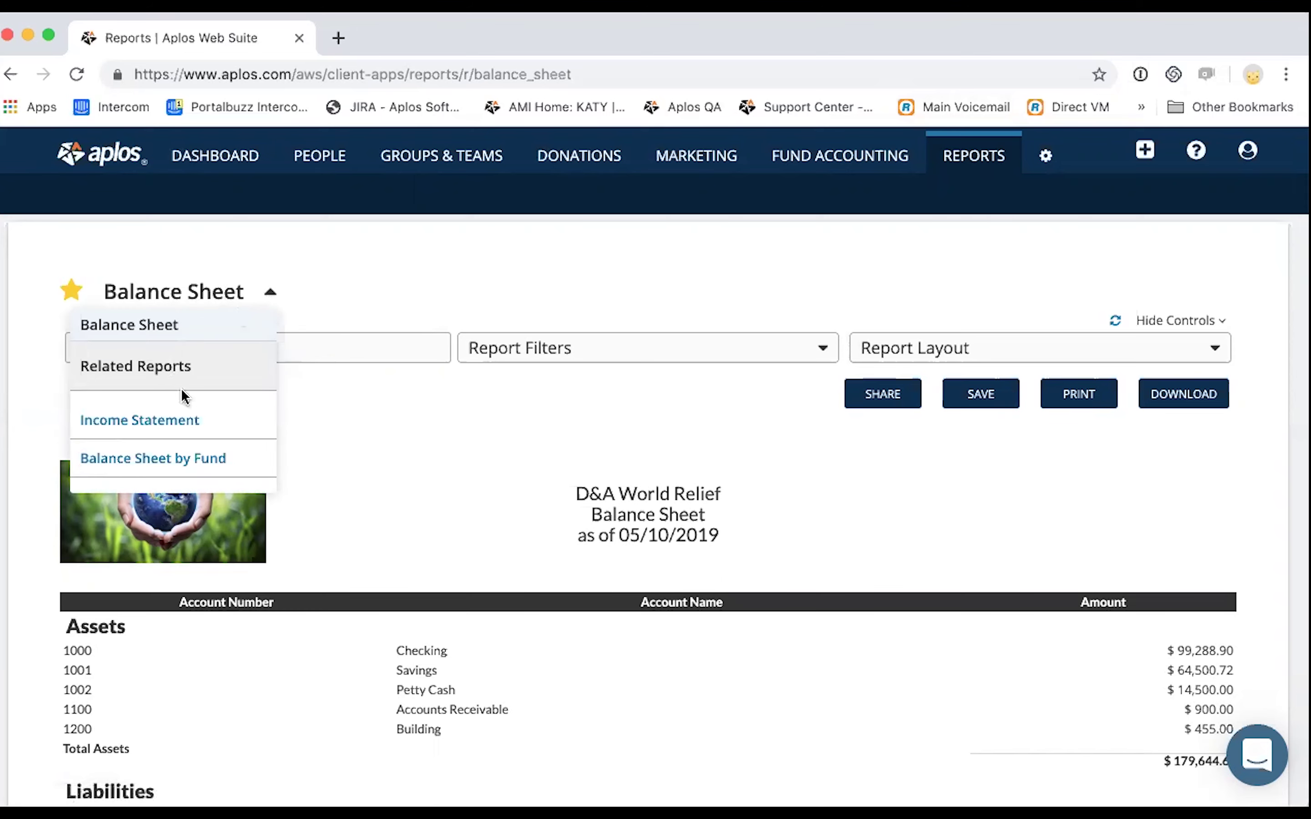
pyautogui.click(131, 473)
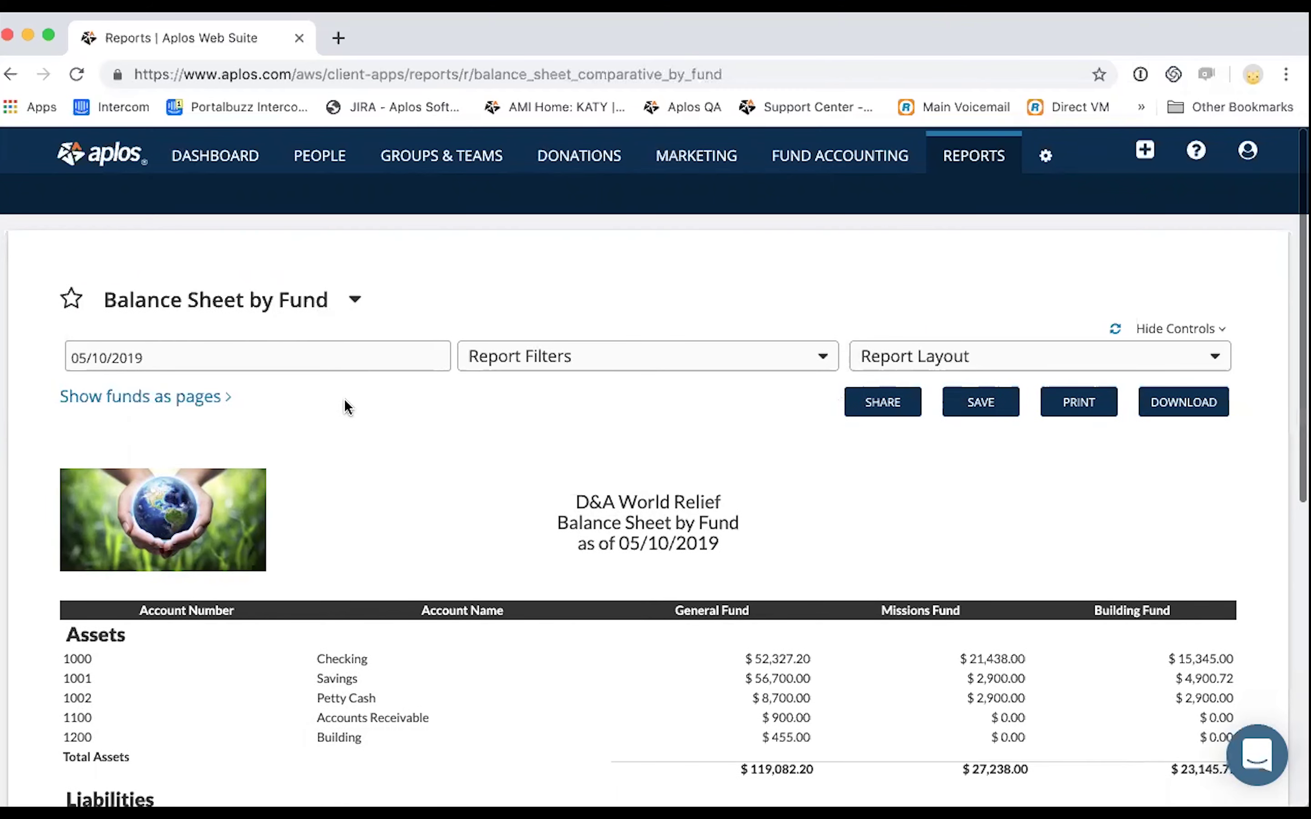
pyautogui.scroll(-1, 474, 527)
pyautogui.scroll(-3, 517, 602)
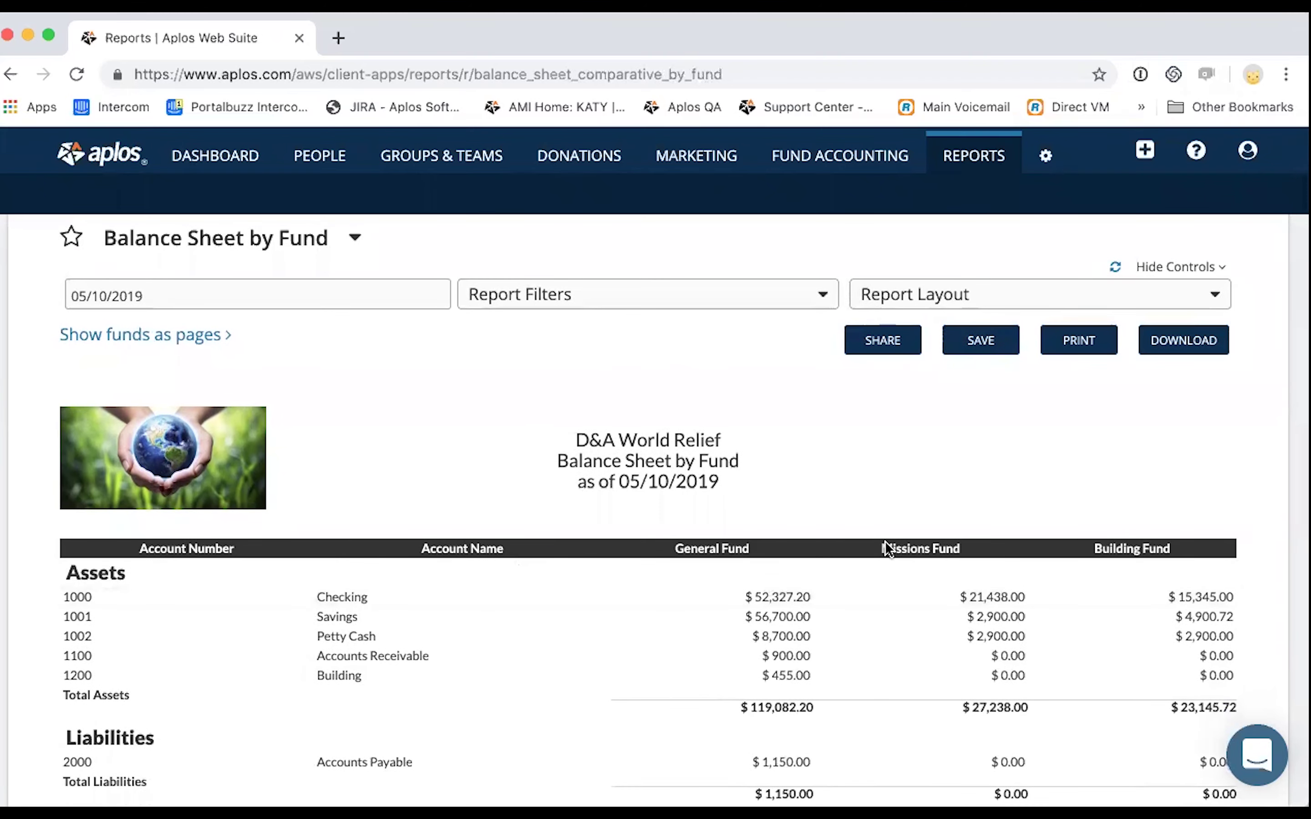
# Show the funds as pages in Balance Sheet by Fund and review the General Fund page.
pyautogui.click(162, 340)
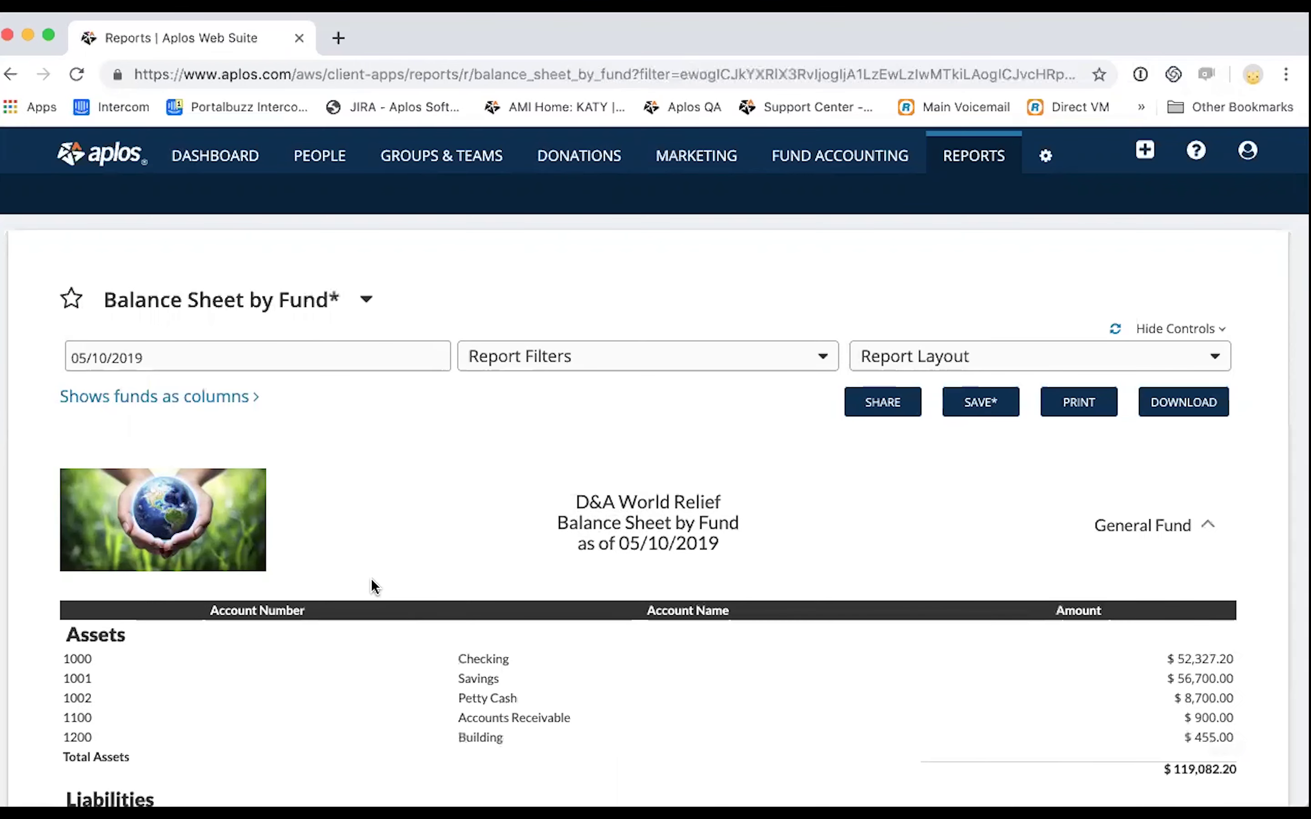
pyautogui.scroll(-1, 372, 586)
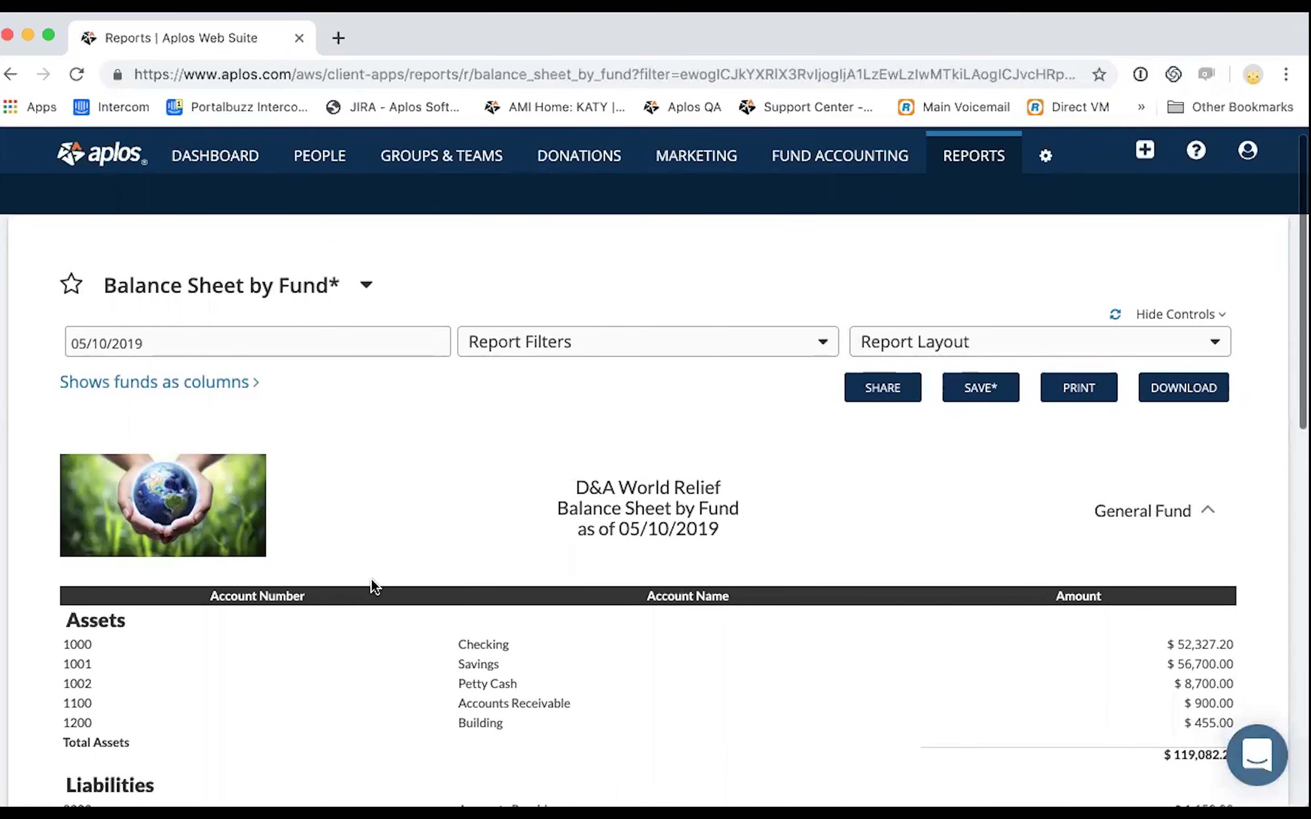
pyautogui.scroll(-3, 692, 517)
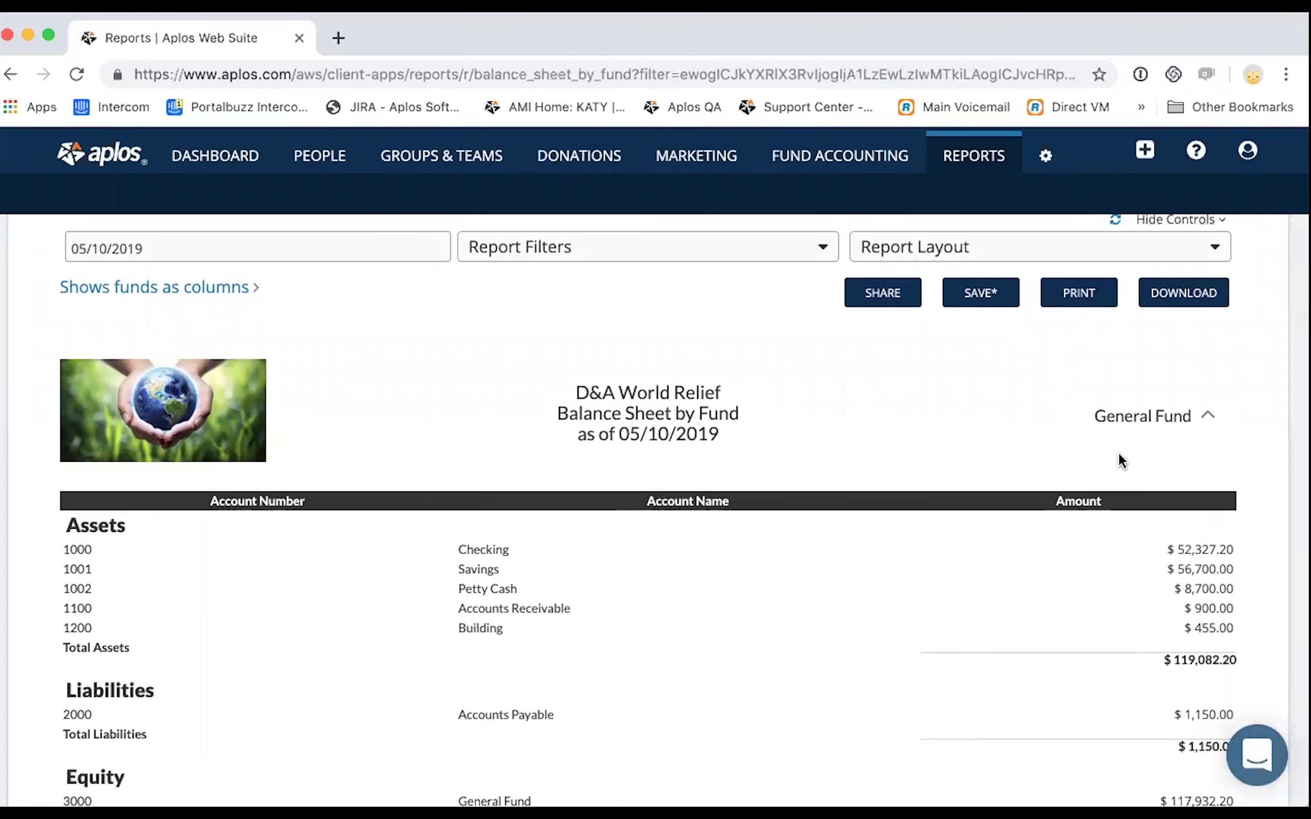
pyautogui.scroll(-2, 697, 679)
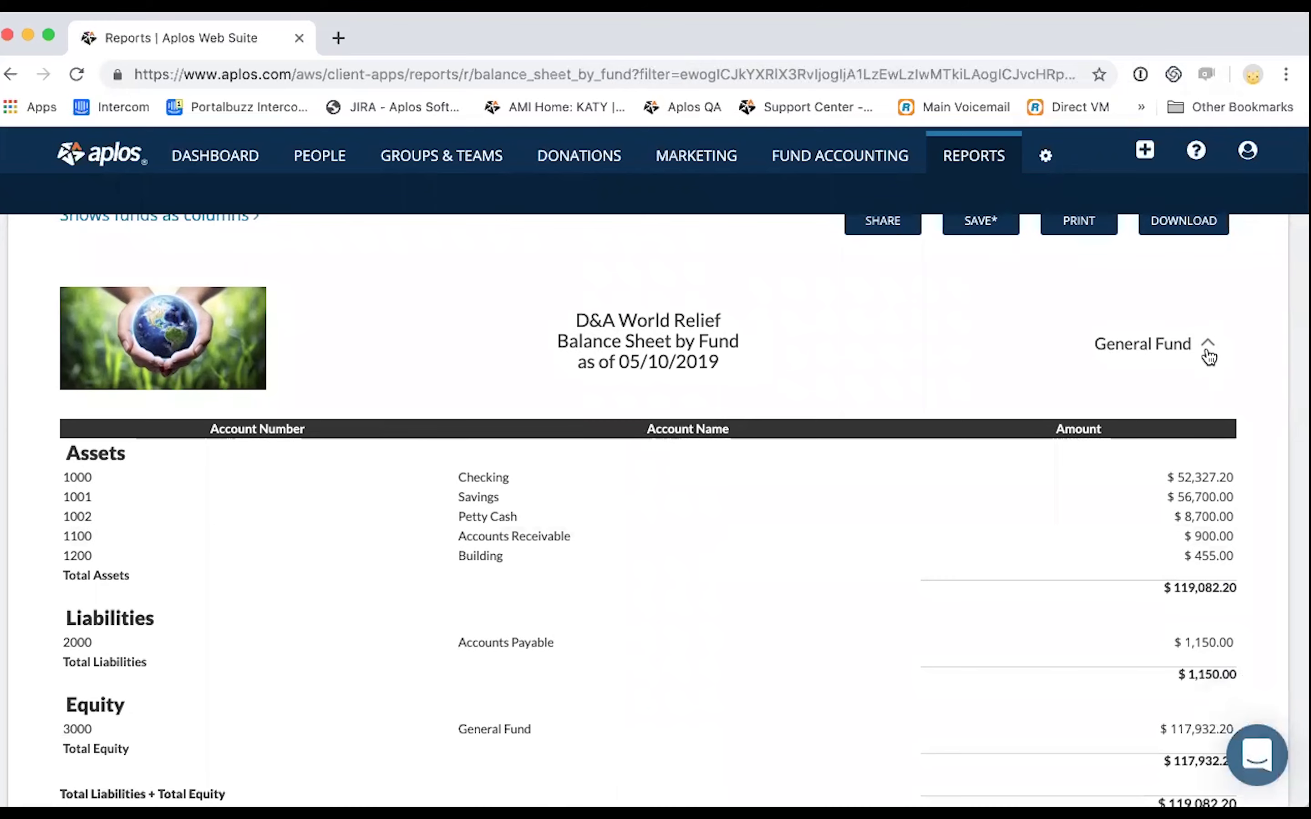
# Collapse the General Fund page, expand the Missions Fund page and review its balance sheet.
pyautogui.click(1208, 350)
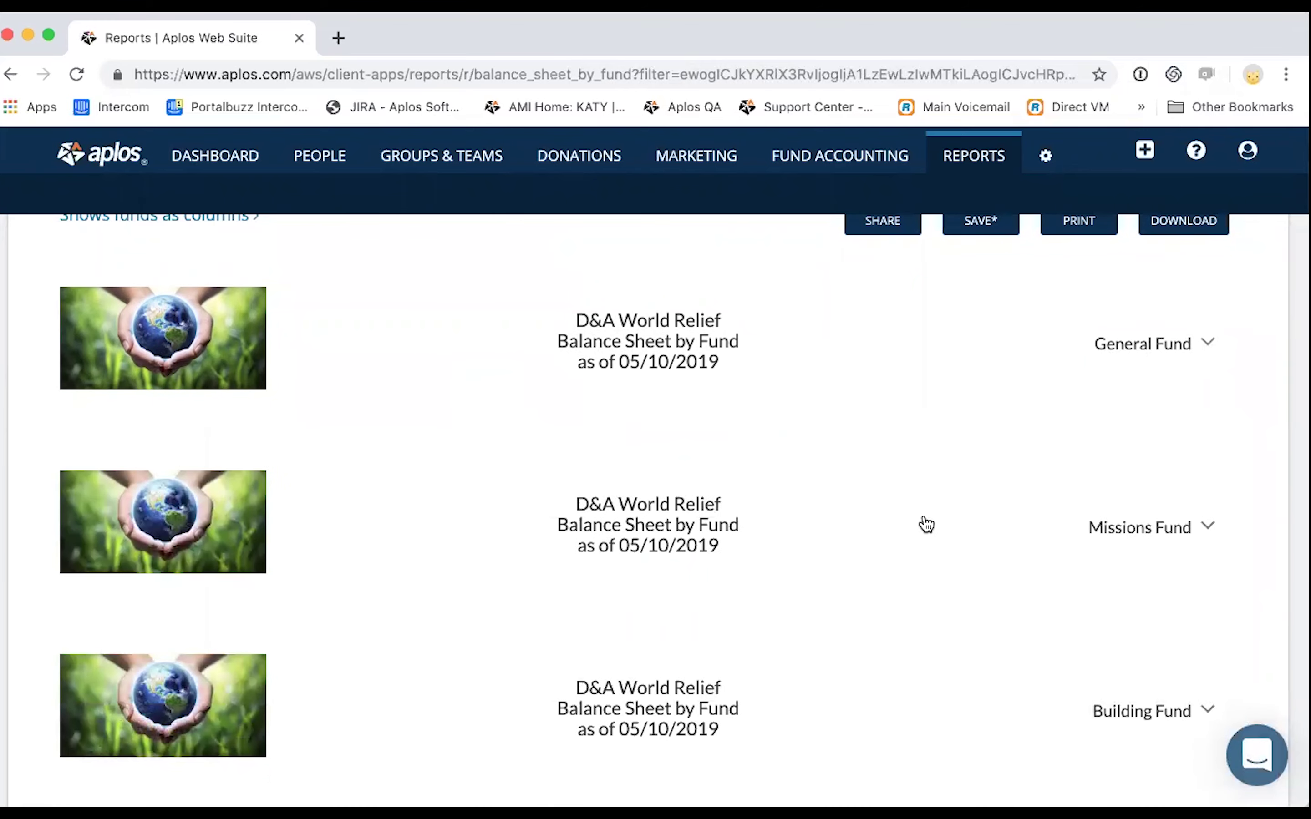
pyautogui.scroll(-2, 922, 527)
pyautogui.click(1157, 441)
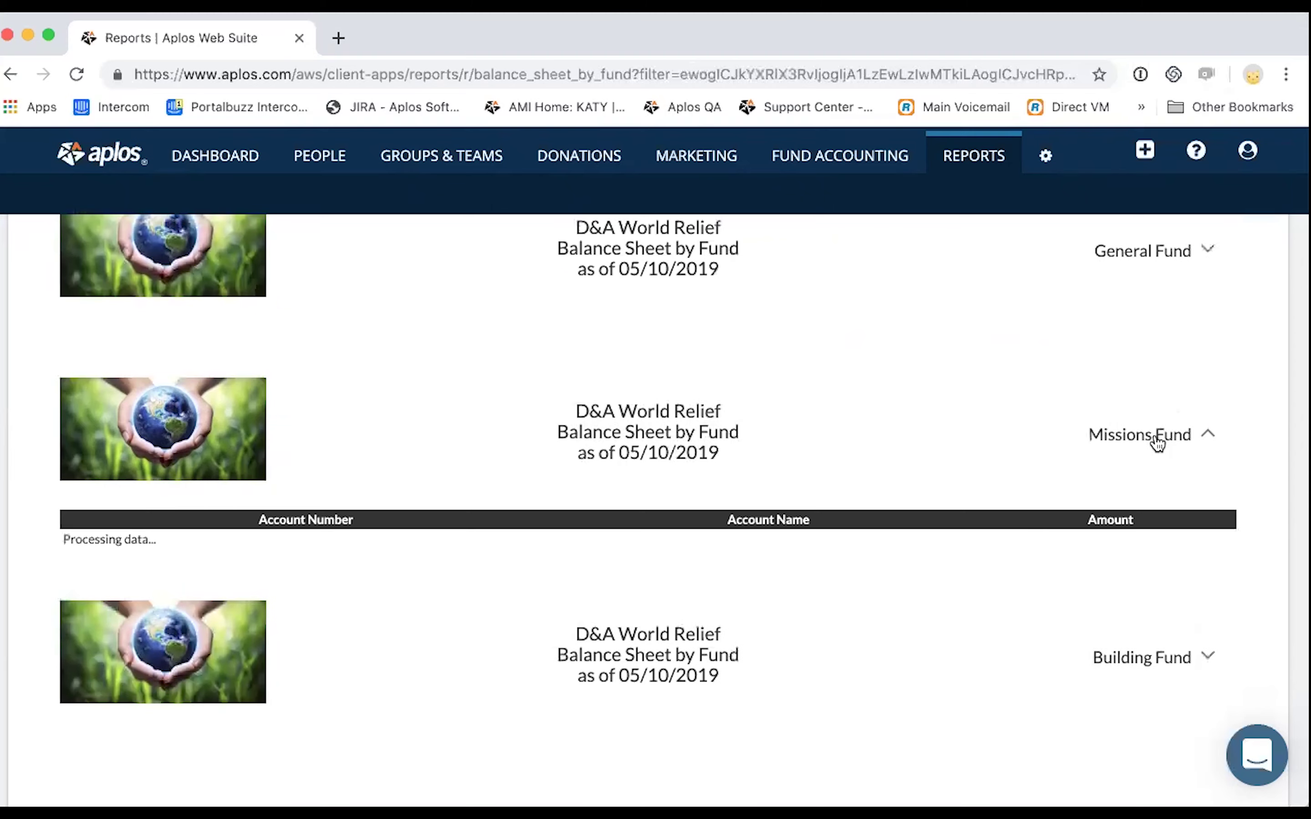
pyautogui.scroll(-2, 609, 601)
pyautogui.scroll(-3, 542, 655)
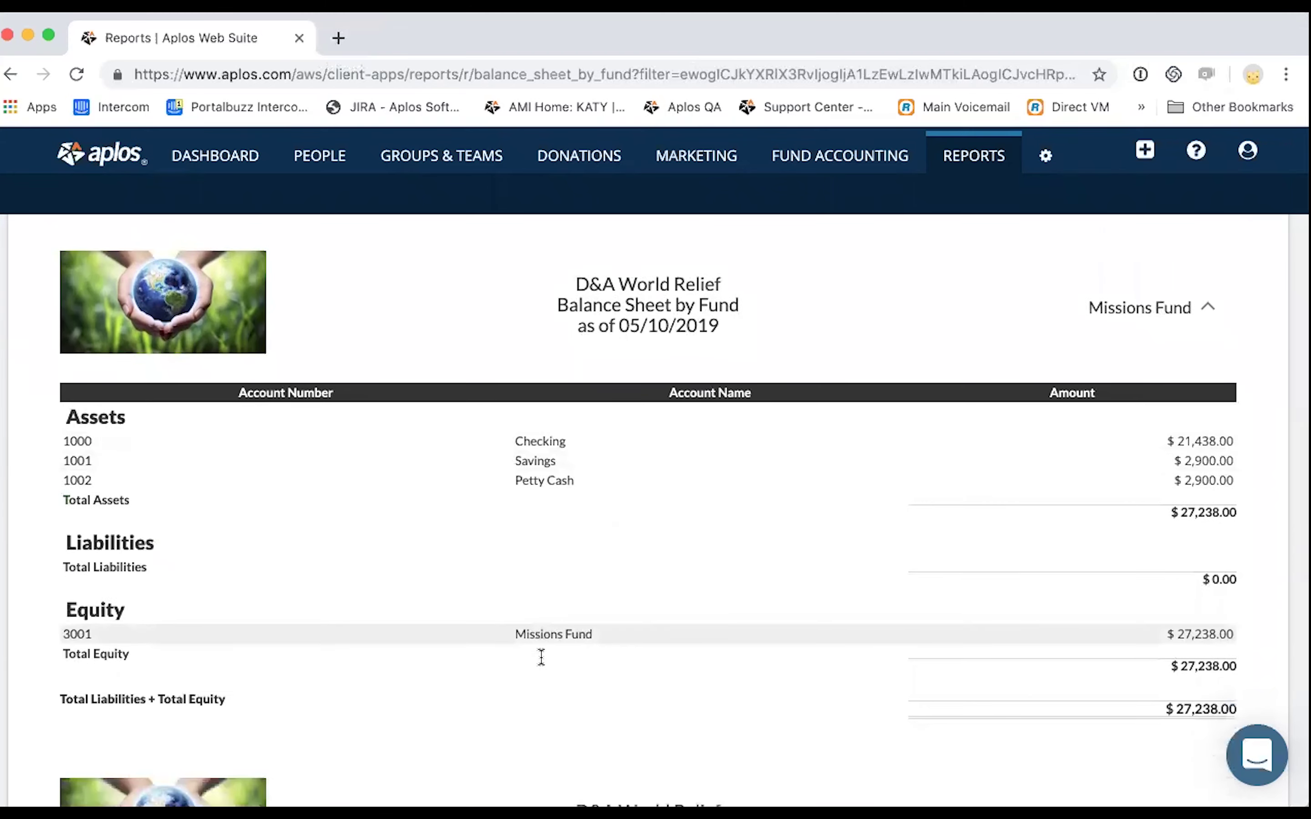
pyautogui.scroll(1, 579, 562)
pyautogui.scroll(1, 576, 558)
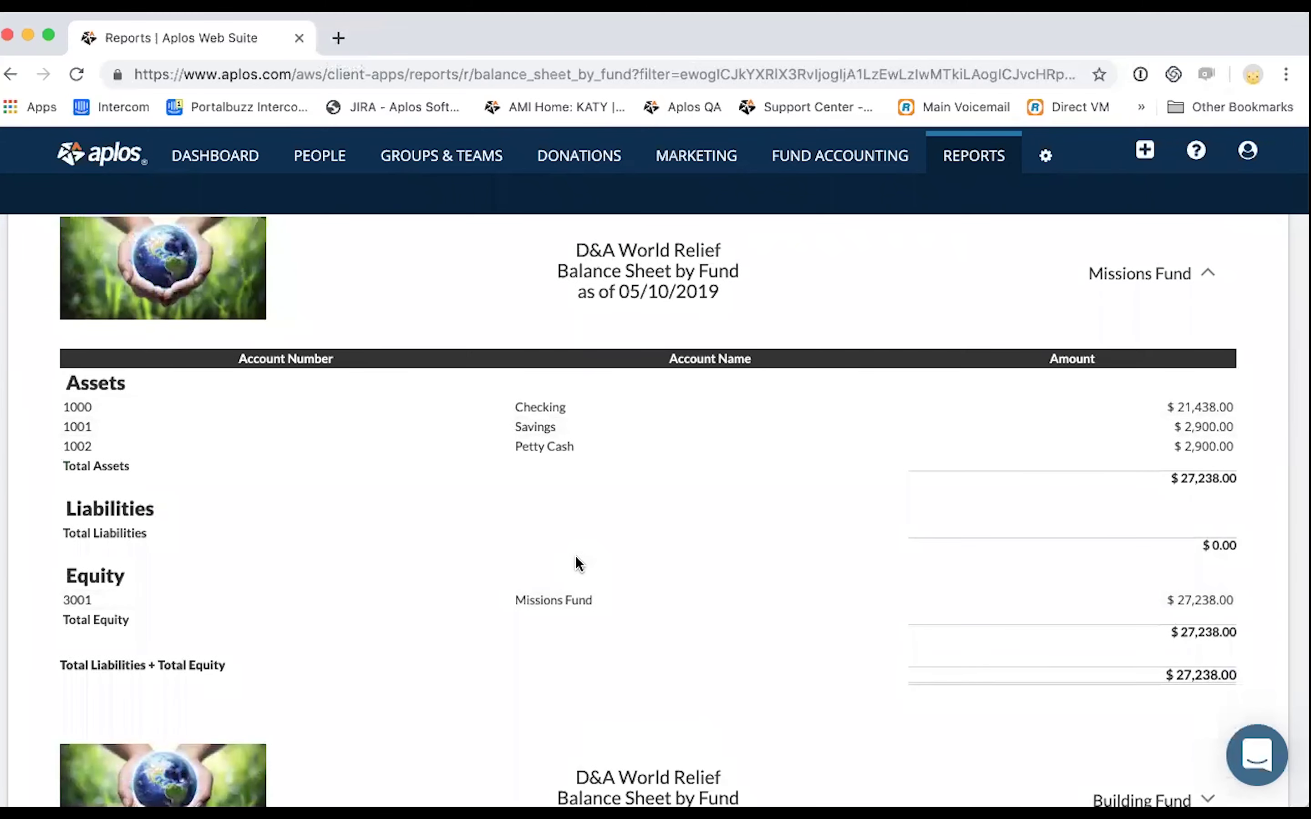
# Switch the Balance Sheet by Fund back to showing the funds as columns.
pyautogui.scroll(6, 576, 558)
pyautogui.scroll(2, 576, 555)
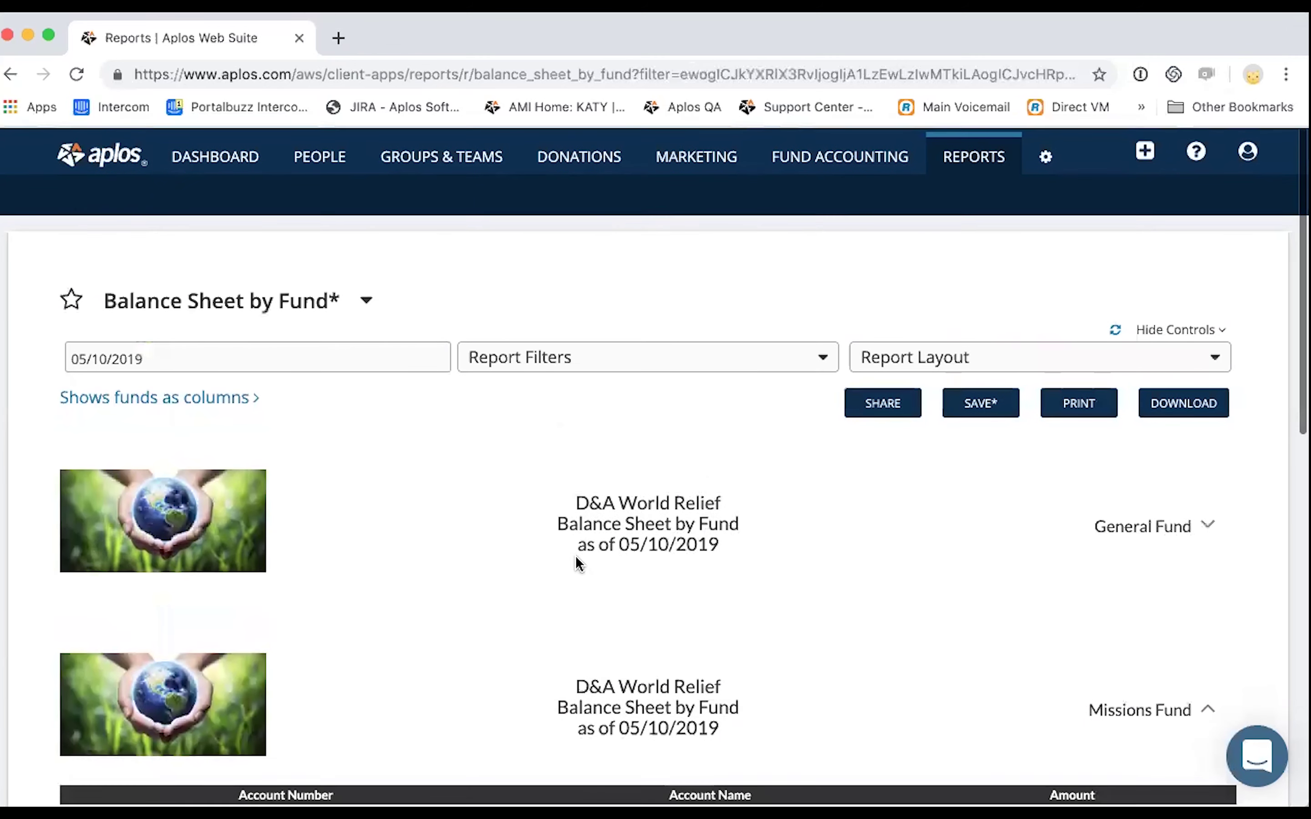
pyautogui.click(139, 396)
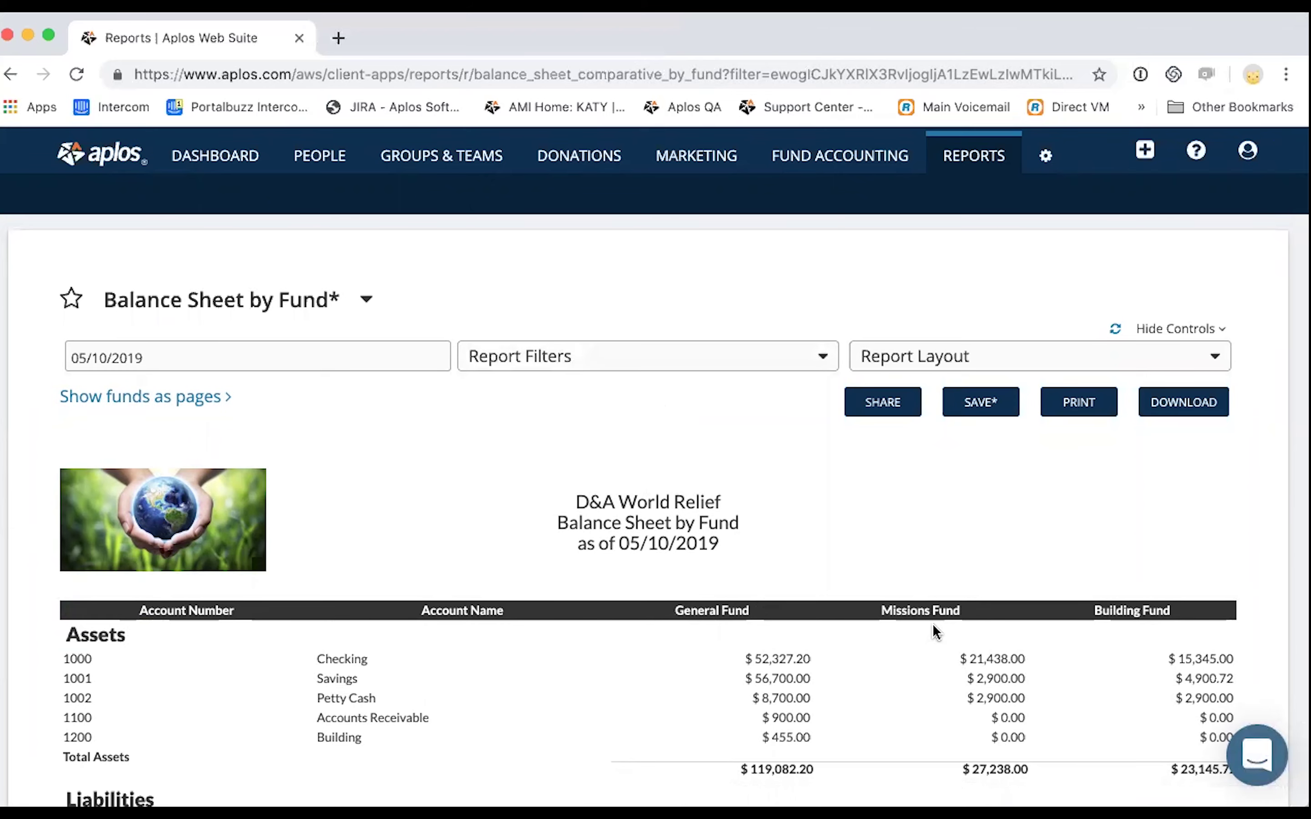
# Add the Save The Turtles fund to the report's fund filter alongside General, Missions and Building Fund, and apply it.
pyautogui.click(723, 361)
pyautogui.click(689, 388)
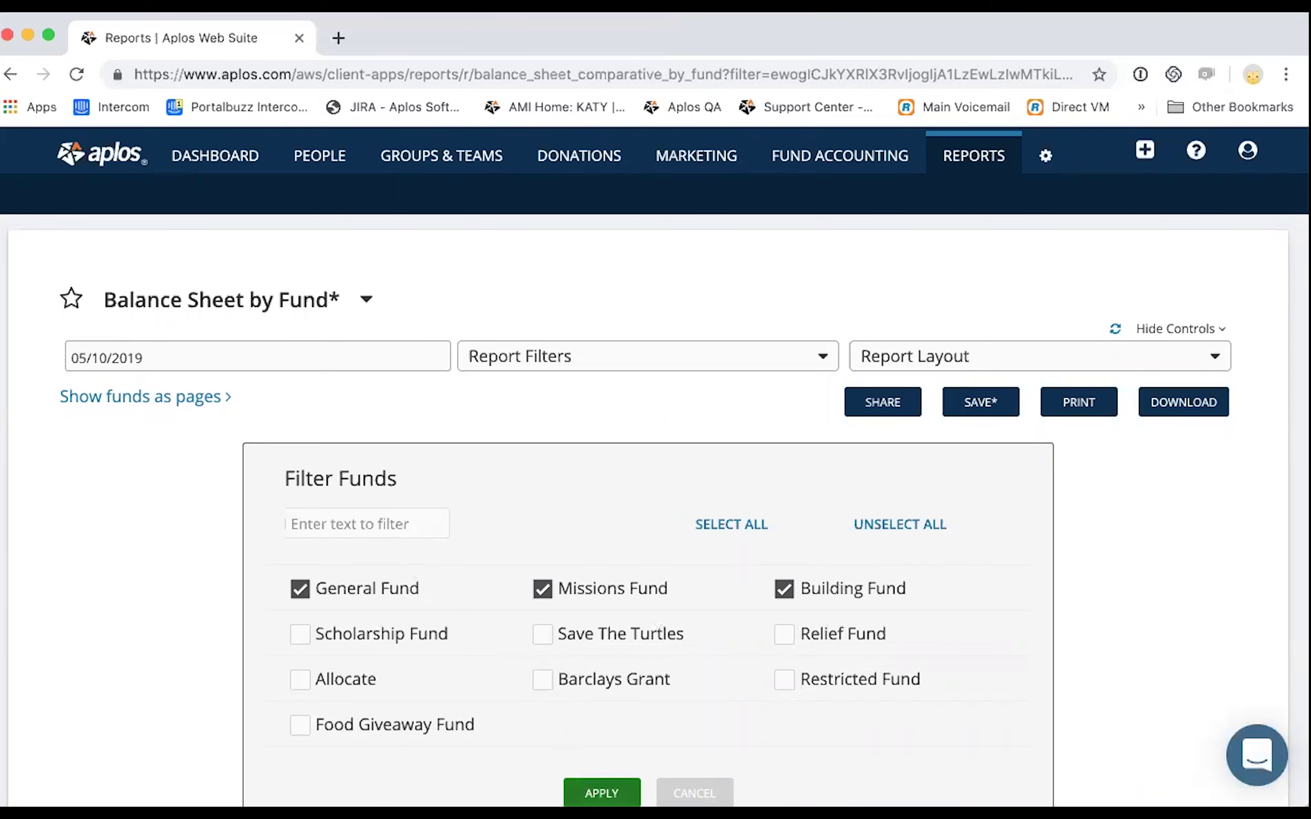
pyautogui.click(543, 634)
pyautogui.click(602, 792)
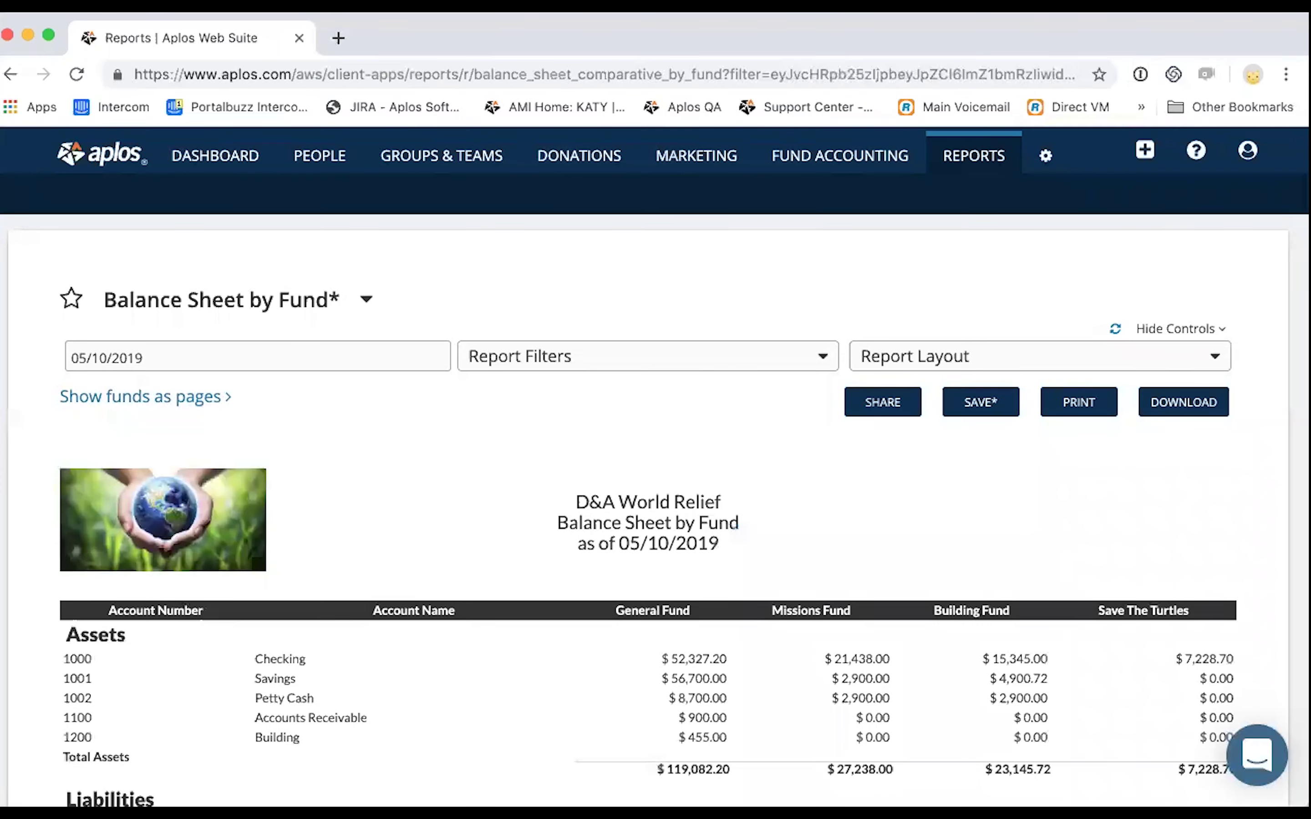
pyautogui.scroll(-2, 656, 483)
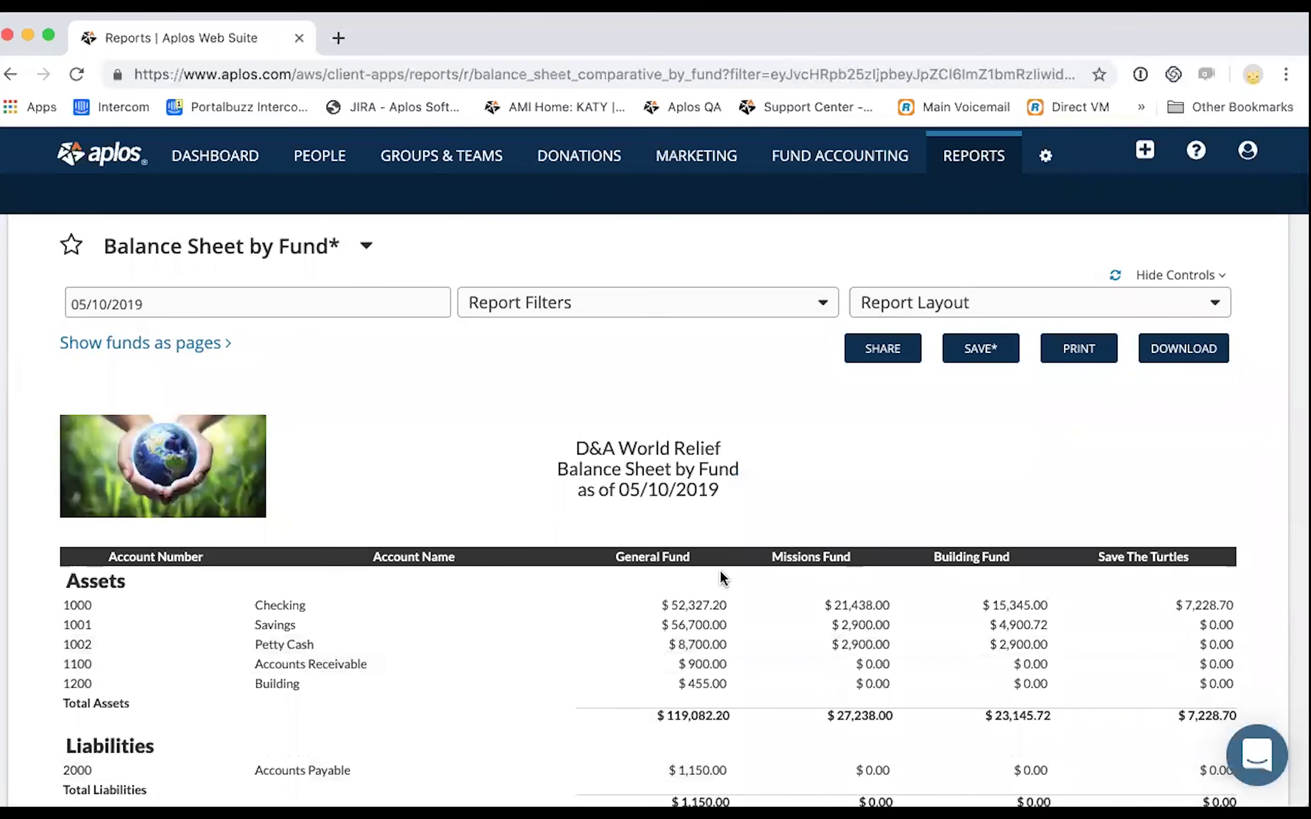
# Review the Balance Sheet by Fund layout options without changing them, and examine the balances in each fund column.
pyautogui.click(931, 305)
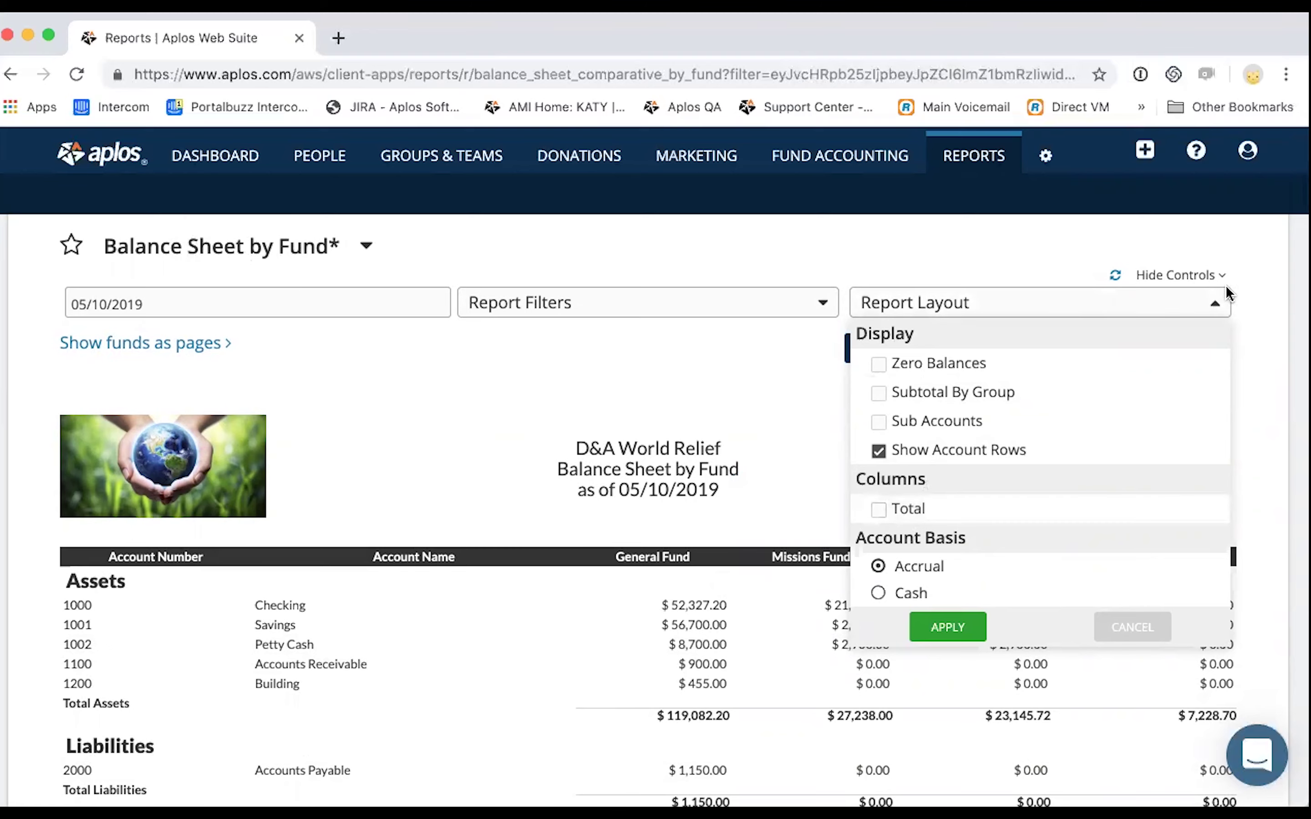
pyautogui.click(1217, 305)
pyautogui.scroll(-2, 961, 489)
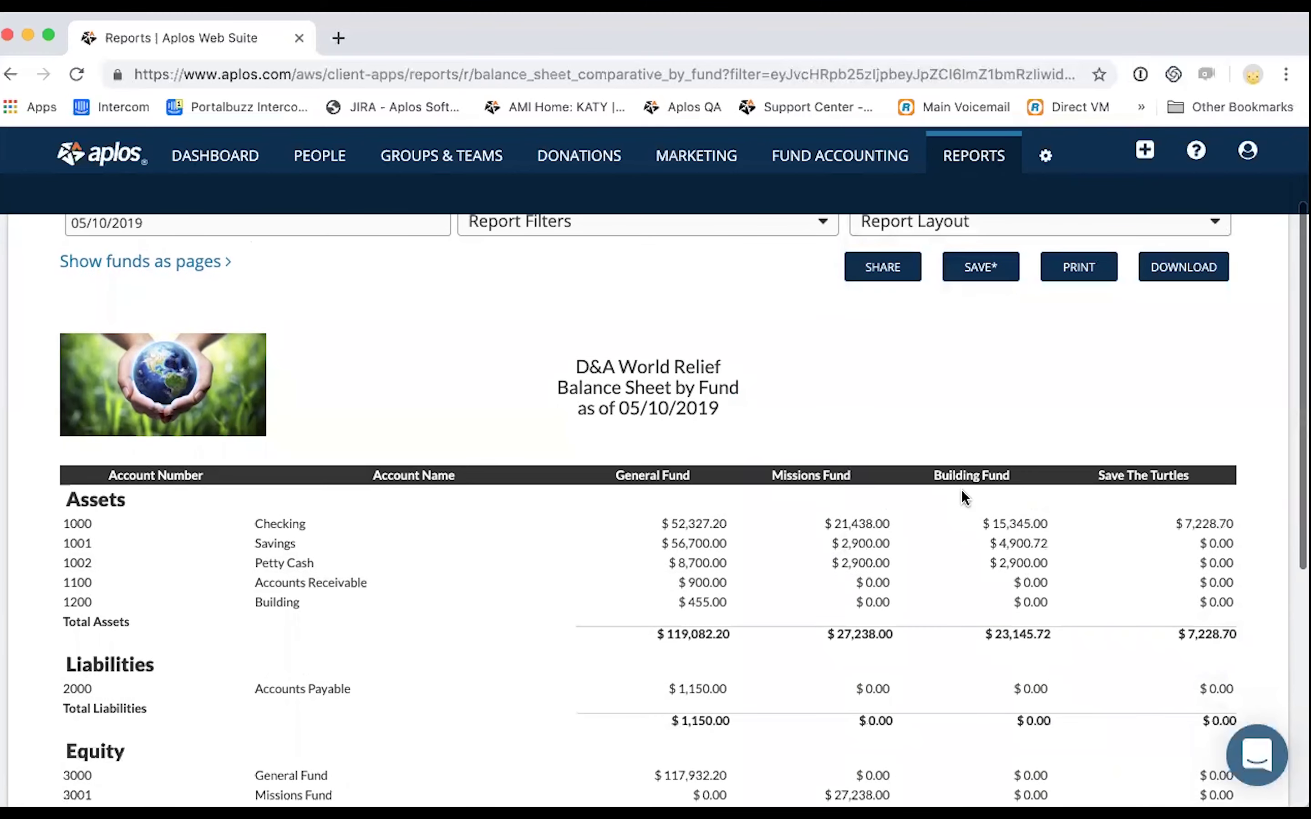
pyautogui.scroll(-1, 442, 510)
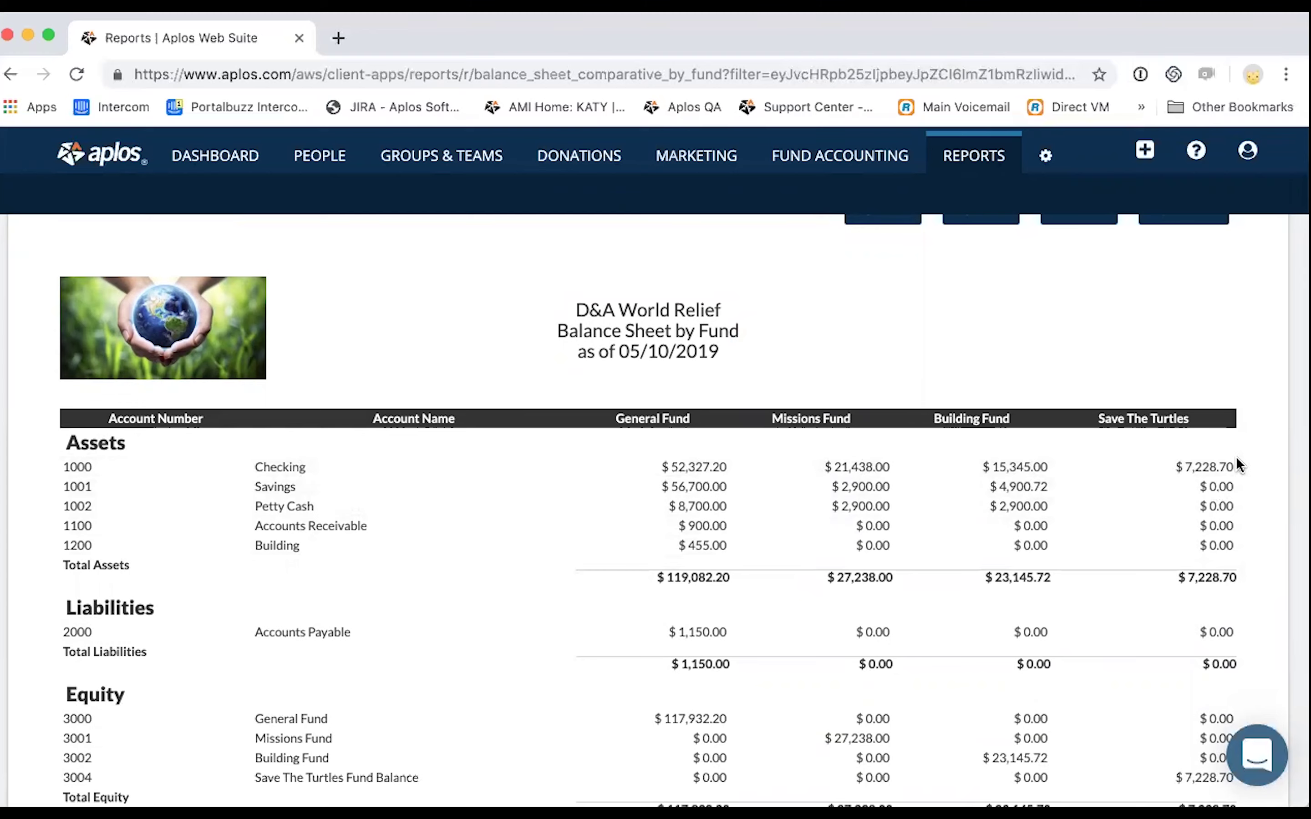
pyautogui.scroll(2, 1239, 464)
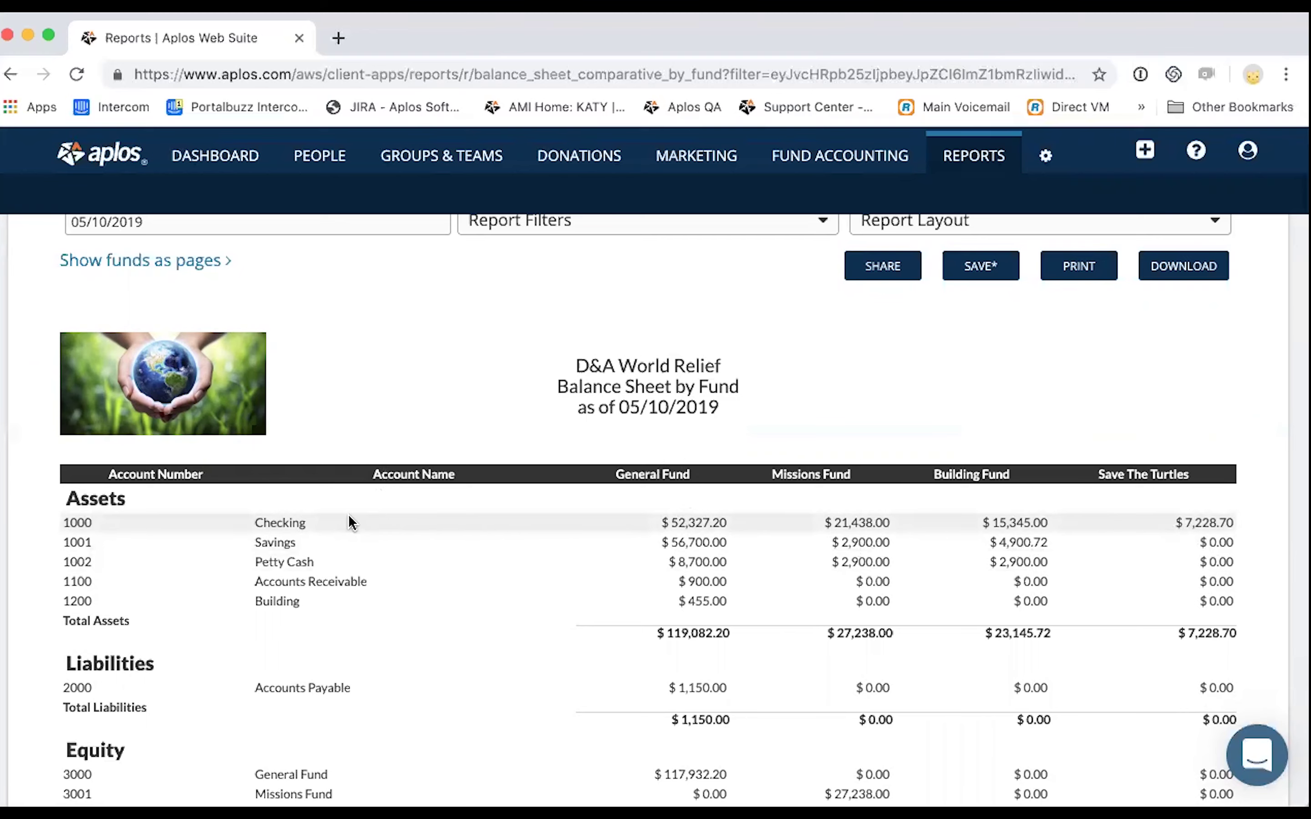
pyautogui.scroll(1, 351, 522)
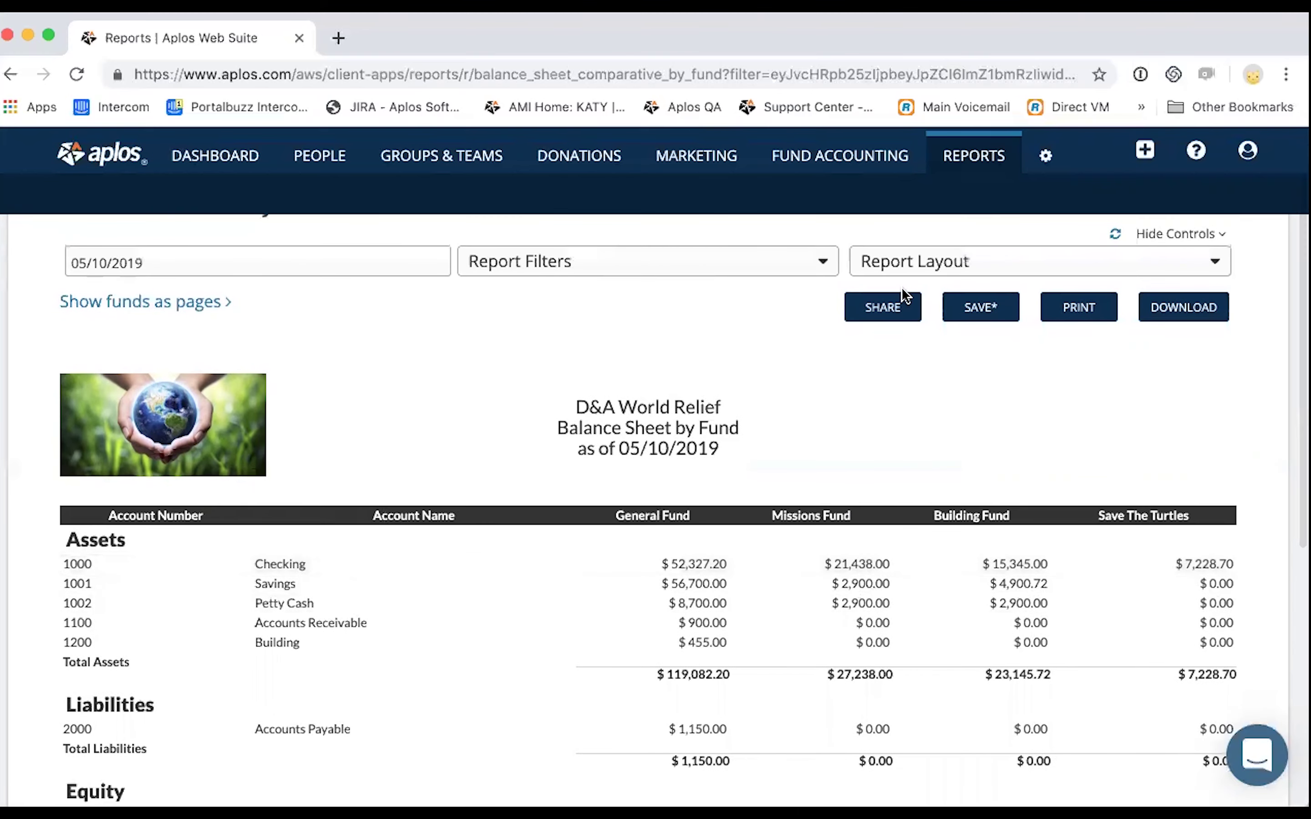
# Add the Total column to the Balance Sheet by Fund layout, apply it and view the combined amounts.
pyautogui.click(936, 262)
pyautogui.click(895, 470)
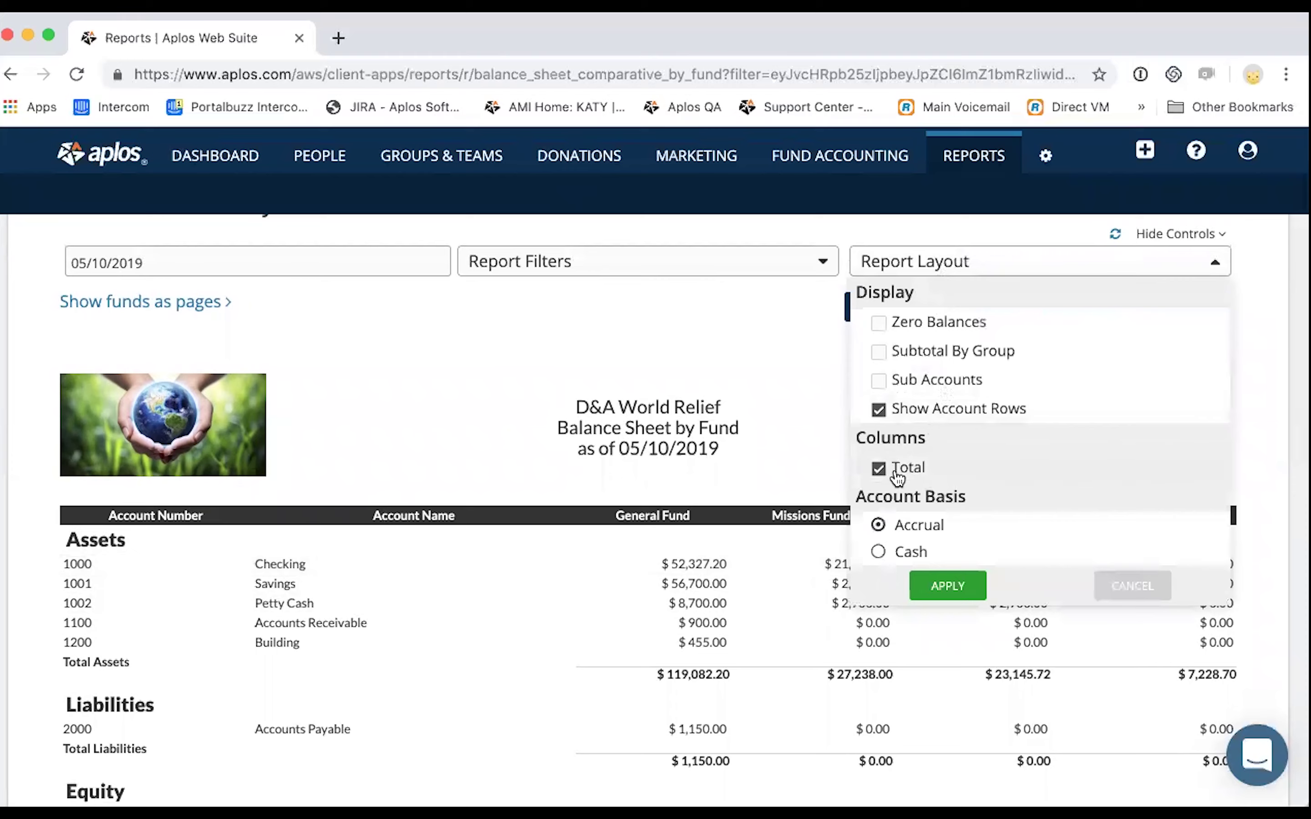
pyautogui.click(948, 586)
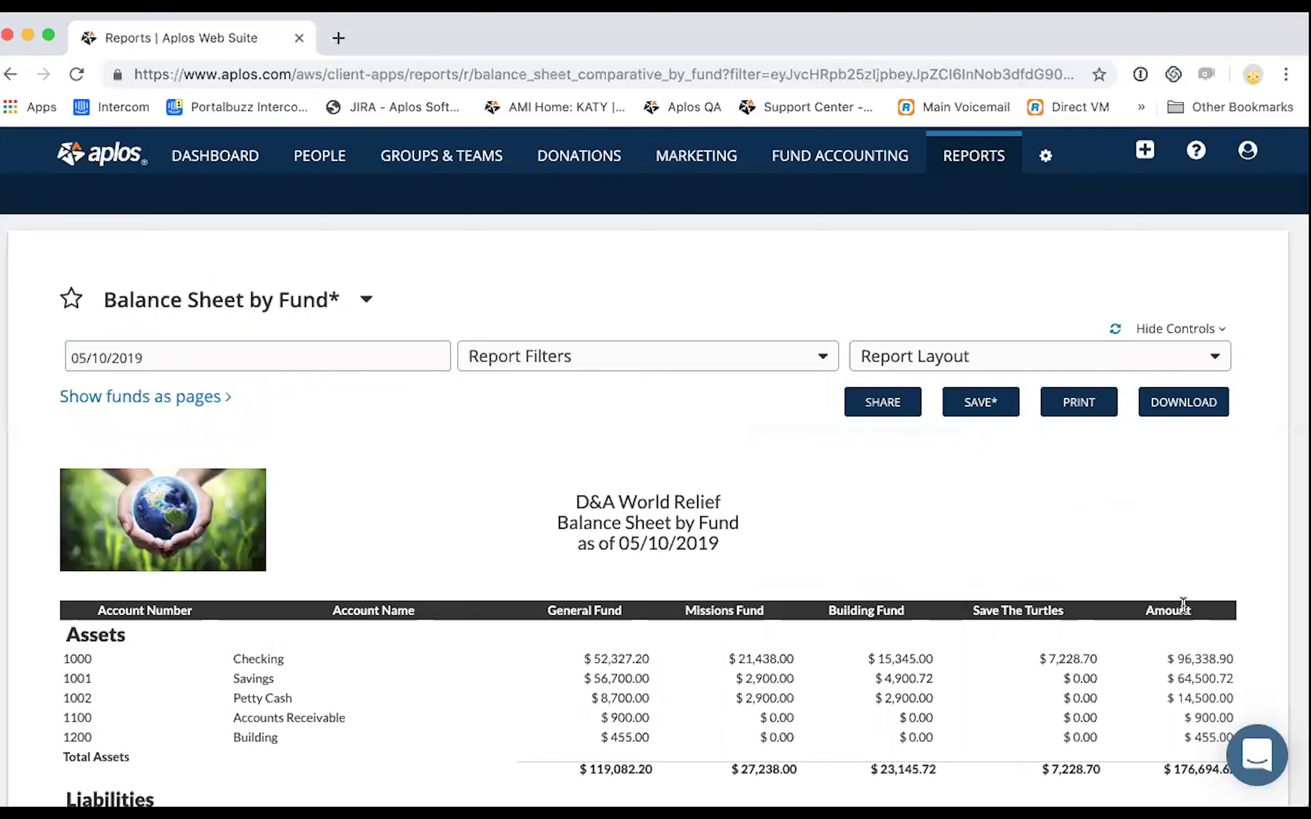
pyautogui.scroll(-3, 1183, 605)
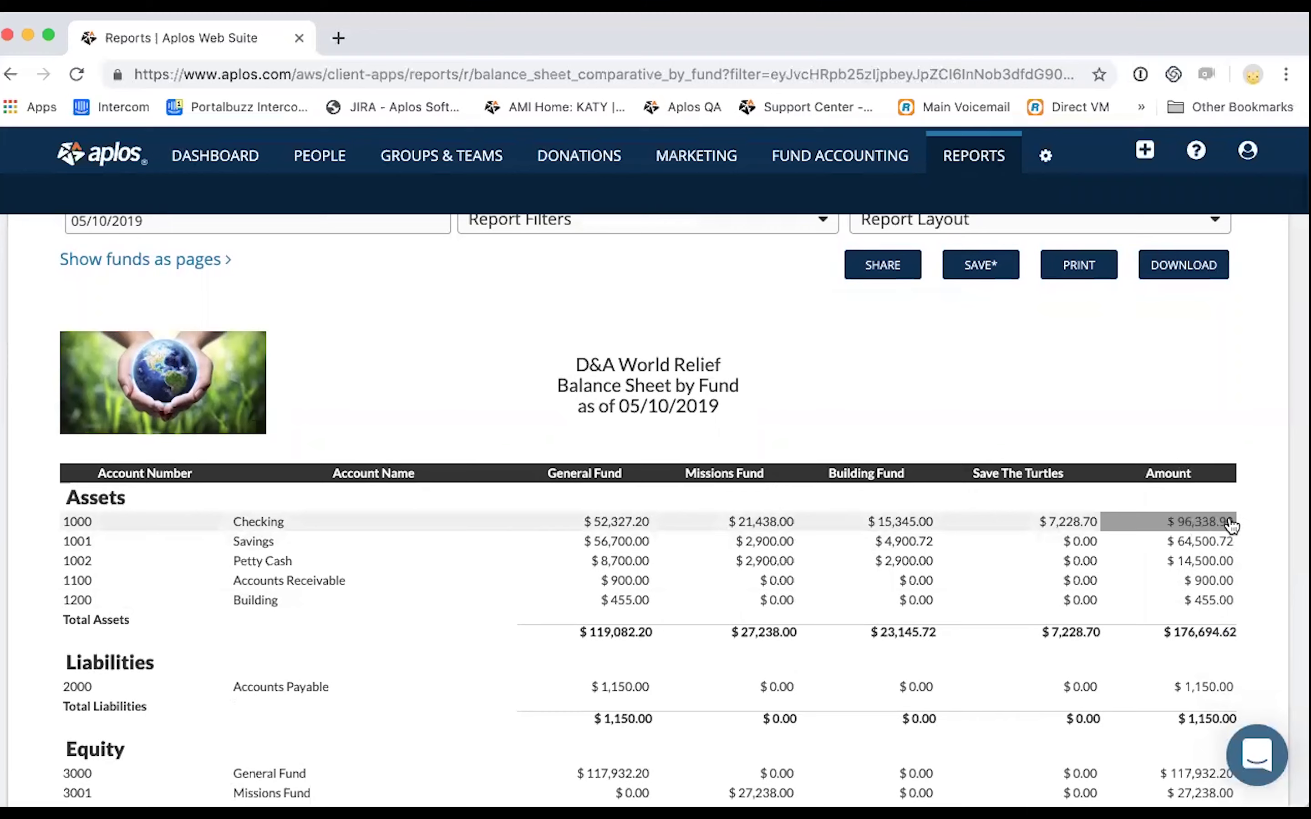
# Examine the Balance Sheet by Fund's assets, liabilities and equity across the fund and total columns, and check its available filter.
pyautogui.scroll(-2, 1175, 542)
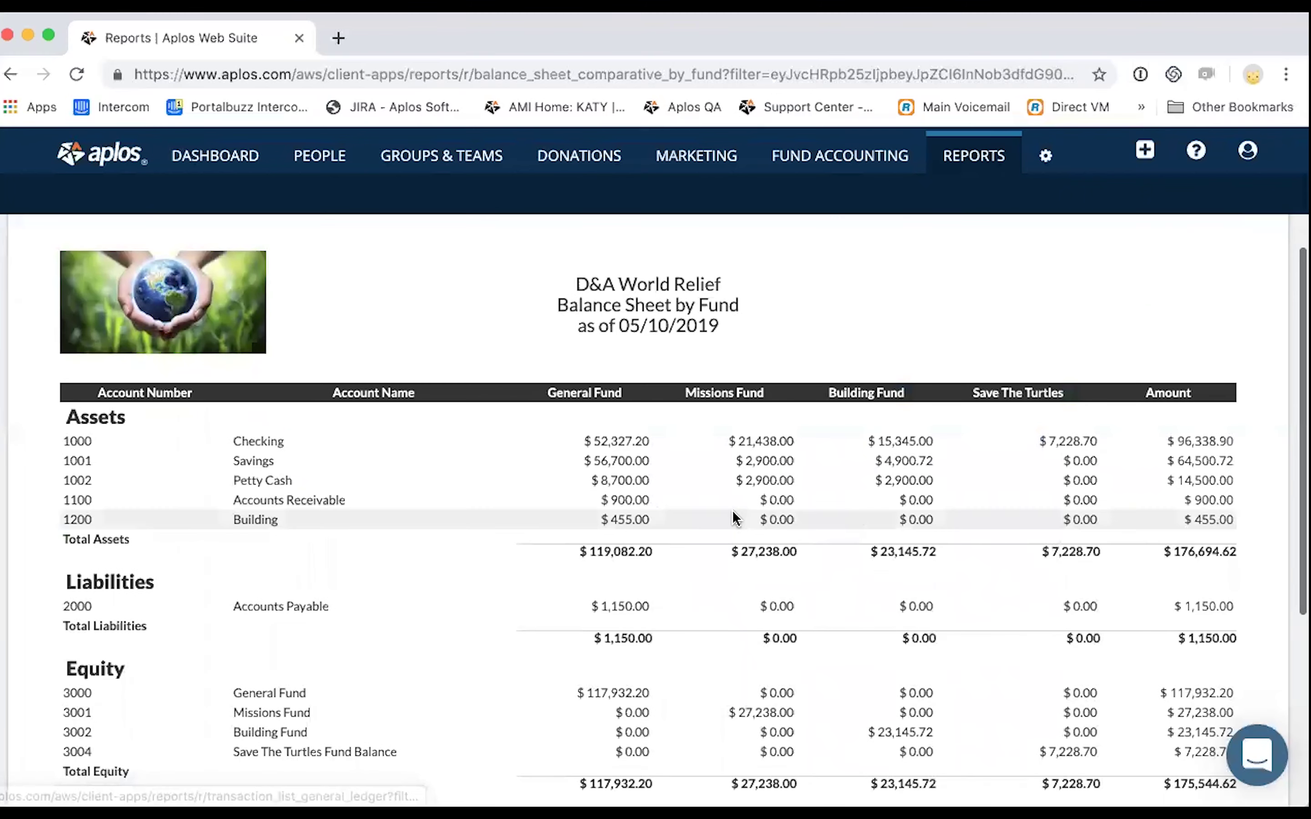
pyautogui.scroll(2, 717, 512)
pyautogui.click(592, 230)
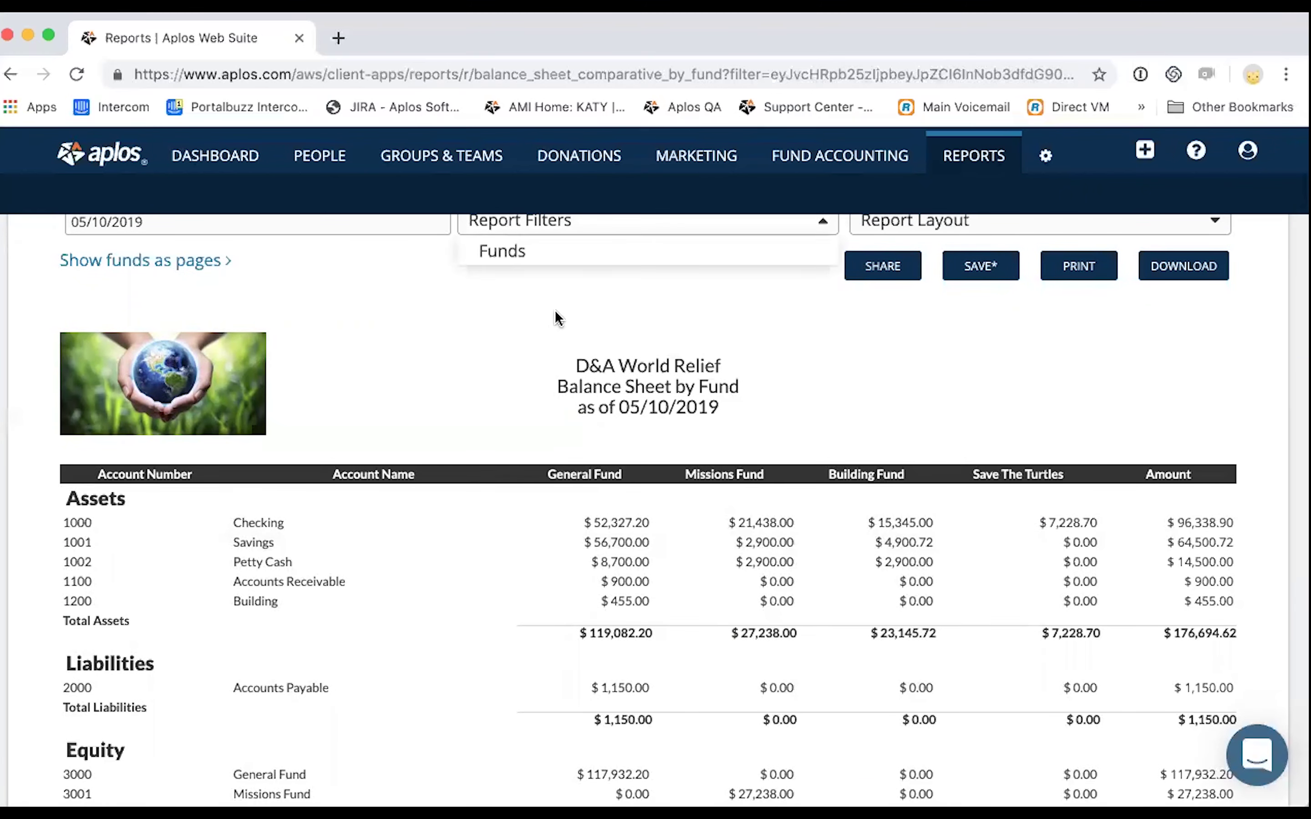
pyautogui.click(566, 347)
pyautogui.scroll(-5, 576, 454)
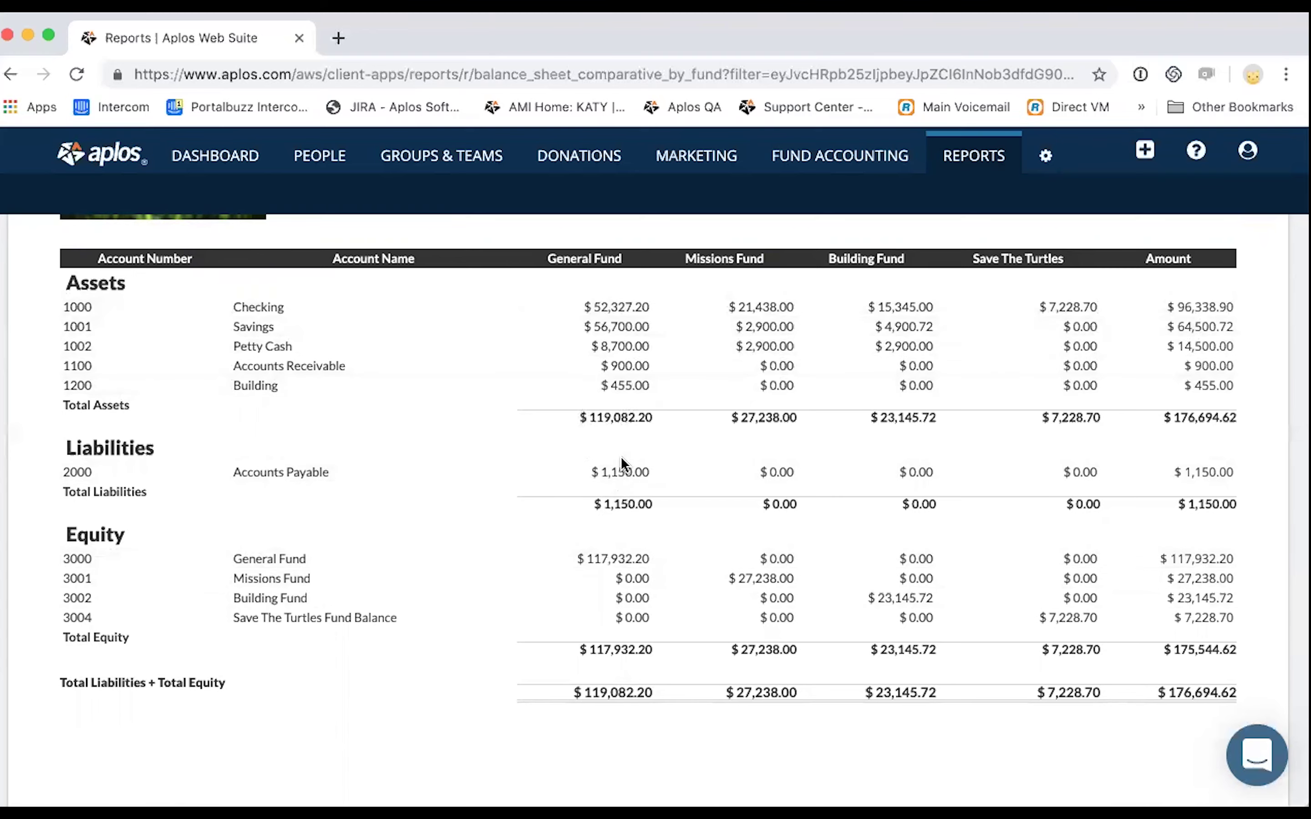
pyautogui.scroll(3, 621, 423)
pyautogui.scroll(3, 621, 458)
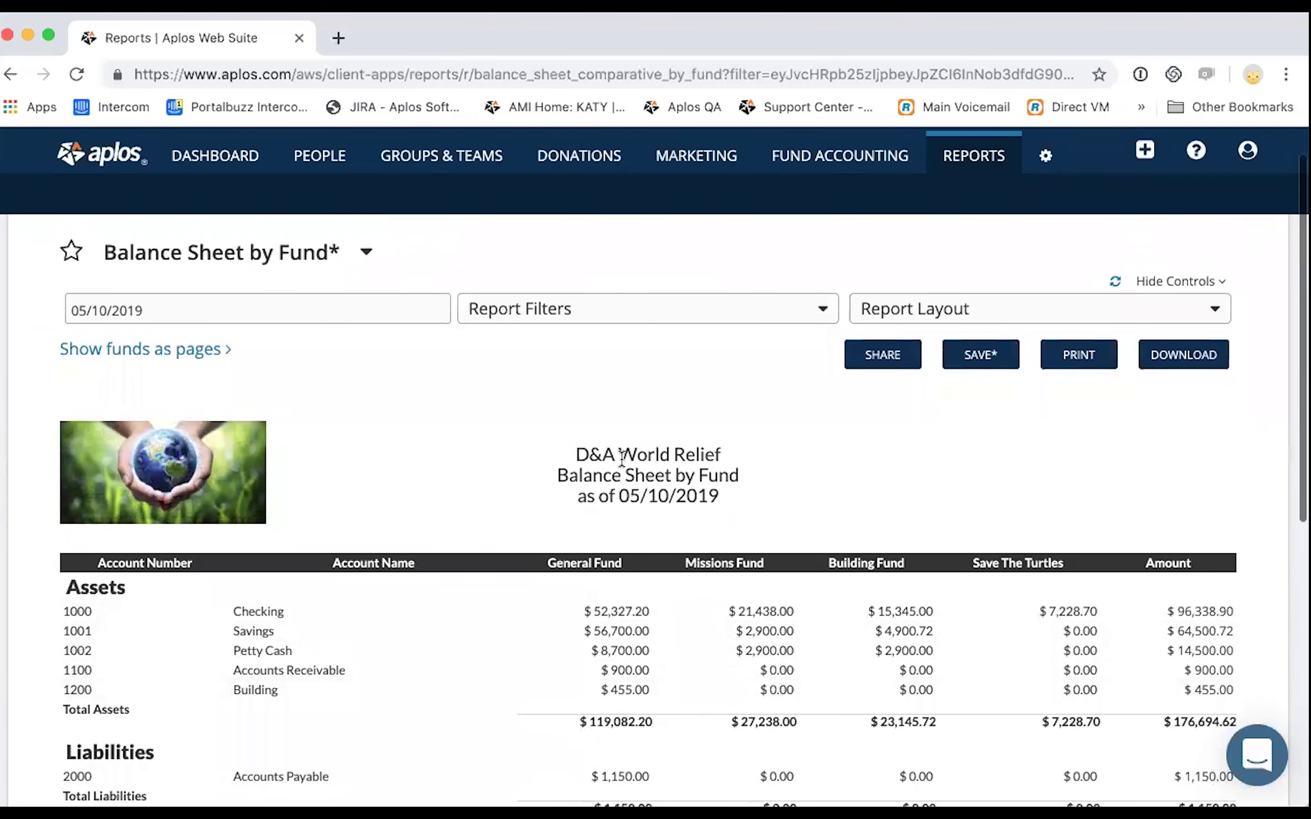
pyautogui.scroll(-2, 623, 465)
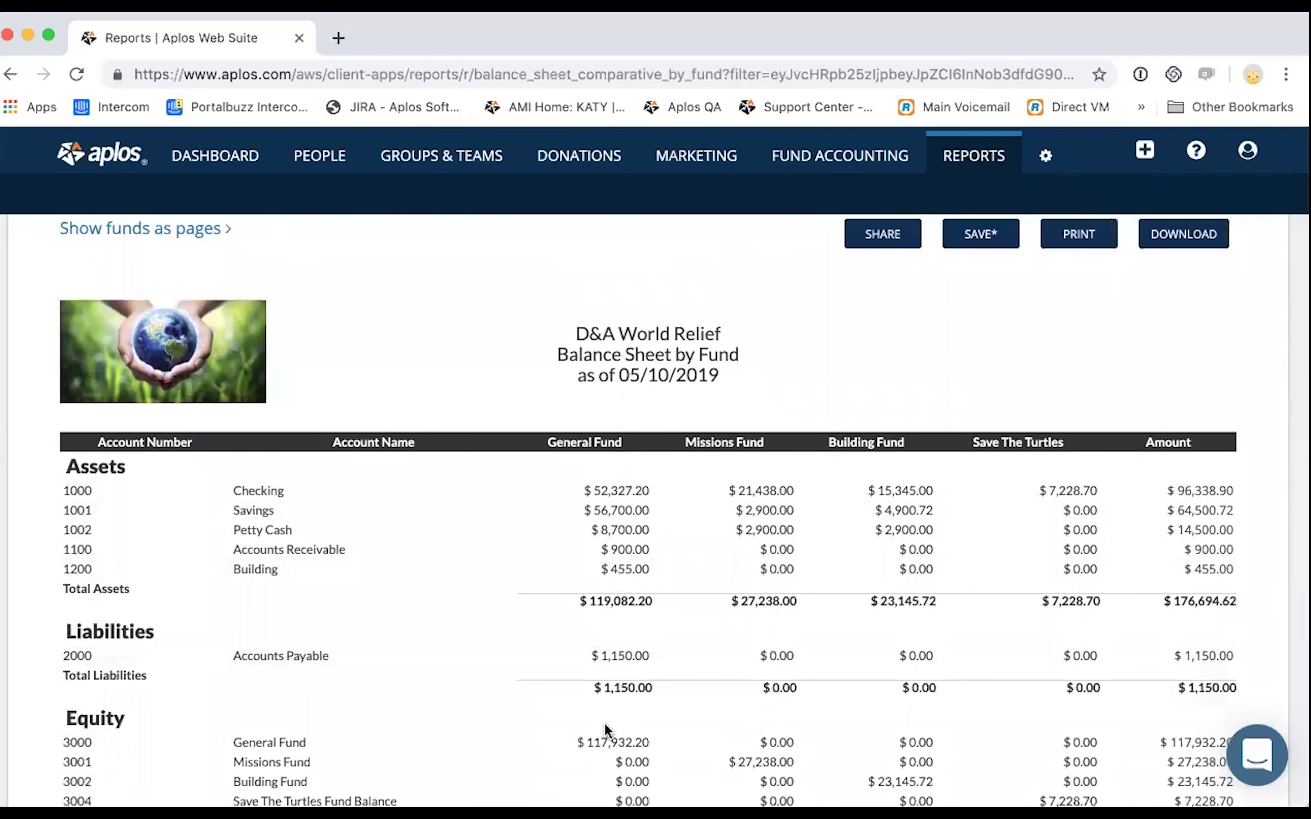
pyautogui.scroll(-2, 629, 450)
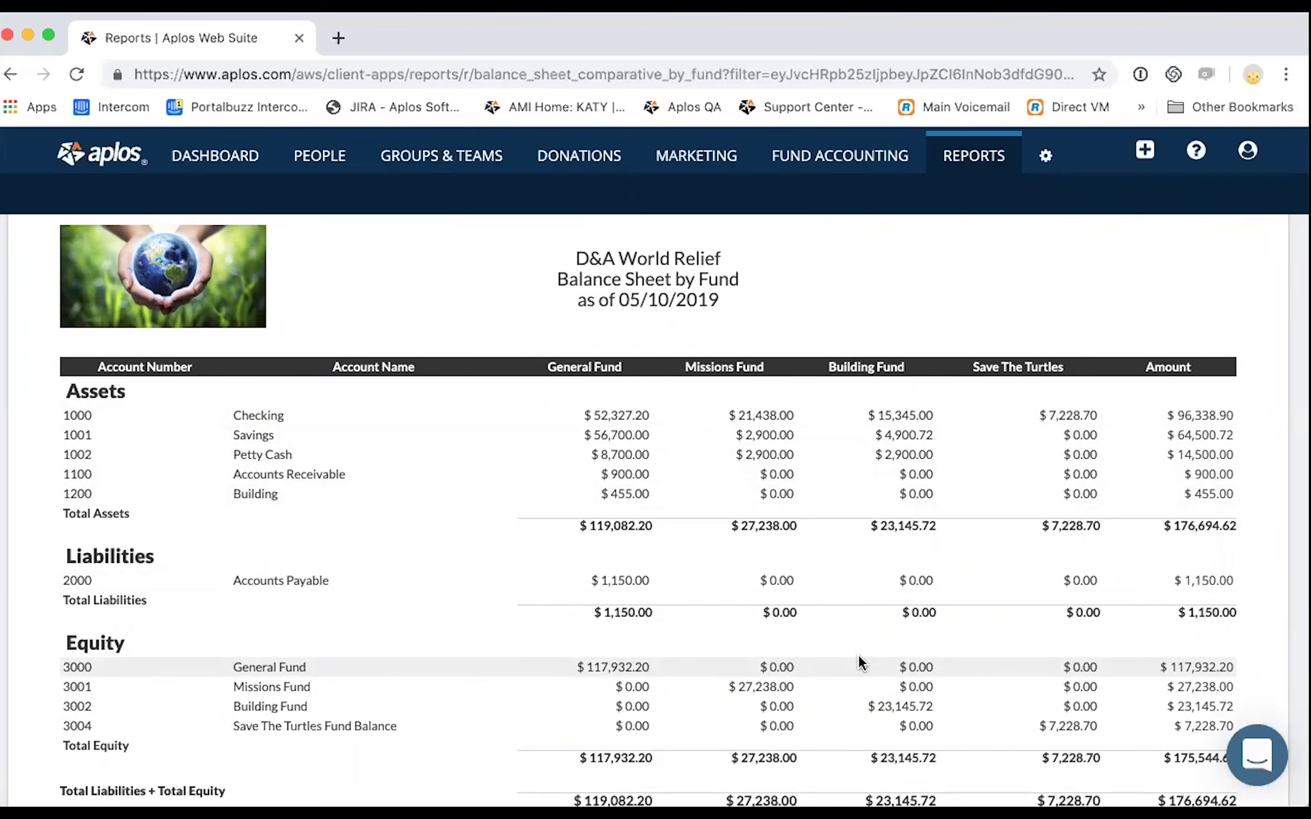
pyautogui.scroll(5, 862, 662)
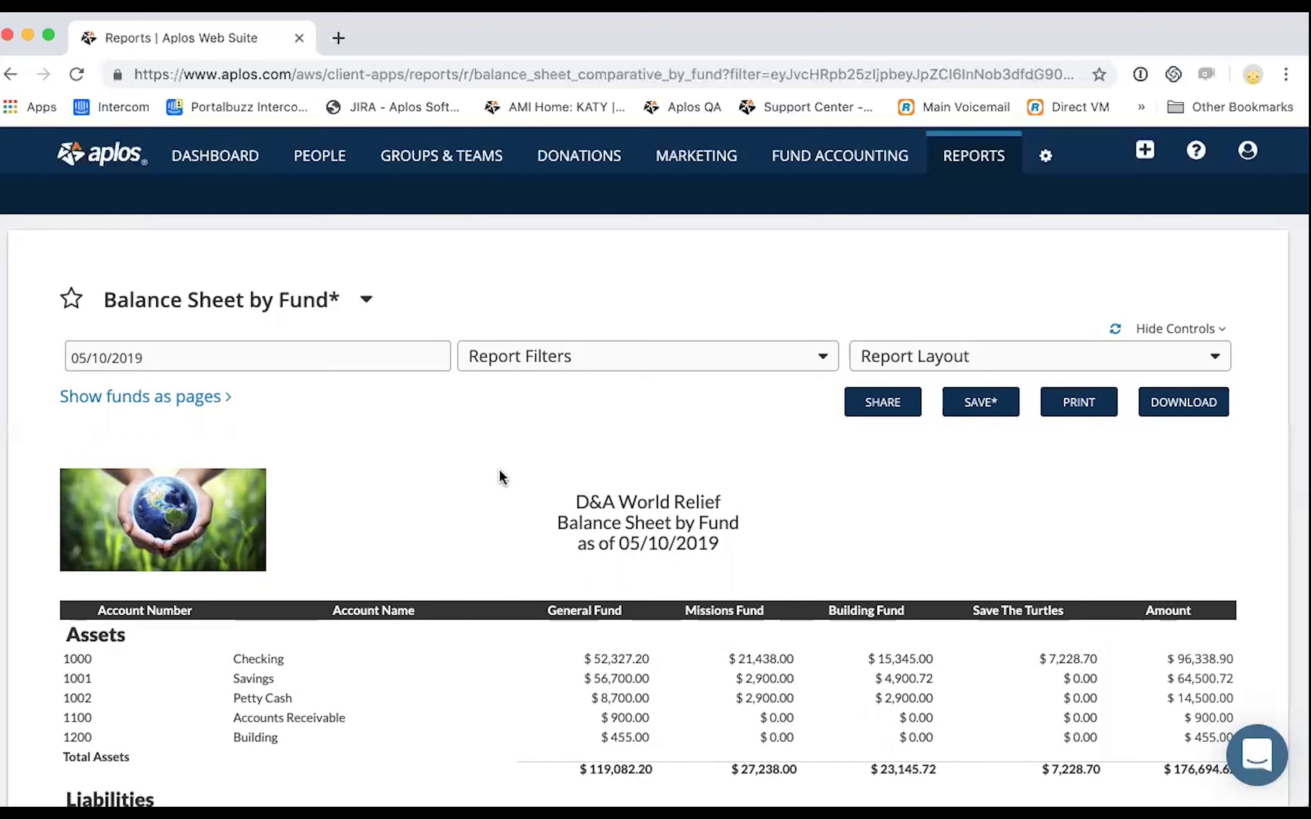
# Return to the reports list and open the Donations by Contact report from the Donations section.
pyautogui.click(972, 157)
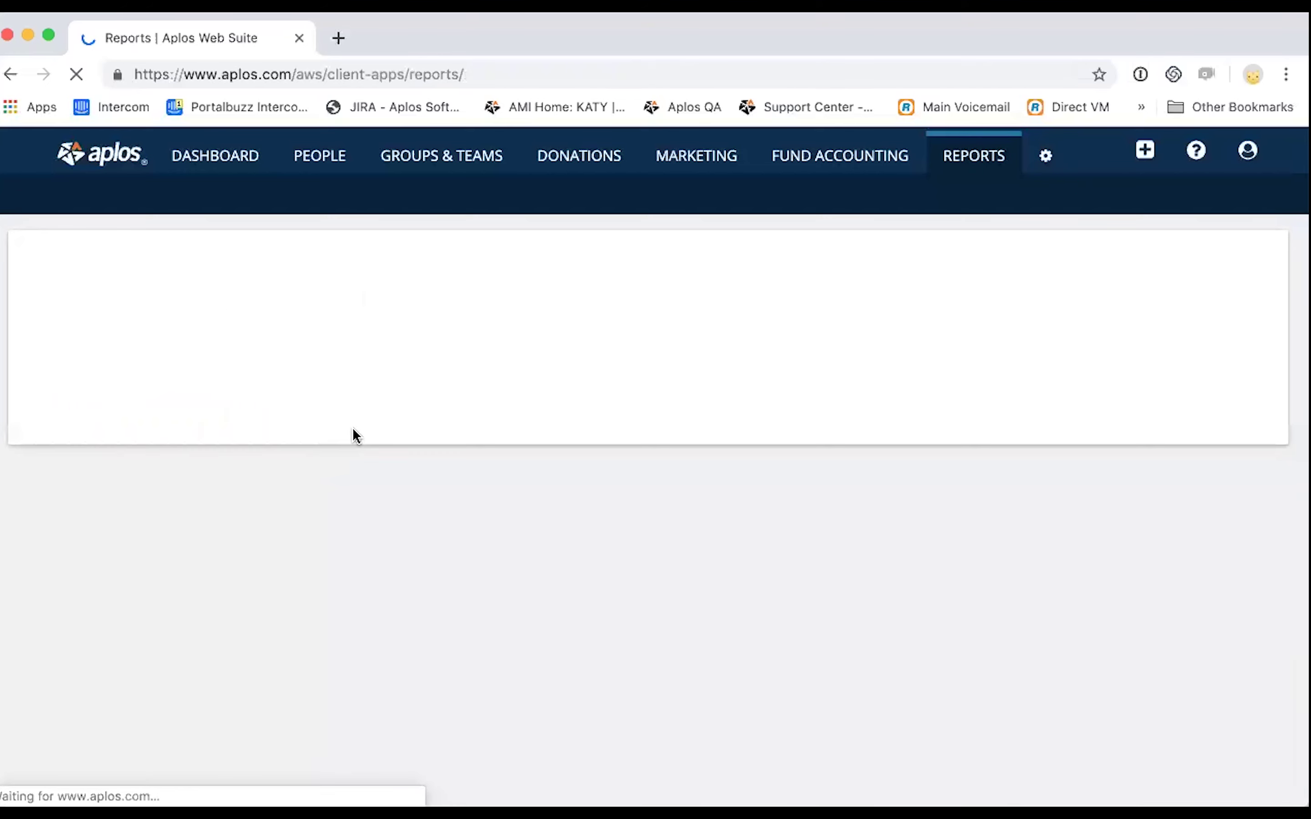
pyautogui.scroll(-8, 356, 436)
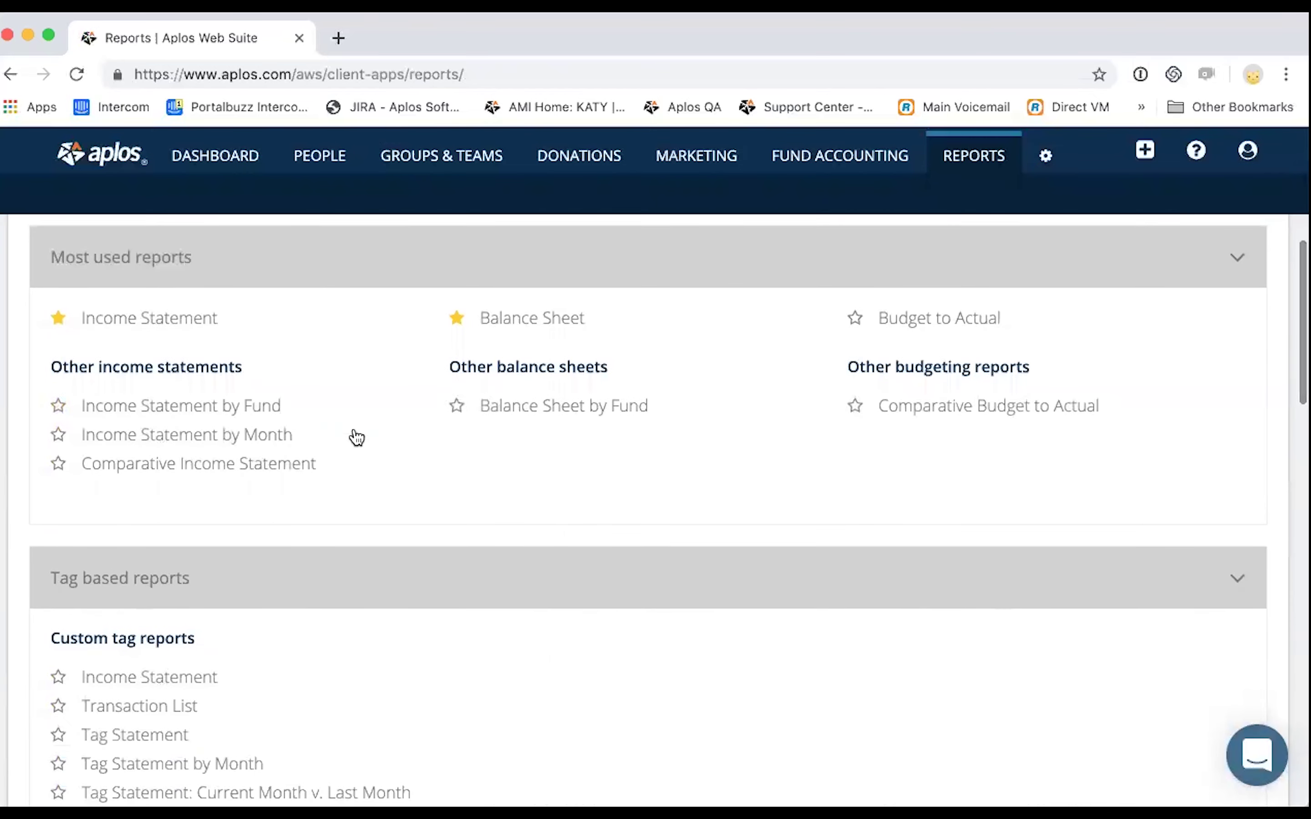
pyautogui.scroll(-12, 356, 436)
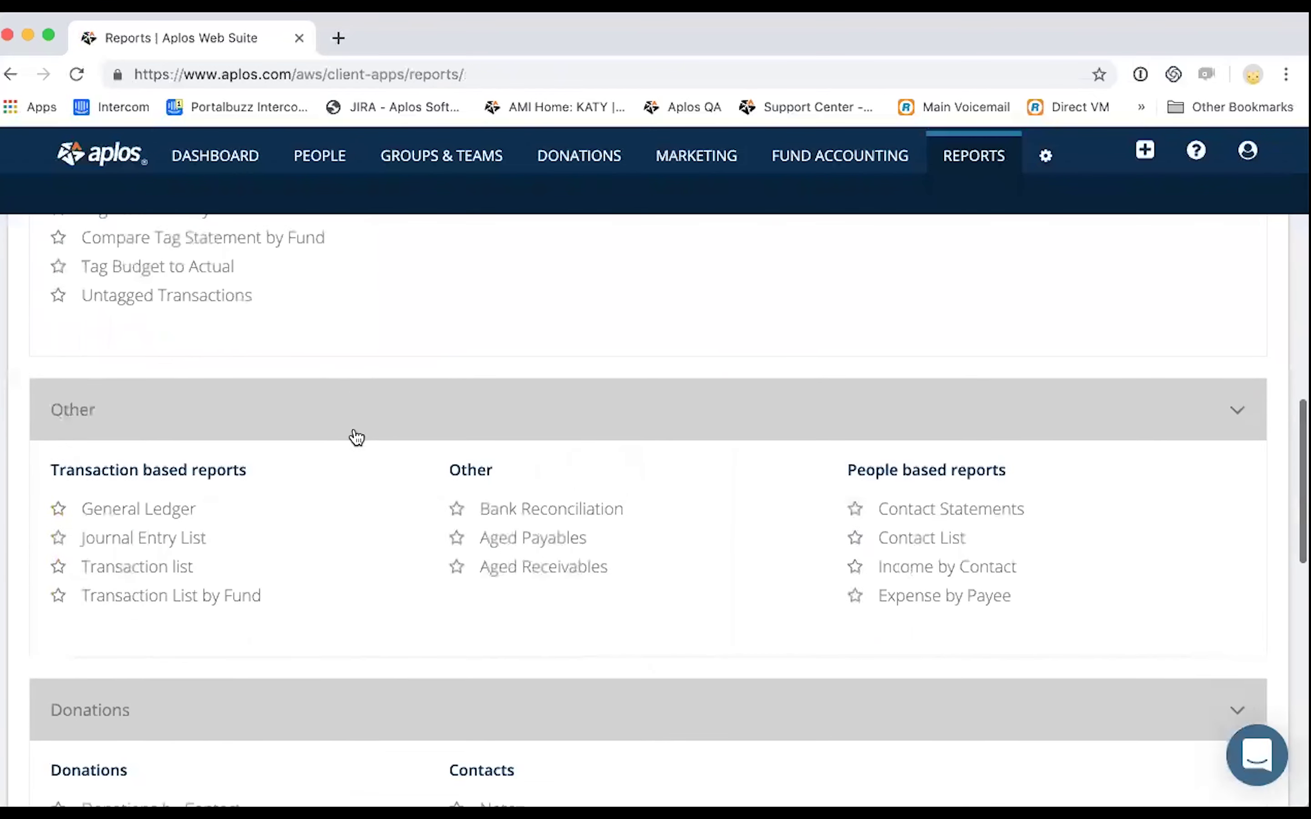
pyautogui.scroll(-6, 356, 436)
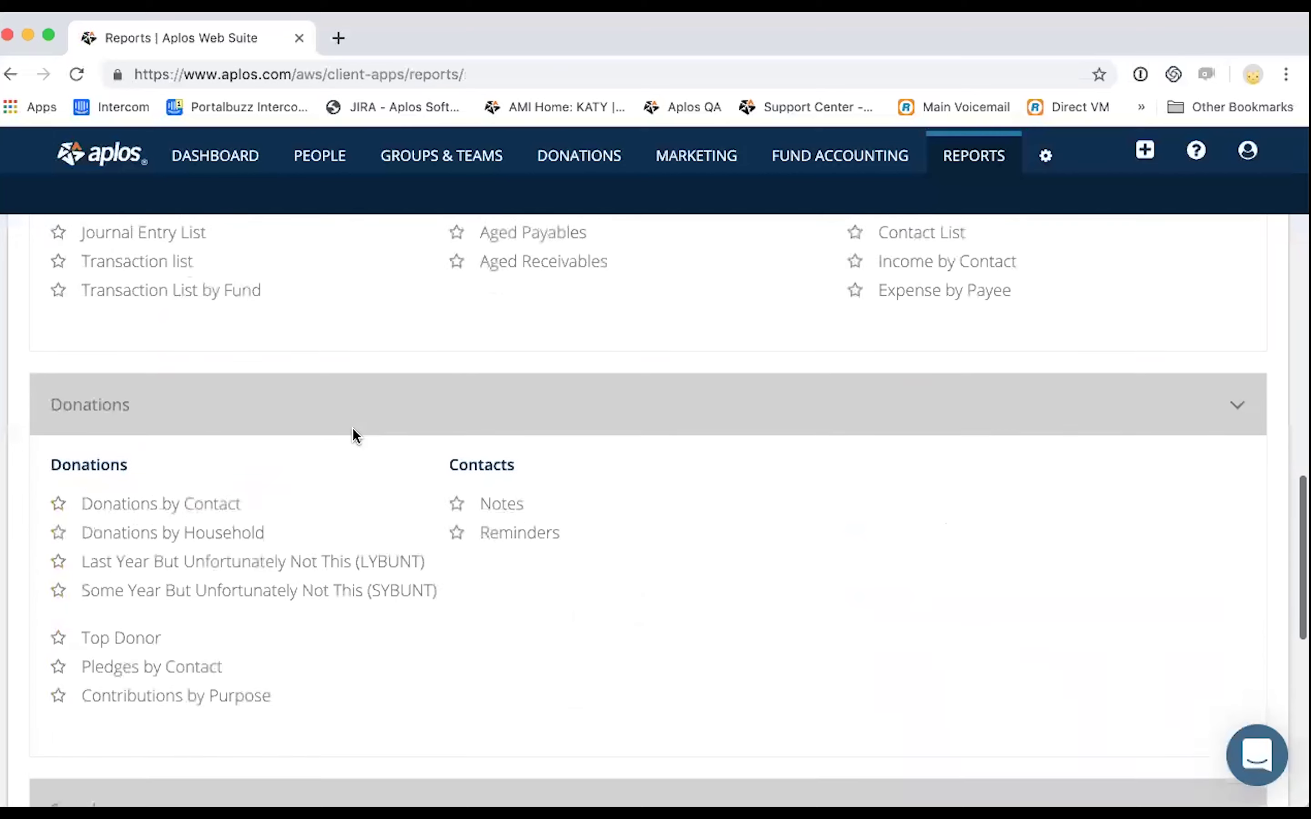
pyautogui.scroll(-2, 356, 437)
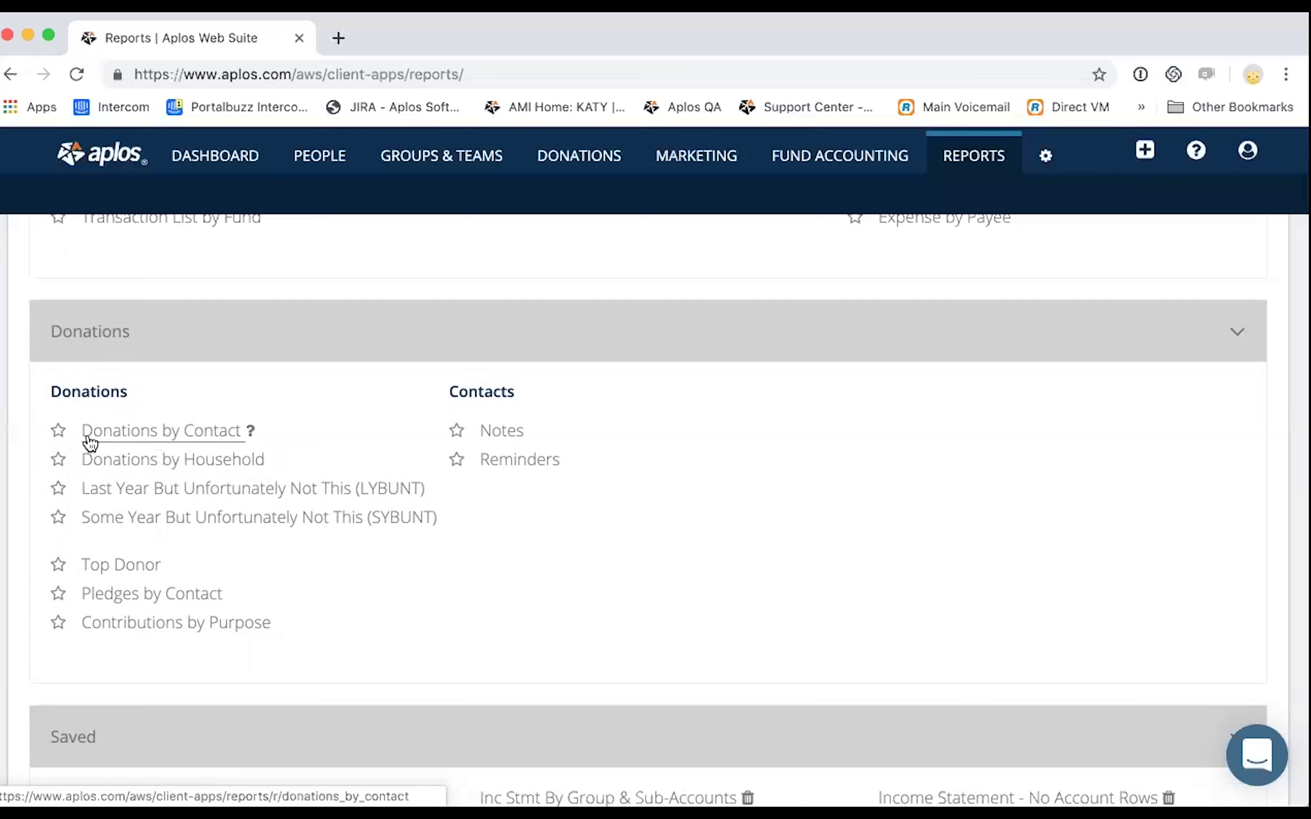
pyautogui.click(174, 438)
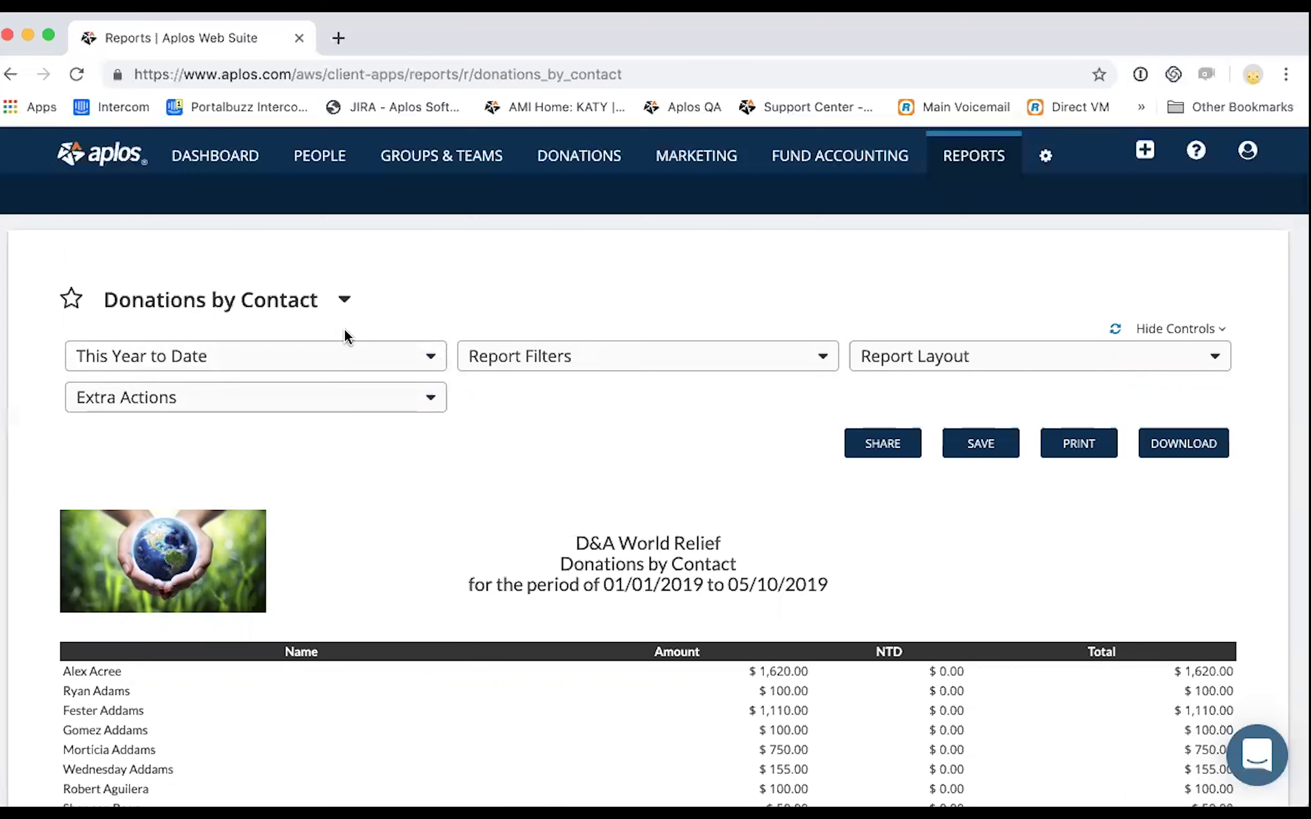
# Review the filters and layout options available for the Donations by Contact report without changing any of them.
pyautogui.click(650, 361)
pyautogui.scroll(-1, 648, 359)
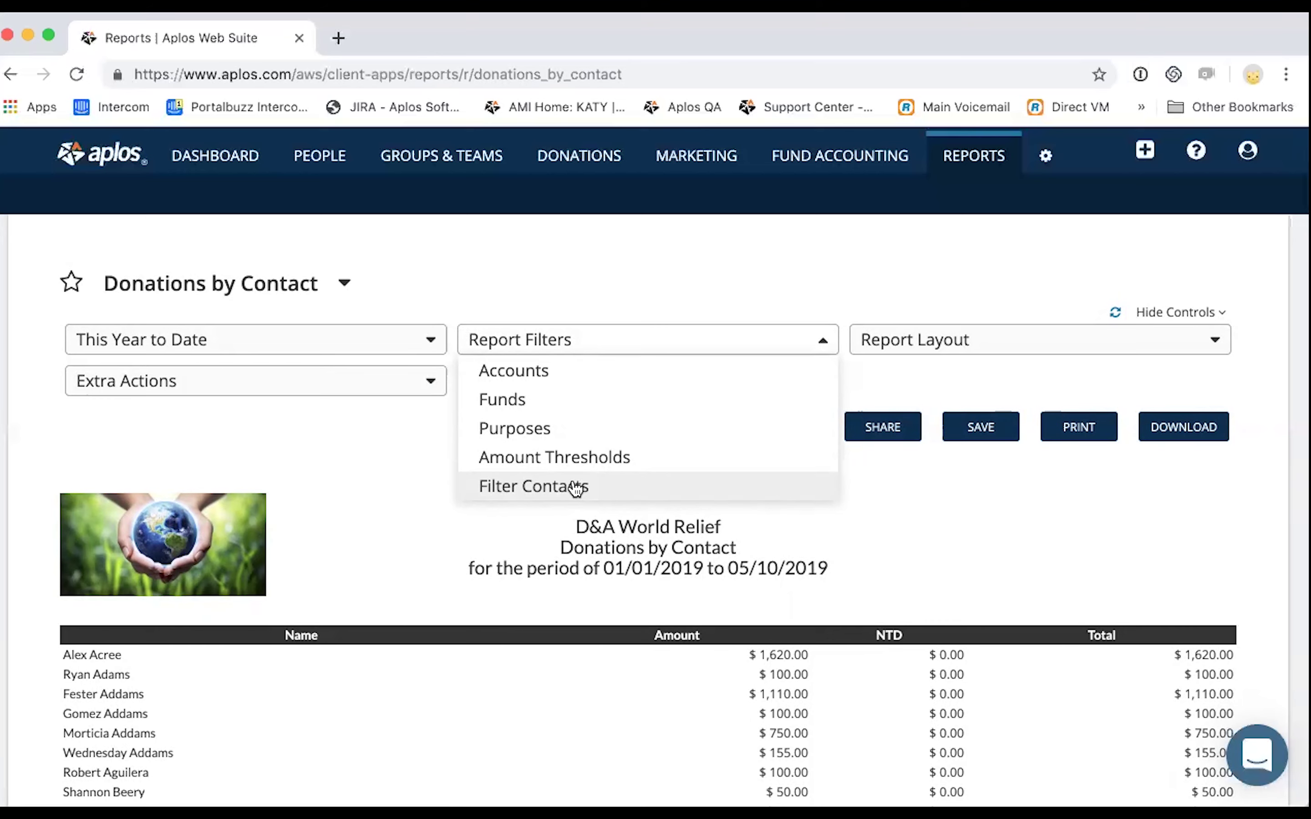
pyautogui.click(915, 338)
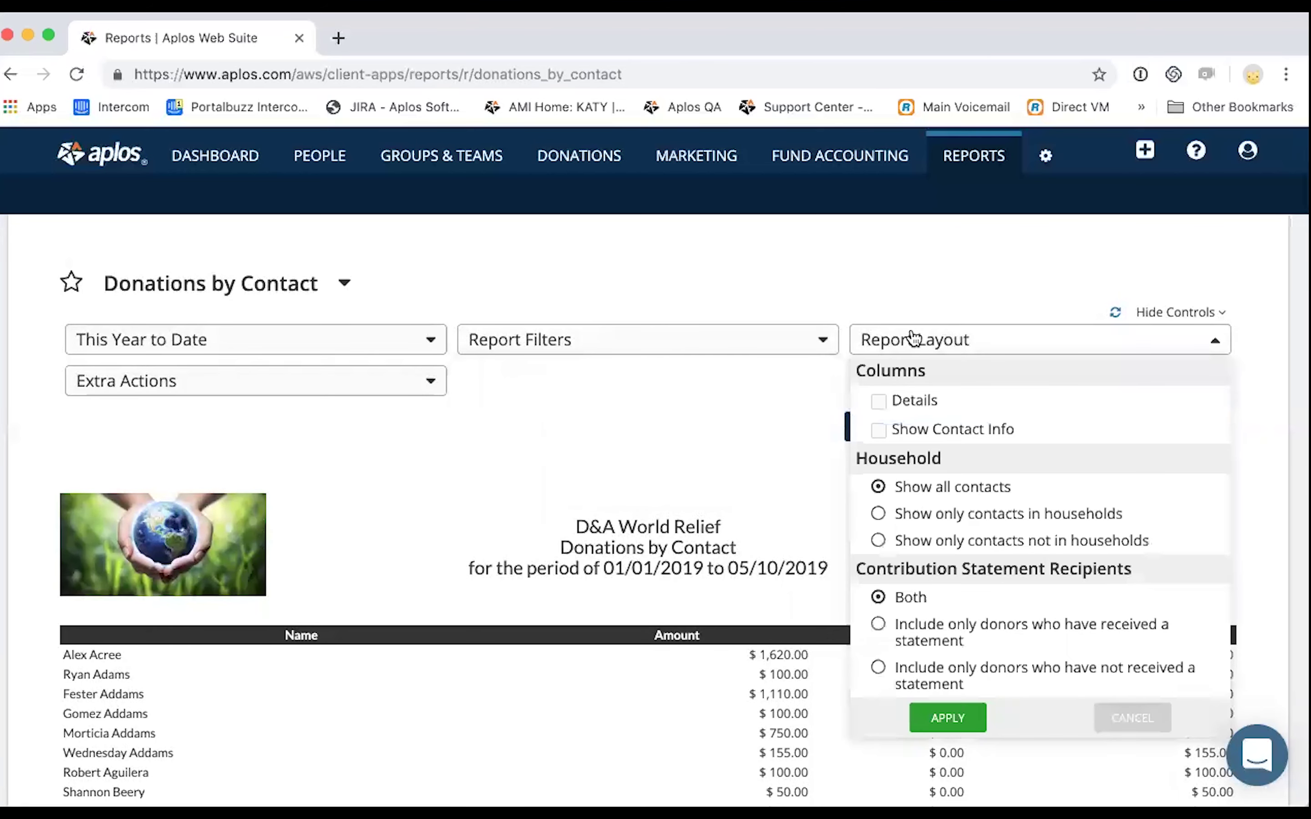
pyautogui.scroll(-2, 914, 339)
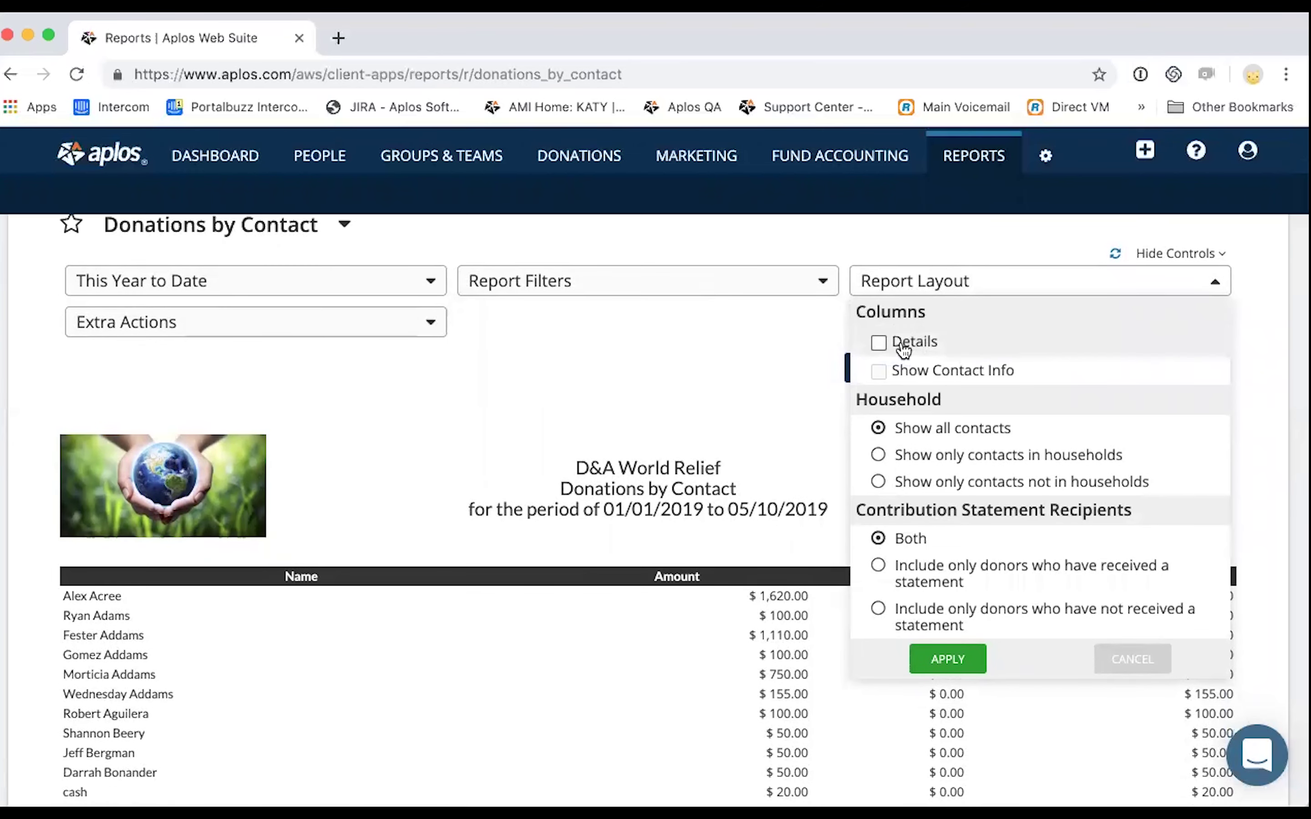
pyautogui.scroll(-5, 595, 418)
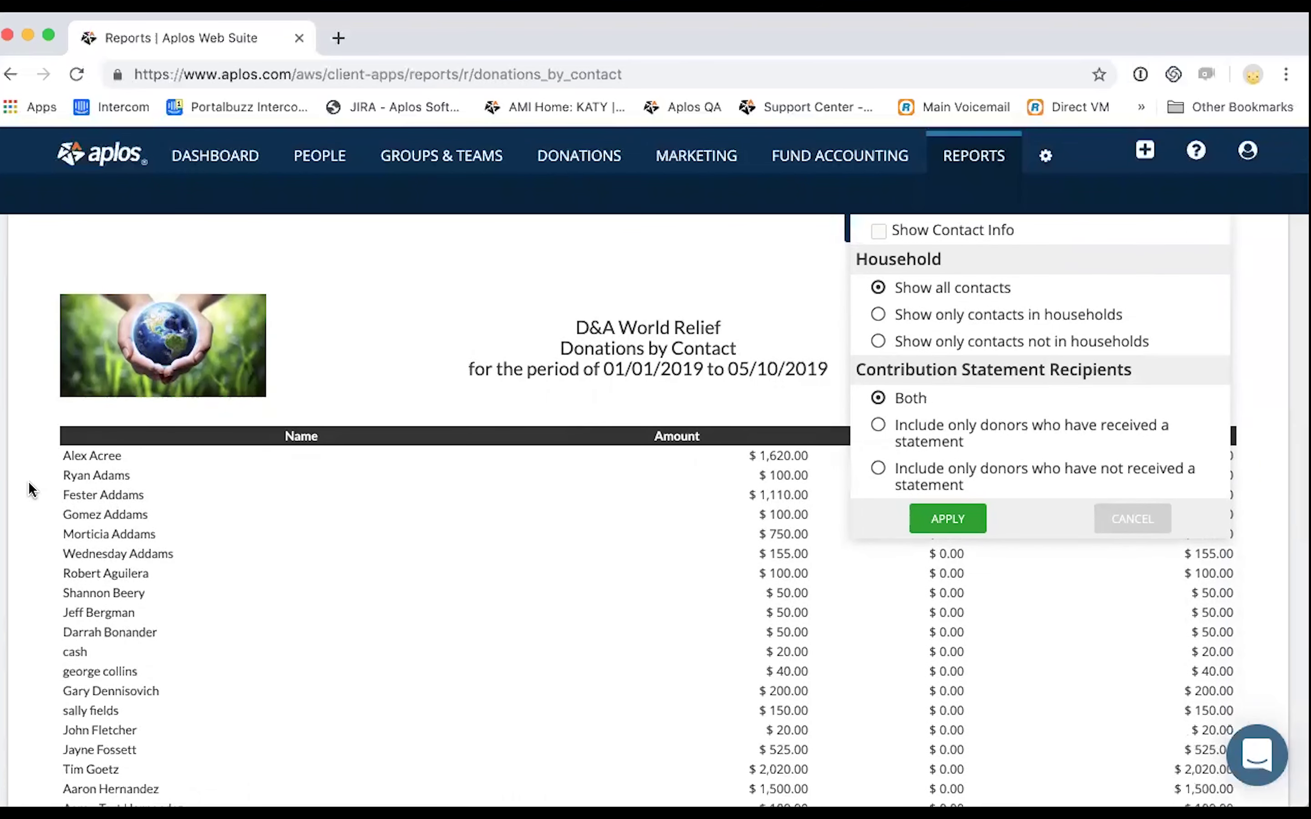
pyautogui.scroll(2, 401, 495)
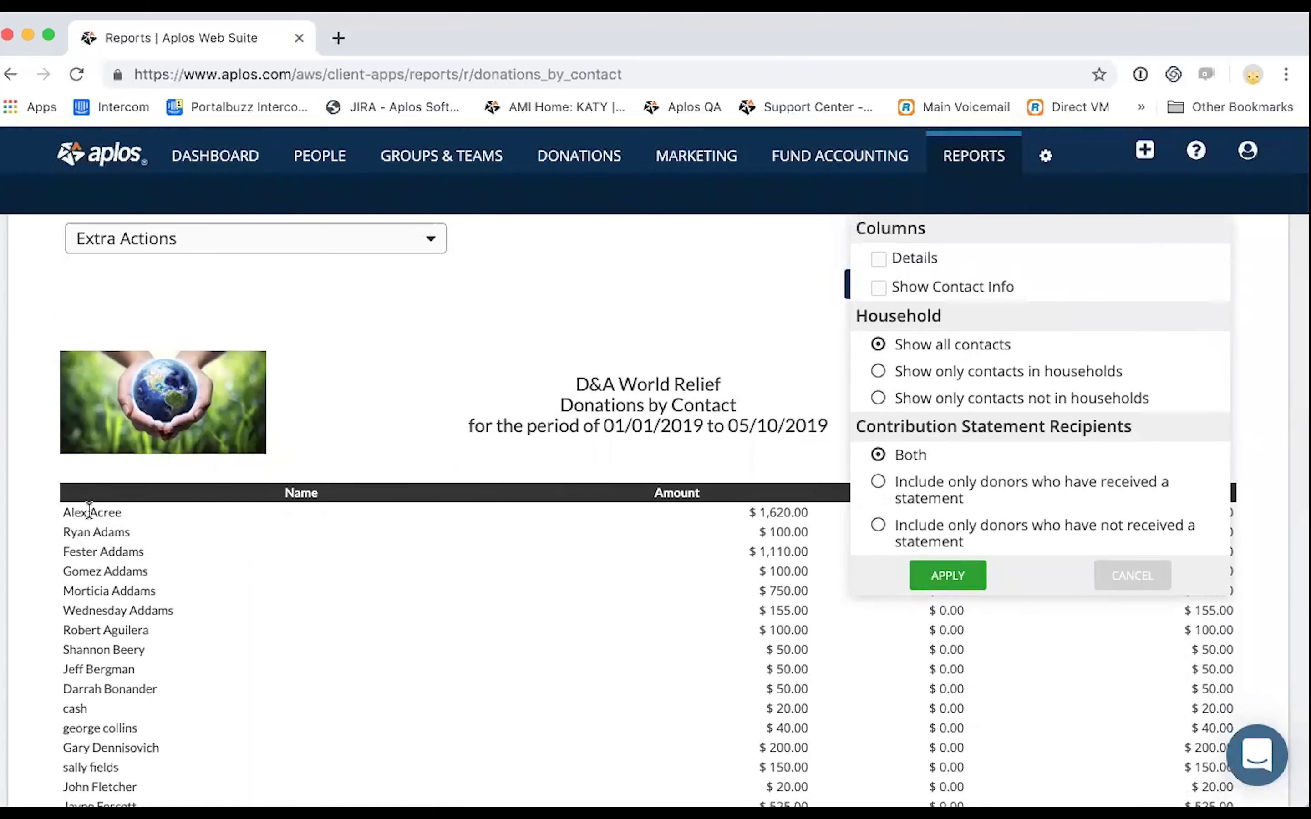
pyautogui.scroll(3, 1031, 504)
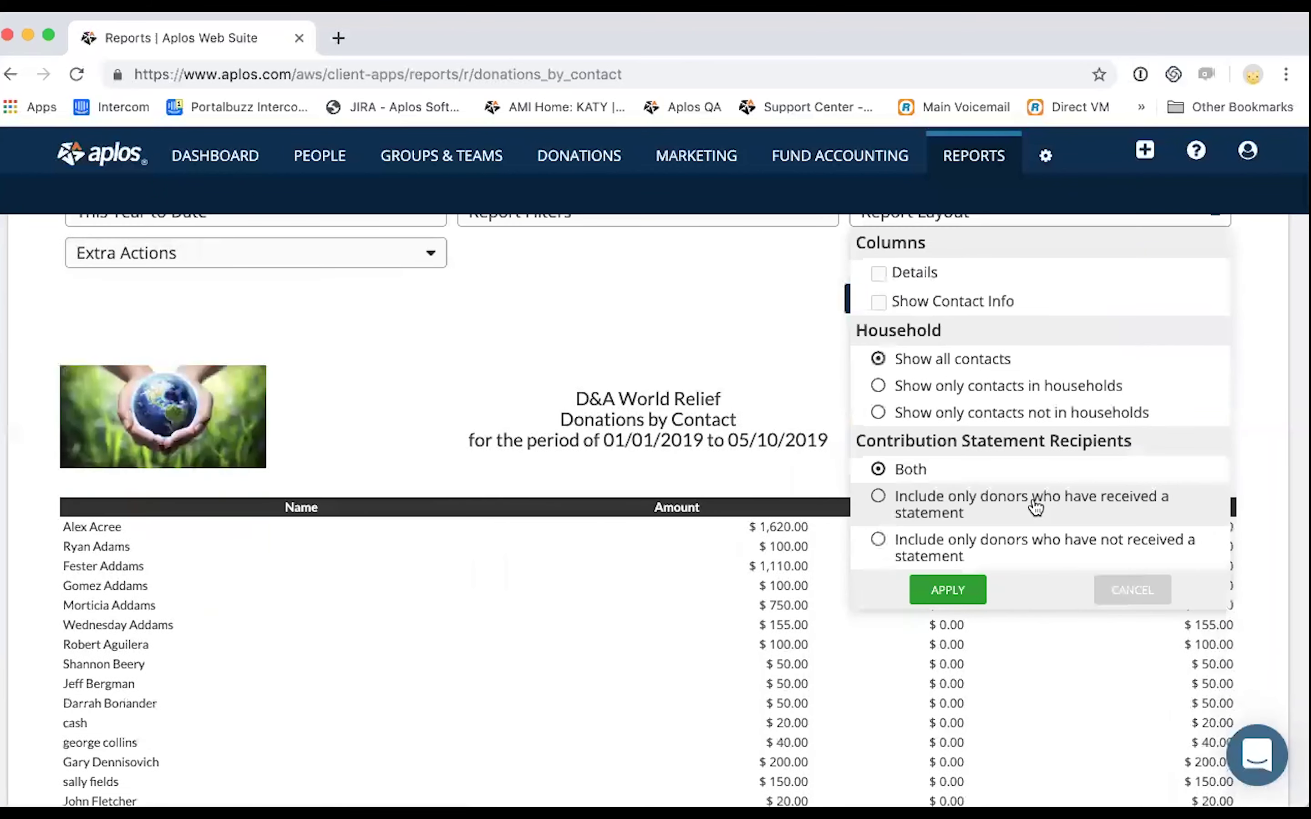
pyautogui.click(1044, 302)
# Examine the donation amounts per contact, and review the household and contribution statement recipient layout options.
pyautogui.scroll(-5, 599, 609)
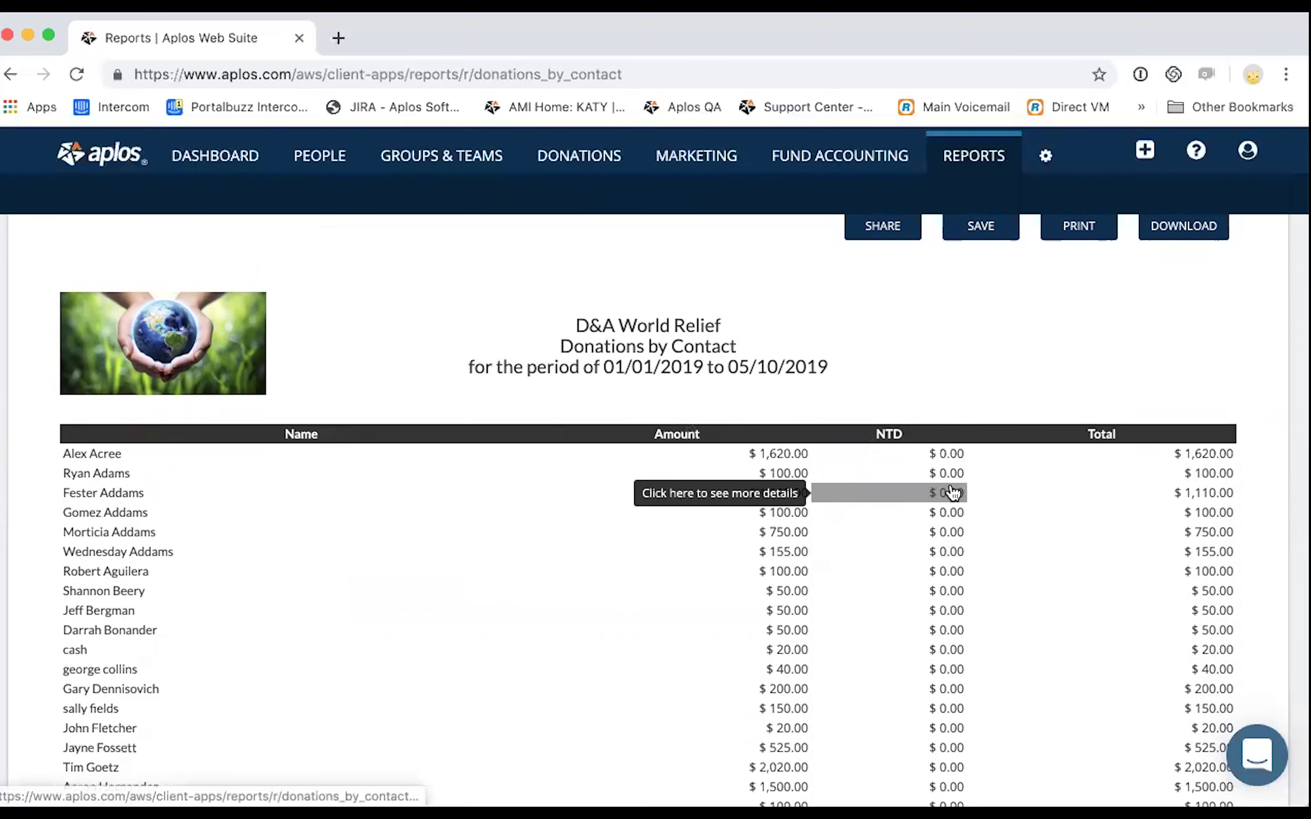
pyautogui.scroll(3, 953, 493)
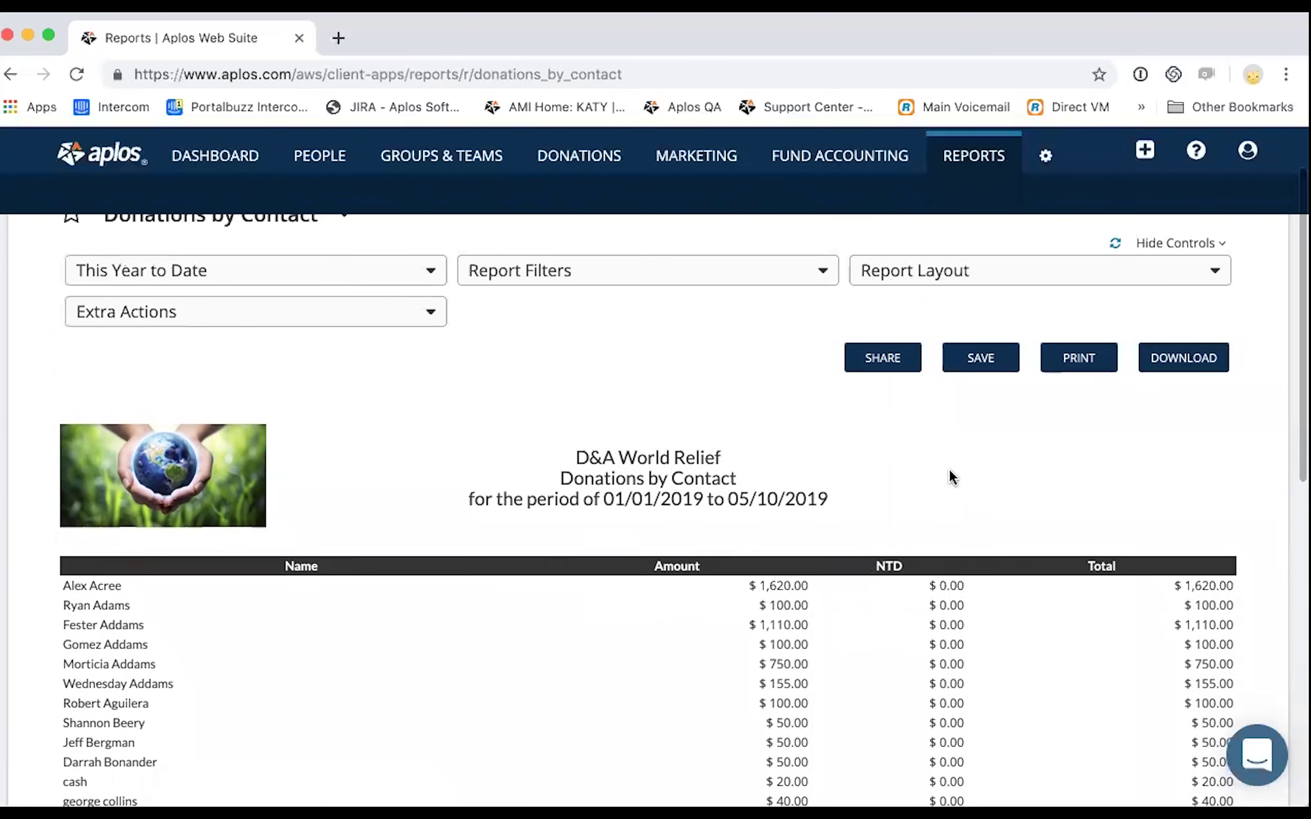
pyautogui.click(967, 278)
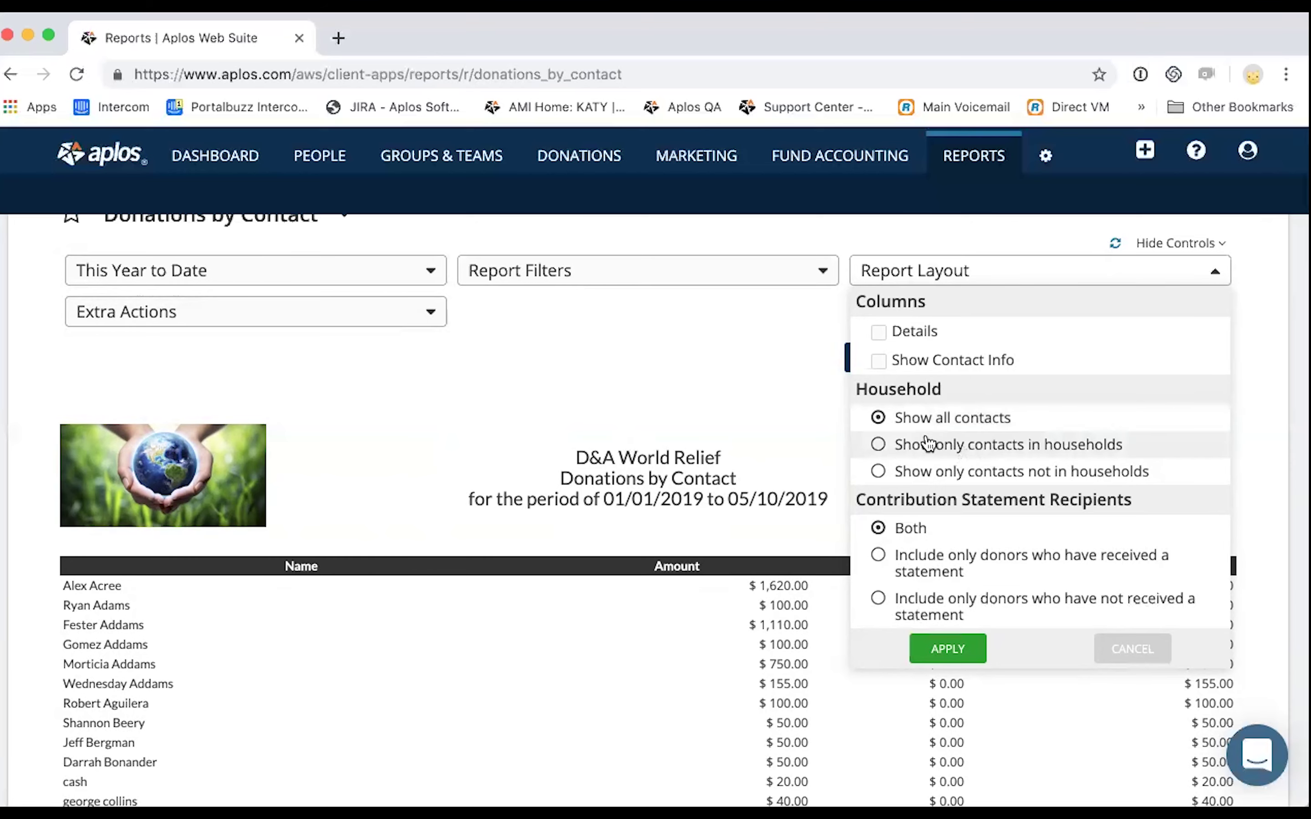
pyautogui.scroll(2, 759, 395)
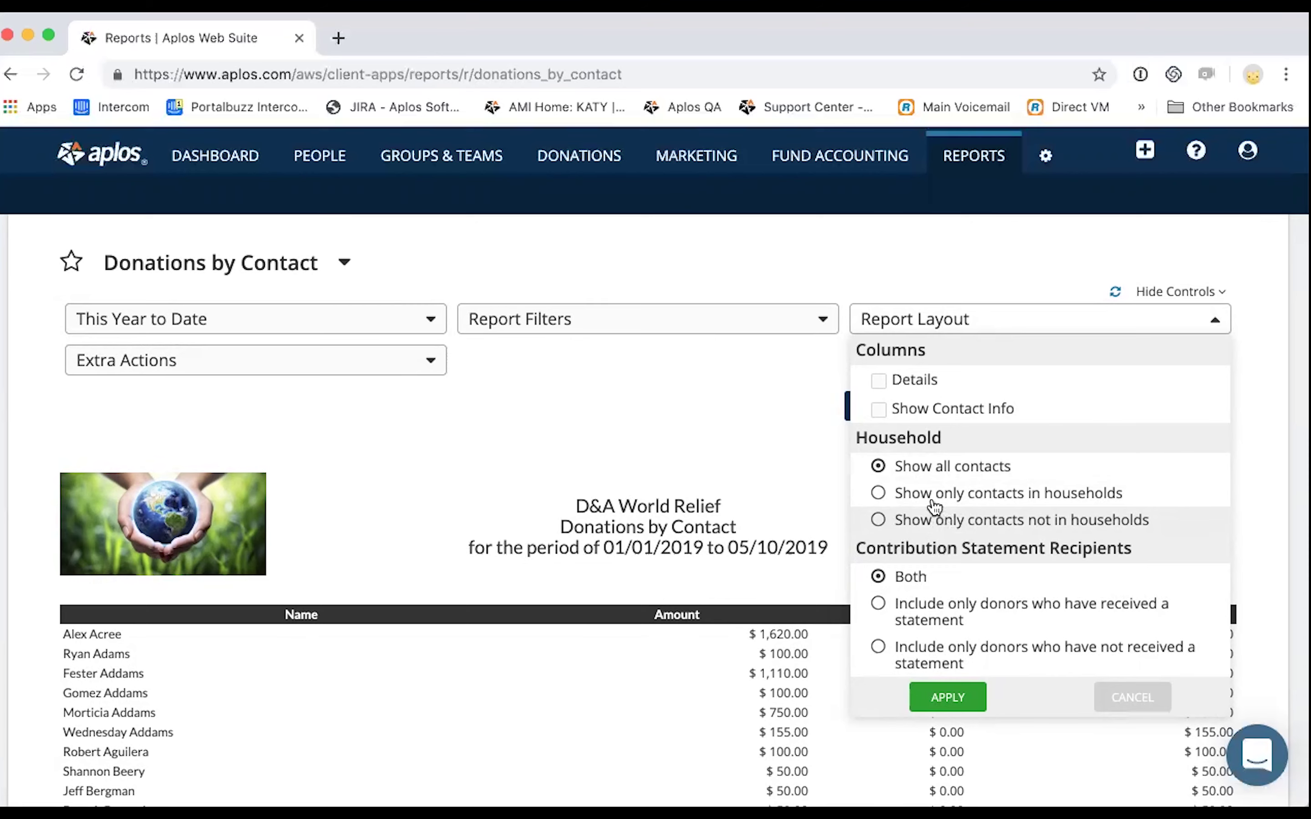
pyautogui.scroll(-3, 858, 538)
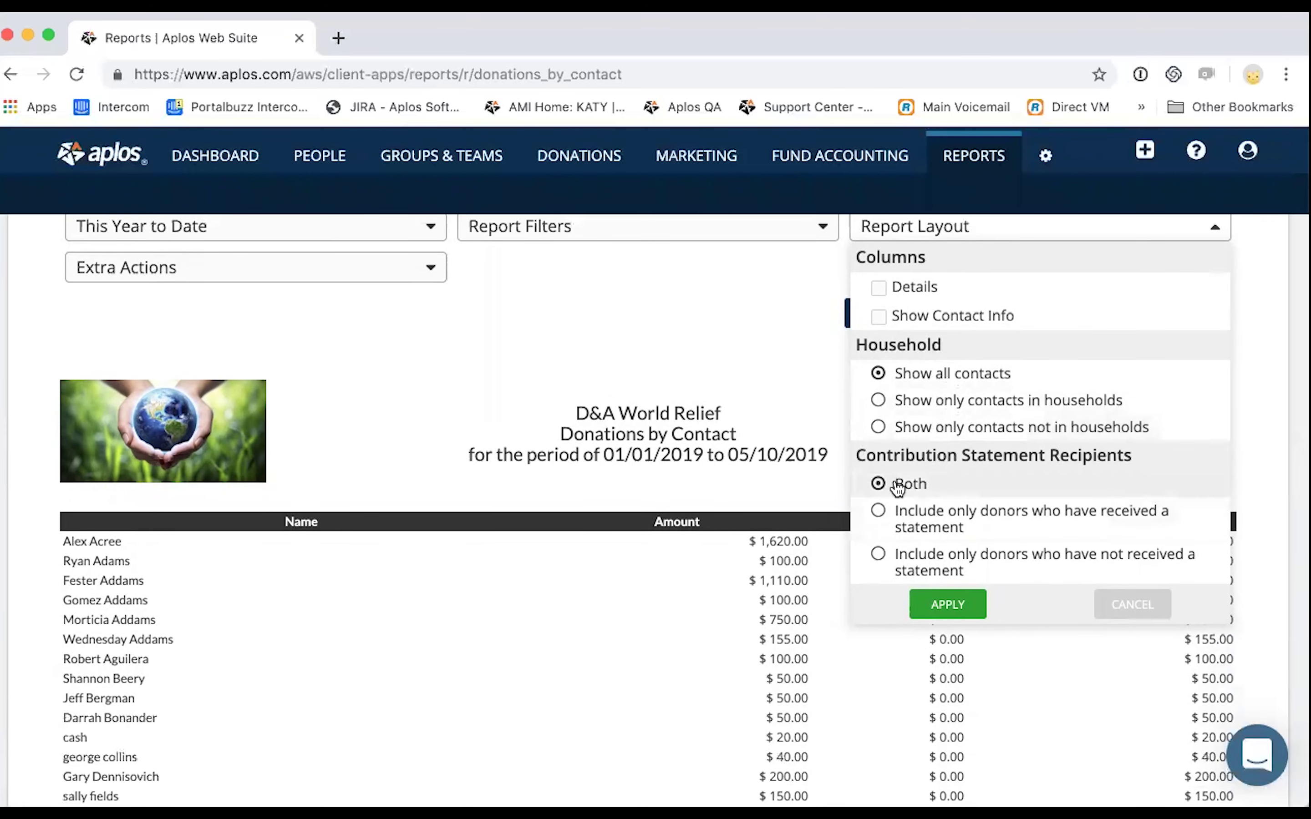
pyautogui.scroll(1, 888, 495)
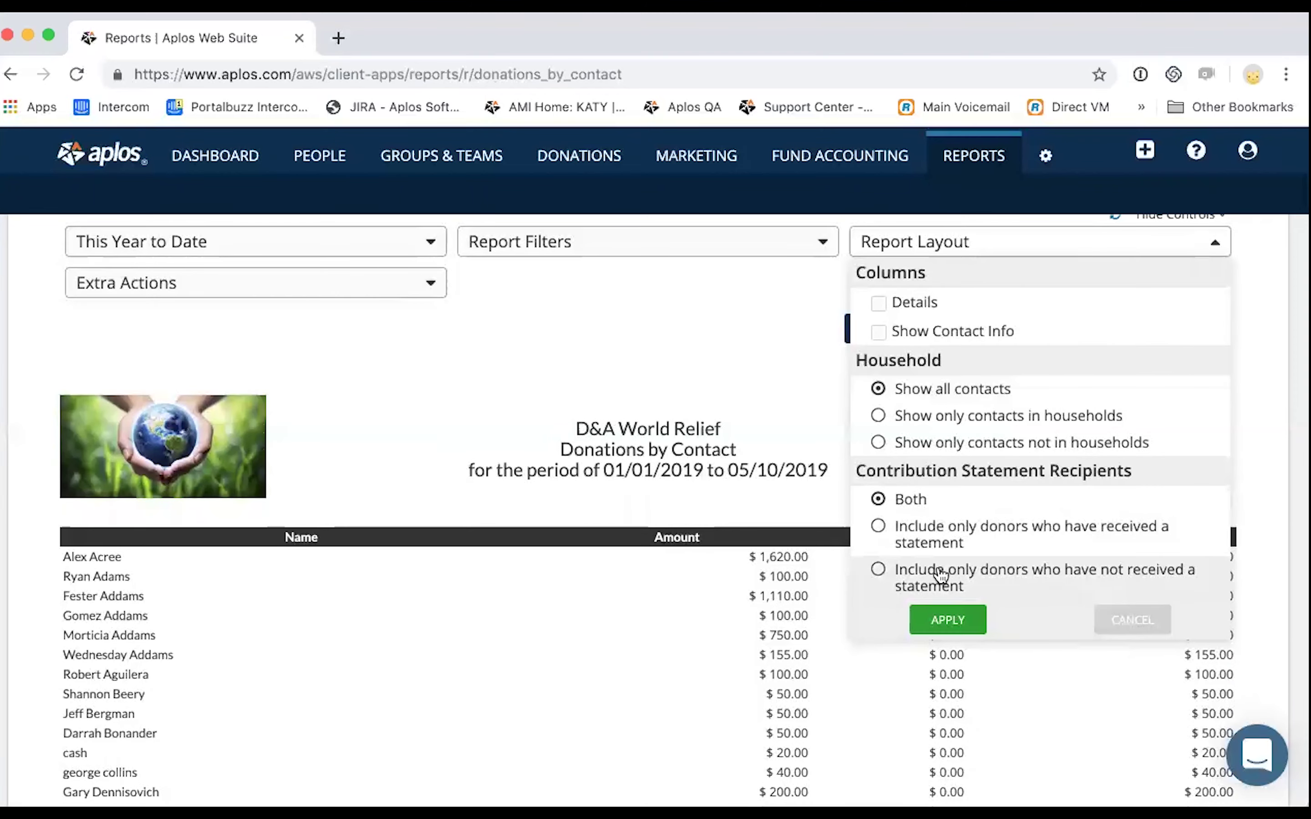
pyautogui.scroll(2, 873, 477)
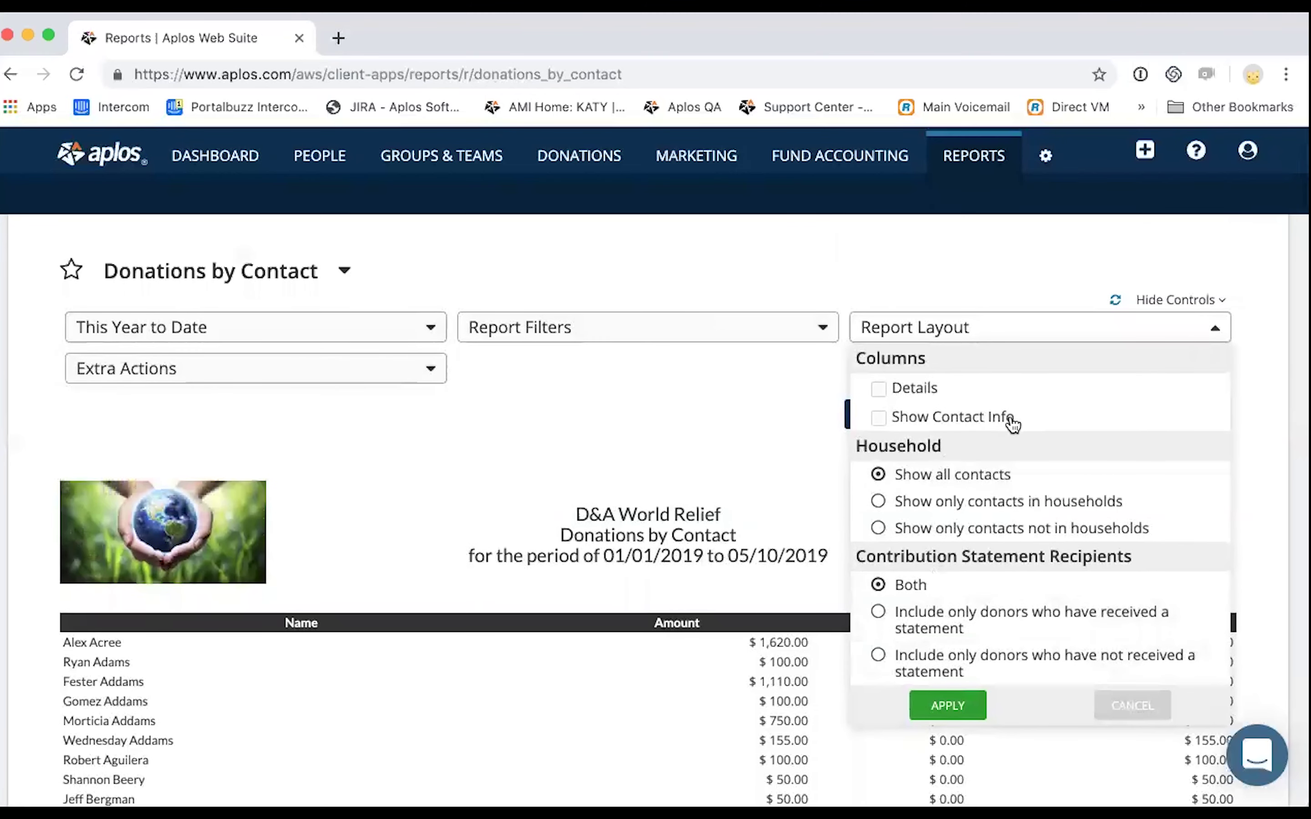
pyautogui.click(965, 331)
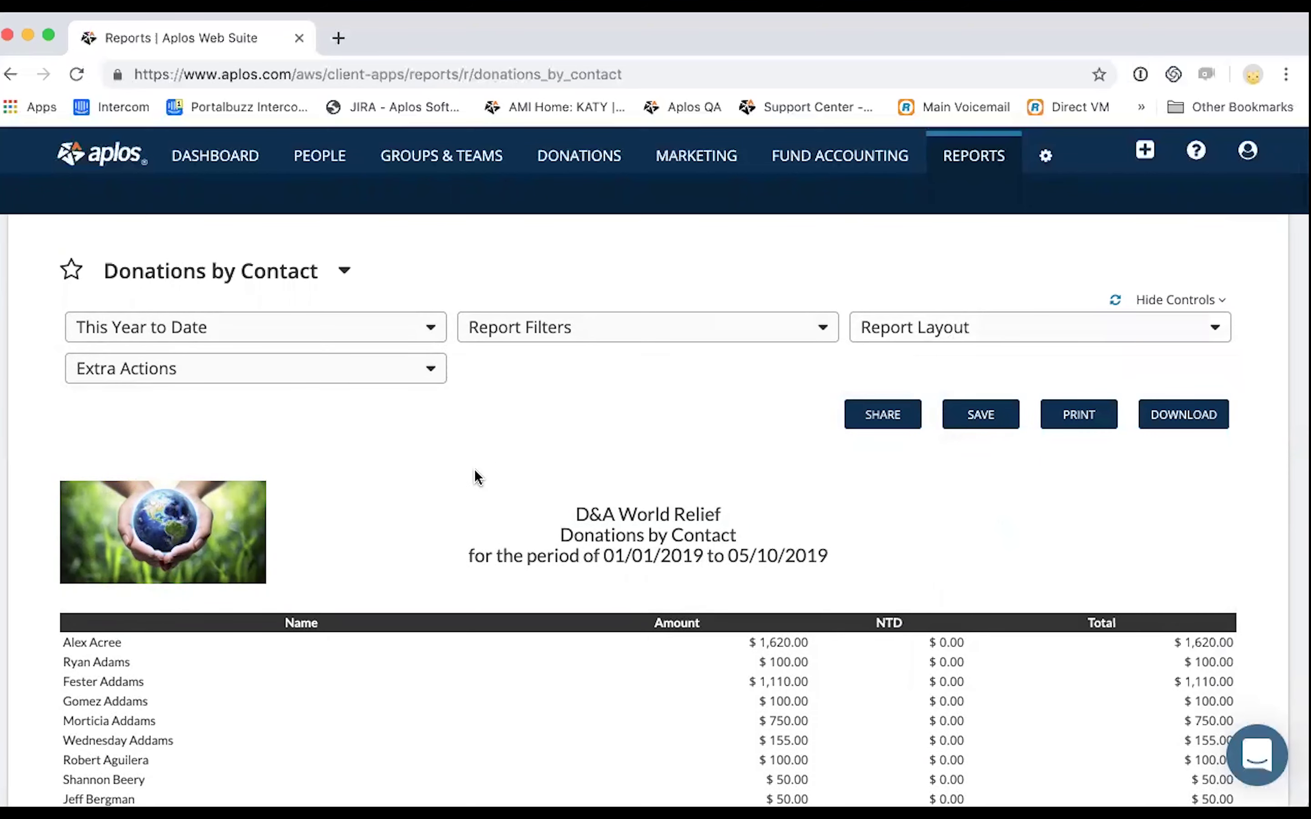
pyautogui.scroll(-1, 476, 477)
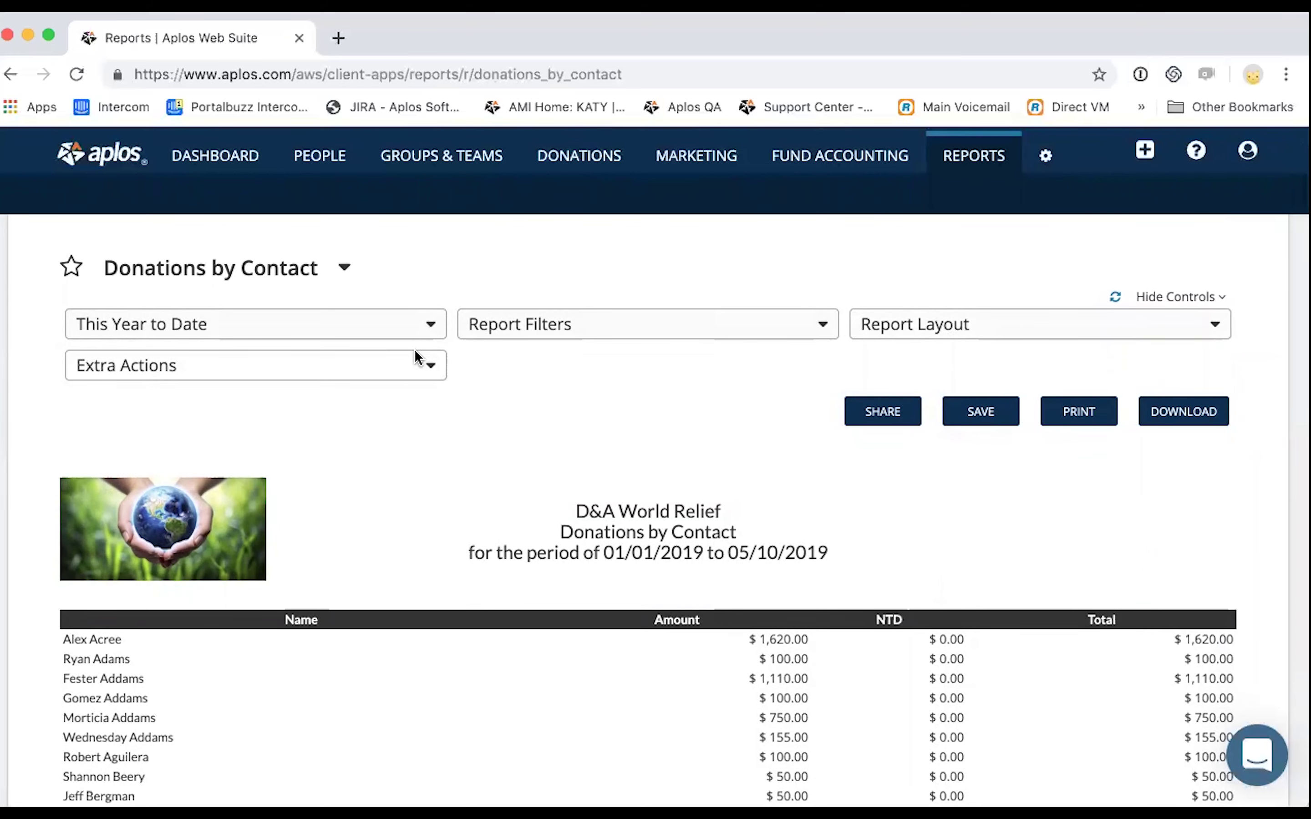
pyautogui.scroll(-2, 416, 398)
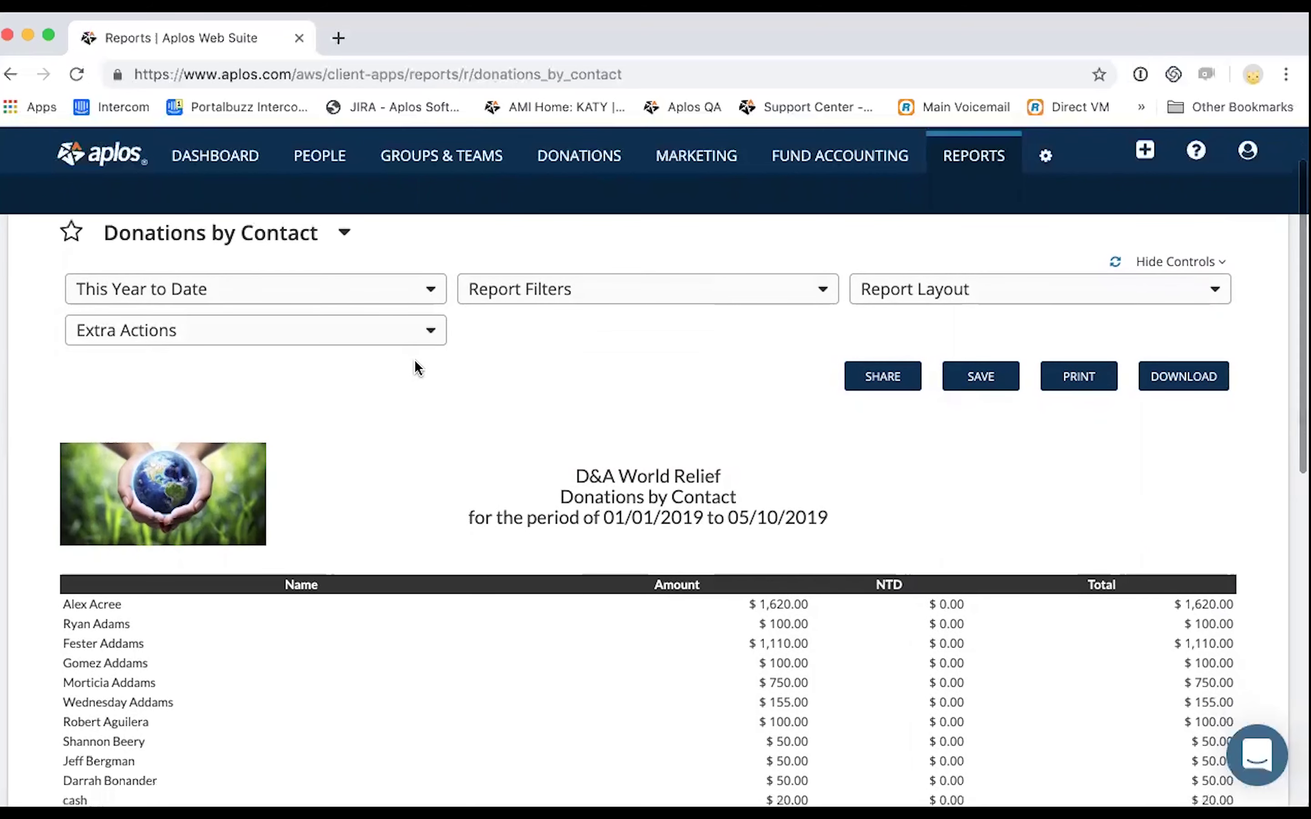
pyautogui.click(849, 378)
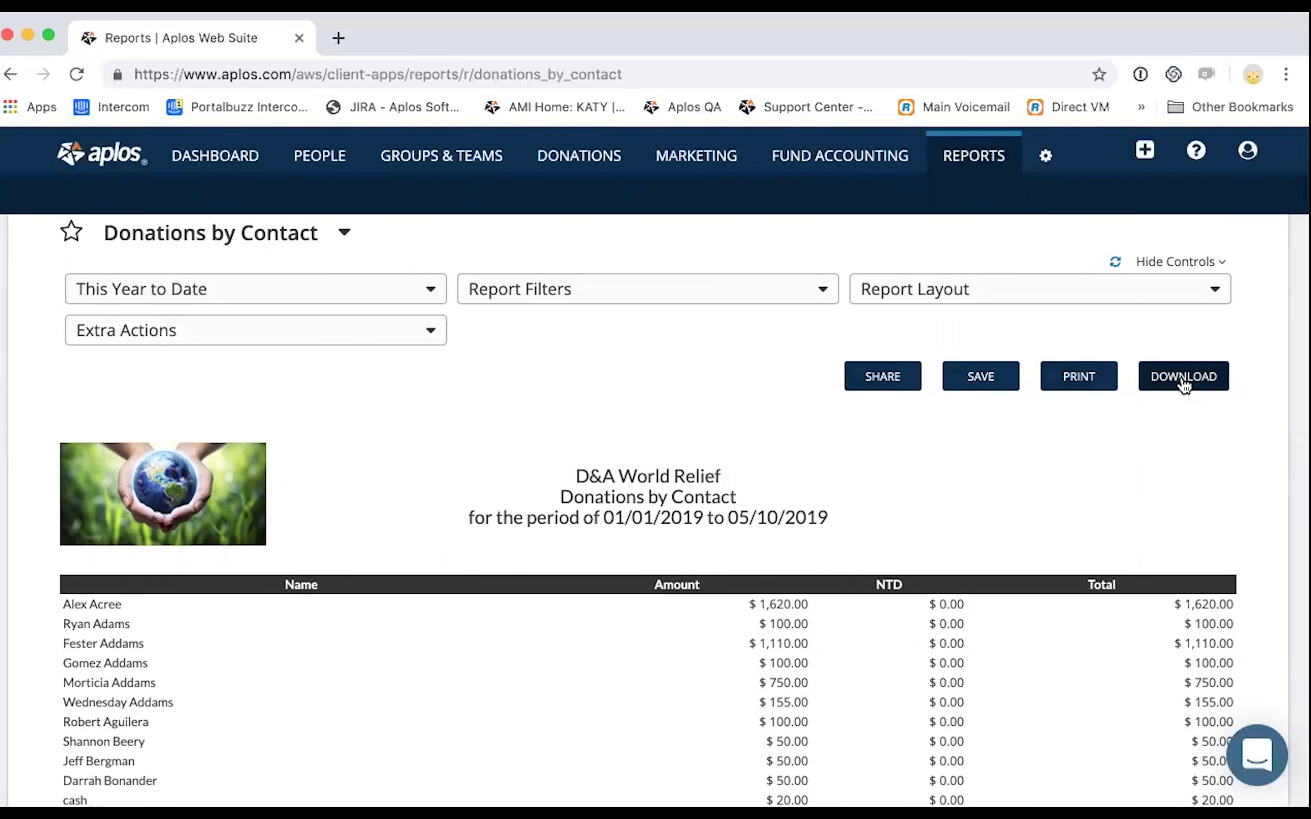
pyautogui.scroll(-2, 853, 469)
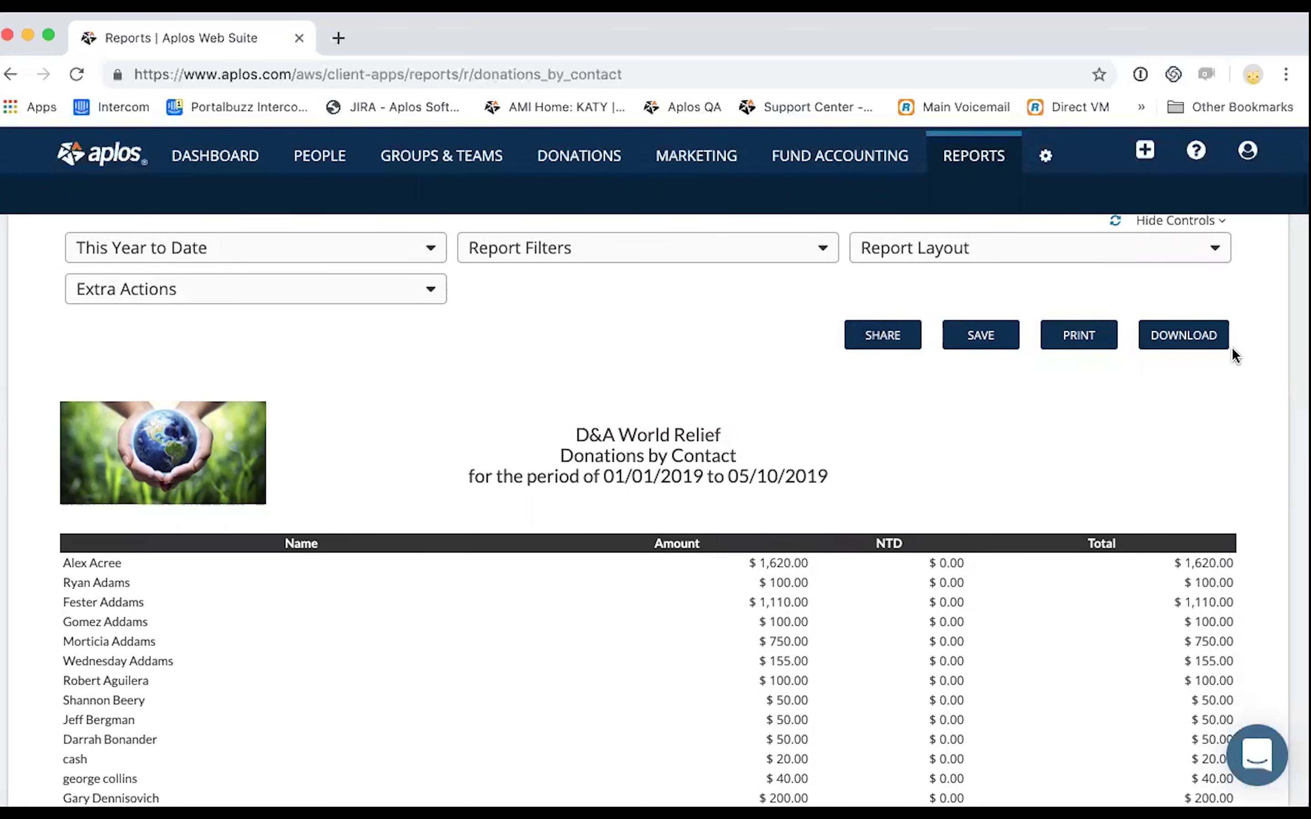
pyautogui.scroll(-1, 631, 535)
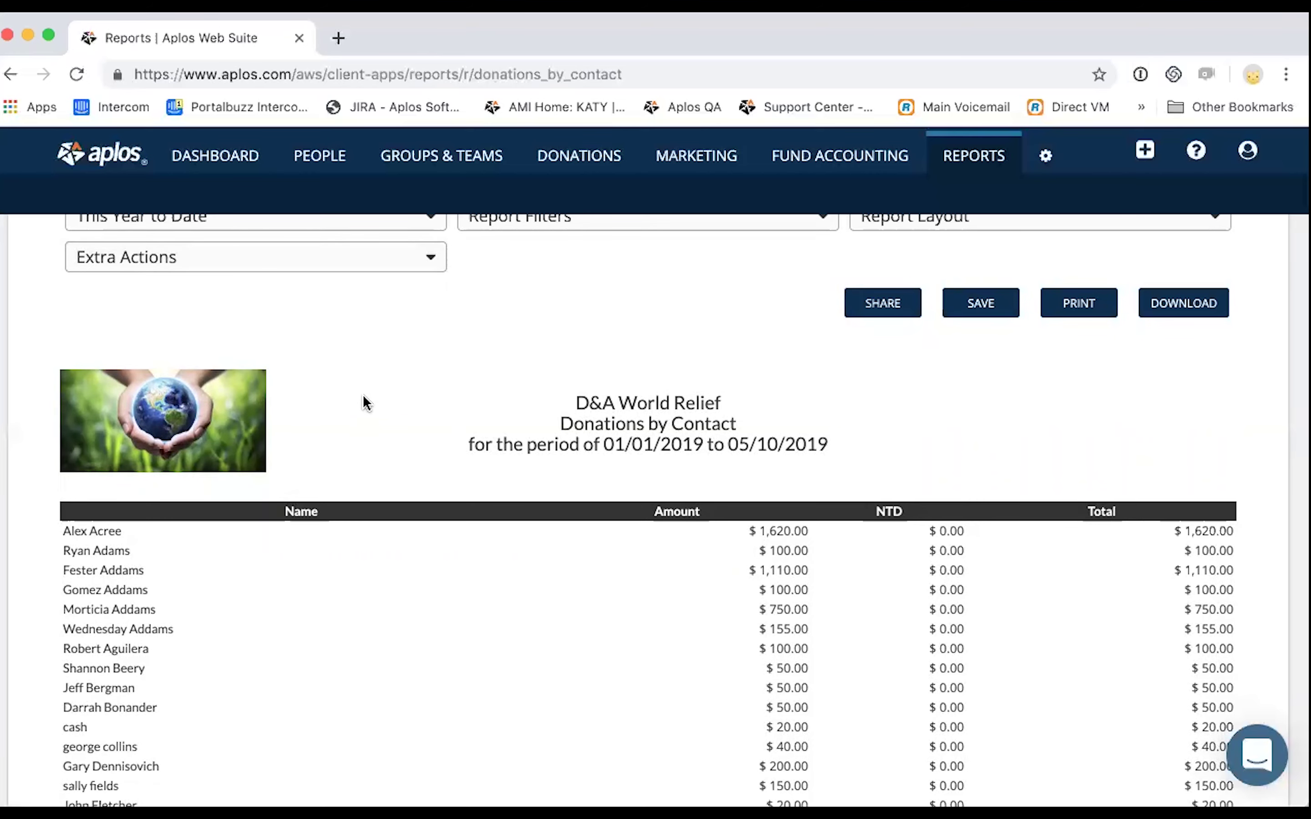
# Open the Print Contribution Statements settings for the Donations by Contact report.
pyautogui.scroll(1, 367, 404)
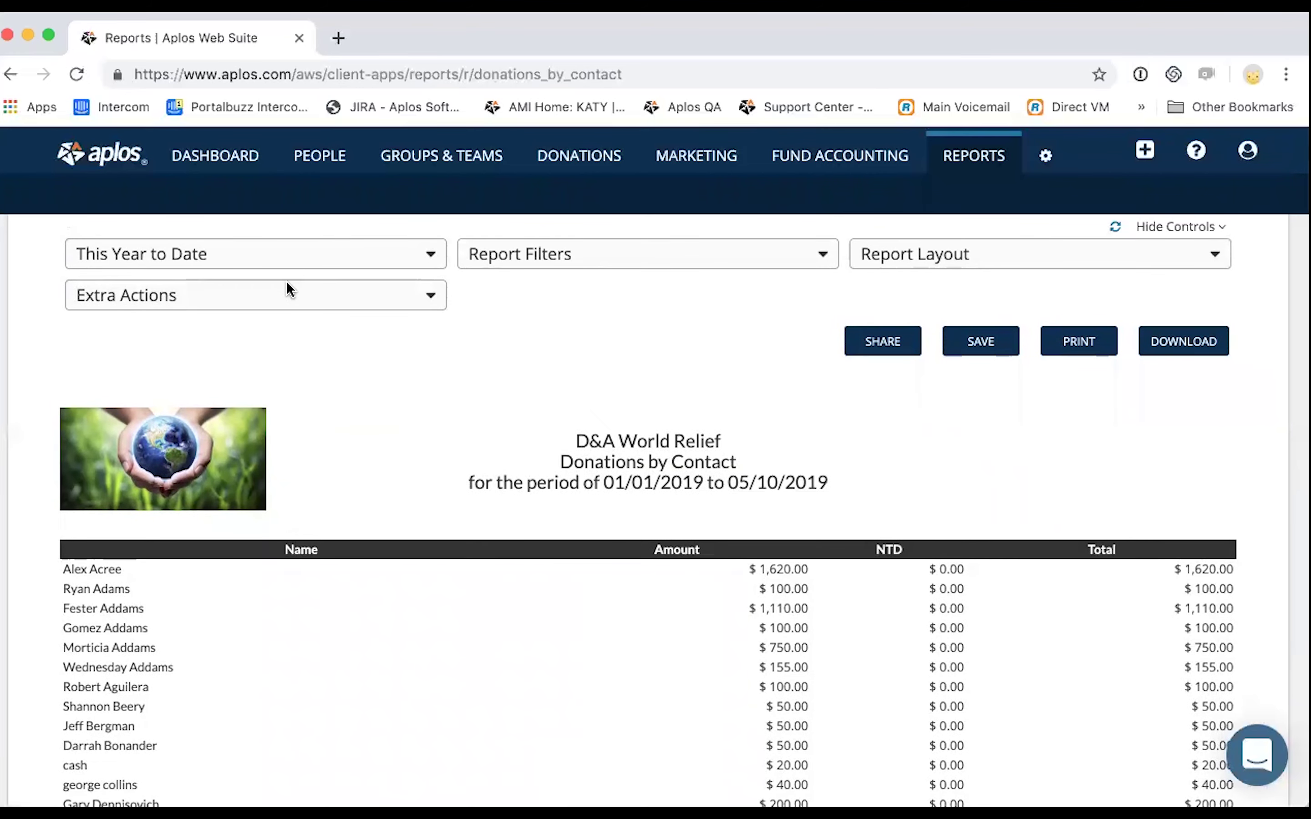
pyautogui.click(284, 303)
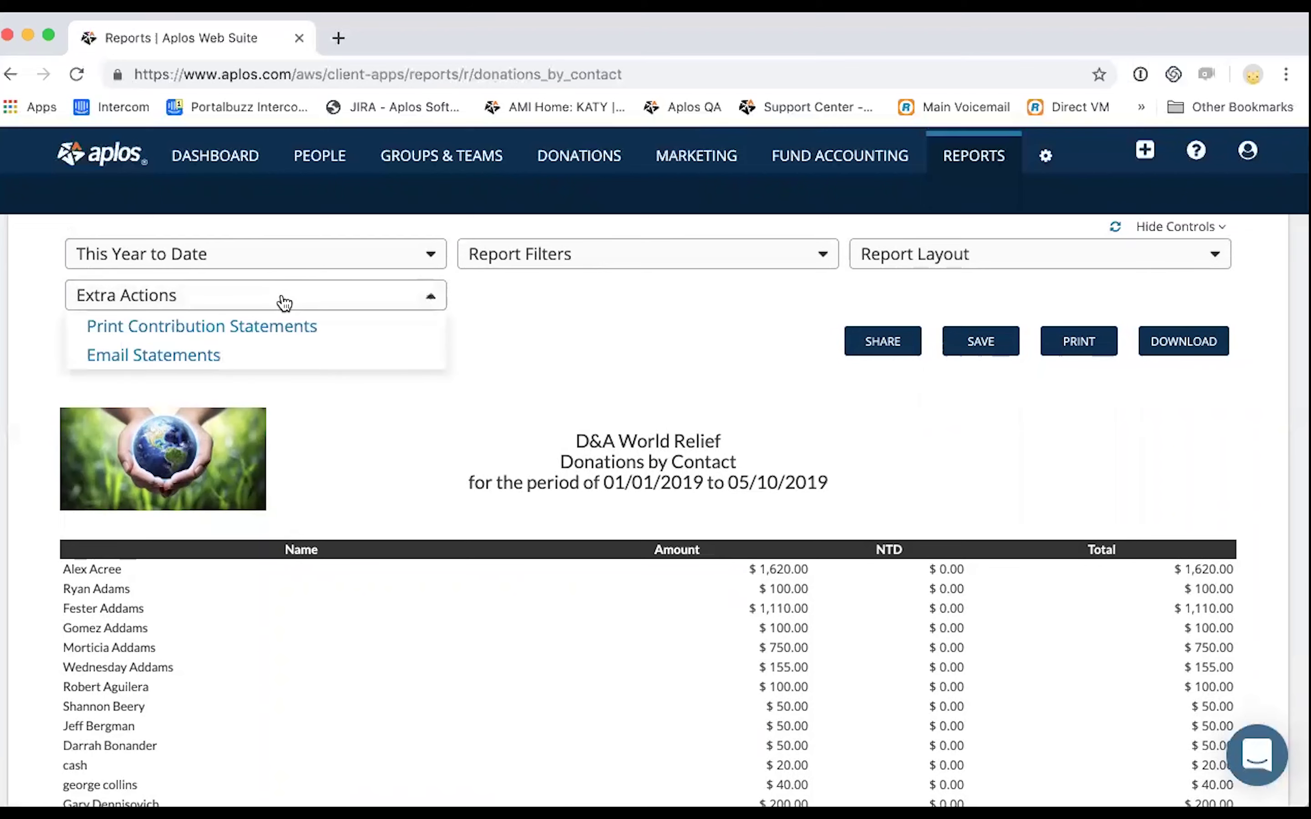
pyautogui.click(230, 327)
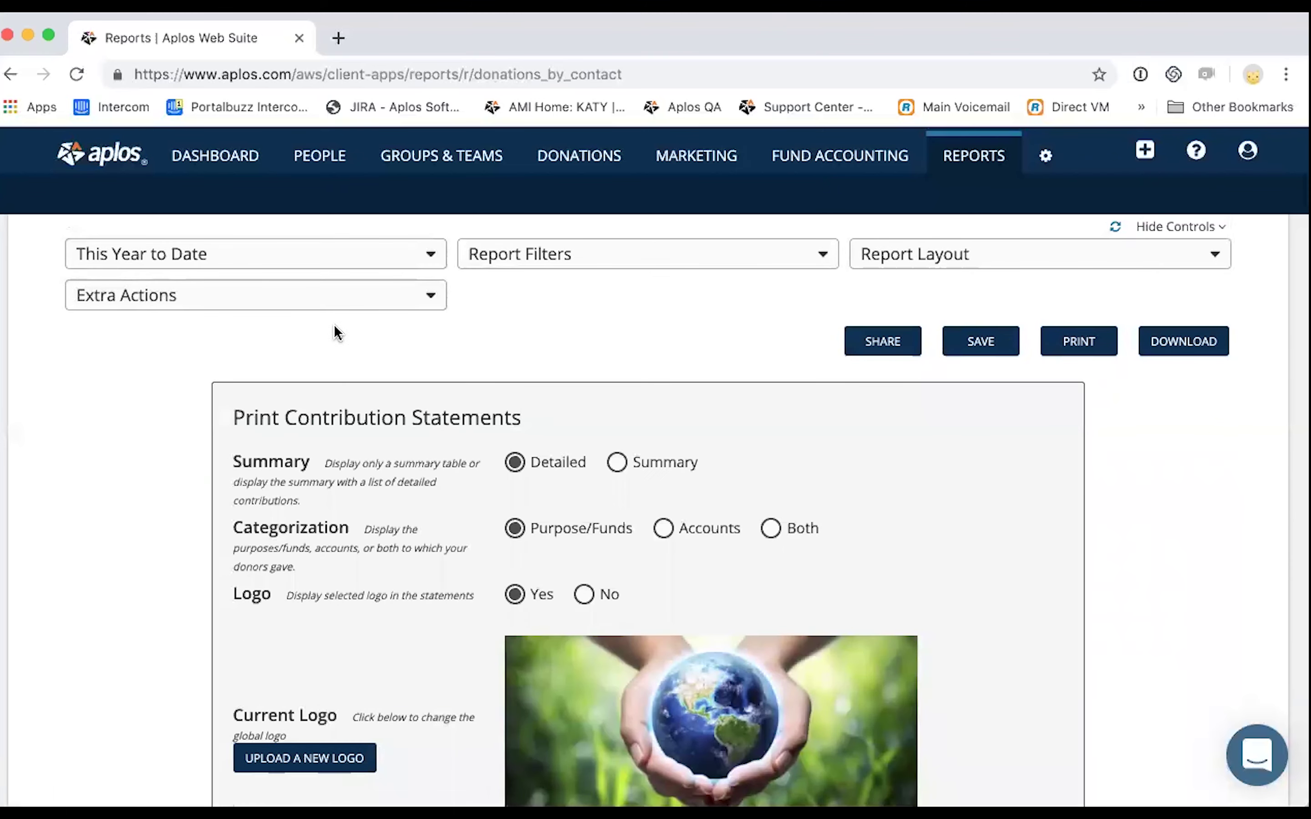
# Examine the Print Contribution Statements settings for summary, categorization, logo, contacts and custom message, plus the print and email options and donations table.
pyautogui.scroll(-1, 333, 324)
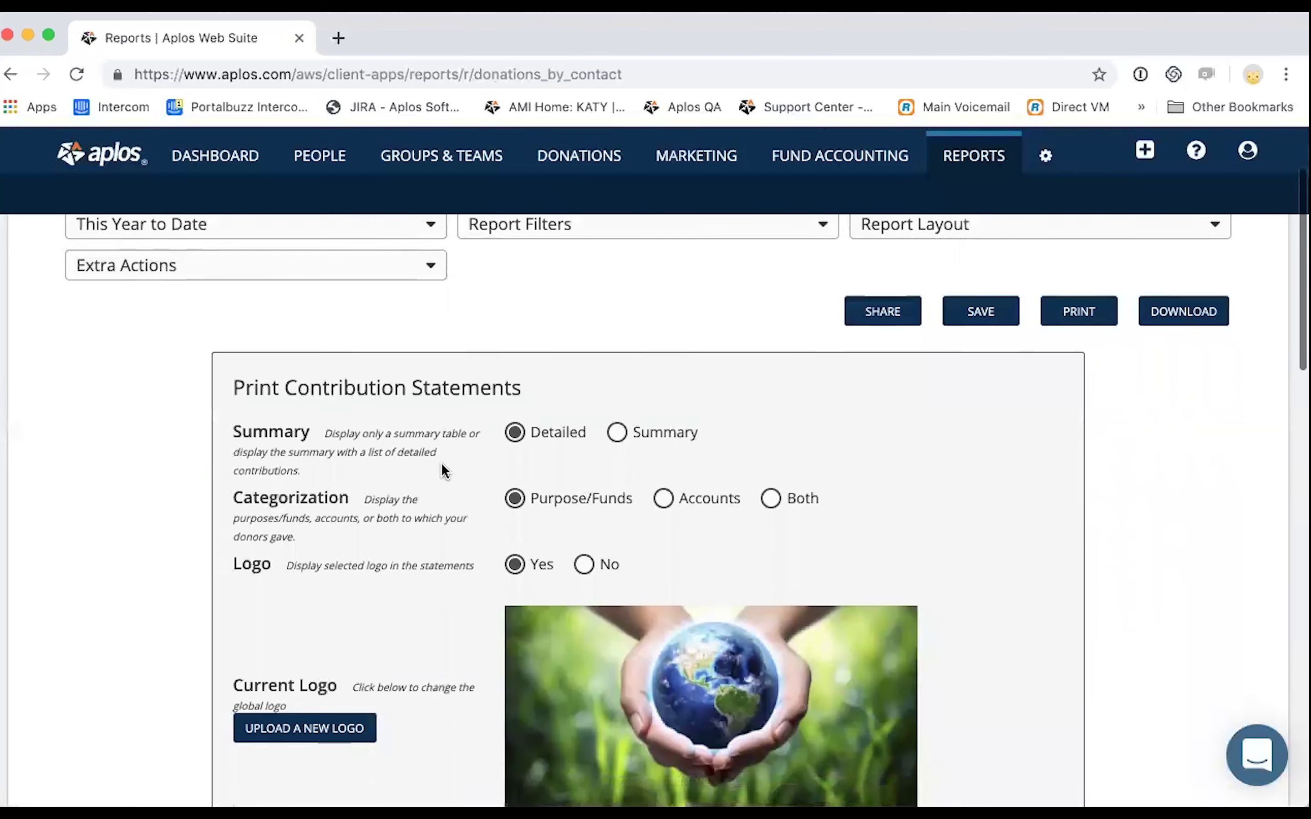
pyautogui.scroll(-3, 513, 547)
pyautogui.scroll(-8, 571, 584)
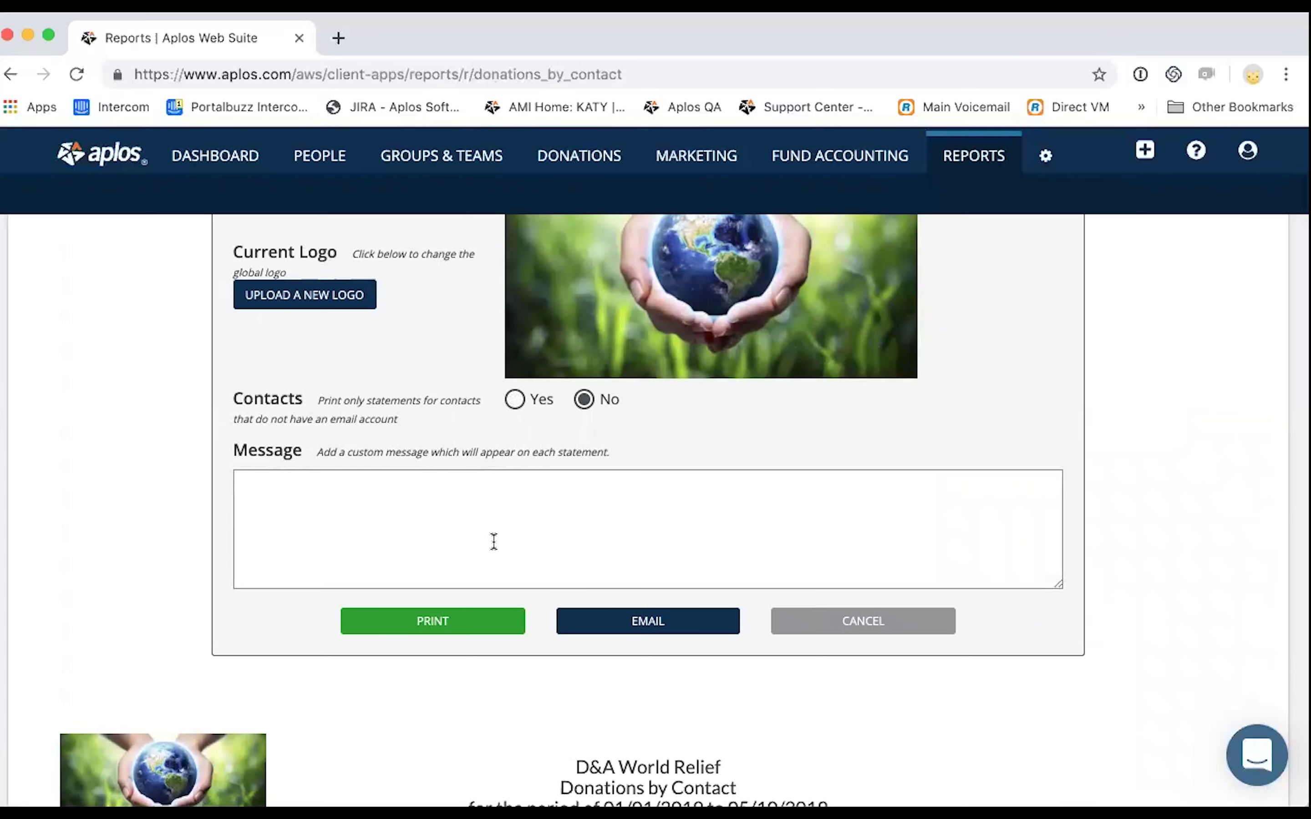
pyautogui.scroll(3, 493, 541)
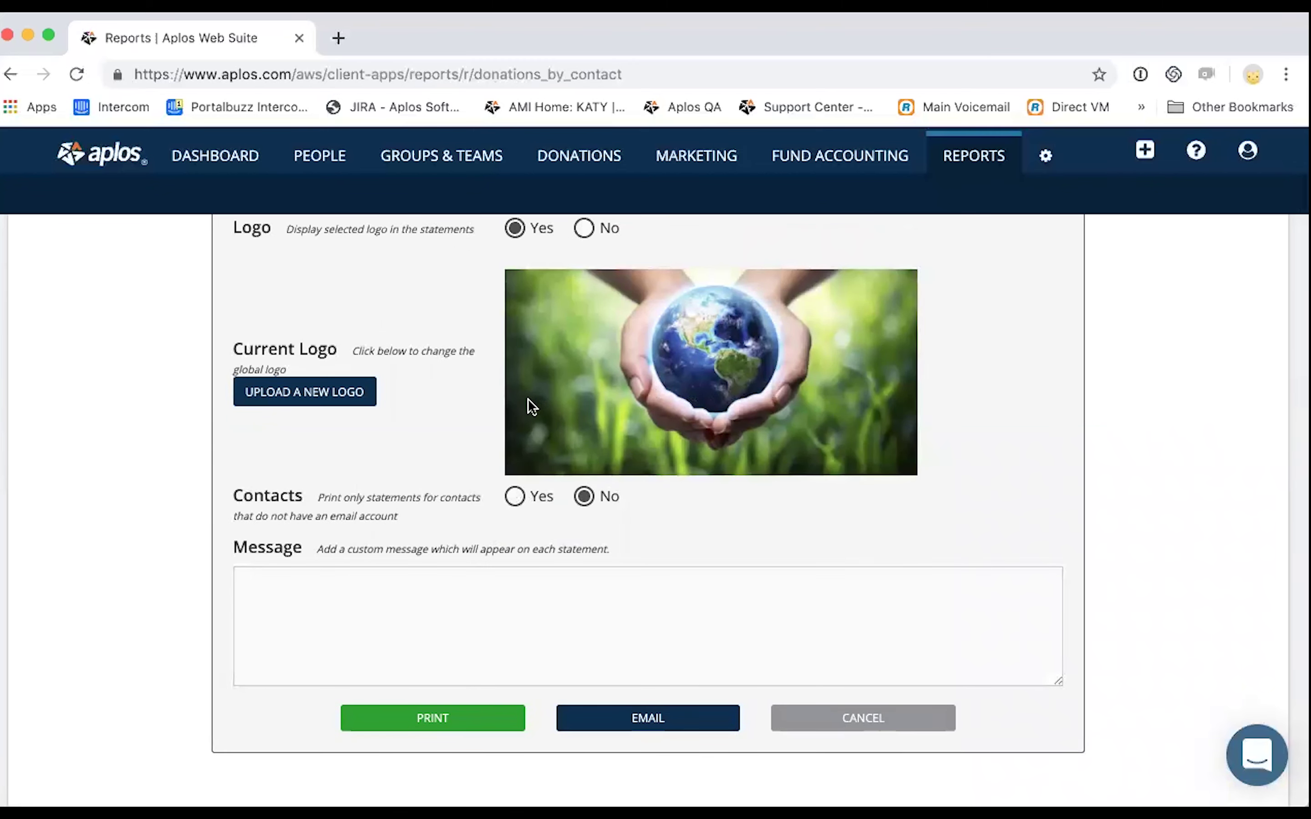
pyautogui.scroll(-2, 498, 585)
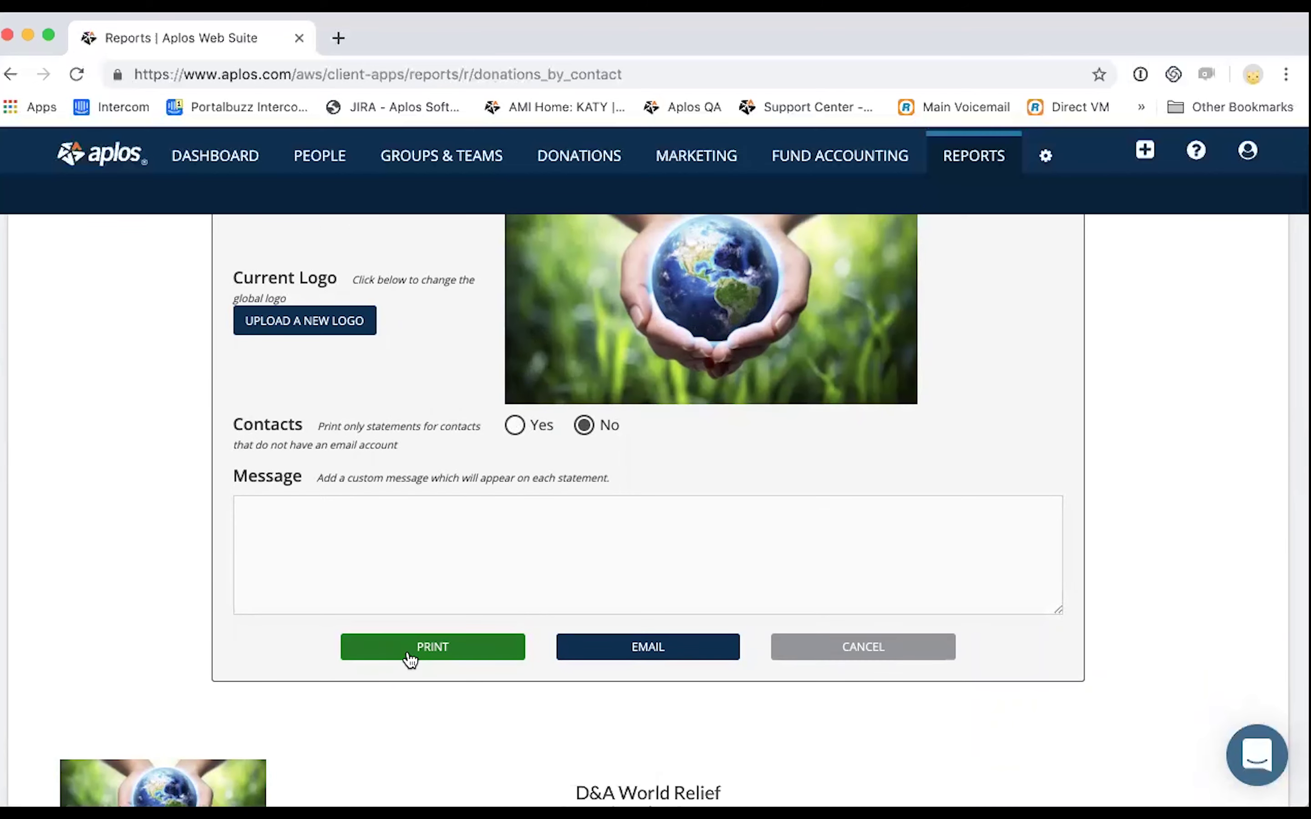
pyautogui.scroll(1, 417, 658)
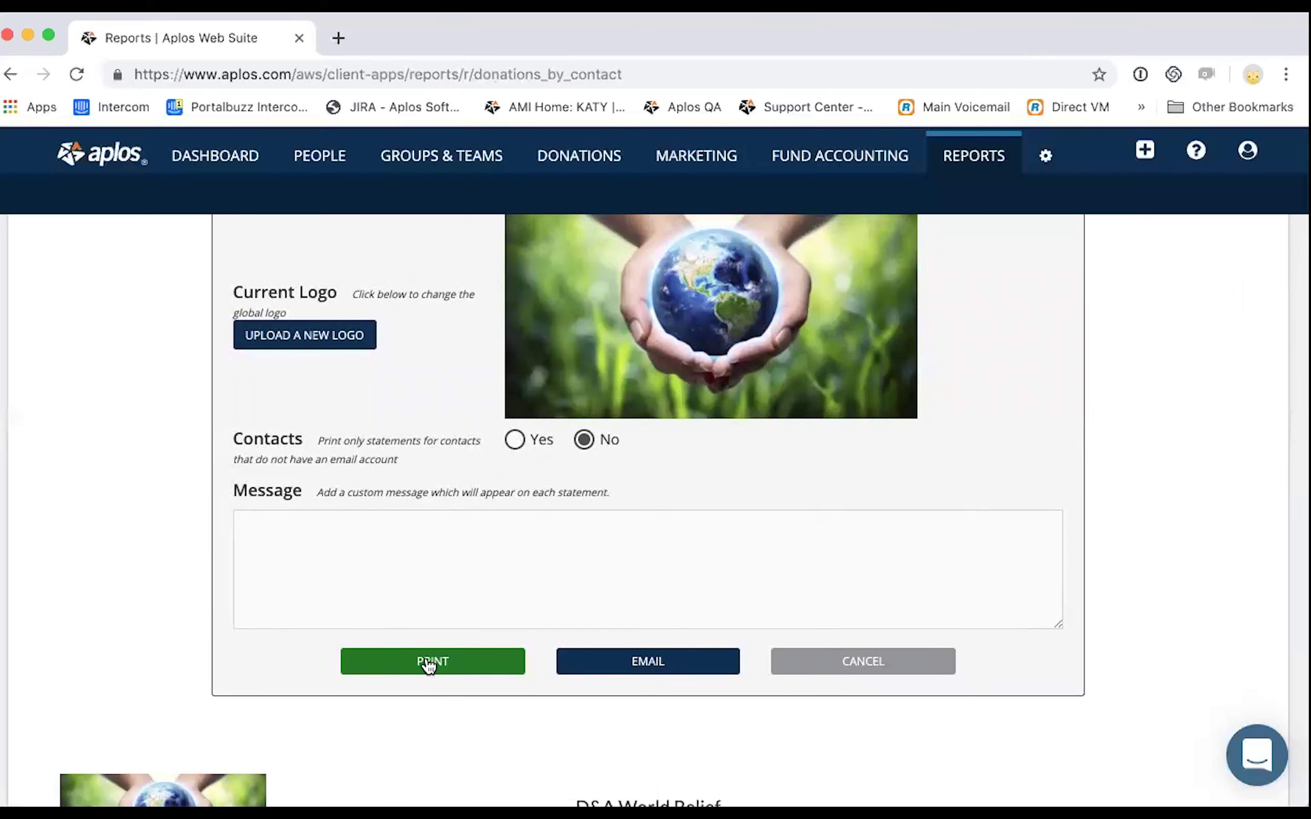
pyautogui.scroll(6, 427, 665)
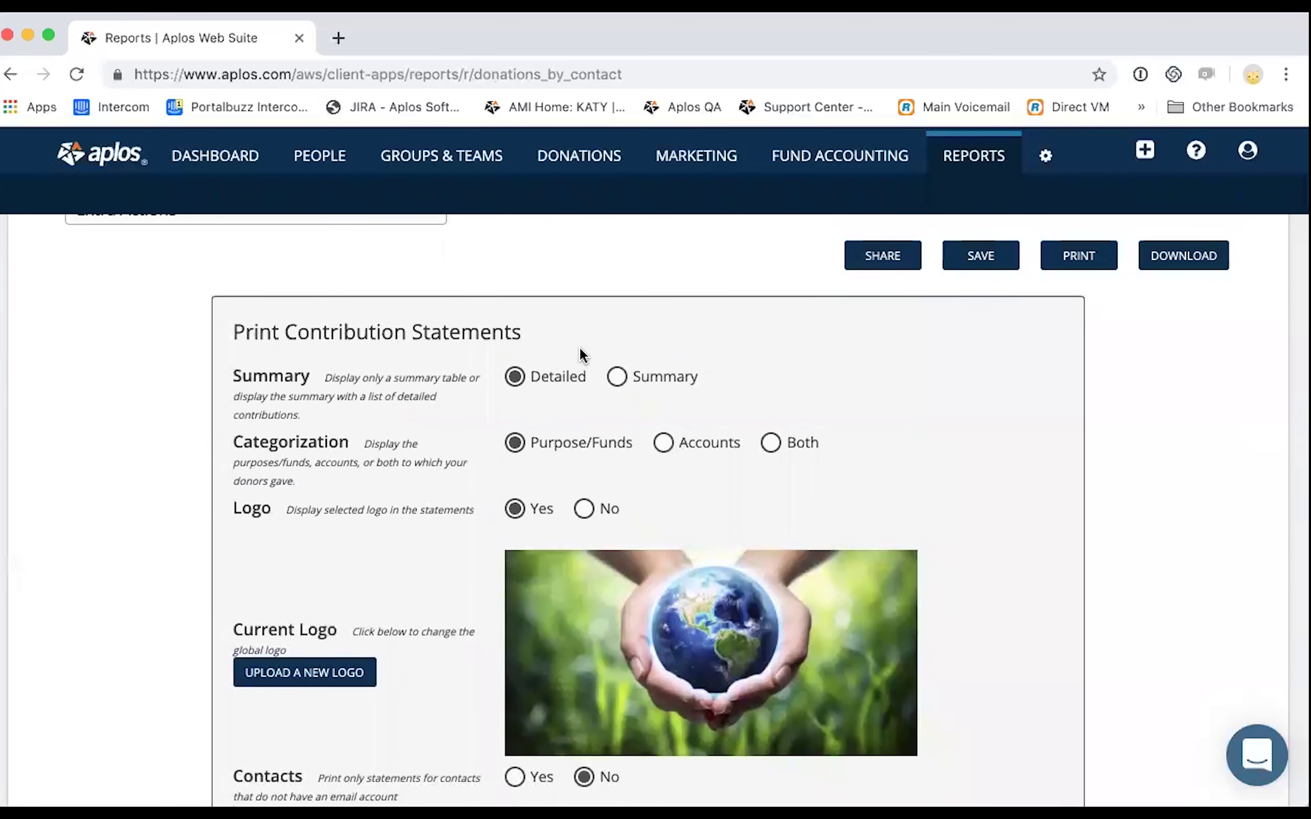
pyautogui.click(1088, 265)
pyautogui.scroll(-10, 1042, 342)
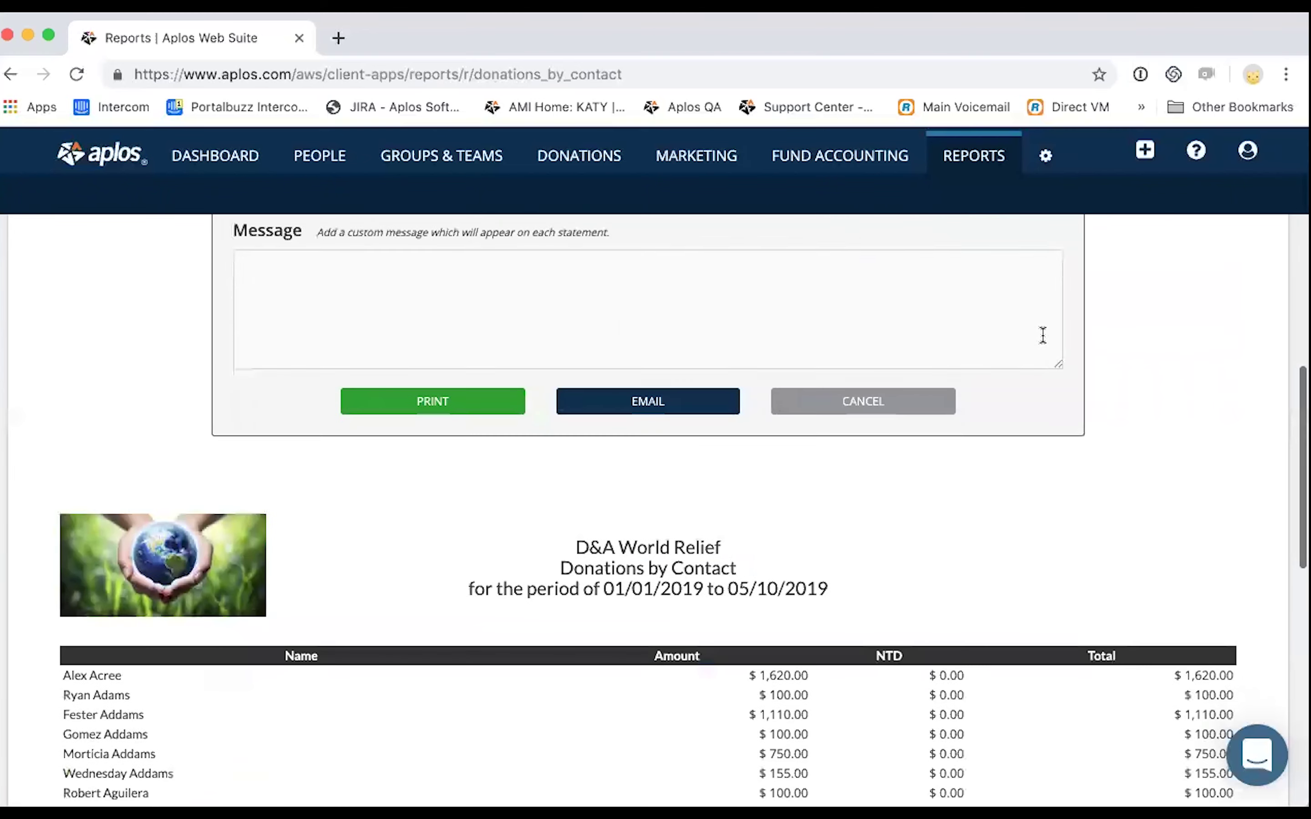
pyautogui.scroll(4, 1042, 338)
pyautogui.scroll(-8, 223, 456)
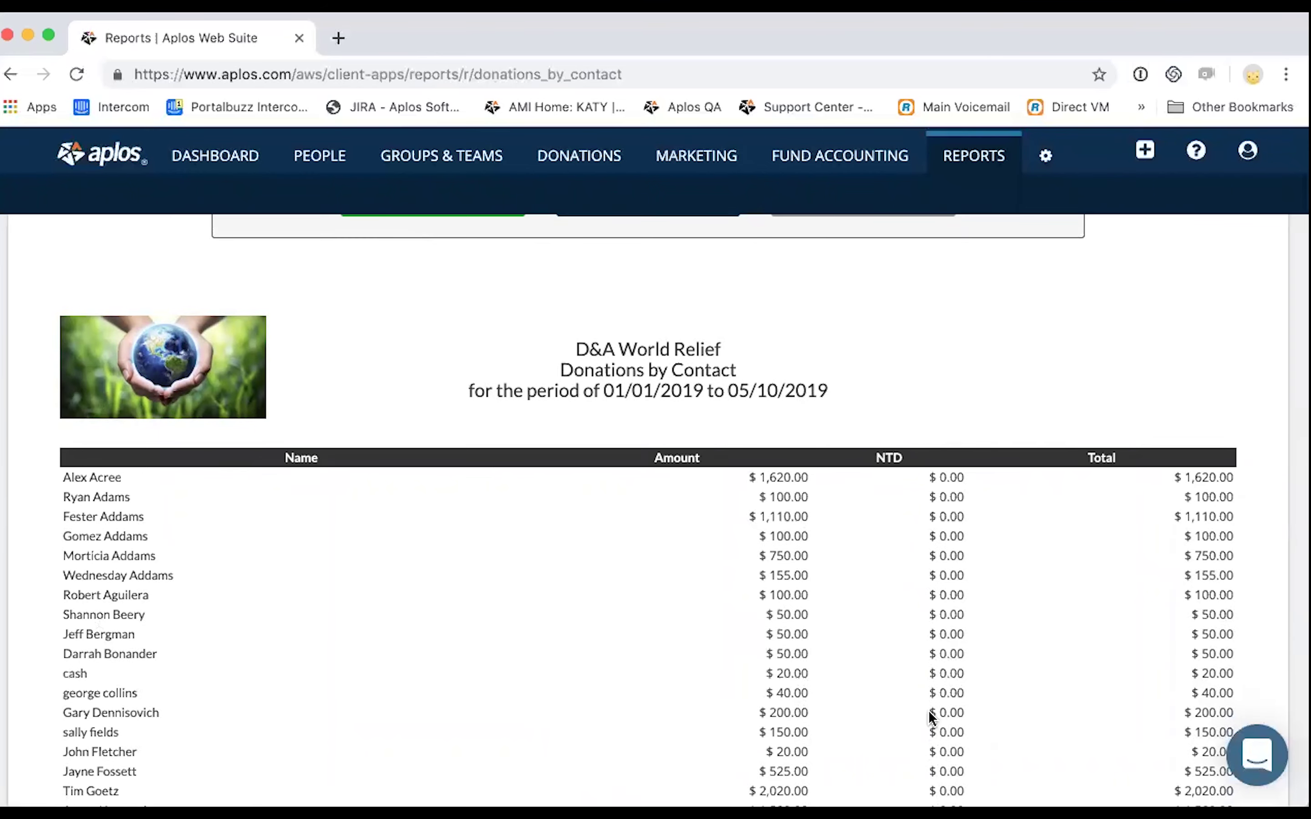
pyautogui.scroll(4, 655, 521)
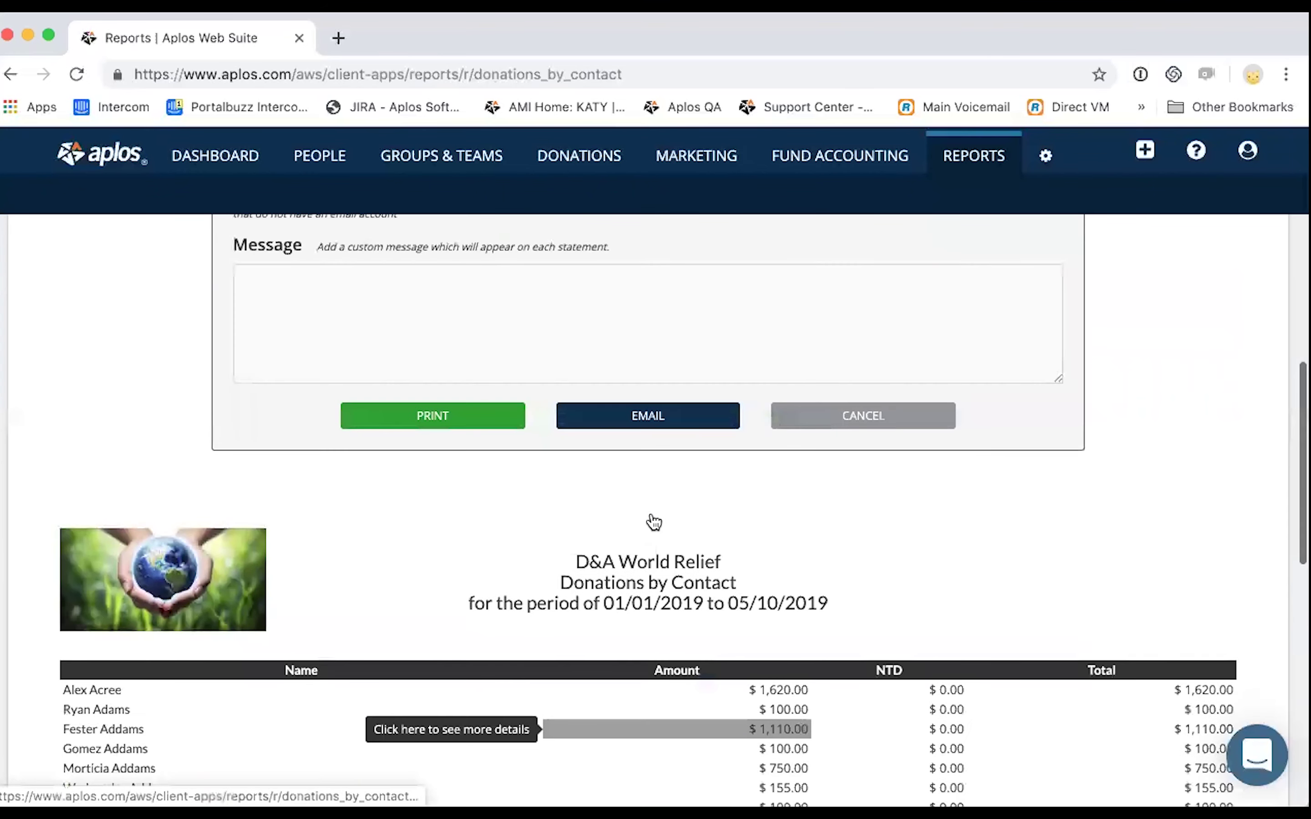
pyautogui.scroll(3, 491, 488)
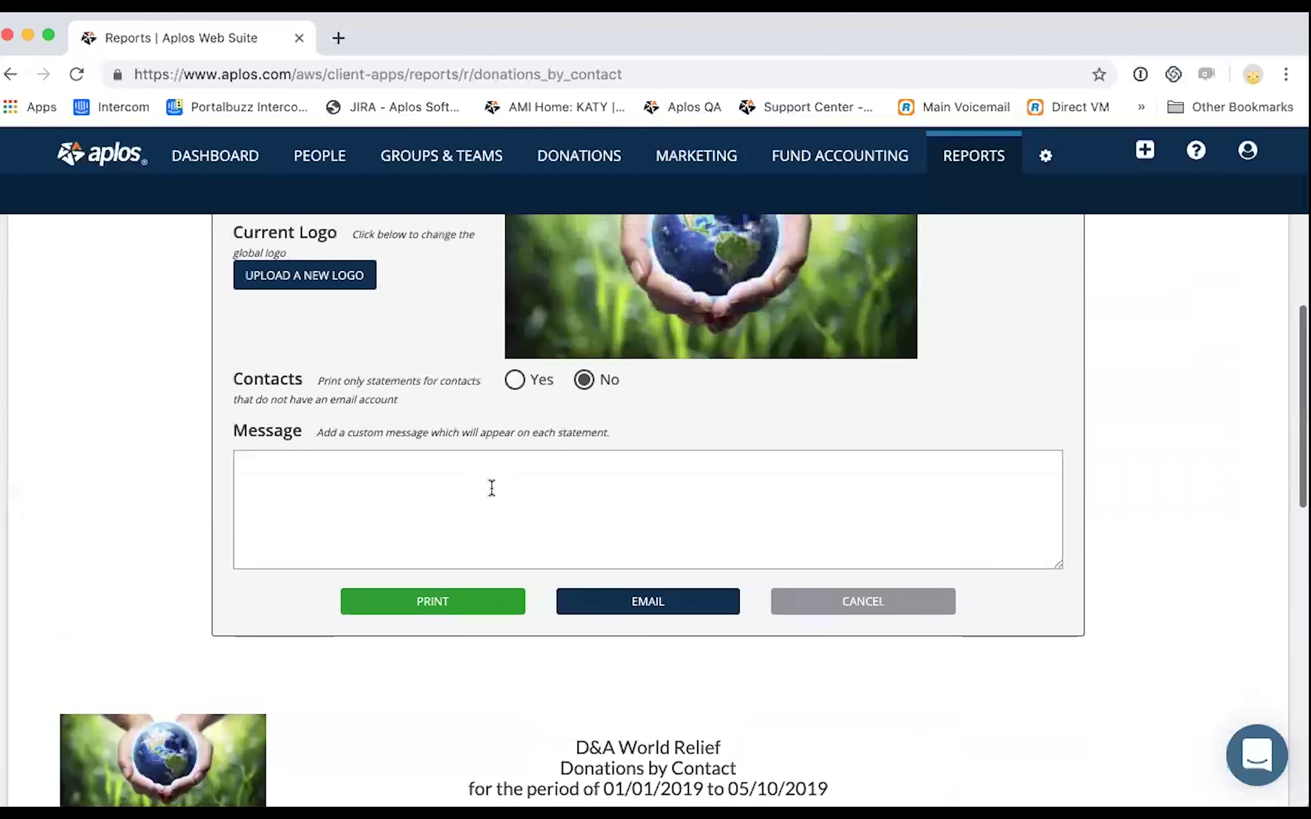
pyautogui.scroll(2, 491, 487)
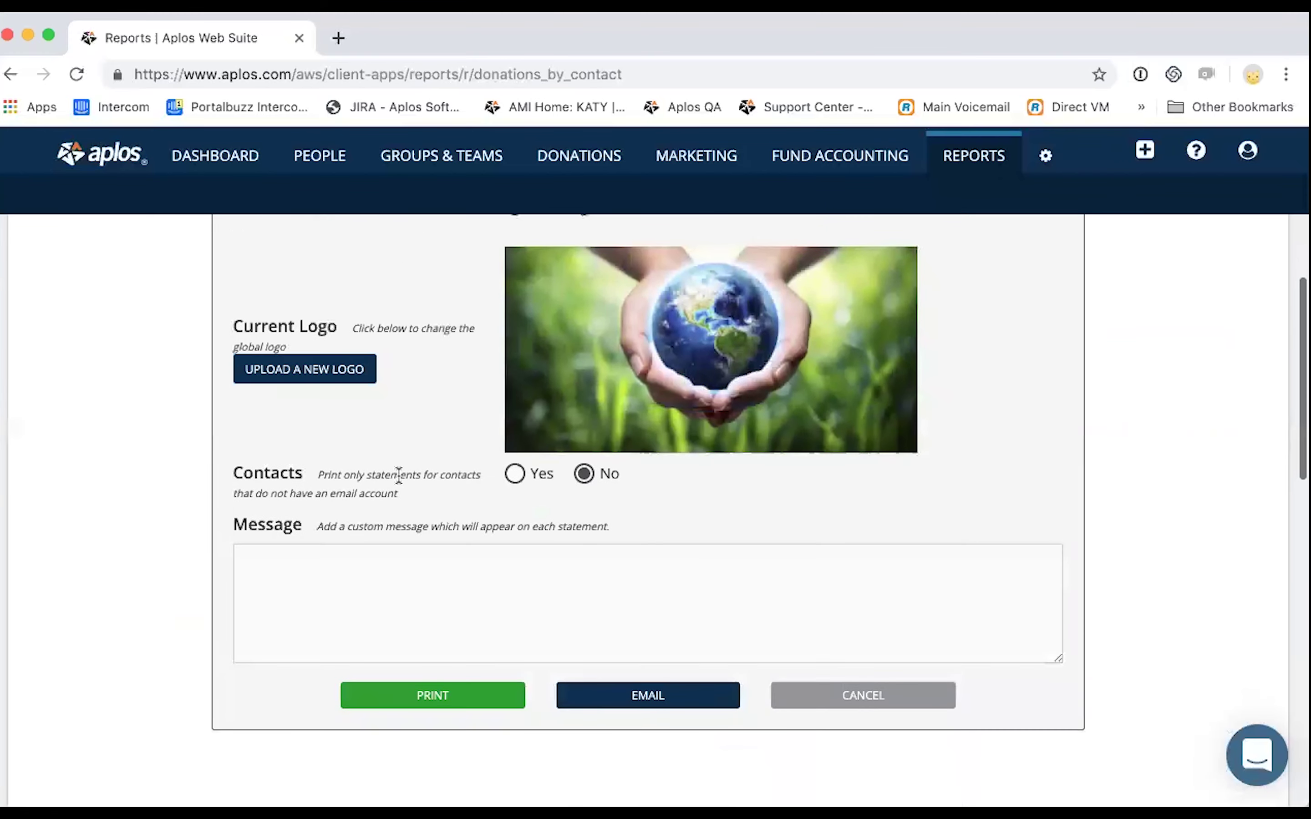
pyautogui.scroll(1, 386, 480)
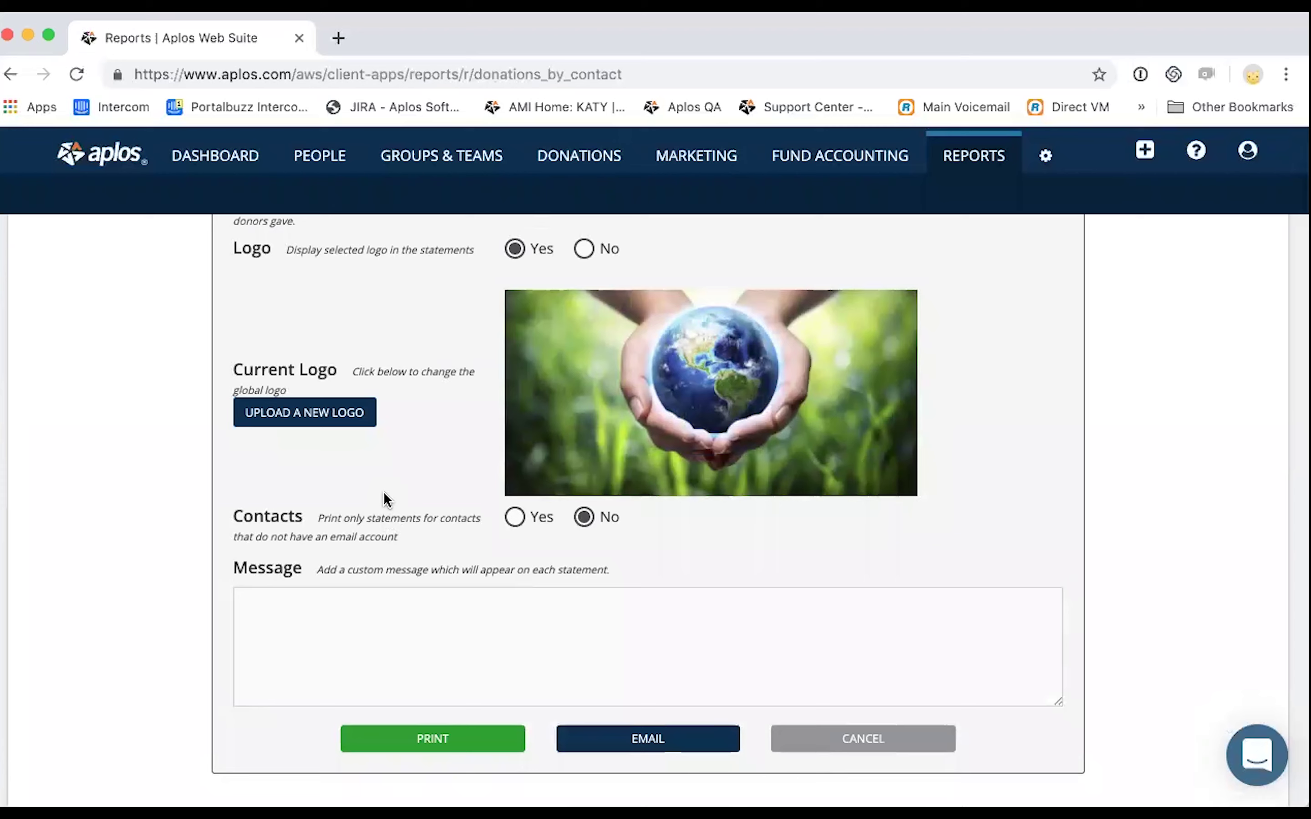
# Cancel the Print Contribution Statements settings and go back to the Donations by Contact report.
pyautogui.click(404, 743)
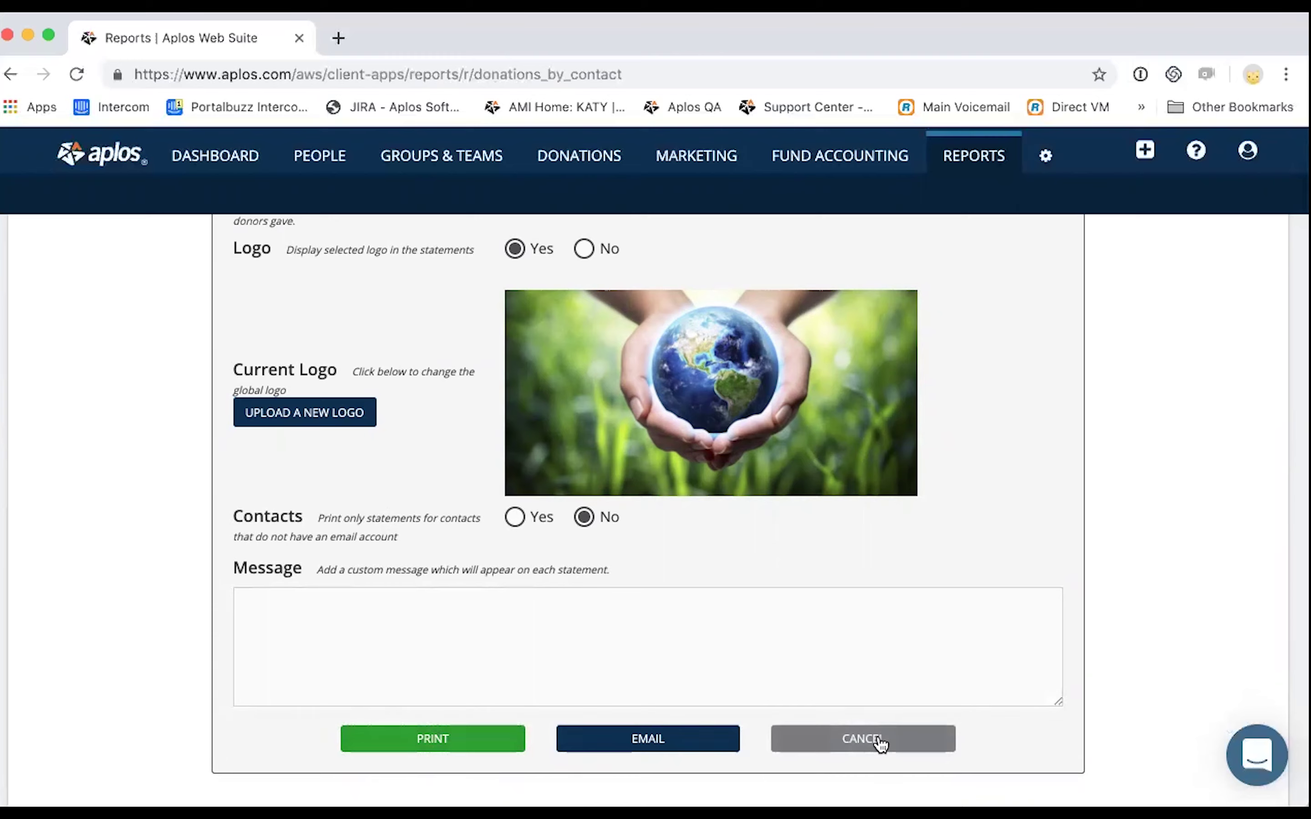
pyautogui.click(863, 739)
pyautogui.scroll(10, 577, 410)
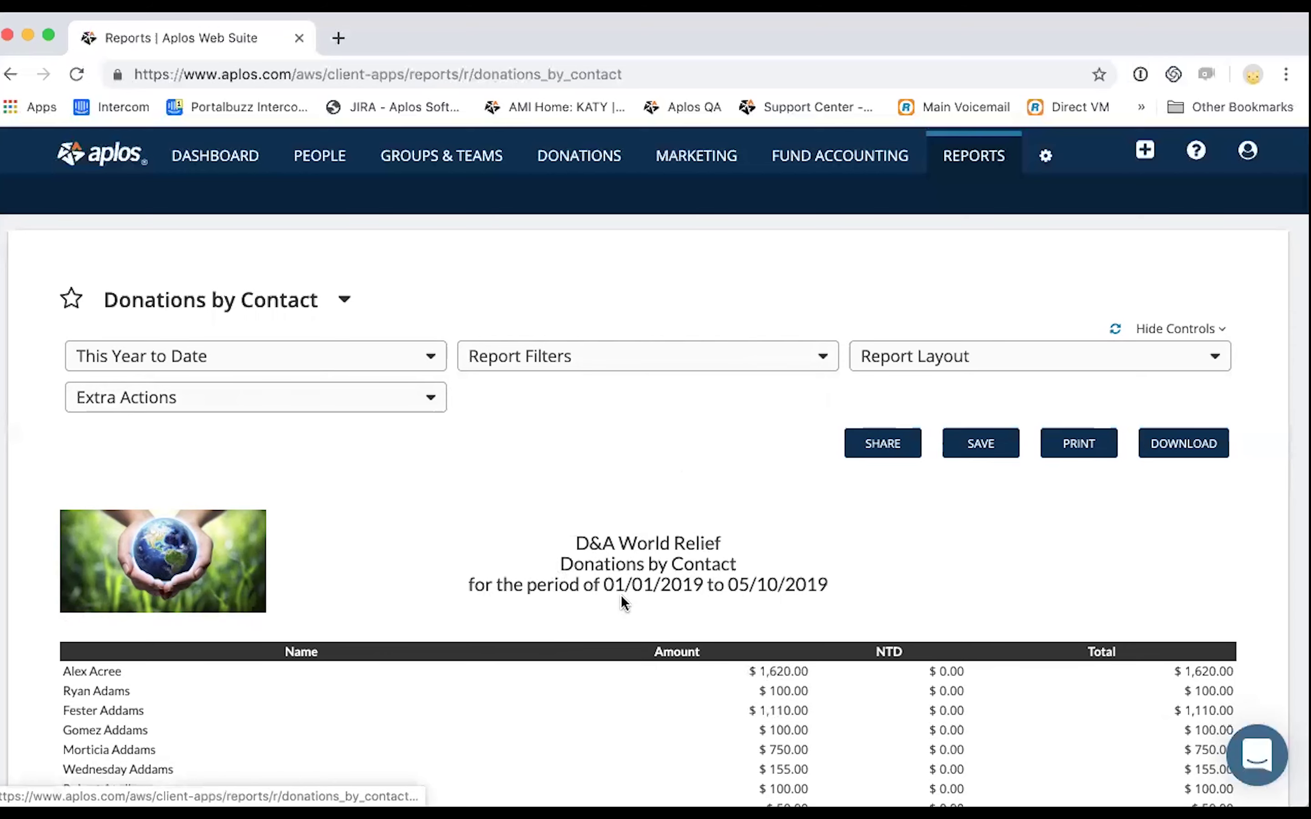
# Return to the reports list and look over the favorite, recent and most used reports.
pyautogui.click(974, 153)
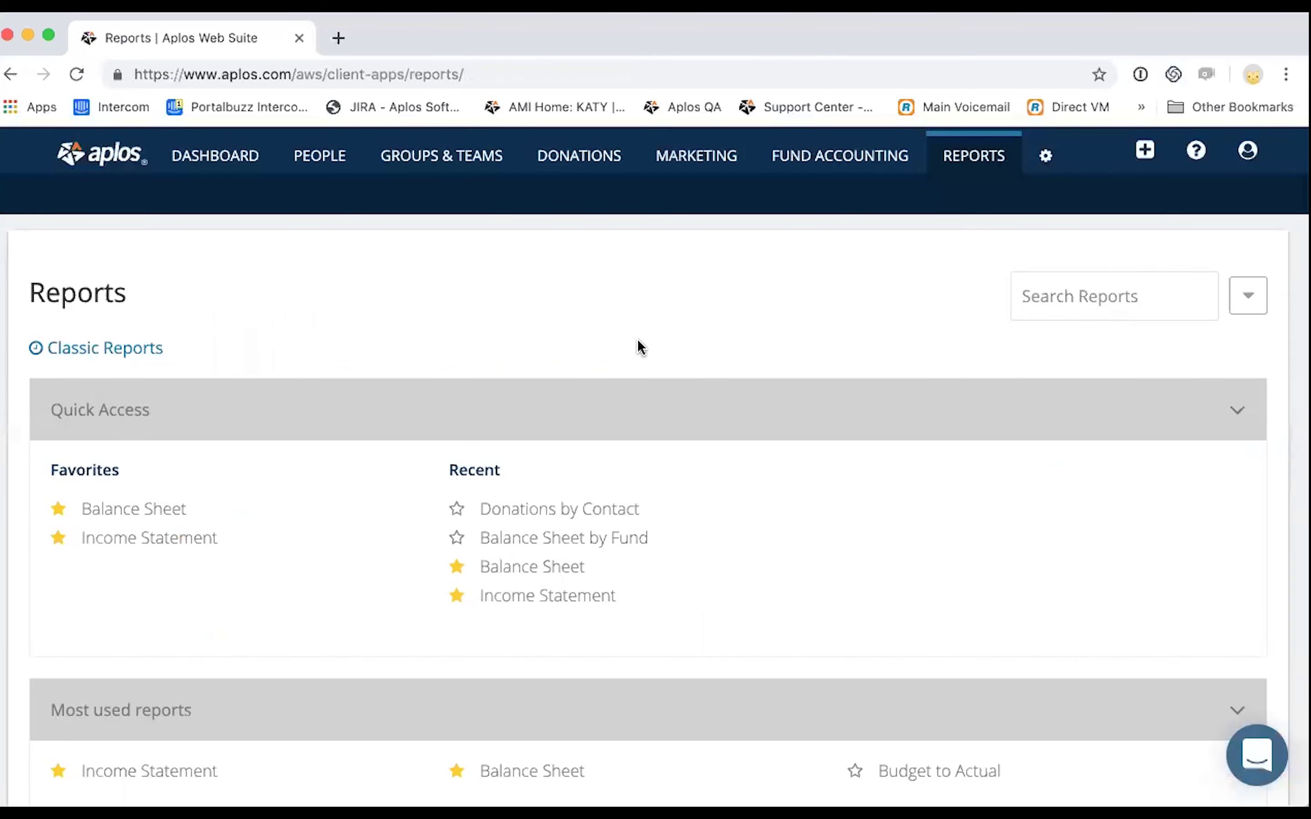
pyautogui.scroll(-5, 638, 342)
pyautogui.scroll(4, 639, 342)
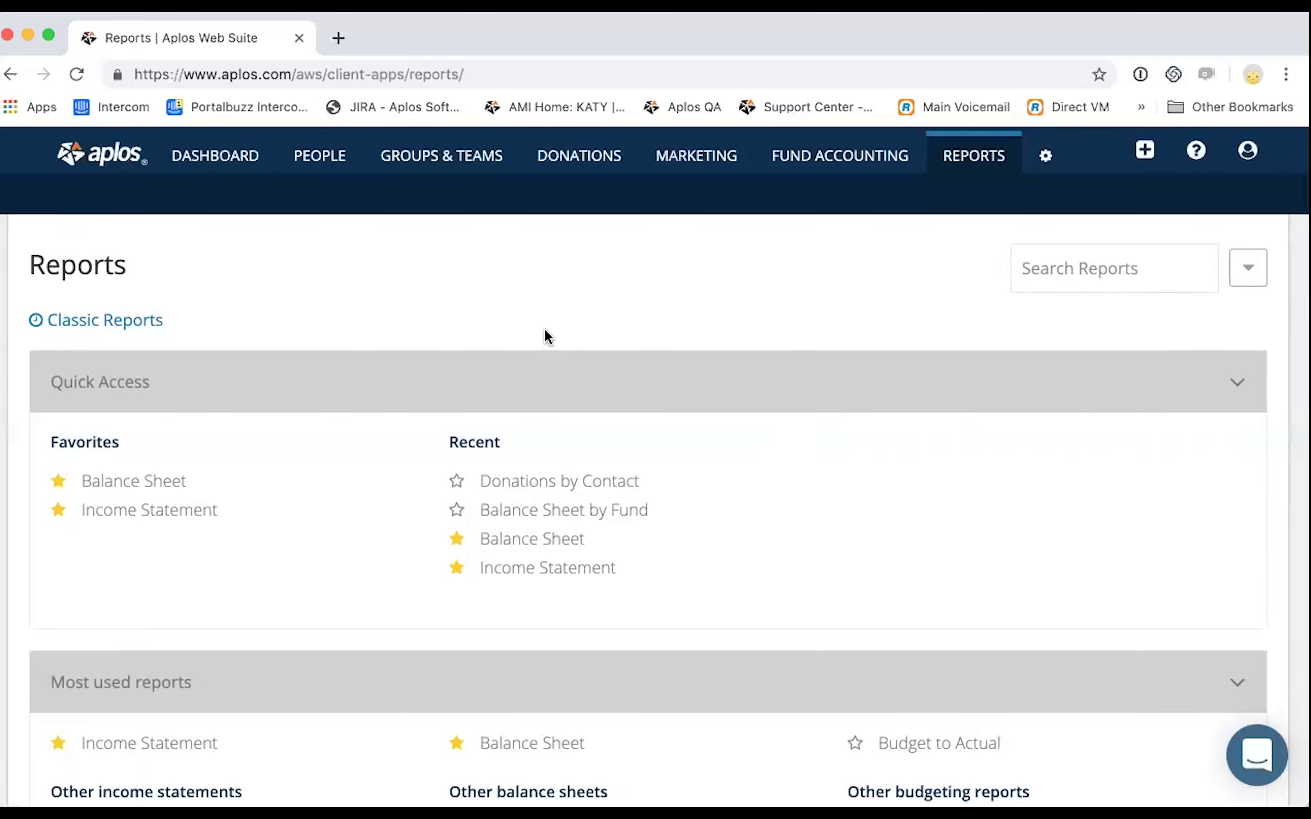
pyautogui.scroll(2, 523, 326)
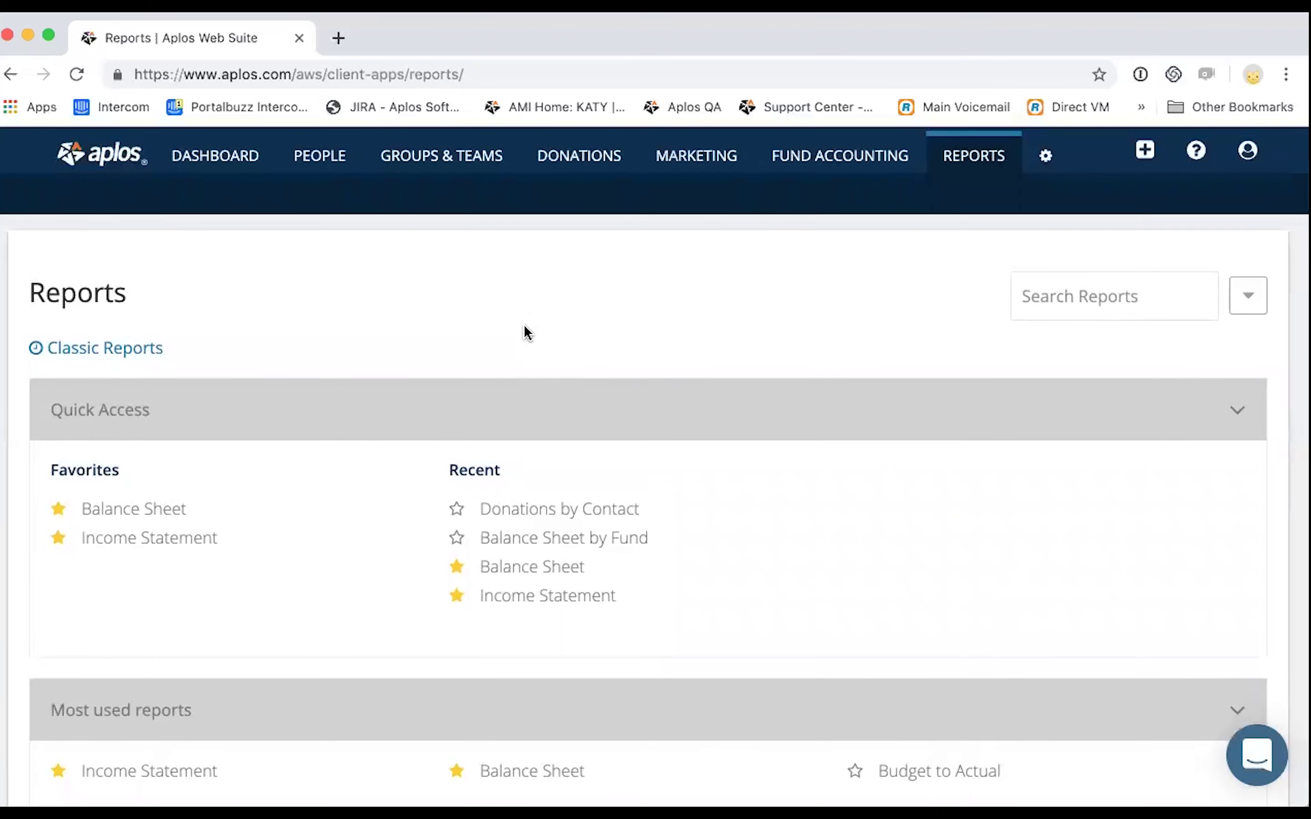
pyautogui.scroll(-3, 527, 332)
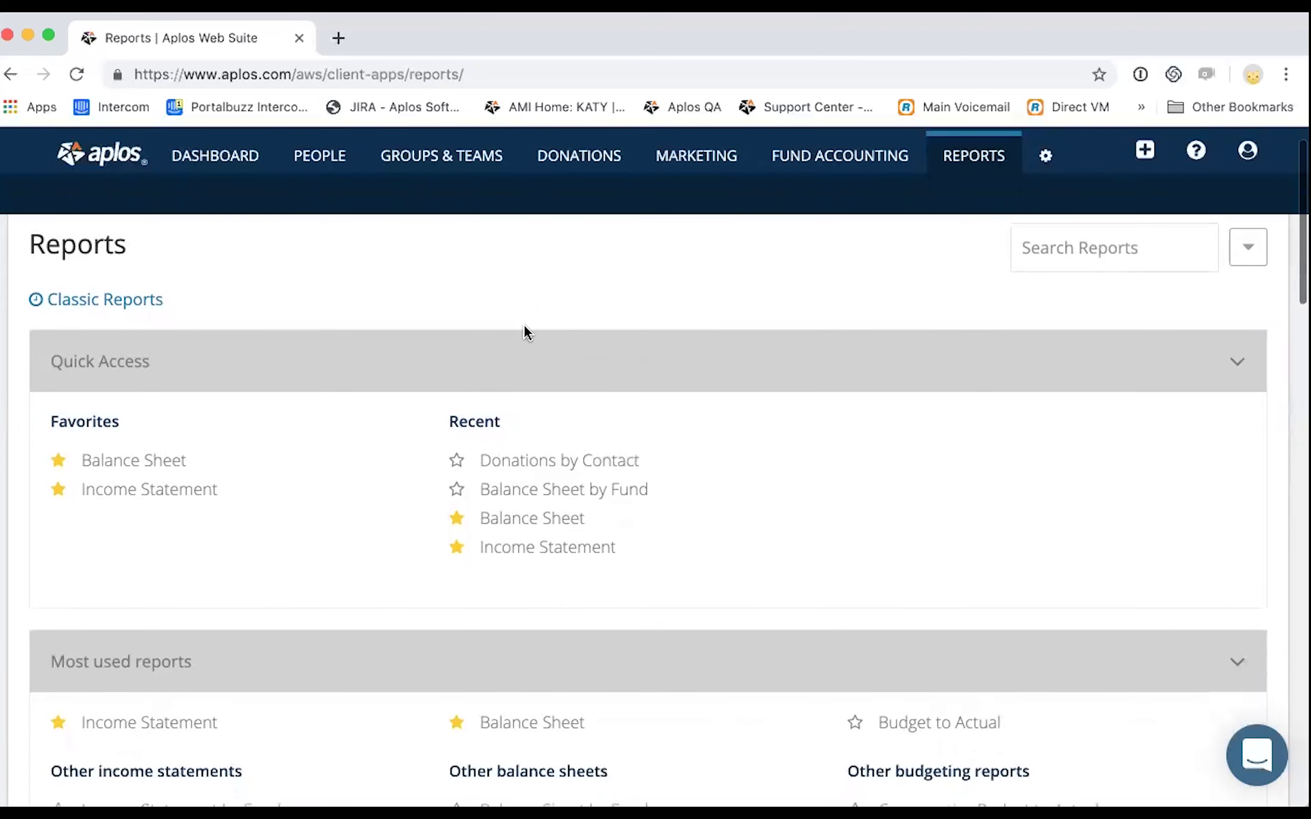